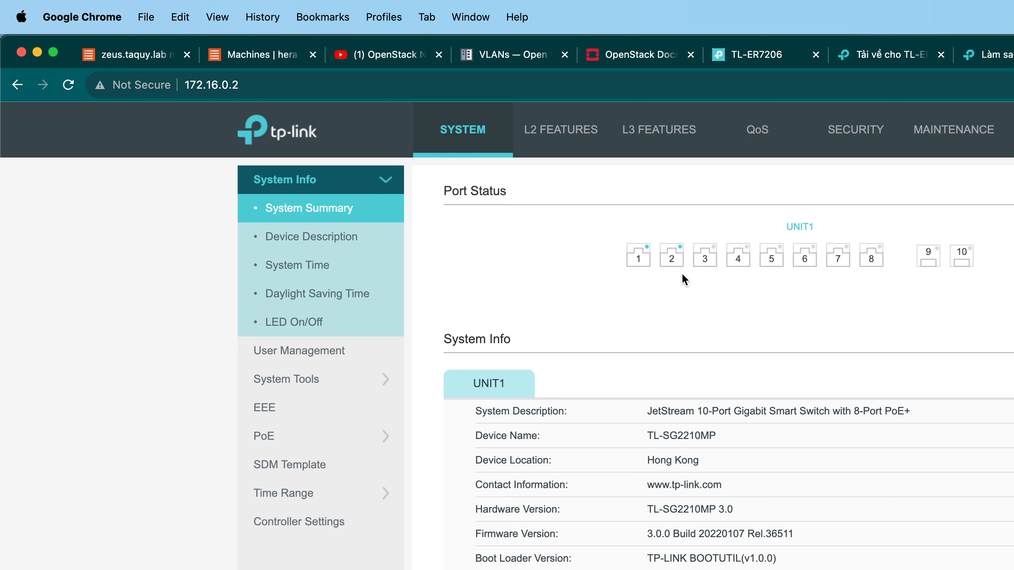
# Open the HomeNetworkRefactor.drawio diagram from Drive in diagrams.net.
pyautogui.moveTo(670, 263)
pyautogui.moveTo(634, 265)
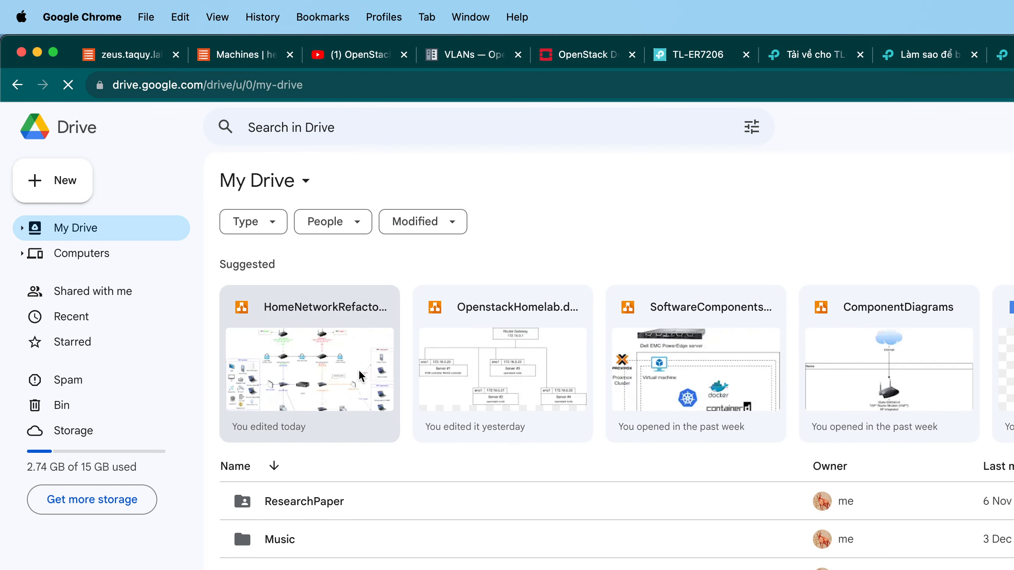
pyautogui.doubleClick(360, 376)
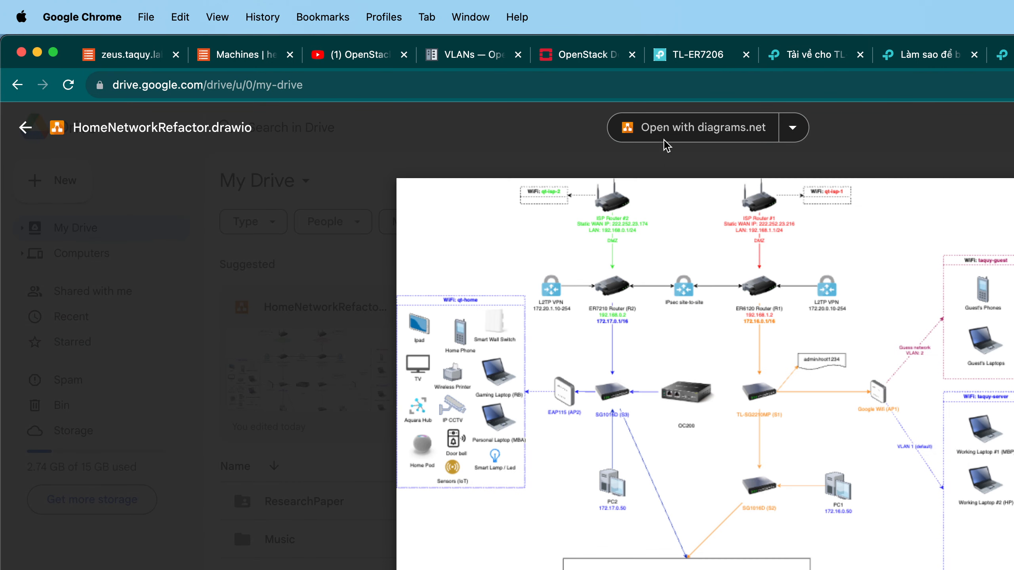
pyautogui.click(664, 139)
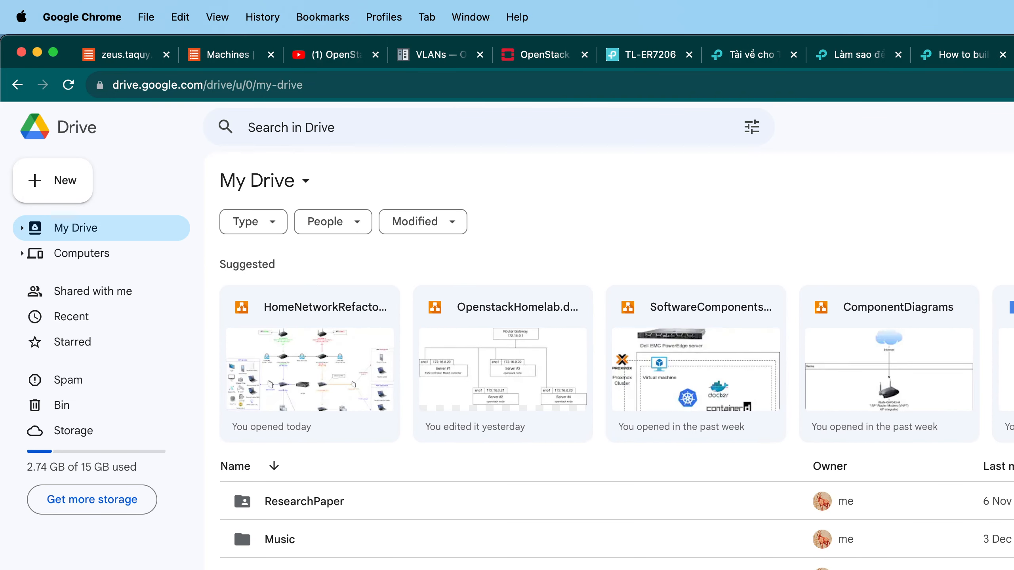
# Create a new blank Google Sheets spreadsheet.
pyautogui.click(50, 185)
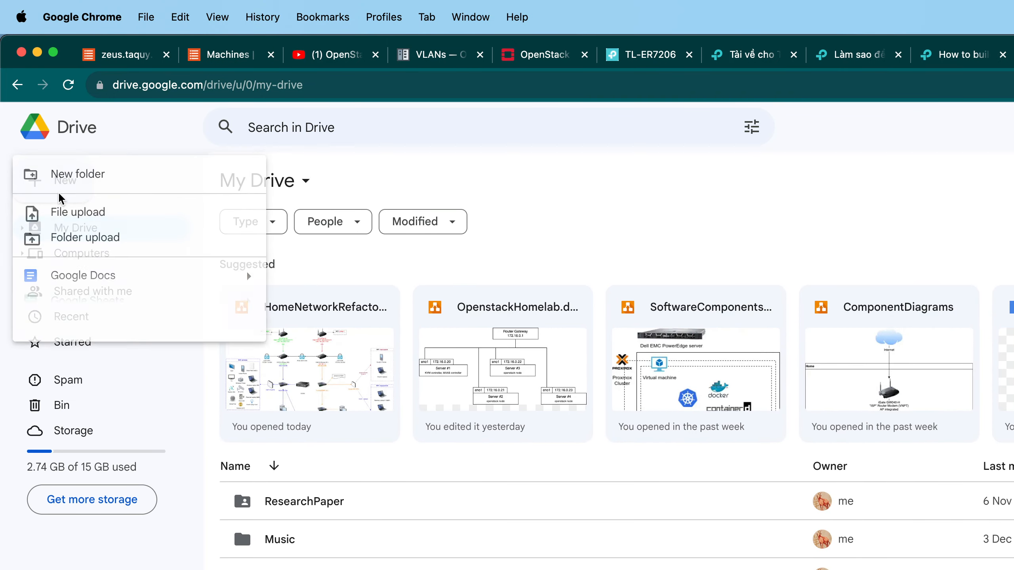
pyautogui.click(572, 194)
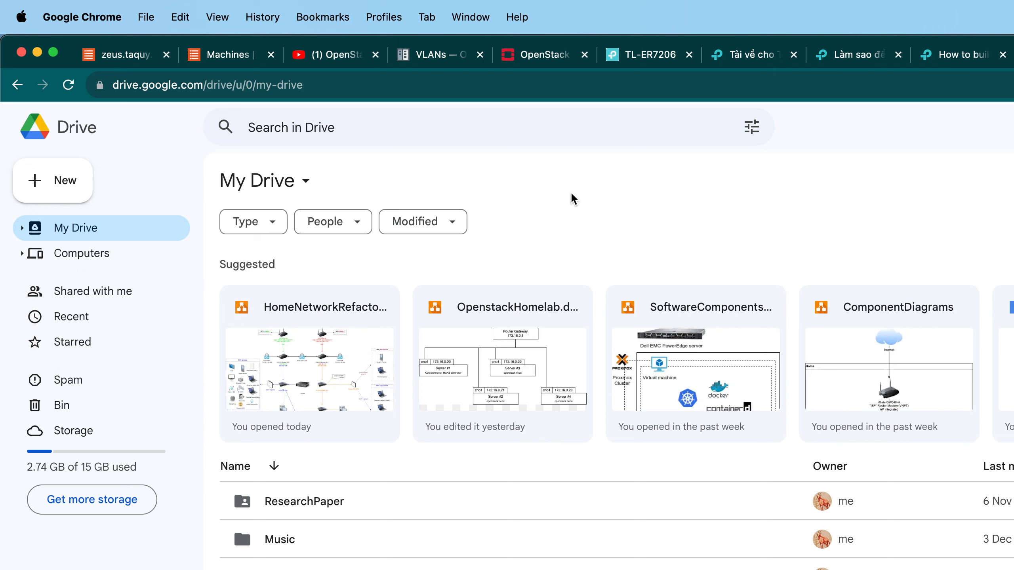
pyautogui.click(75, 187)
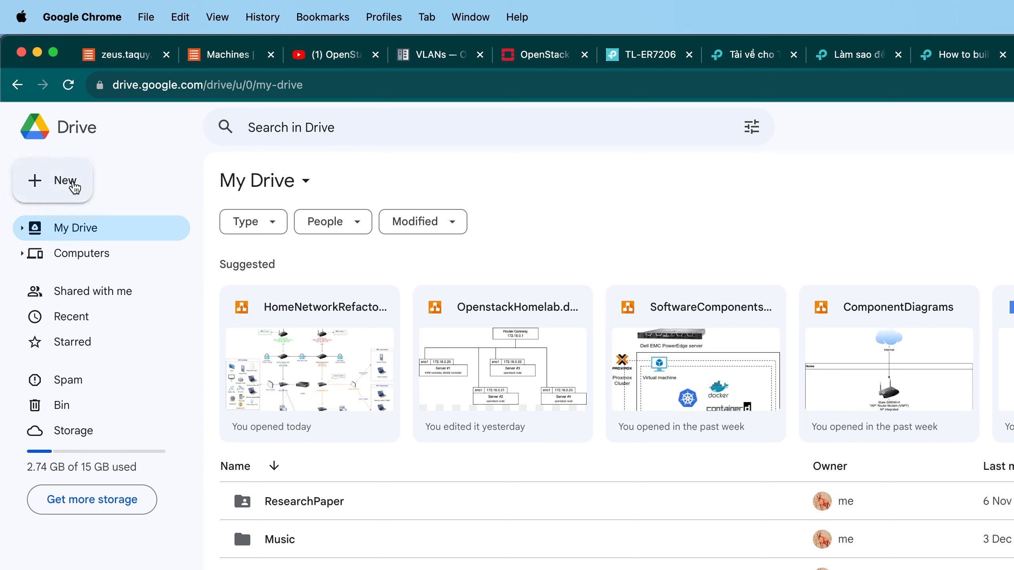
pyautogui.click(217, 303)
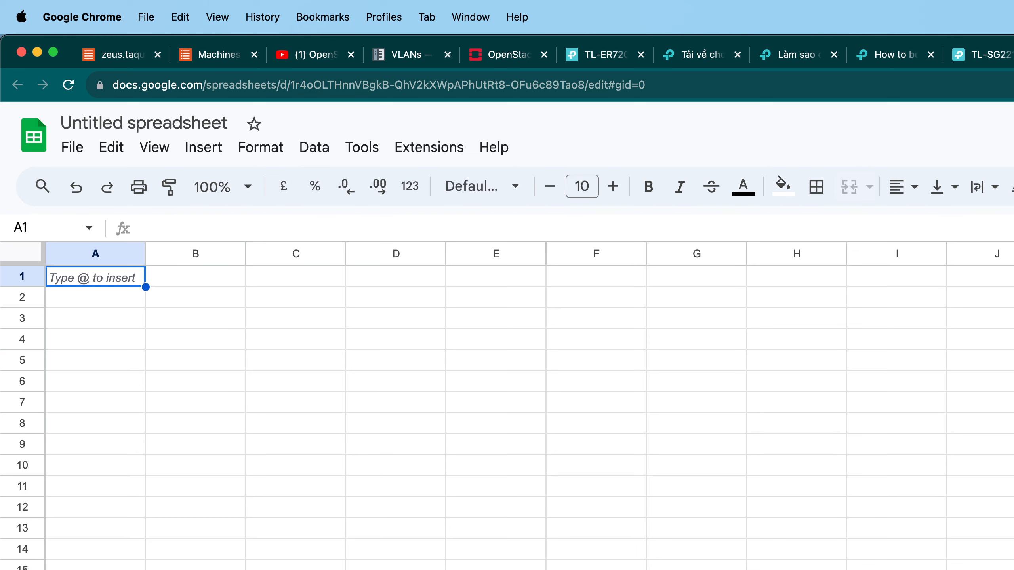
# Review the network diagram from the ISP routers down through the core switch and its downstream devices.
pyautogui.hotkey('ctrl', 'shift', 'Tab')
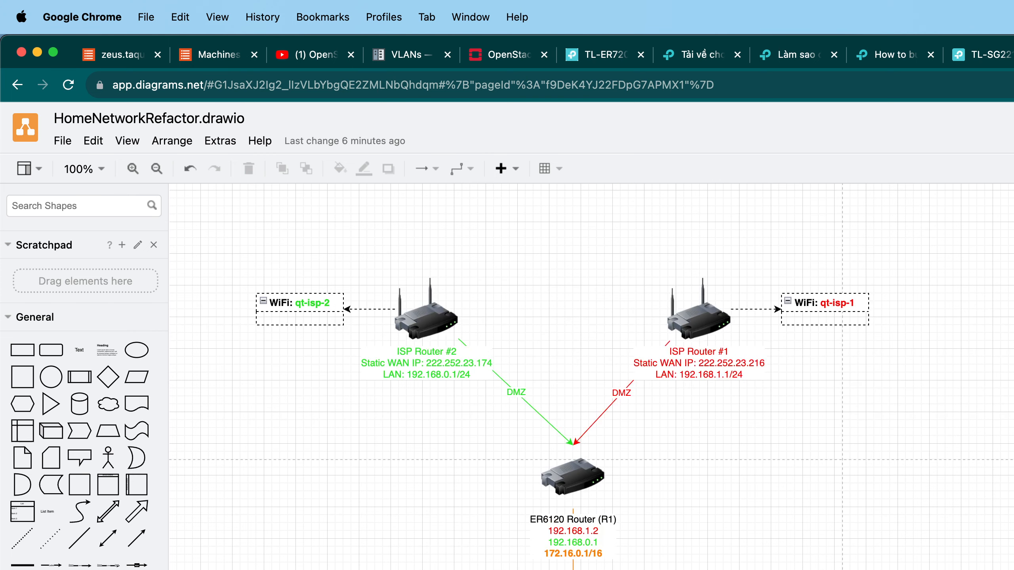
pyautogui.scroll(-5, 678, 538)
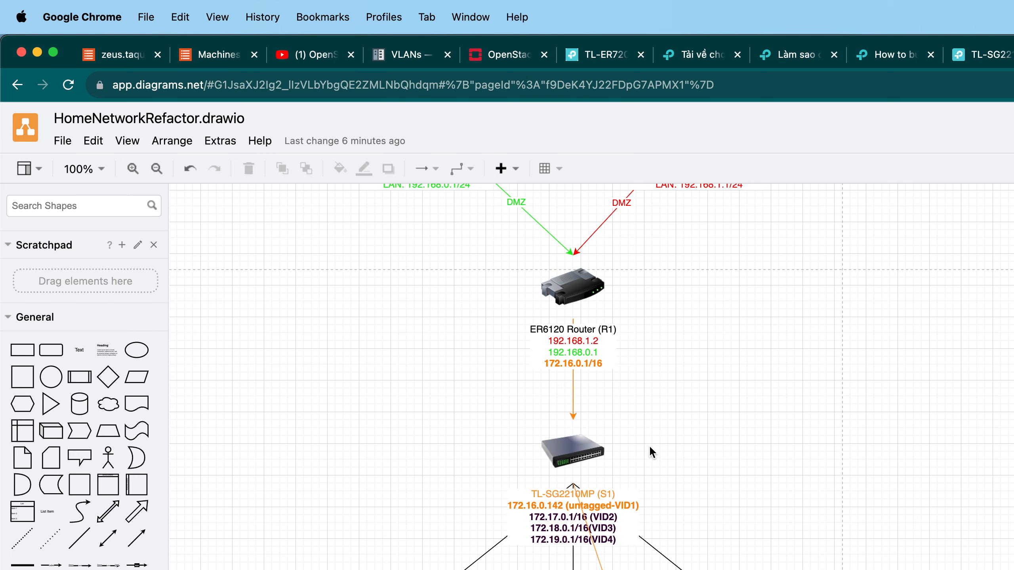
pyautogui.scroll(-5, 649, 445)
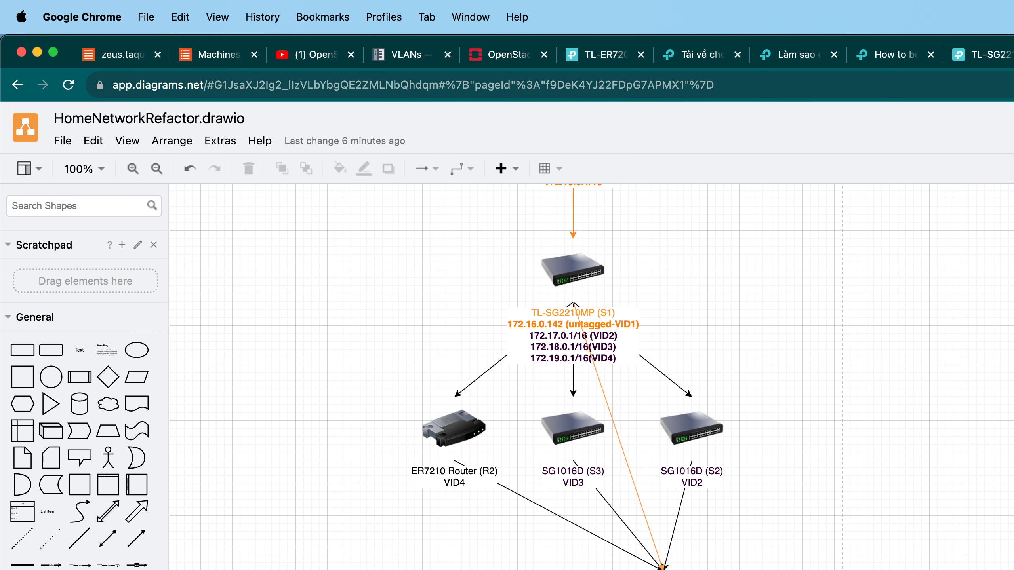
pyautogui.scroll(3, 662, 559)
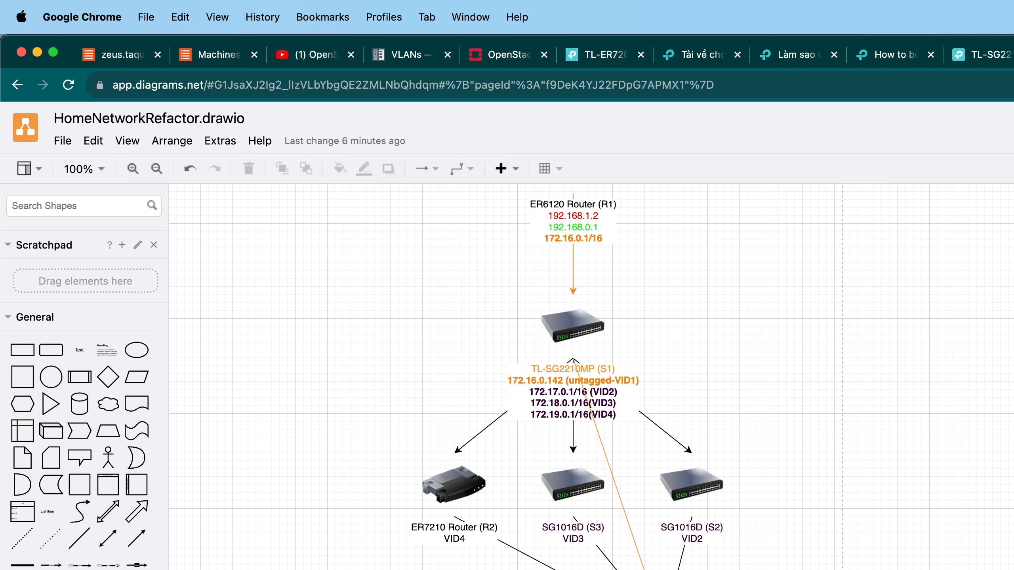
pyautogui.moveTo(359, 569); pyautogui.dragTo(628, 453)
pyautogui.scroll(4, 628, 453)
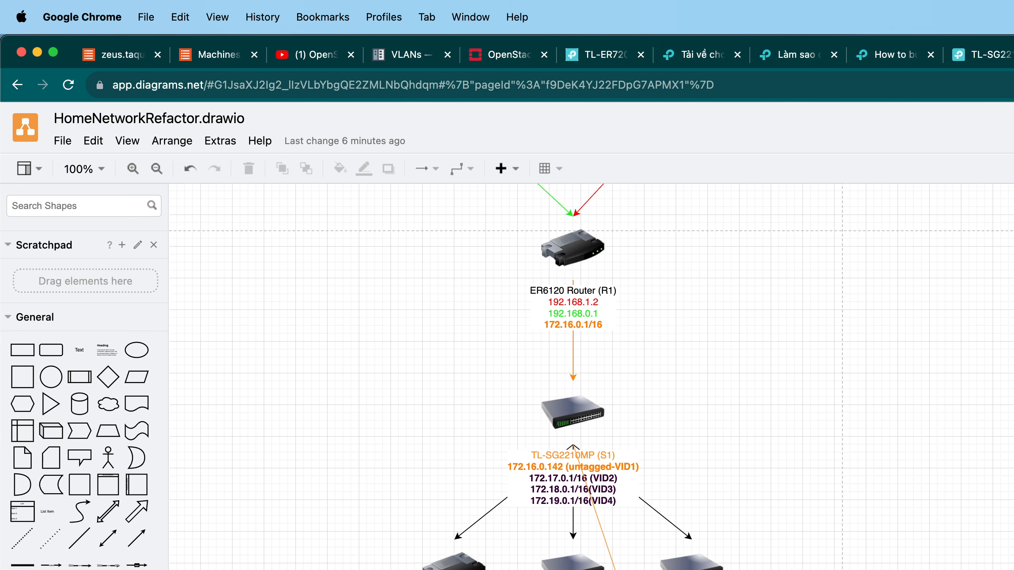
pyautogui.scroll(1, 592, 377)
pyautogui.scroll(6, 591, 377)
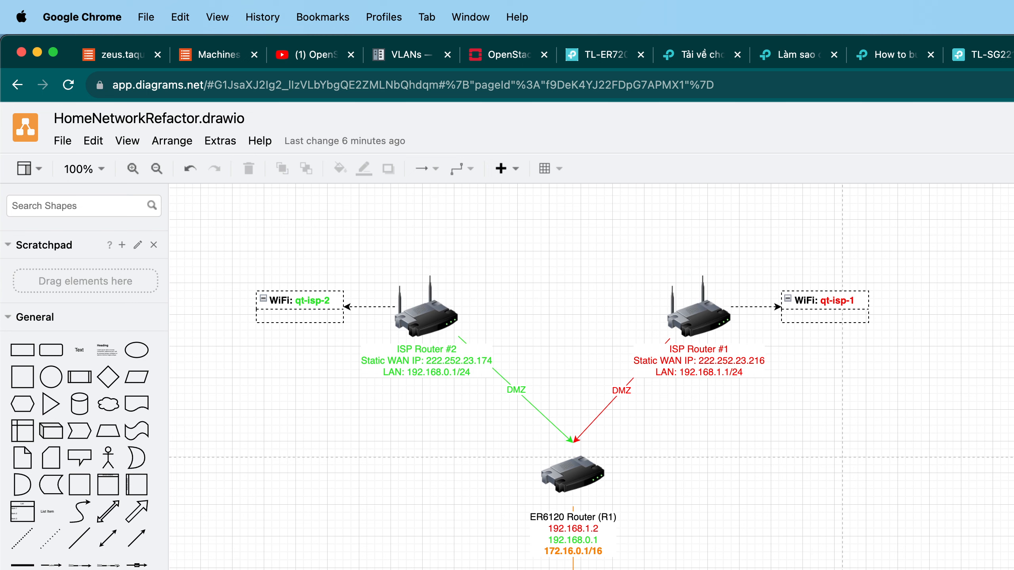
# Inspect the switch's port status by hovering over each port in its web interface.
pyautogui.hotkey('ctrl', 'Tab')
pyautogui.click(1000, 63)
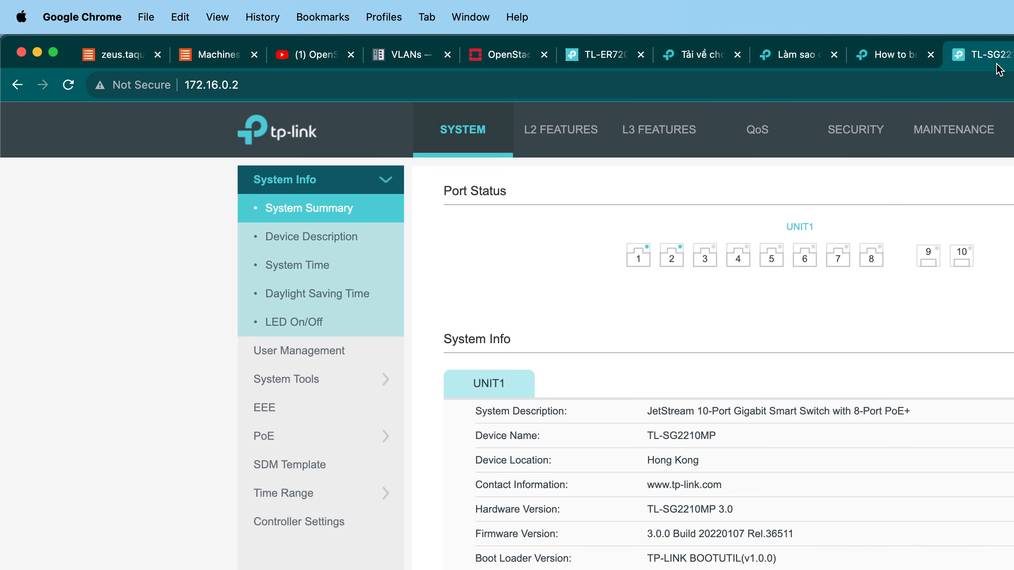
pyautogui.moveTo(669, 261)
pyautogui.moveTo(736, 270)
pyautogui.moveTo(968, 266)
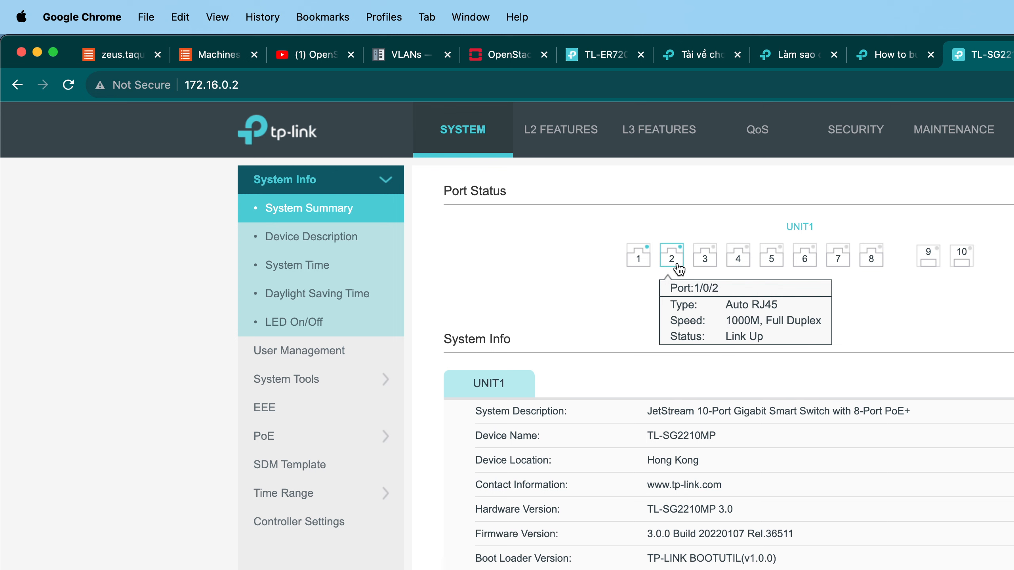
pyautogui.moveTo(874, 266)
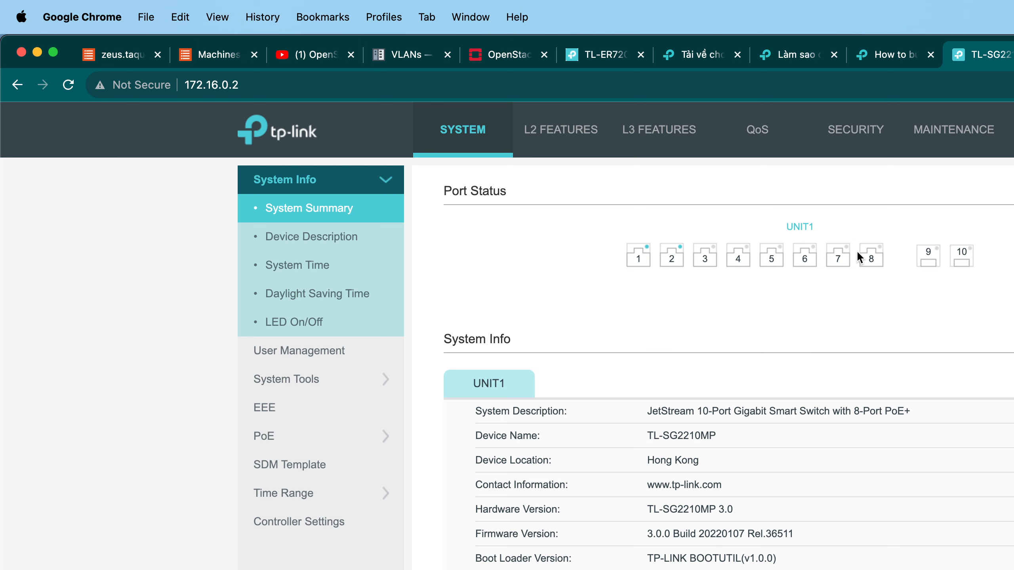
pyautogui.moveTo(800, 259)
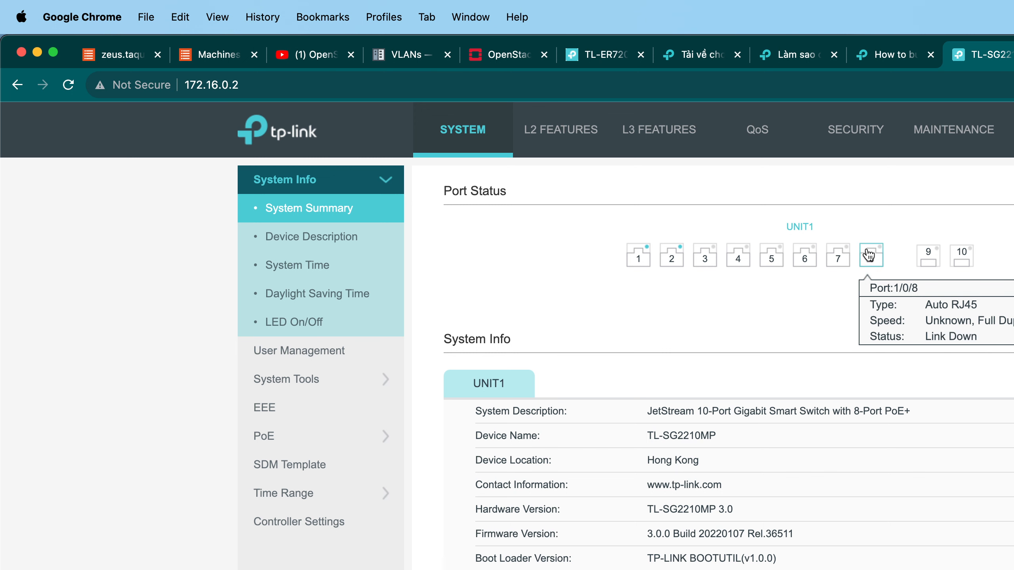
pyautogui.moveTo(845, 253)
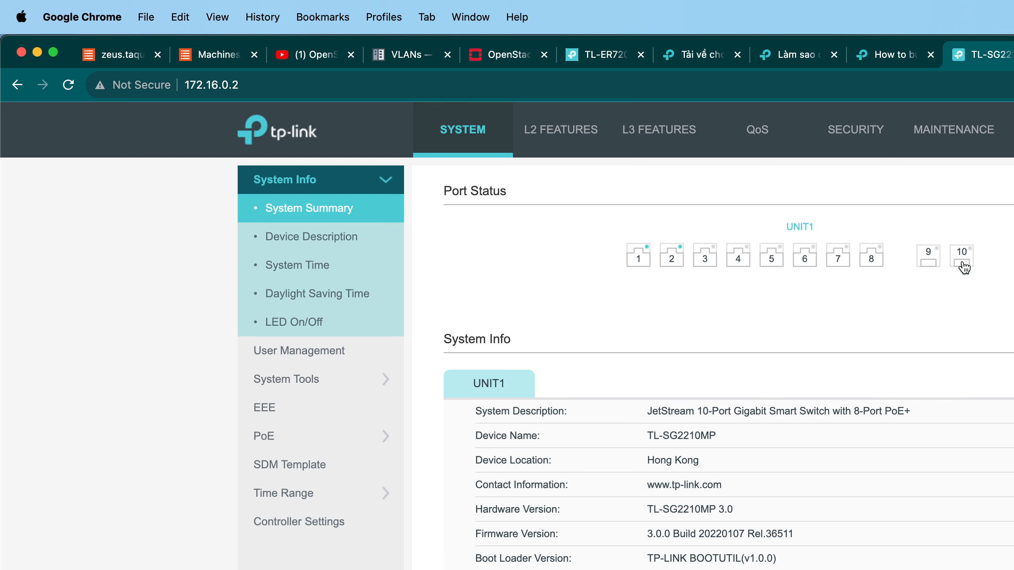
pyautogui.moveTo(934, 260)
# Rename the spreadsheet as PhysicalPortMapping.
pyautogui.press('super+l')
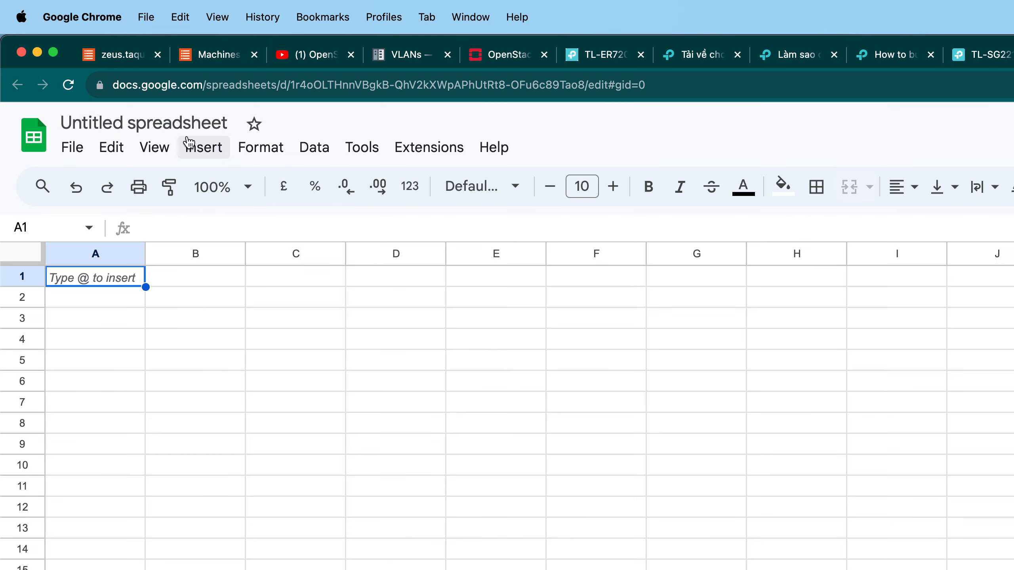
pyautogui.click(191, 142)
pyautogui.click(191, 140)
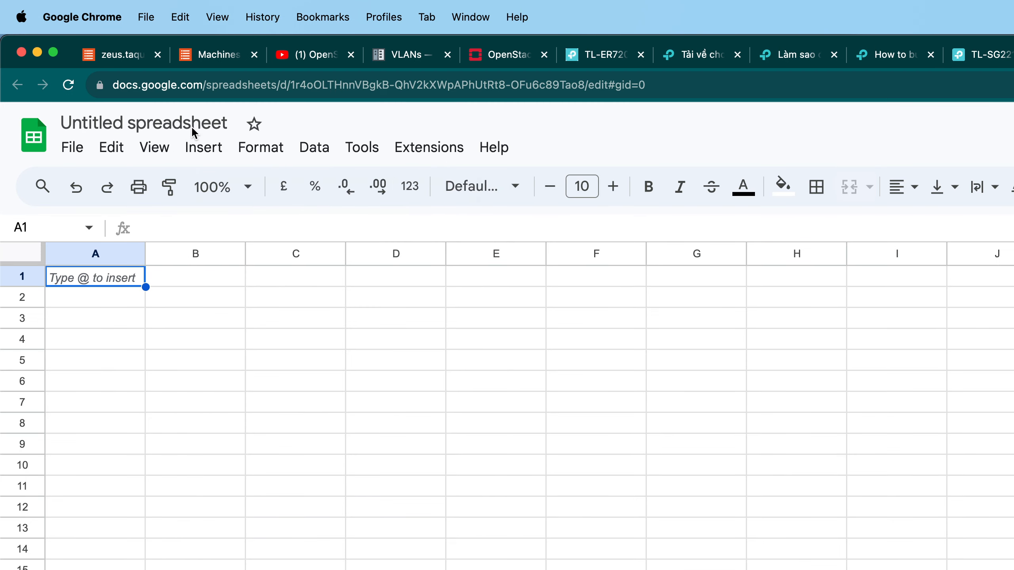
pyautogui.click(192, 128)
pyautogui.press('super+a')
pyautogui.write(':P')
pyautogui.press('BackSpace')
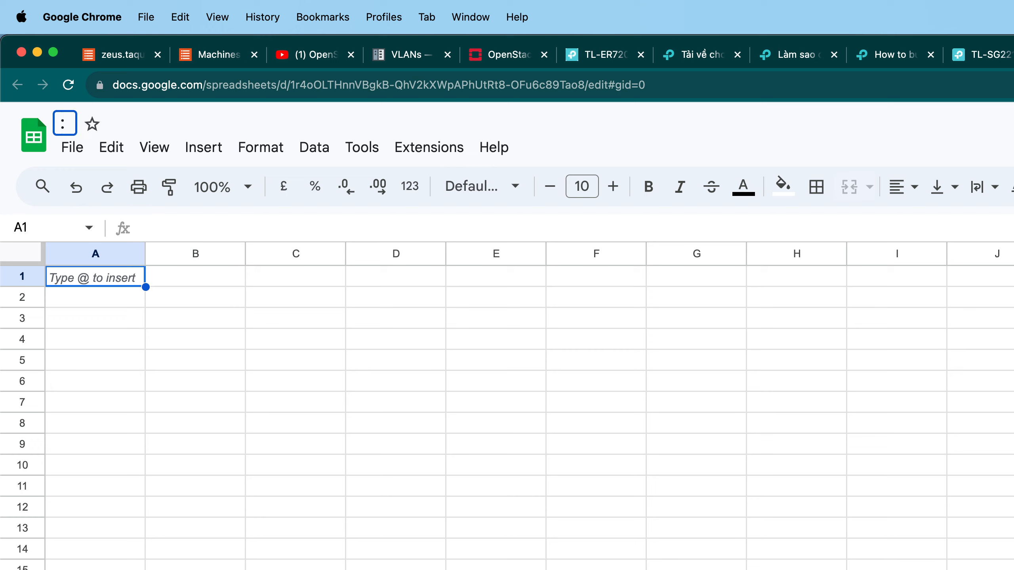
pyautogui.press('BackSpace')
pyautogui.write('PhysicalPortM')
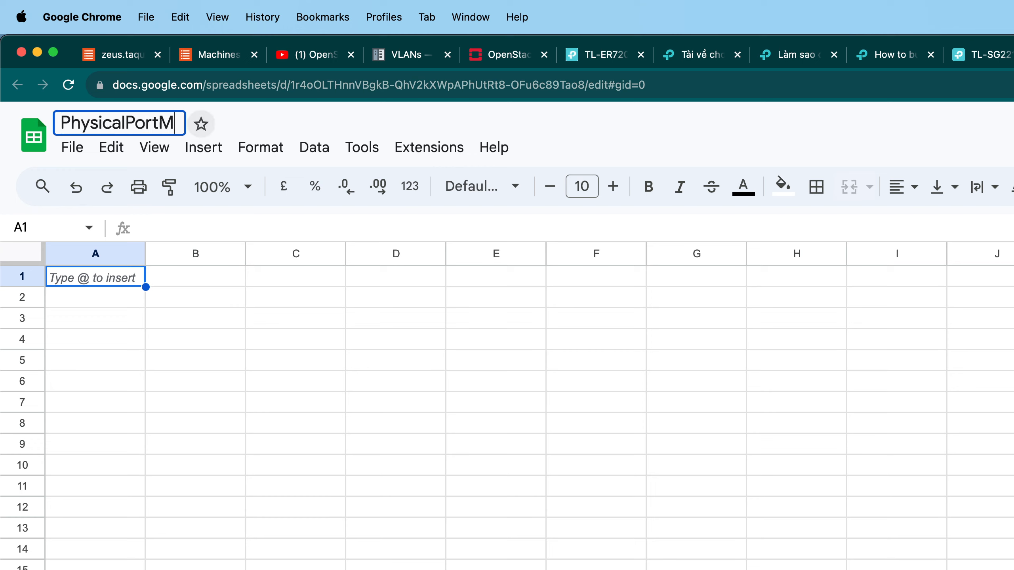
pyautogui.write('apping')
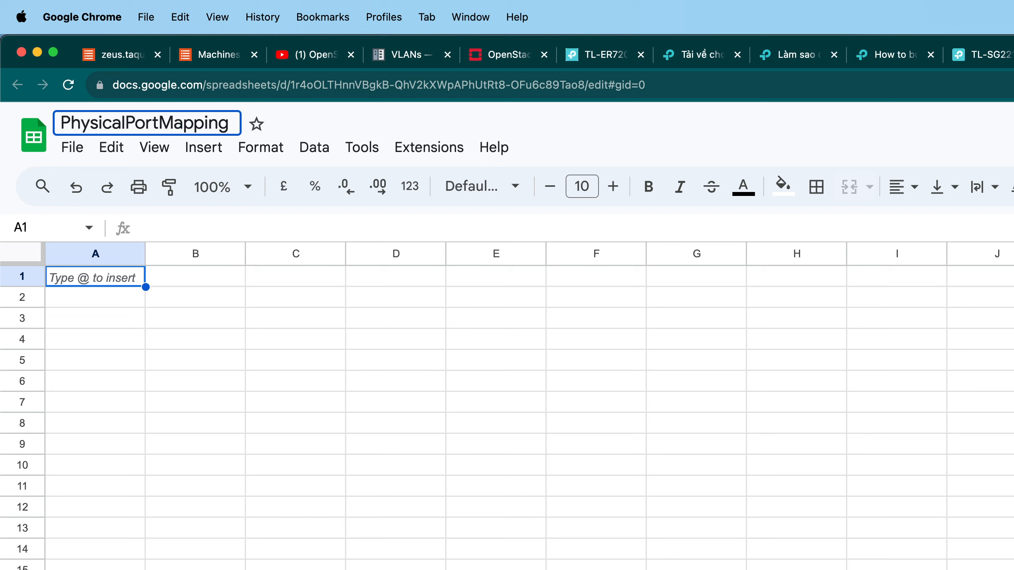
pyautogui.click(269, 424)
pyautogui.click(132, 277)
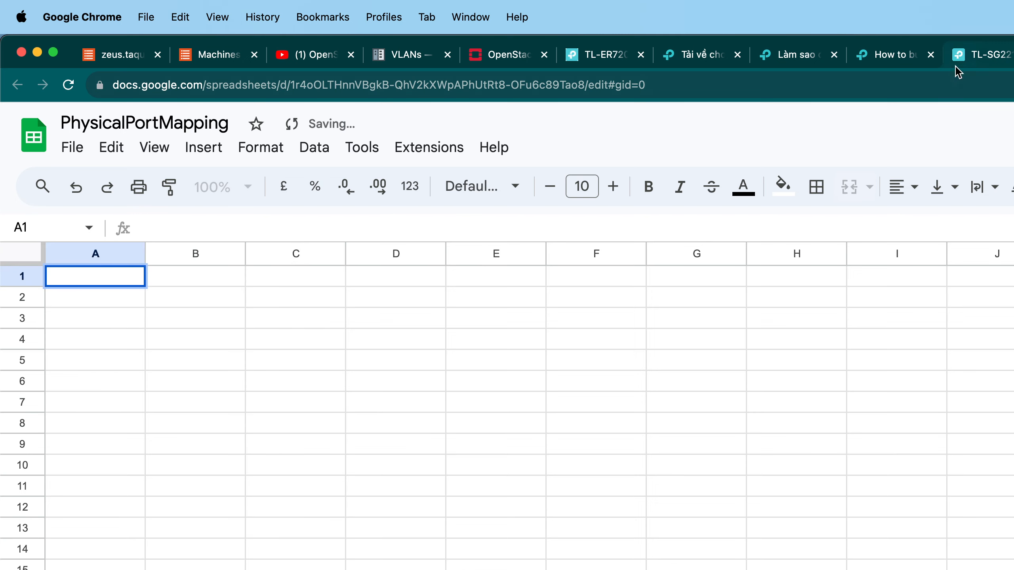
# Enter ISP-R1 and ISP-R2 in cells A1 and A2, referring to the diagram's ISP routers.
pyautogui.click(1011, 54)
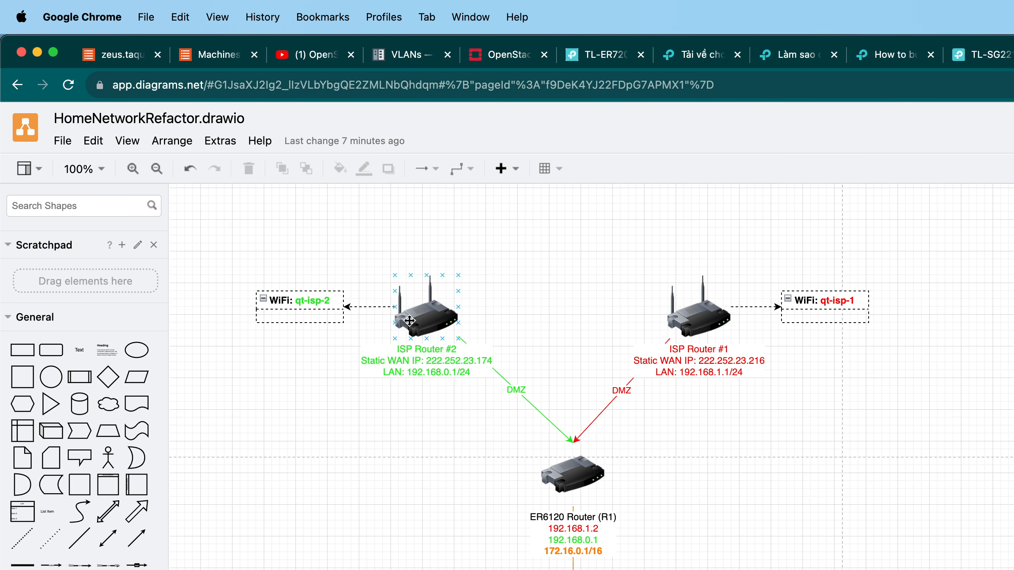
pyautogui.scroll(-3, 391, 386)
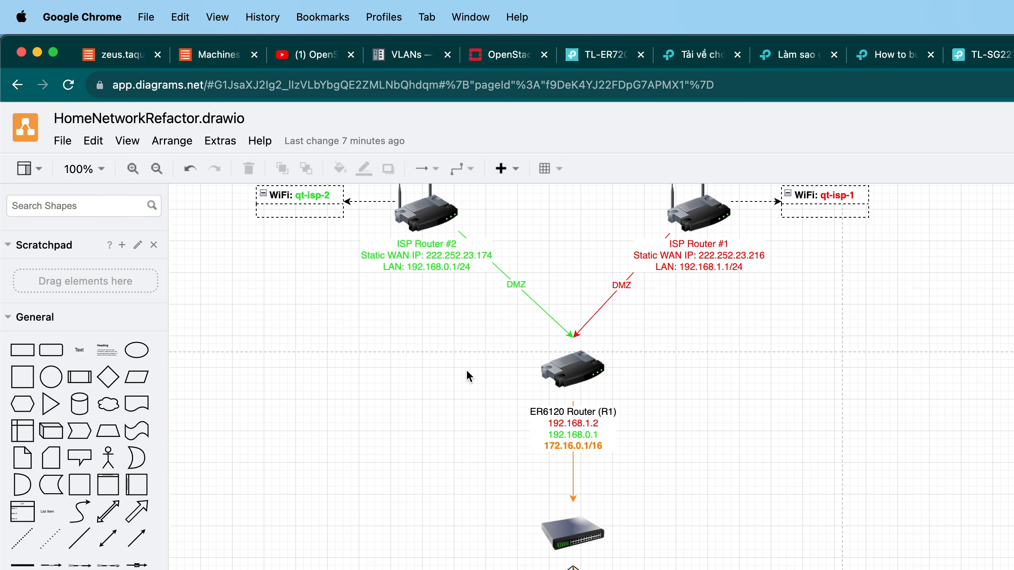
pyautogui.scroll(3, 467, 371)
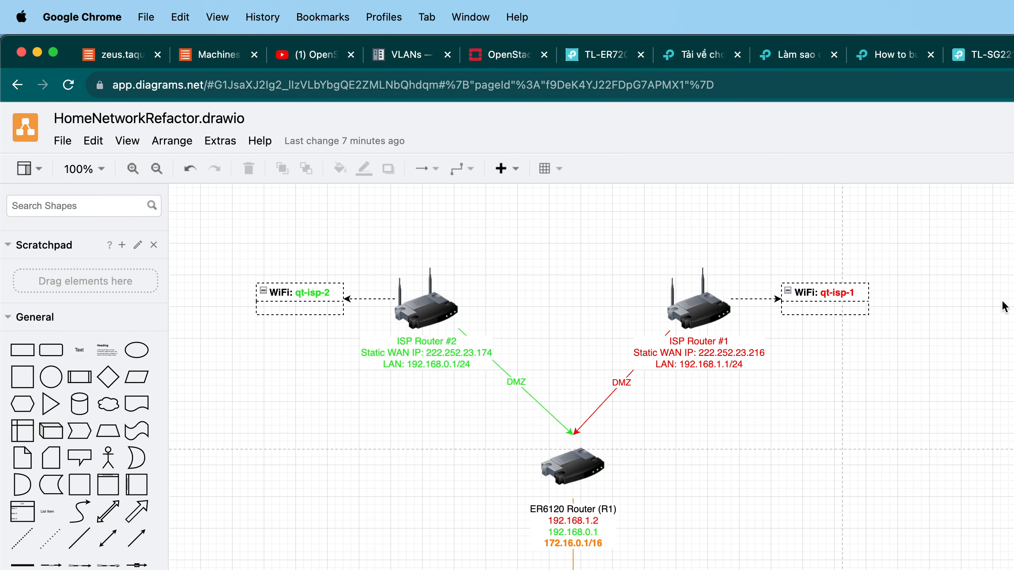
pyautogui.click(1012, 54)
pyautogui.write('I')
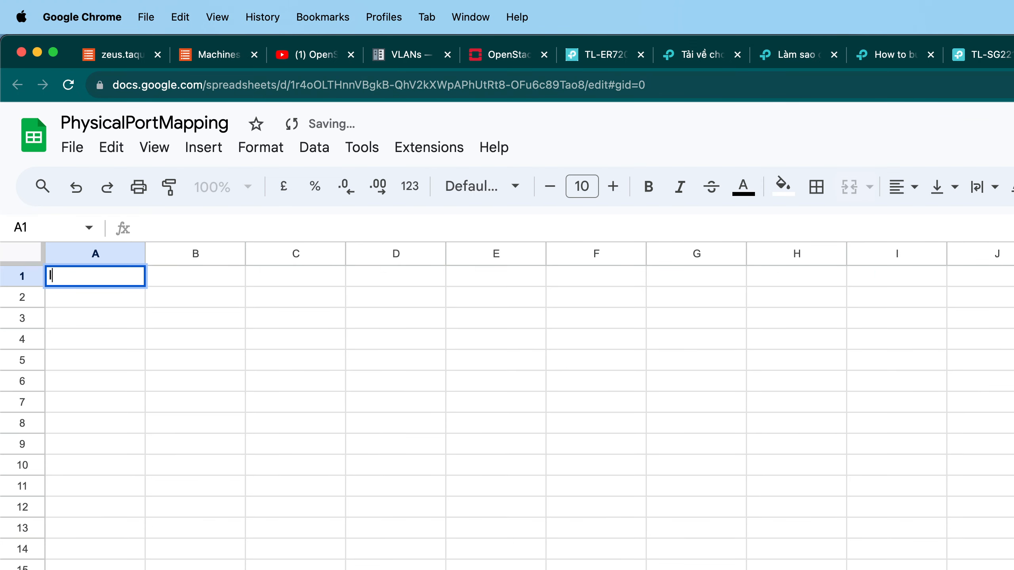
pyautogui.write('SPR1')
pyautogui.press('BackSpace')
pyautogui.write('R1')
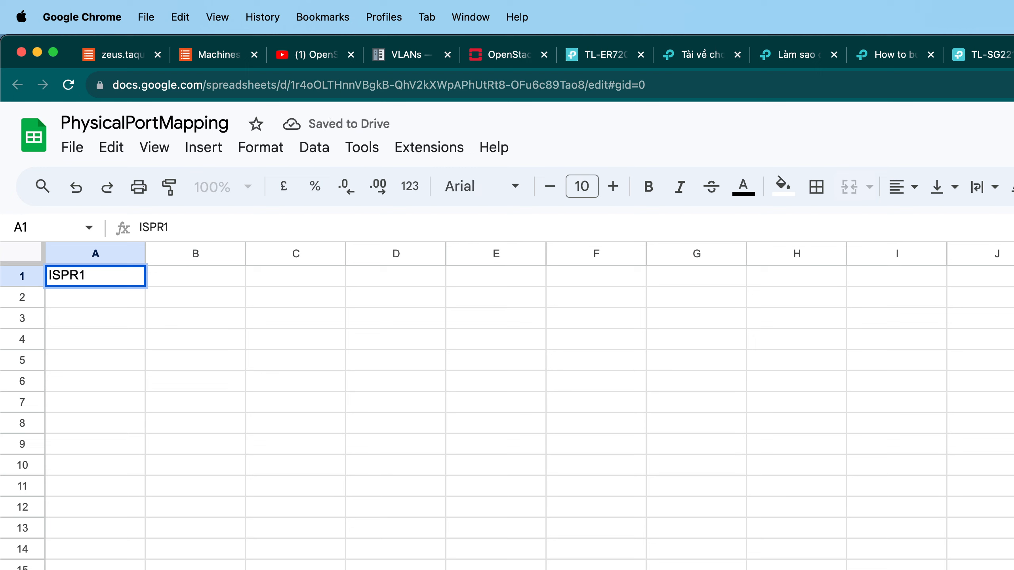
pyautogui.press('BackSpace')
pyautogui.press('BackSpace')
pyautogui.write('-R1')
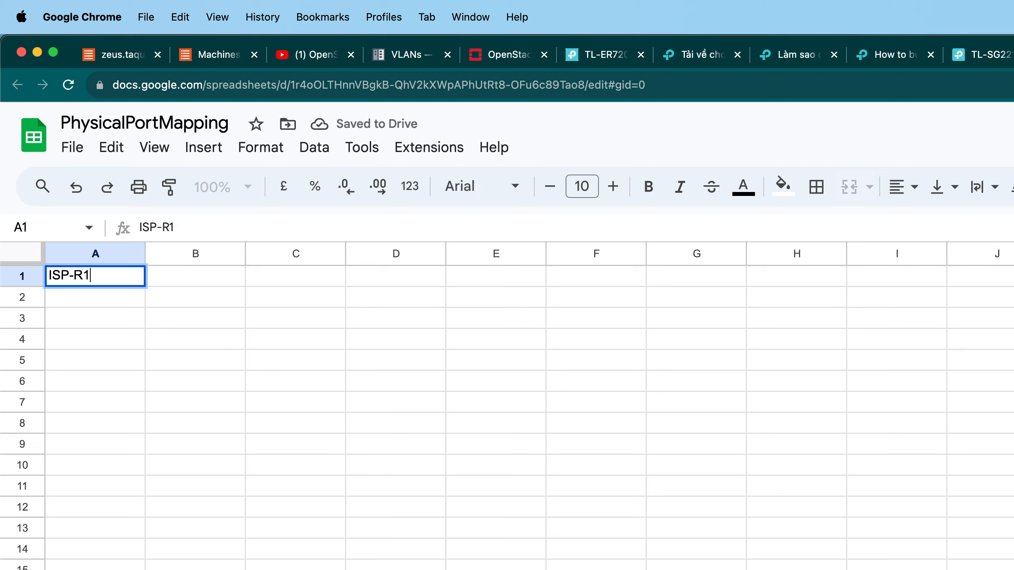
pyautogui.press('Return')
pyautogui.write('ISP-')
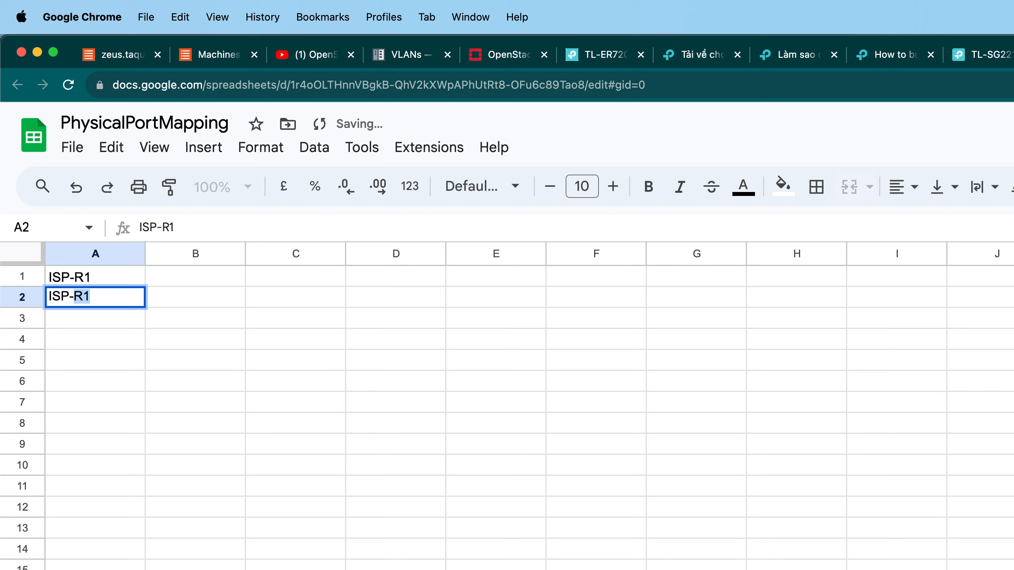
pyautogui.write('R2')
pyautogui.press('Return')
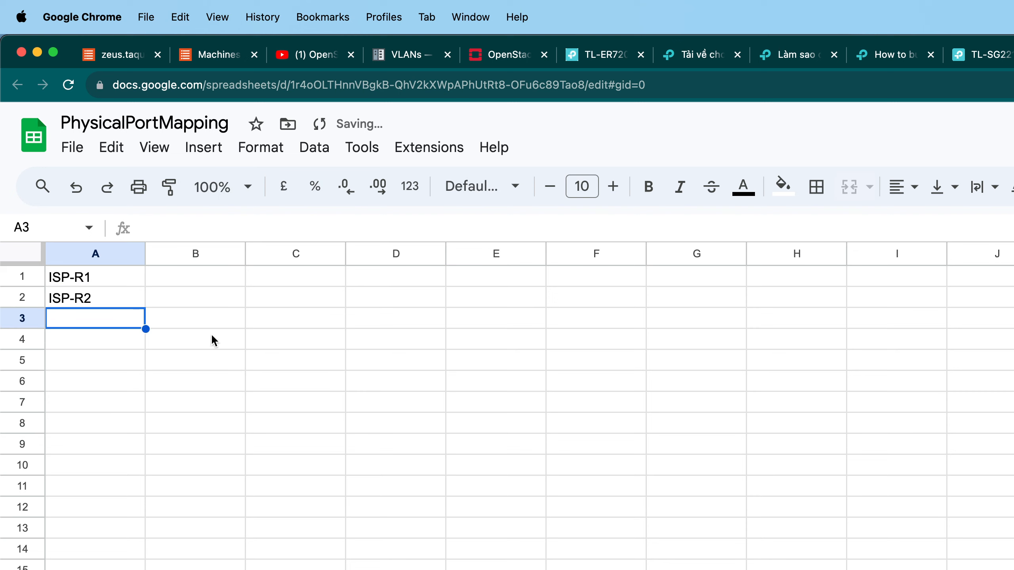
# Move the two ISP entries down to A3:A4 and add the header Devices in A1.
pyautogui.click(205, 279)
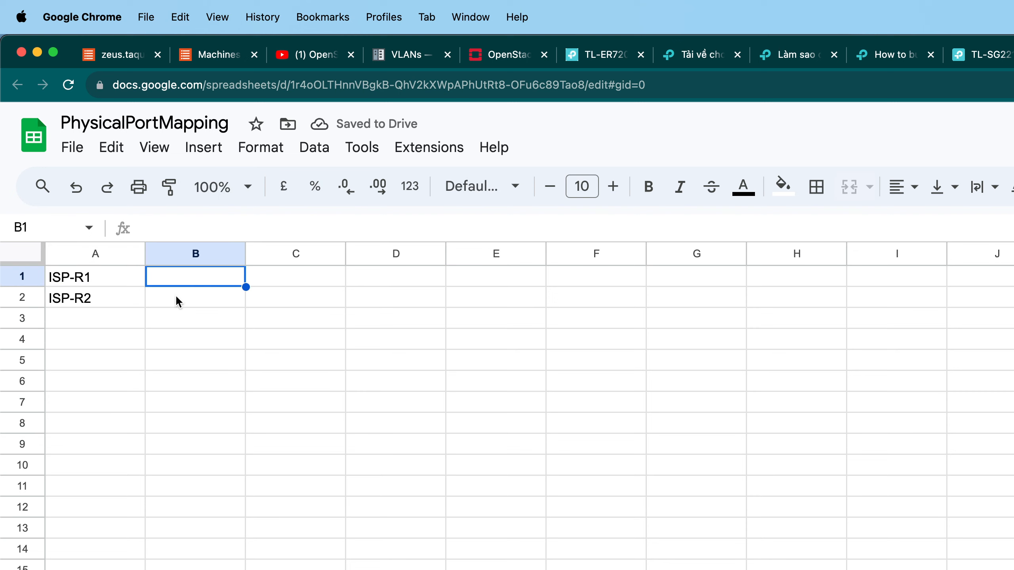
pyautogui.moveTo(100, 299); pyautogui.dragTo(99, 279)
pyautogui.press('super+x')
pyautogui.click(106, 320)
pyautogui.press('super+v')
pyautogui.click(101, 276)
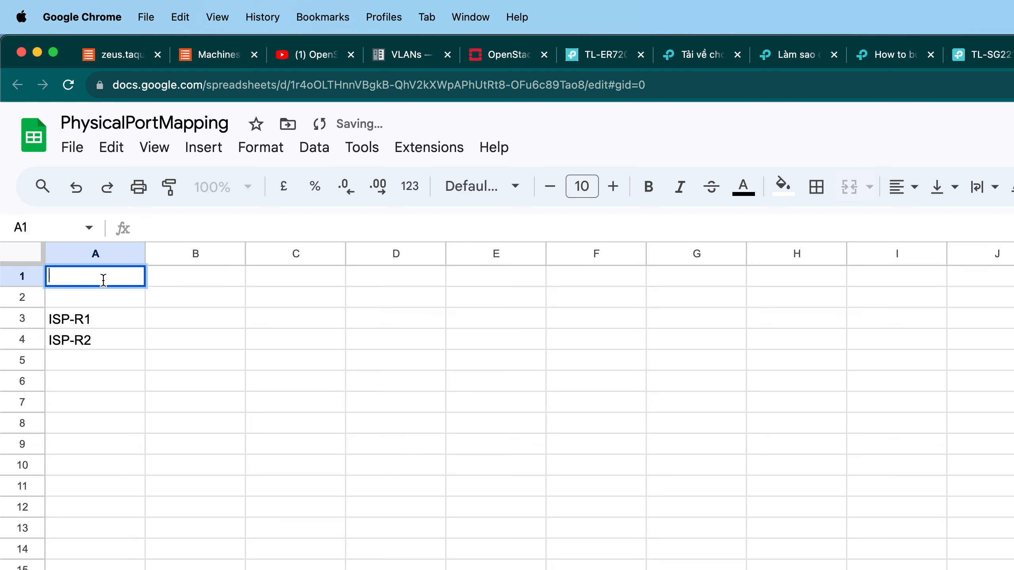
pyautogui.write('Devices')
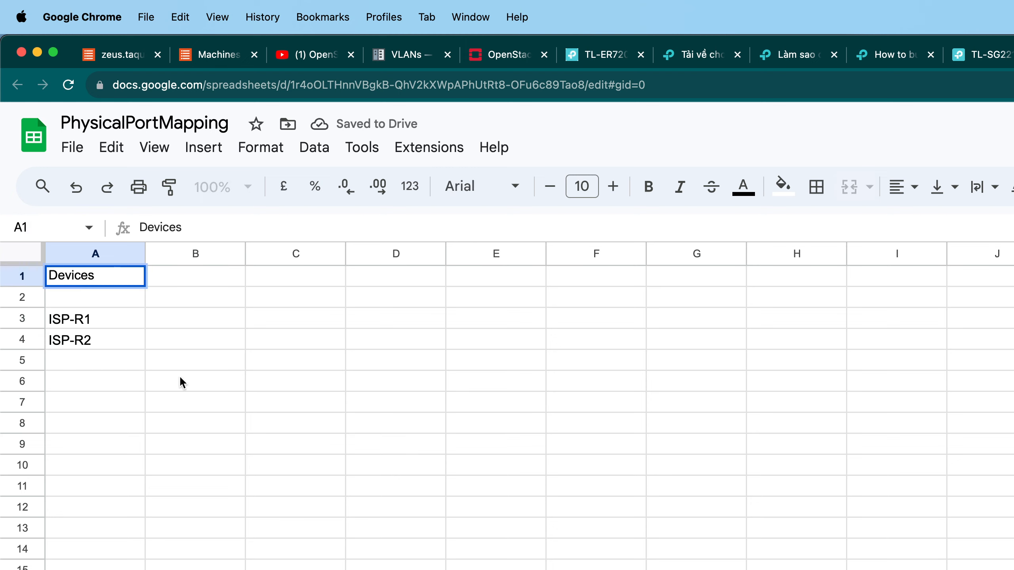
# Move the two ISP entries up one row into A2:A3, directly below the Devices header.
pyautogui.click(179, 393)
pyautogui.click(116, 283)
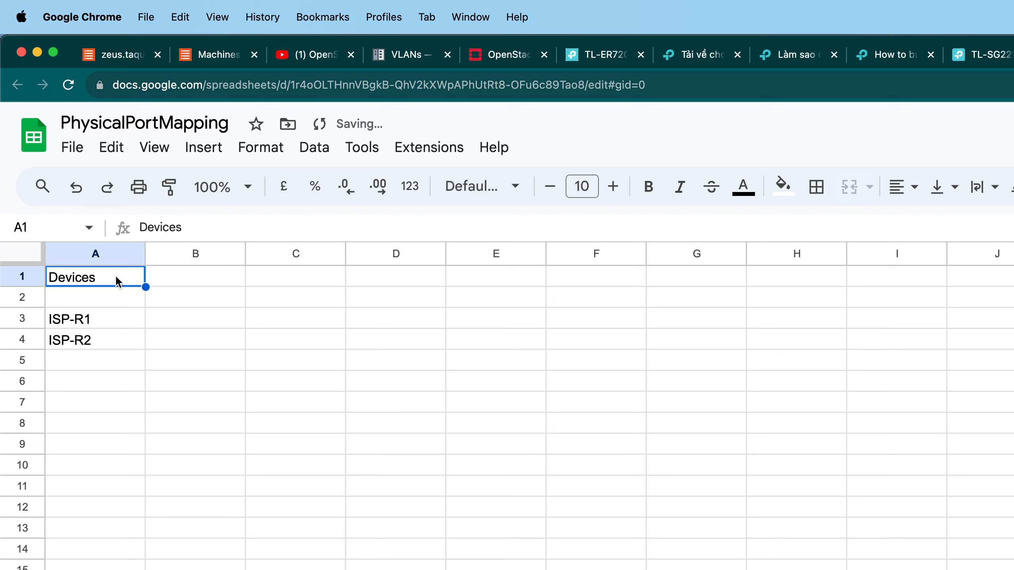
pyautogui.press('super+c')
pyautogui.click(137, 341)
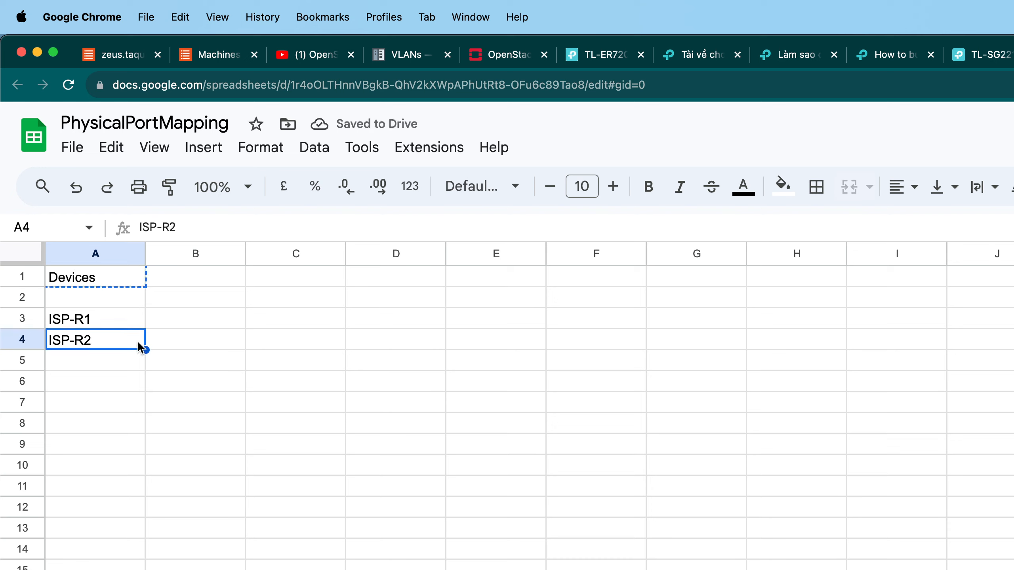
pyautogui.click(119, 311)
pyautogui.hotkey('shift', 'Down')
pyautogui.press('super+x')
pyautogui.click(115, 305)
pyautogui.press('super+v')
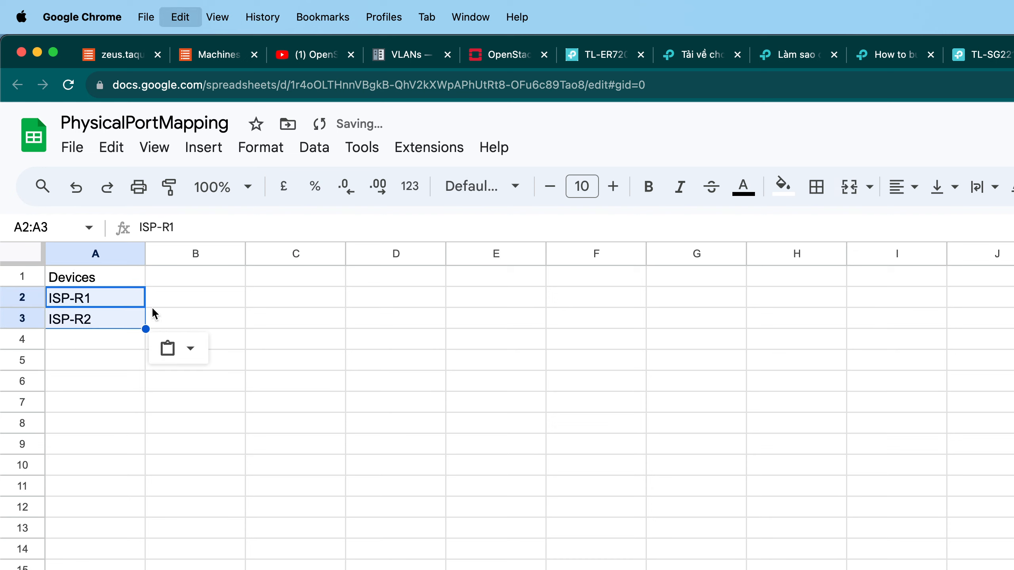
pyautogui.click(162, 311)
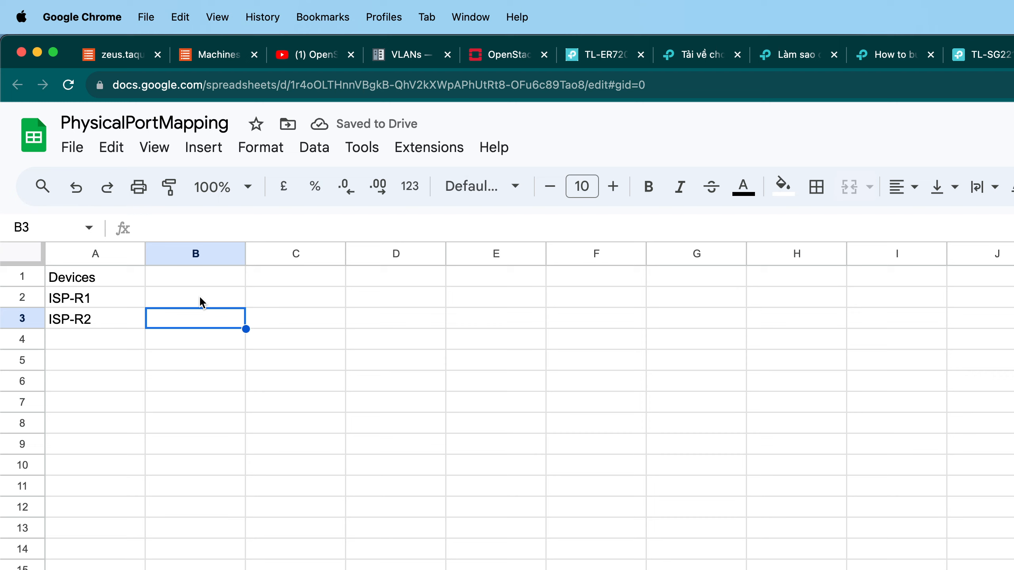
# Rename the device entries in A2 and A3 to ISP1 and ISP2.
pyautogui.doubleClick(100, 296)
pyautogui.press('BackSpace')
pyautogui.press('BackSpace')
pyautogui.press('BackSpace')
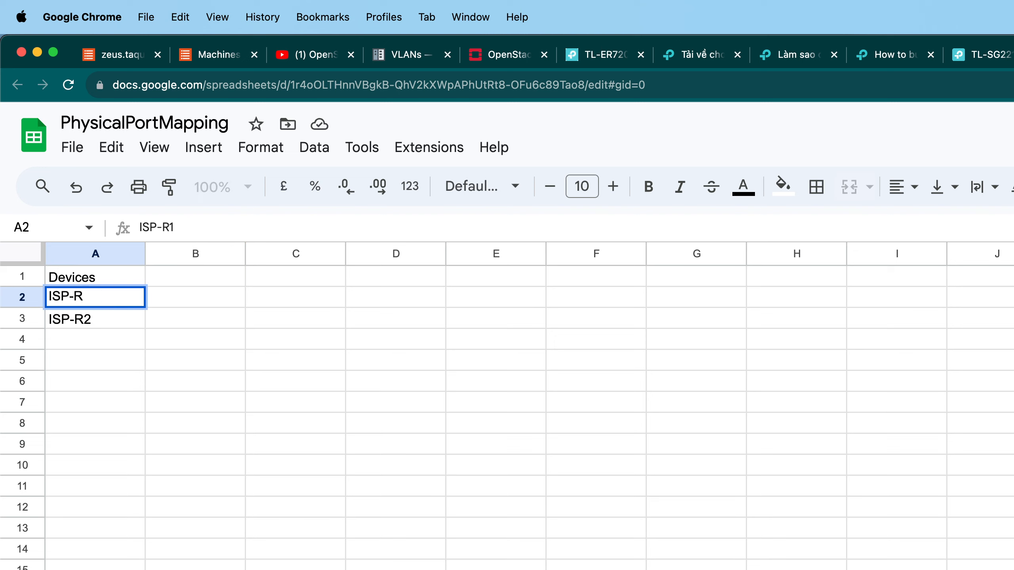
pyautogui.write('1')
pyautogui.press('Return')
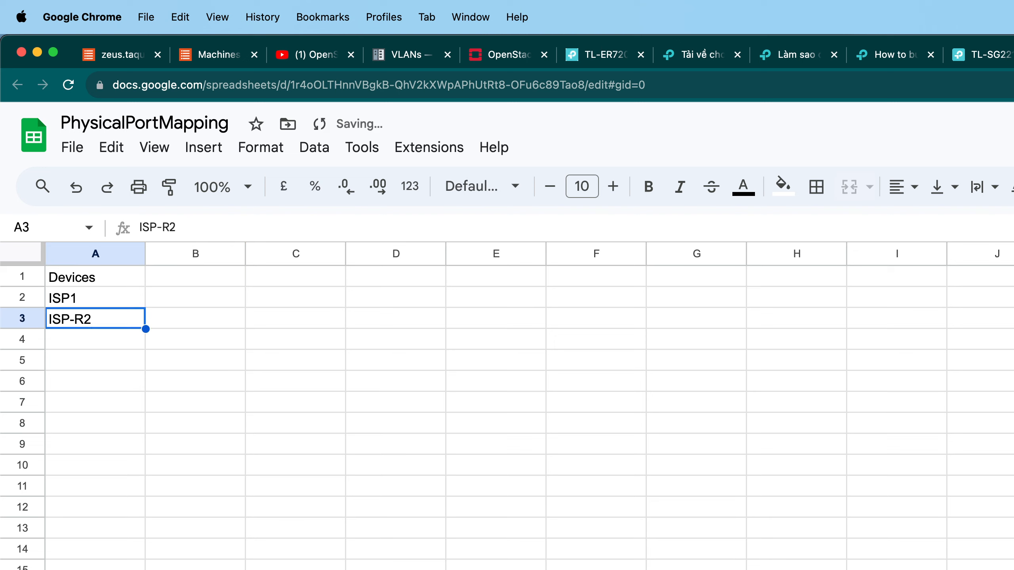
pyautogui.doubleClick(106, 314)
pyautogui.press('BackSpace')
pyautogui.press('BackSpace')
pyautogui.press('BackSpace')
pyautogui.write('2')
pyautogui.press('Return')
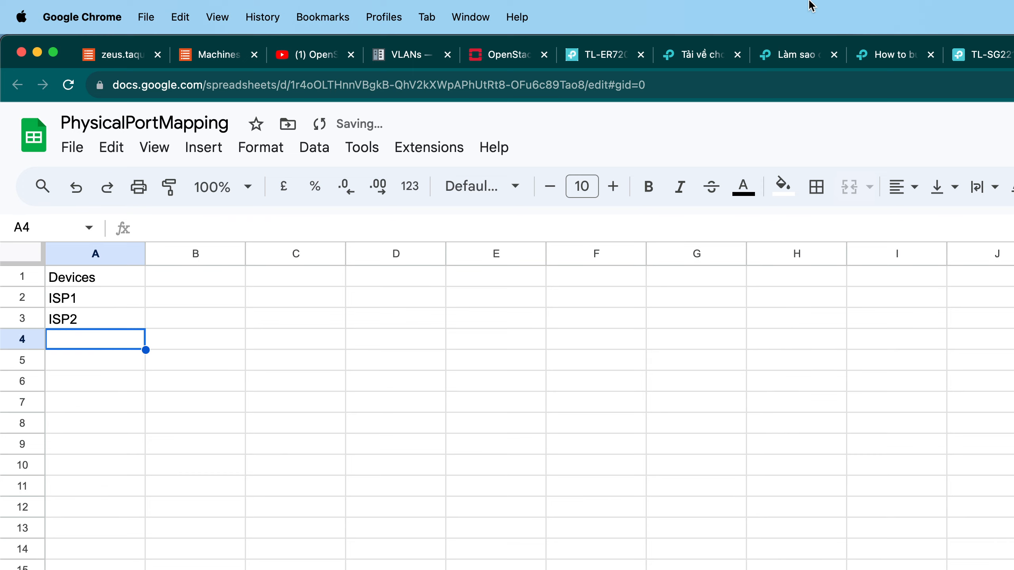
# Add the column header Subnet in cell B1.
pyautogui.click(968, 60)
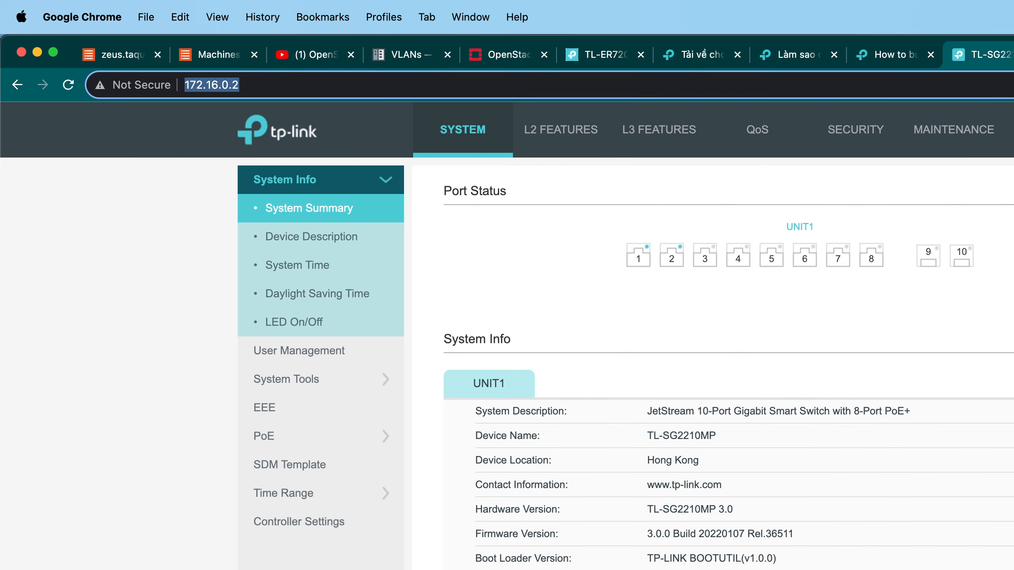
pyautogui.click(1013, 56)
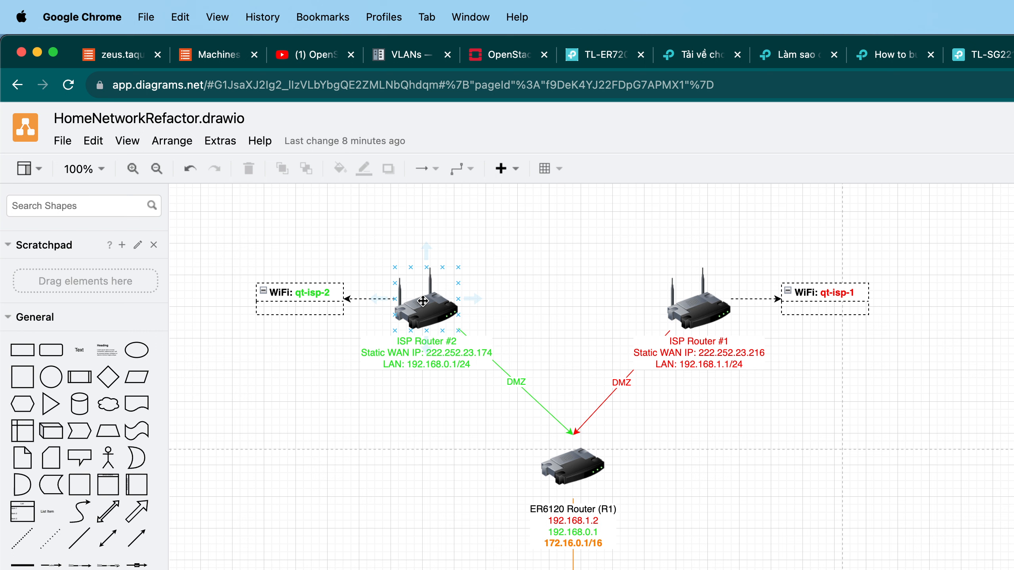
pyautogui.click(1012, 56)
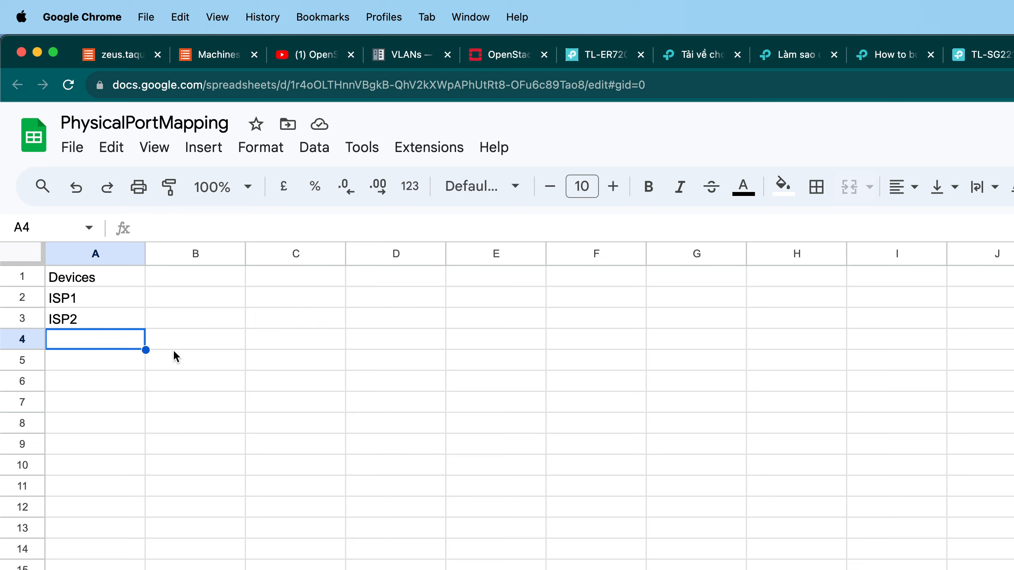
pyautogui.click(202, 275)
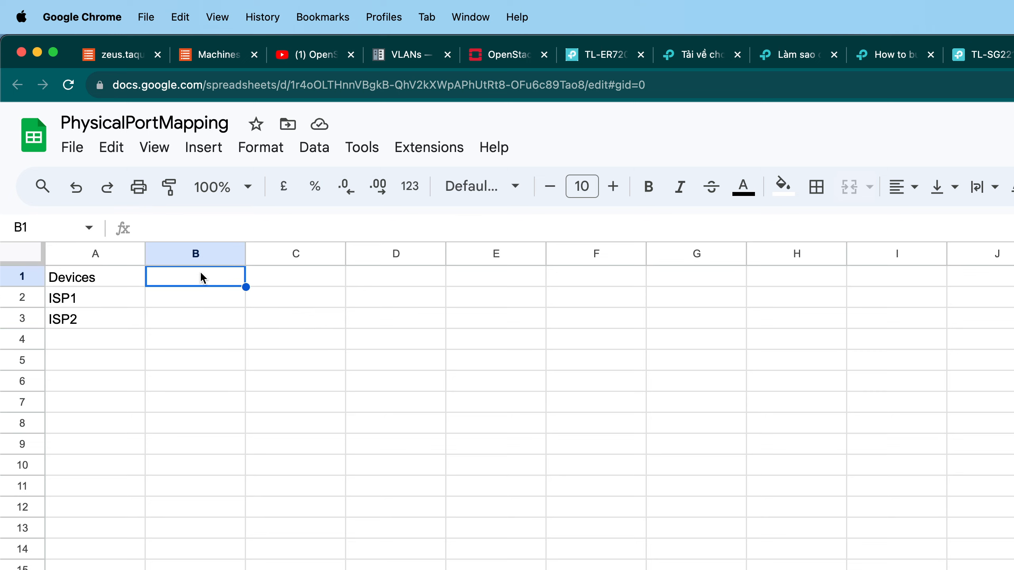
pyautogui.write('Subnet')
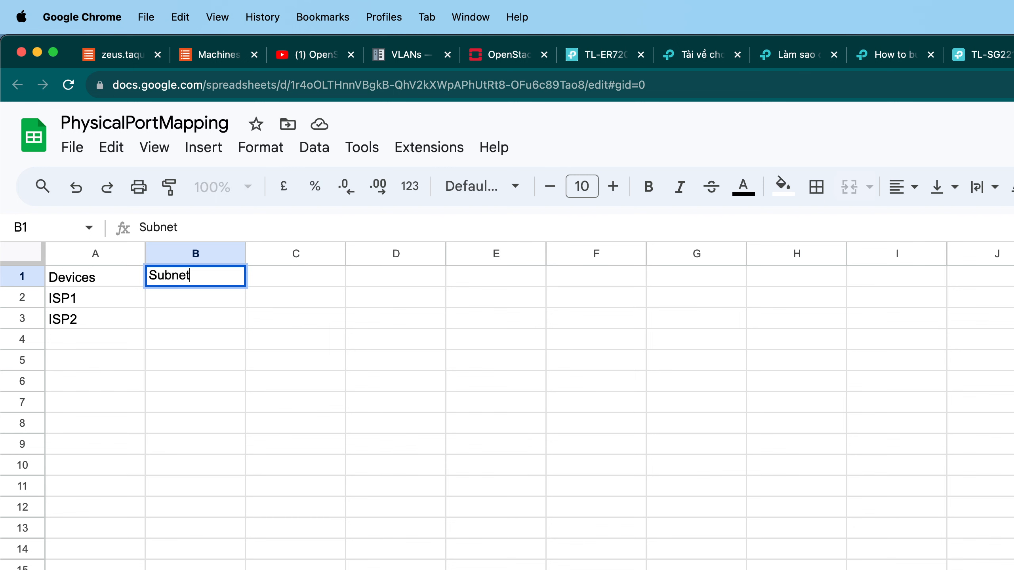
pyautogui.press('Return')
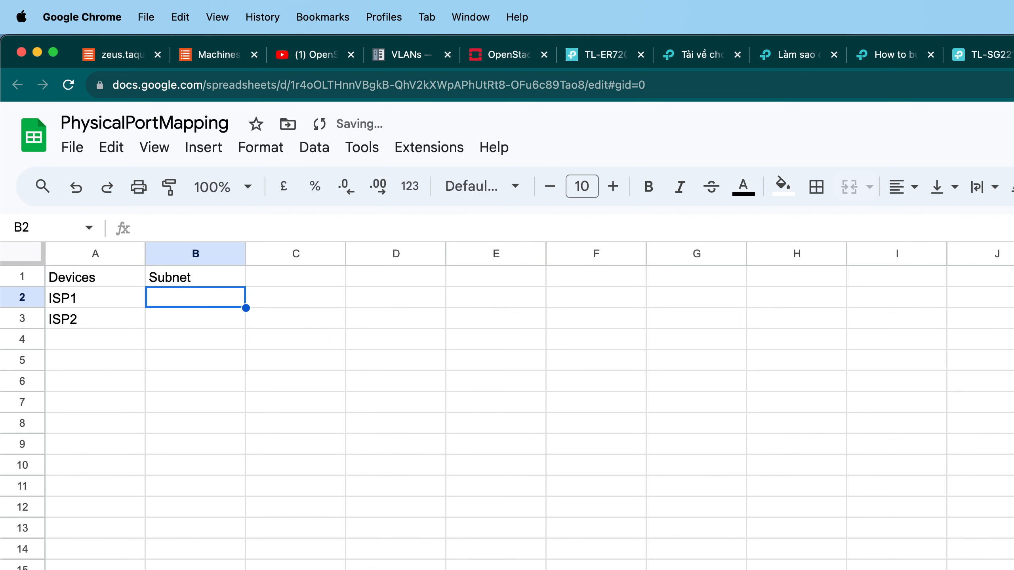
# Copy the LAN subnet 192.168.1.1/24 from ISP Router #1's label in the network diagram.
pyautogui.hotkey('ctrl', 'Tab')
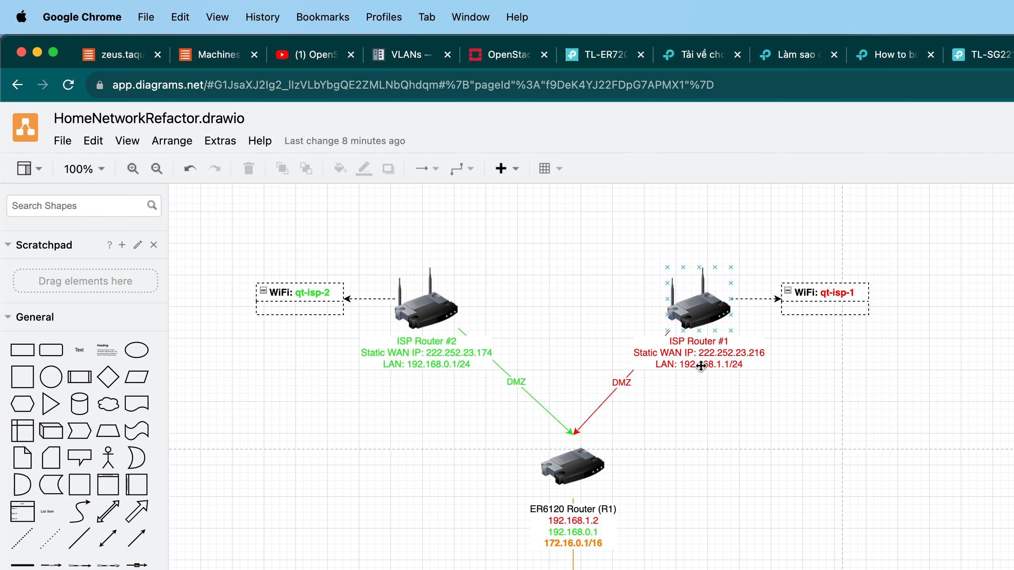
pyautogui.doubleClick(698, 365)
pyautogui.click(697, 365)
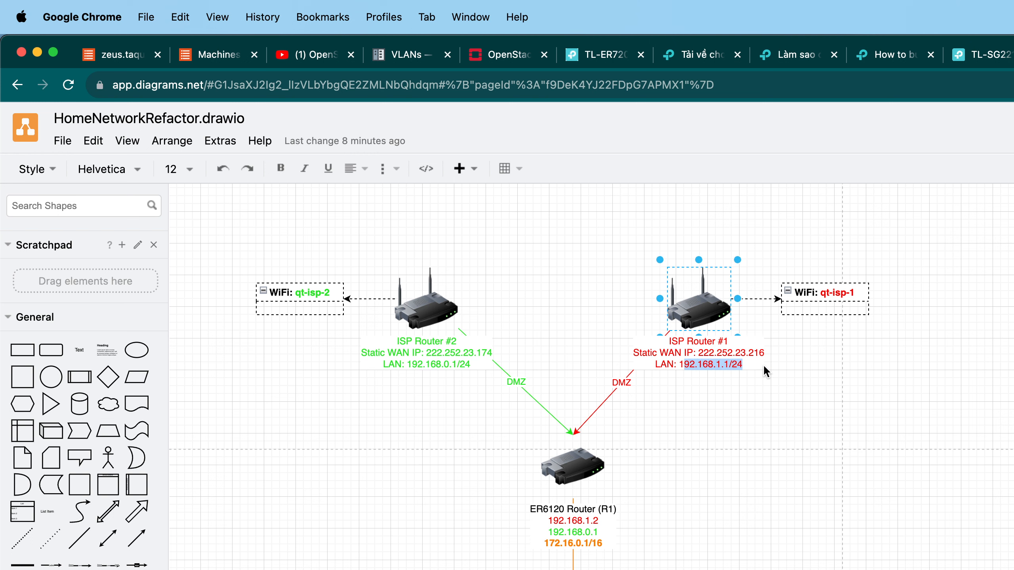
pyautogui.click(668, 365)
pyautogui.press('super+c')
# Open 192.168.1.1 in a new tab, bypass the certificate warning, and sign in with the saved admin account password.
pyautogui.press('super+t')
pyautogui.press('super+v')
pyautogui.press('BackSpace')
pyautogui.press('BackSpace')
pyautogui.press('BackSpace')
pyautogui.press('Return')
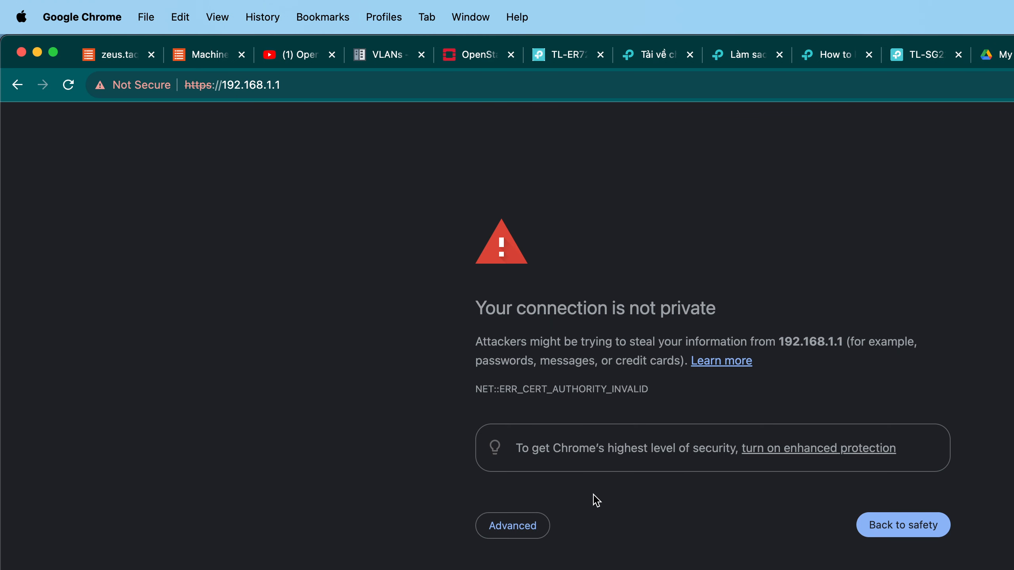
pyautogui.click(515, 526)
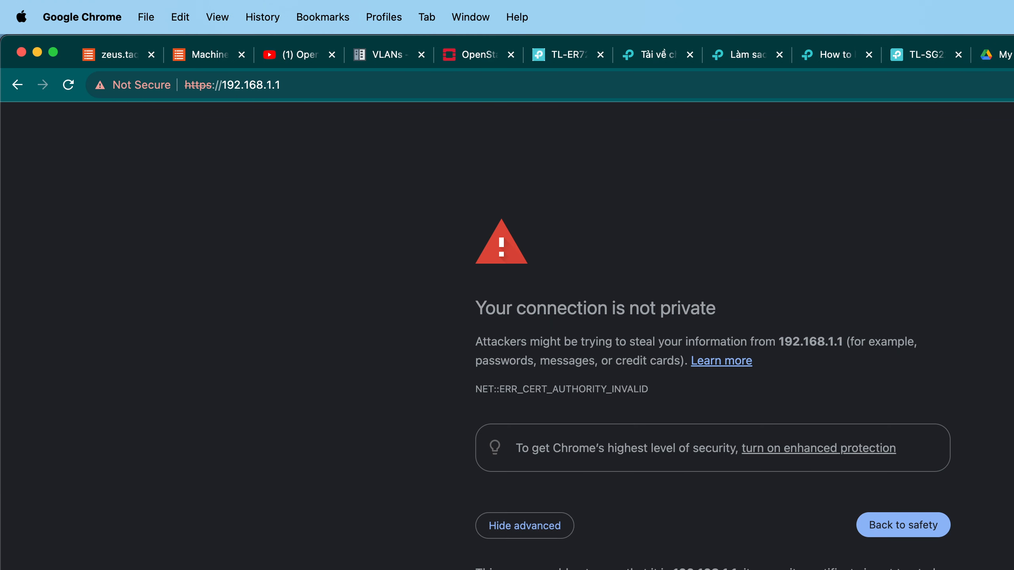
pyautogui.click(537, 569)
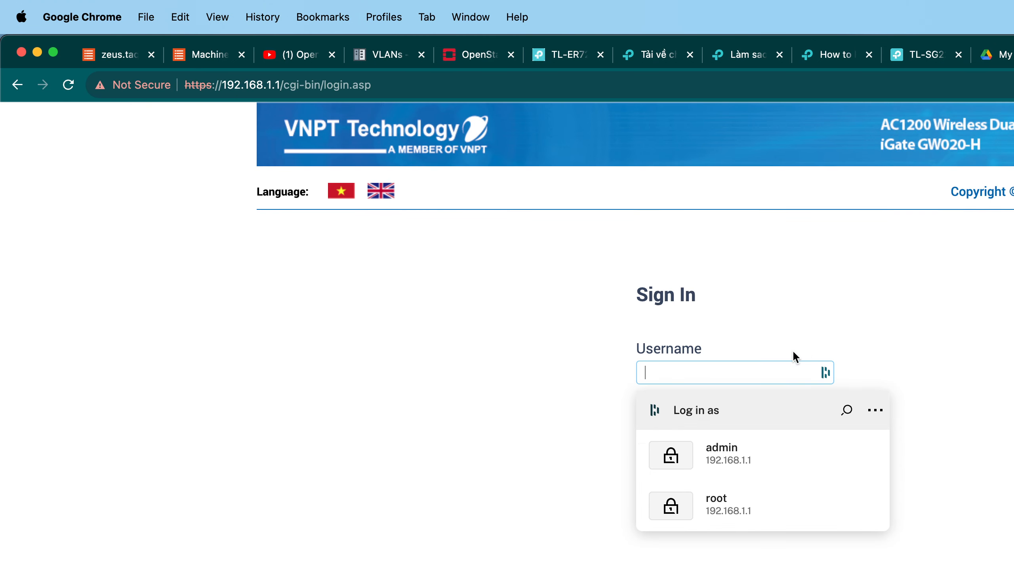
pyautogui.click(748, 443)
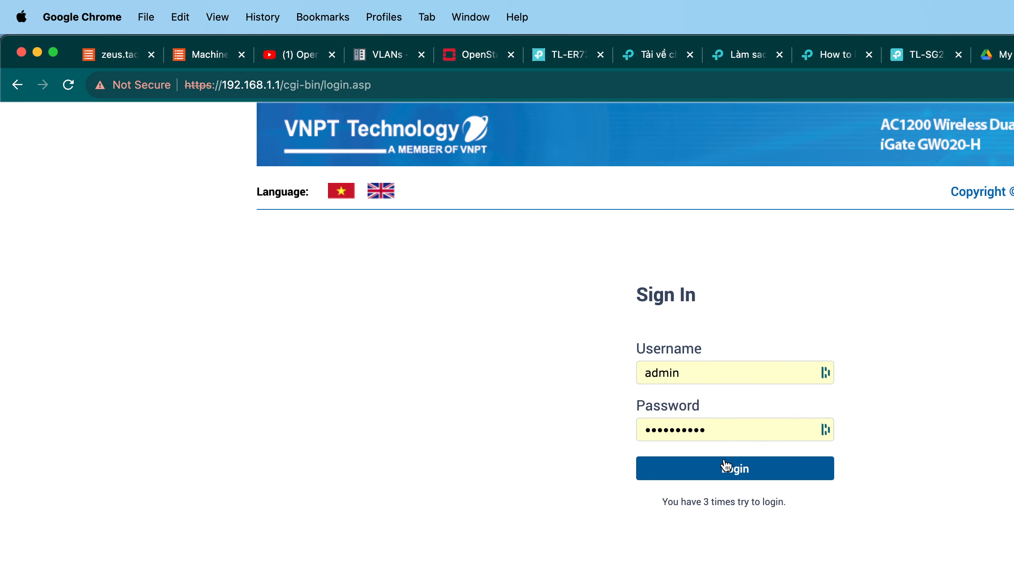
pyautogui.click(725, 465)
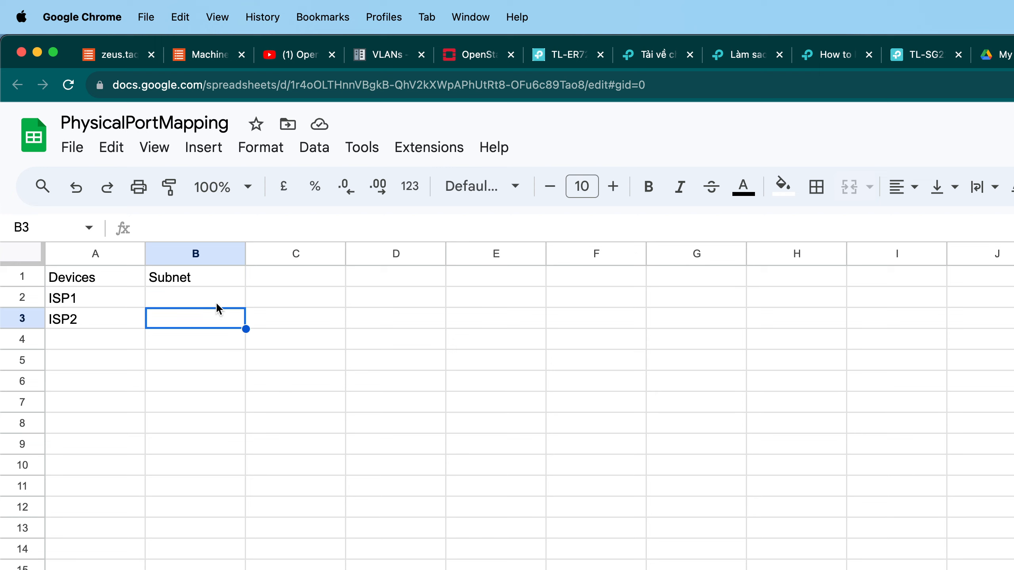
# Enter the subnets 192.168.1.1/24 for ISP1 in B2 and 192.168.0.1/24 for ISP2 in B3.
pyautogui.doubleClick(215, 301)
pyautogui.press('super+v')
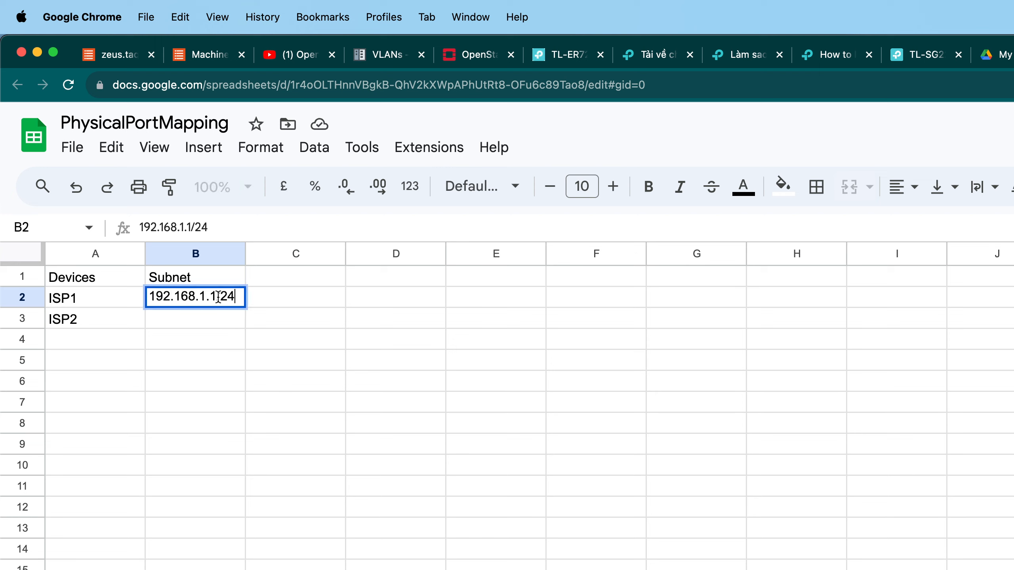
pyautogui.press('super+c')
pyautogui.click(208, 316)
pyautogui.press('super+v')
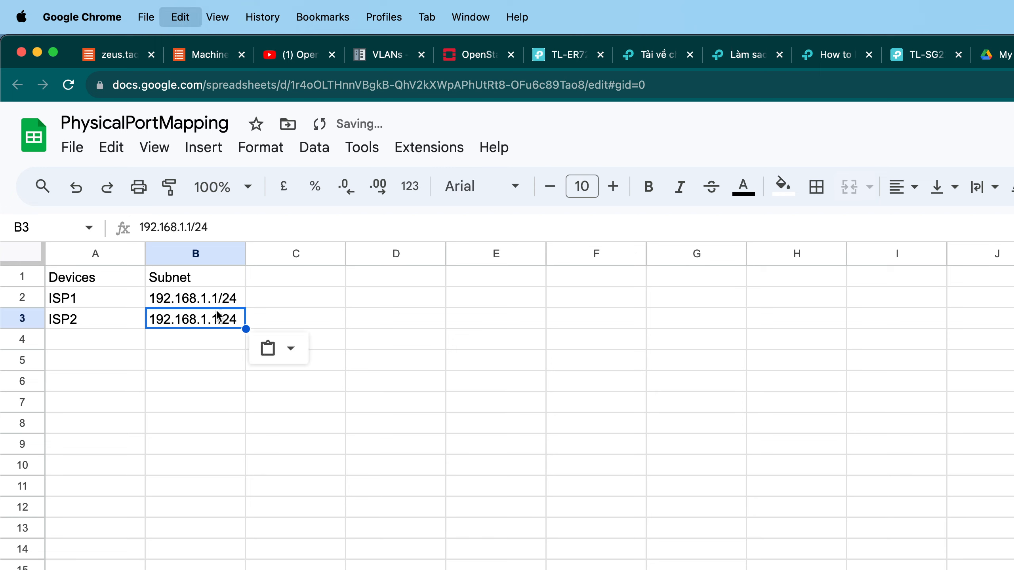
pyautogui.doubleClick(214, 319)
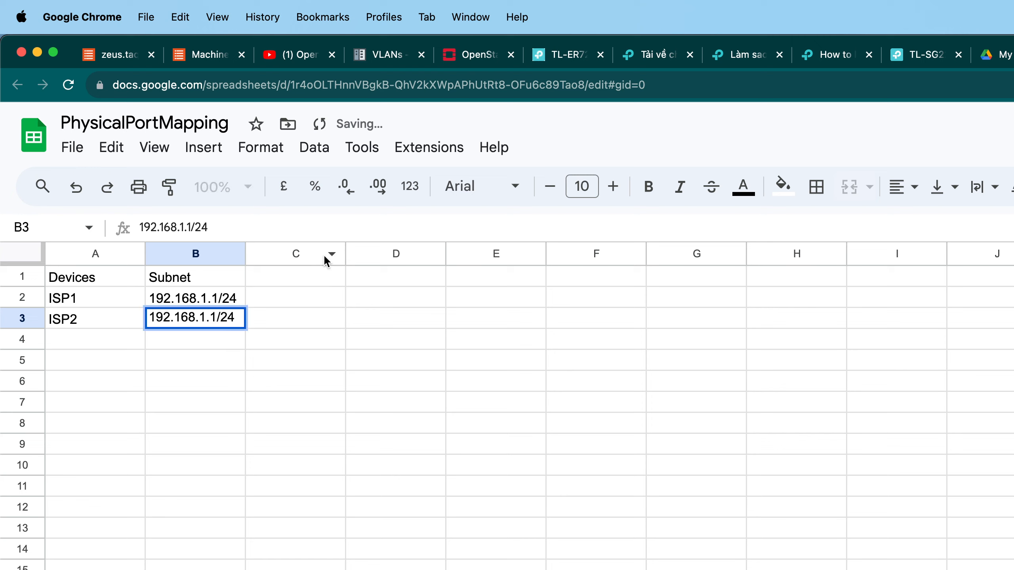
pyautogui.press('BackSpace')
pyautogui.write('0')
pyautogui.press('Return')
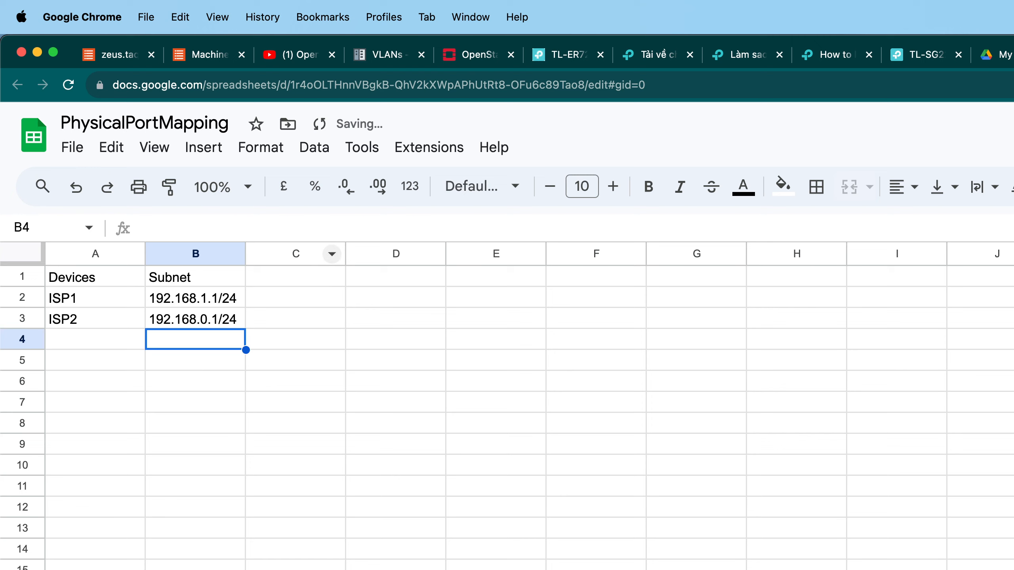
# Shift the Devices and Subnet table down one row so it starts at row 2.
pyautogui.click(454, 340)
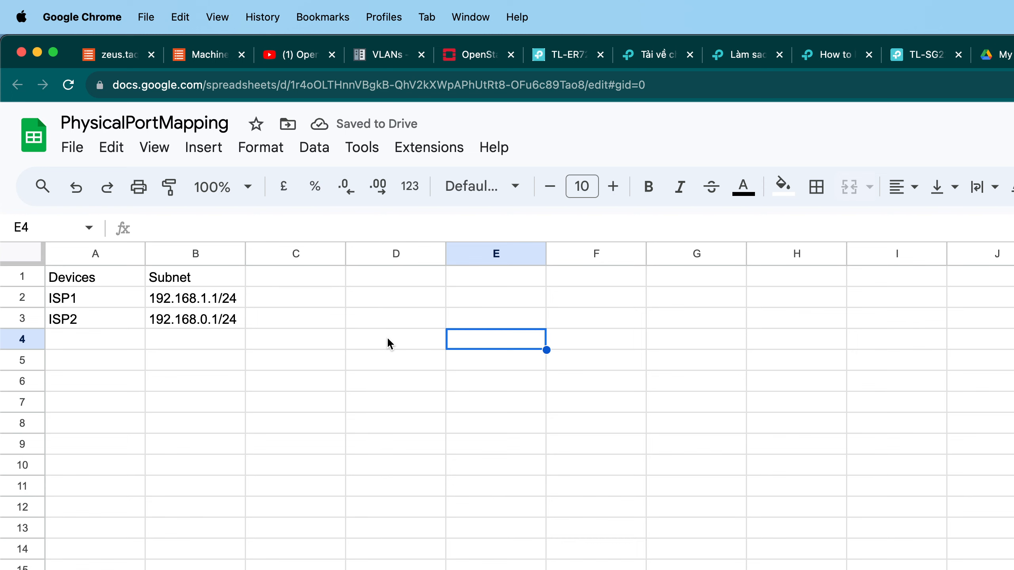
pyautogui.click(1013, 54)
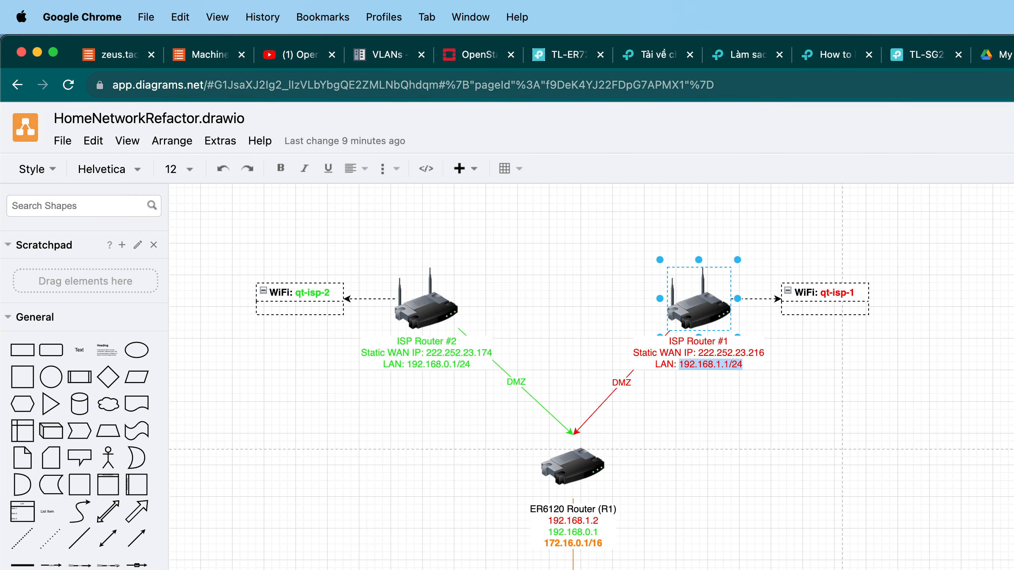
pyautogui.click(1013, 54)
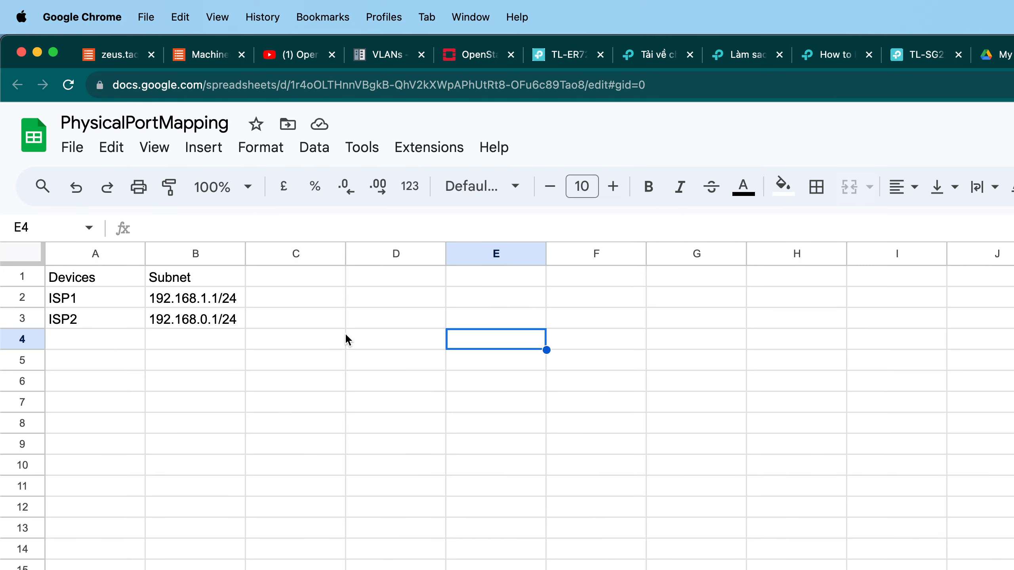
pyautogui.click(272, 337)
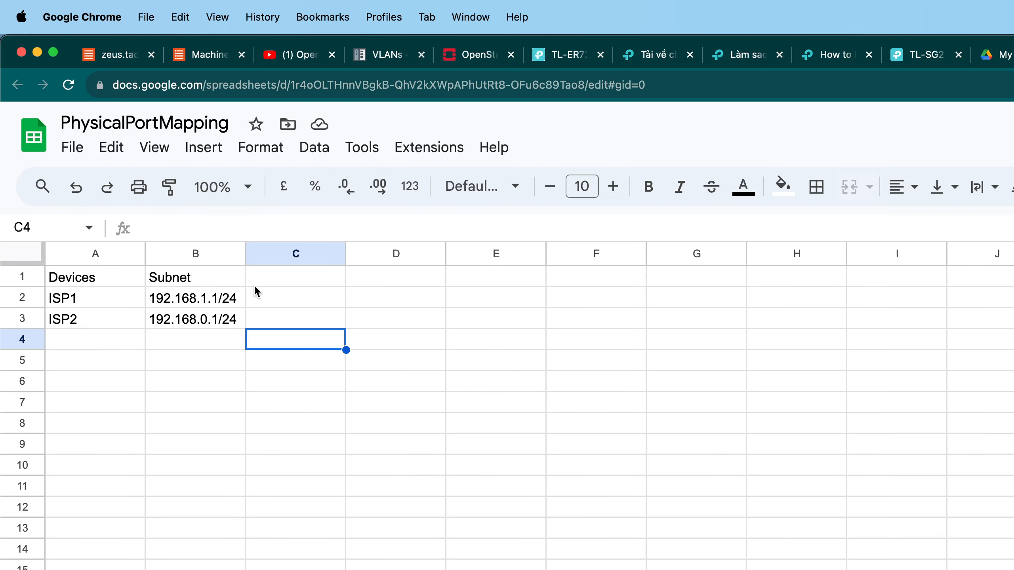
pyautogui.moveTo(102, 276); pyautogui.dragTo(172, 316)
pyautogui.press('super+c')
pyautogui.click(116, 364)
pyautogui.click(74, 301)
pyautogui.press('super+v')
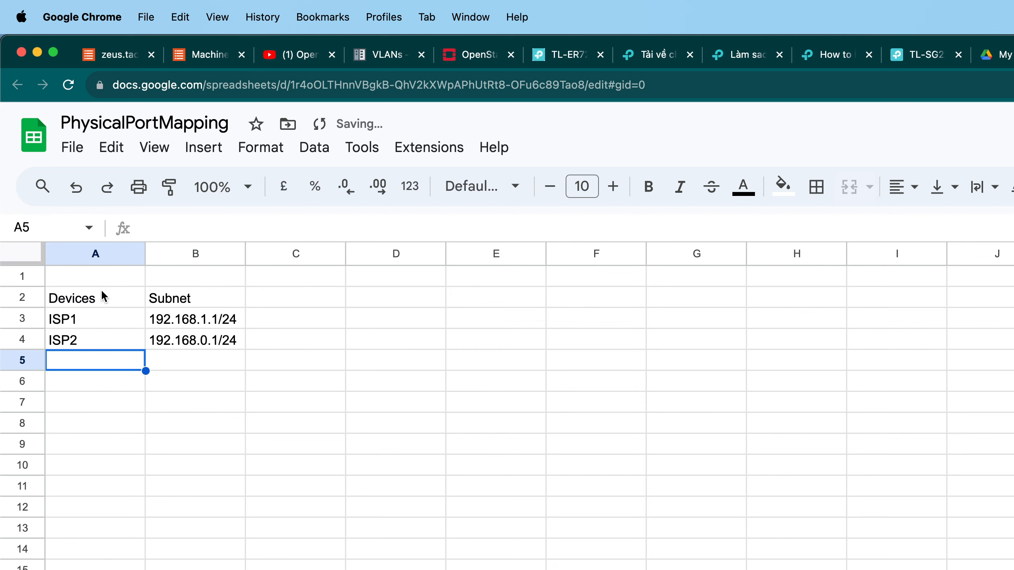
# Merge cells A1:B1 and enter the heading Source device.
pyautogui.moveTo(99, 278); pyautogui.dragTo(158, 271)
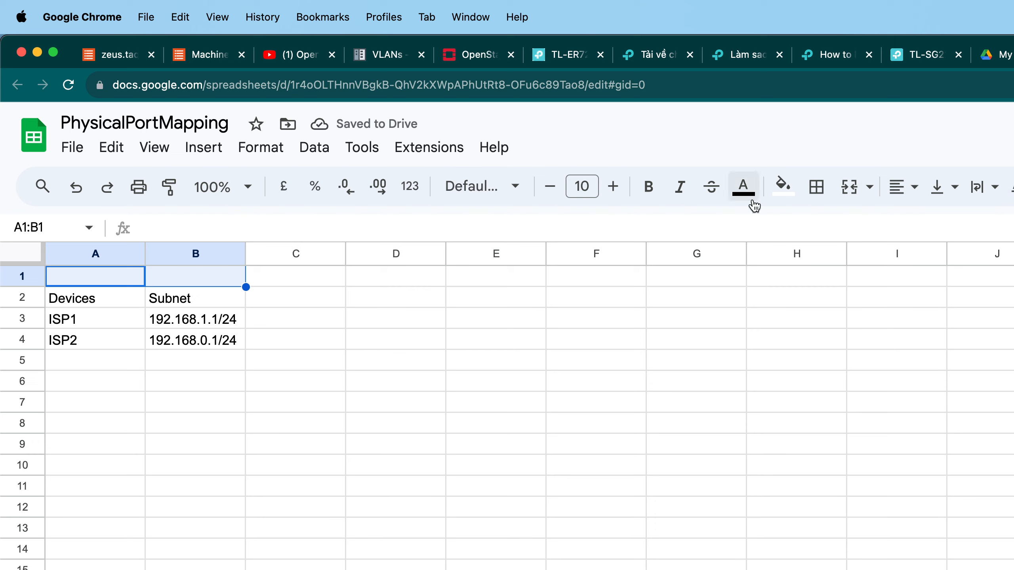
pyautogui.click(855, 196)
pyautogui.doubleClick(174, 276)
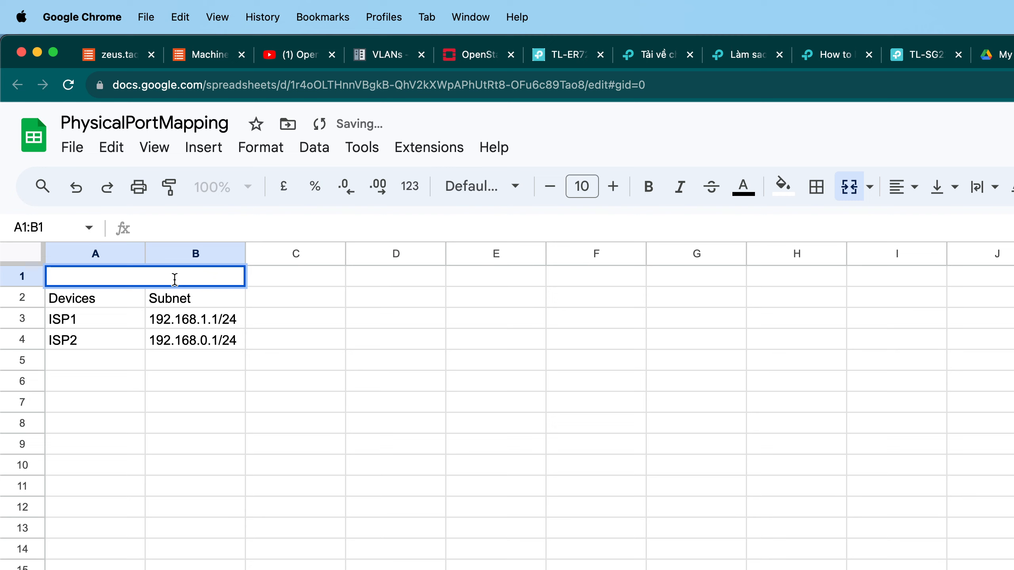
pyautogui.write('Source Port')
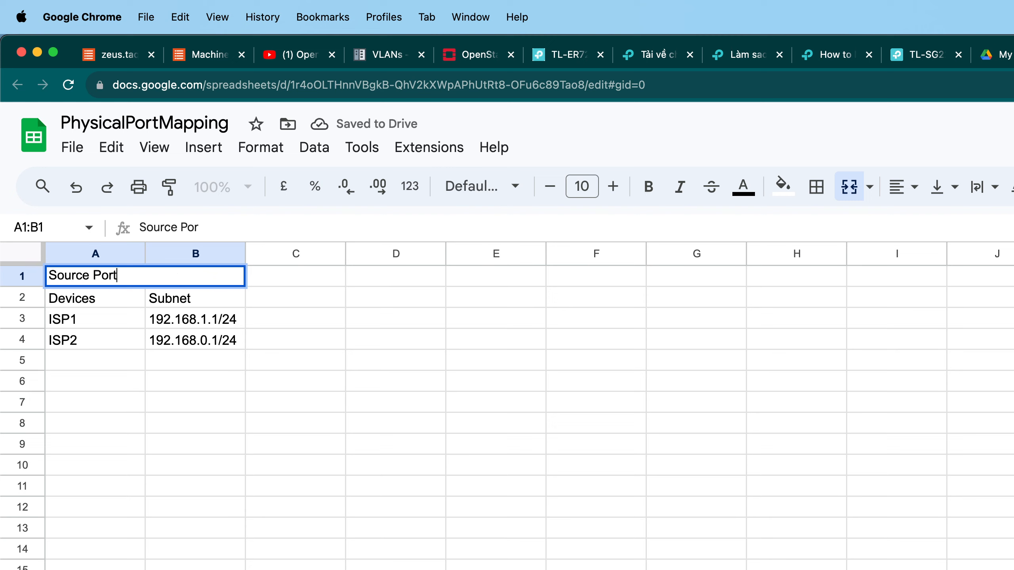
pyautogui.press('BackSpace')
pyautogui.press('BackSpace')
pyautogui.press('BackSpace')
pyautogui.press('BackSpace')
pyautogui.write('device')
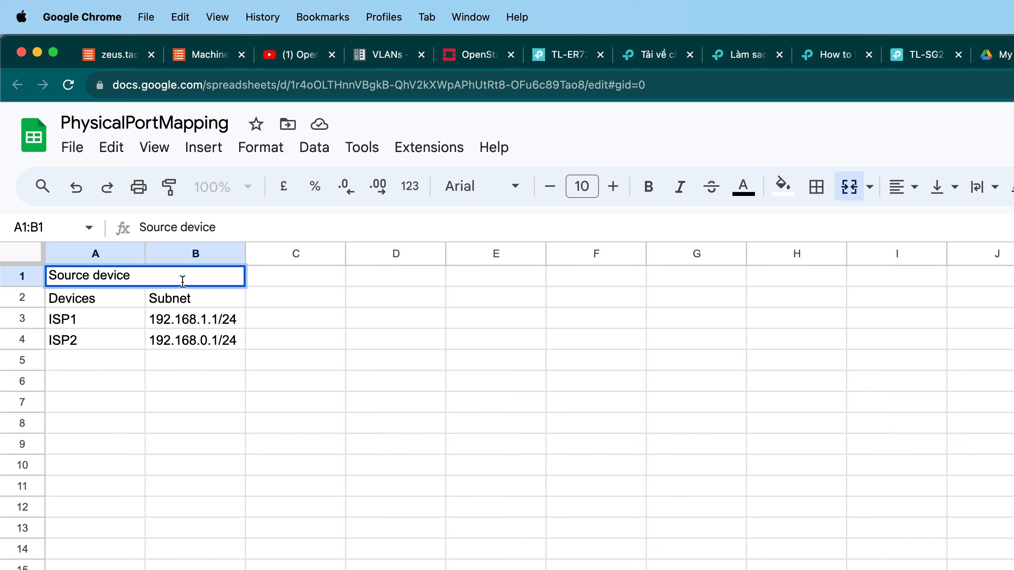
pyautogui.click(257, 330)
pyautogui.click(231, 279)
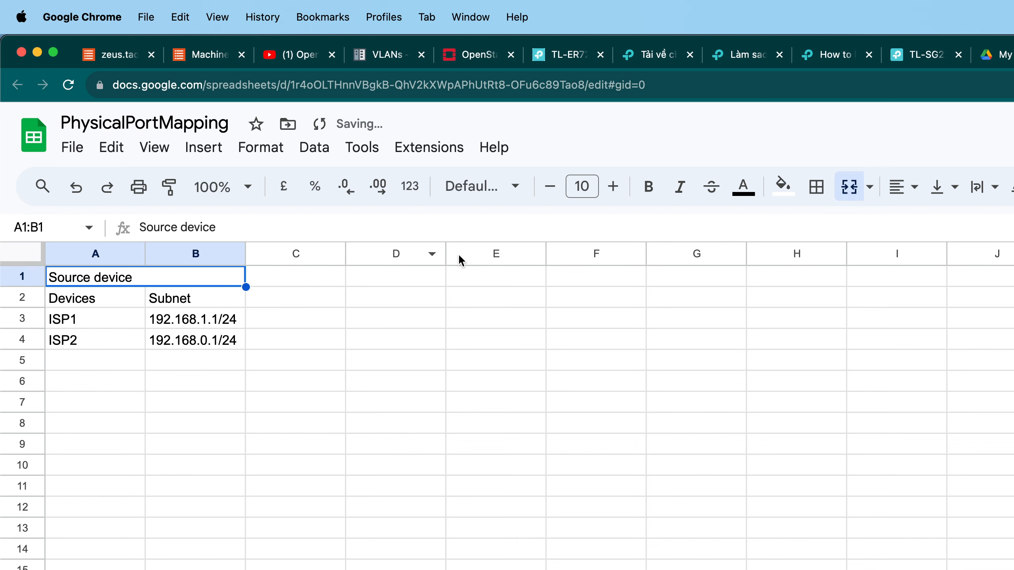
# Merge cells A1:C1 for the Source device heading and center it.
pyautogui.keyDown('shift'); pyautogui.click(271, 279); pyautogui.keyUp('shift')
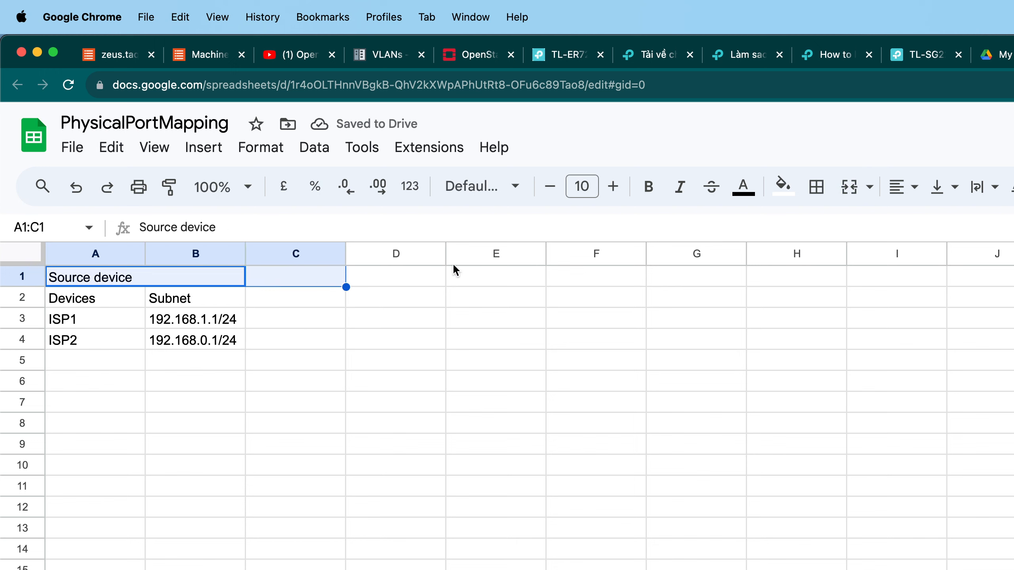
pyautogui.click(849, 187)
pyautogui.click(395, 361)
pyautogui.click(275, 279)
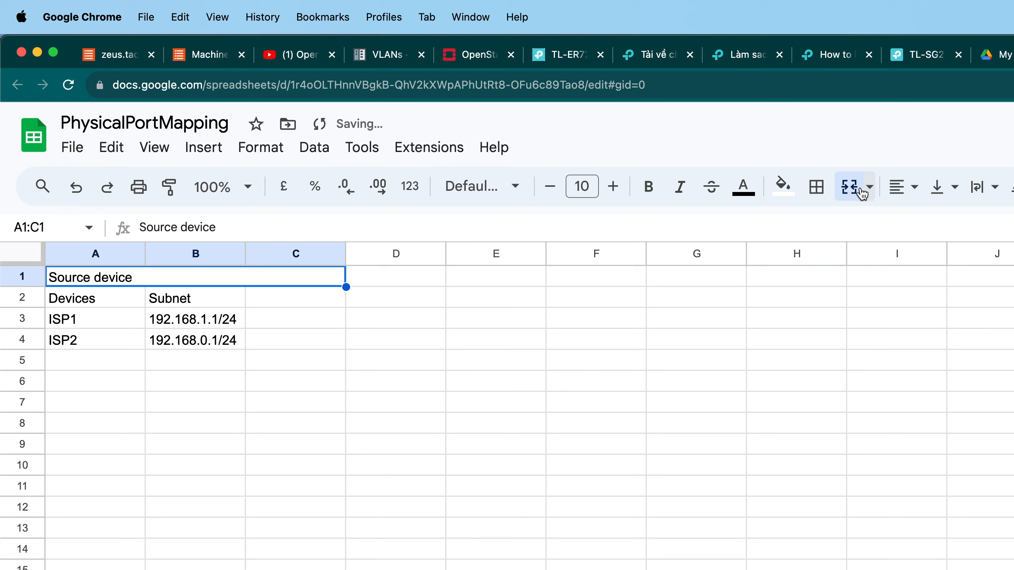
pyautogui.click(903, 186)
pyautogui.click(932, 225)
pyautogui.click(495, 381)
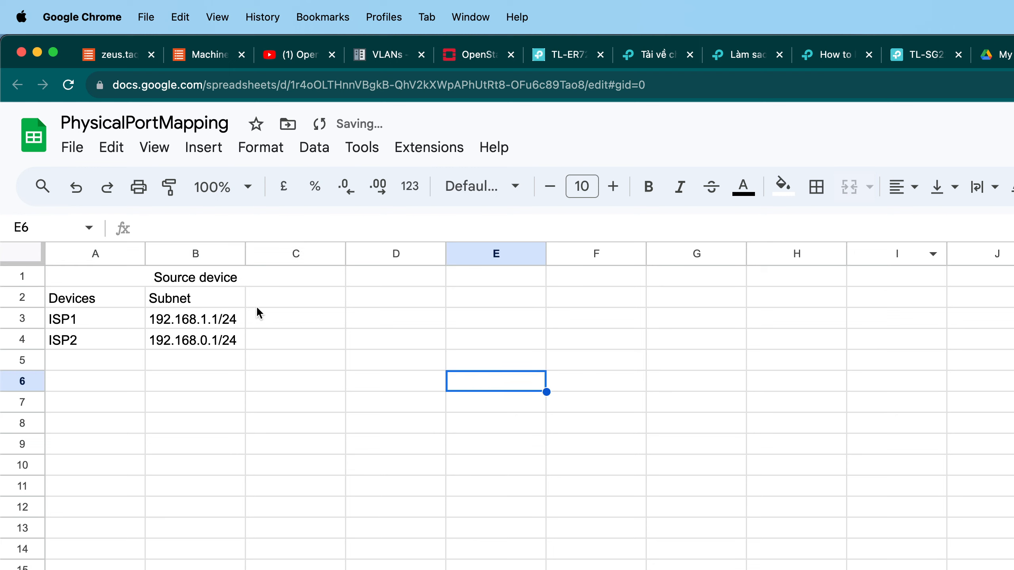
# Add the column header Port in C2.
pyautogui.doubleClick(297, 300)
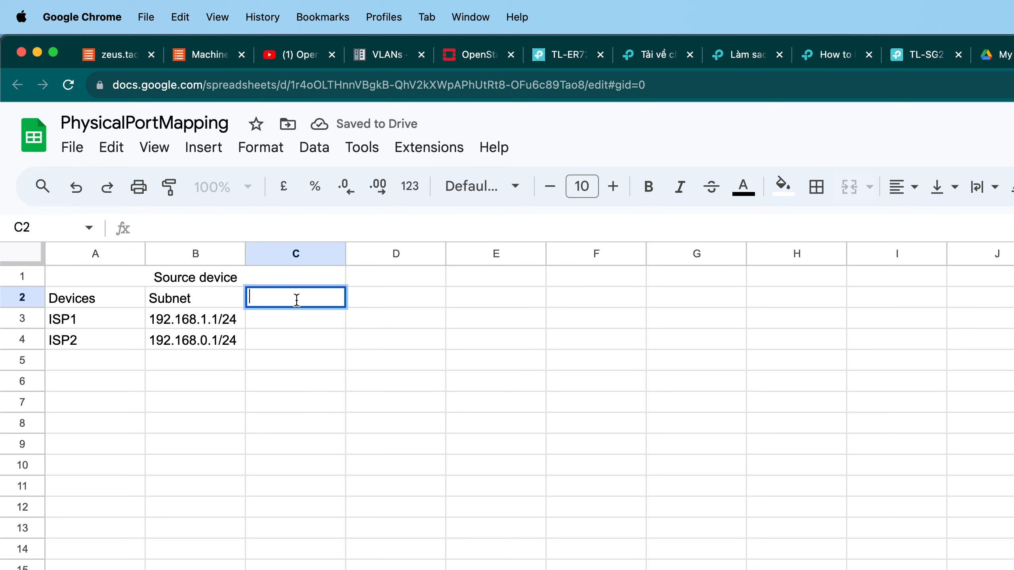
pyautogui.write('Port')
pyautogui.click(324, 316)
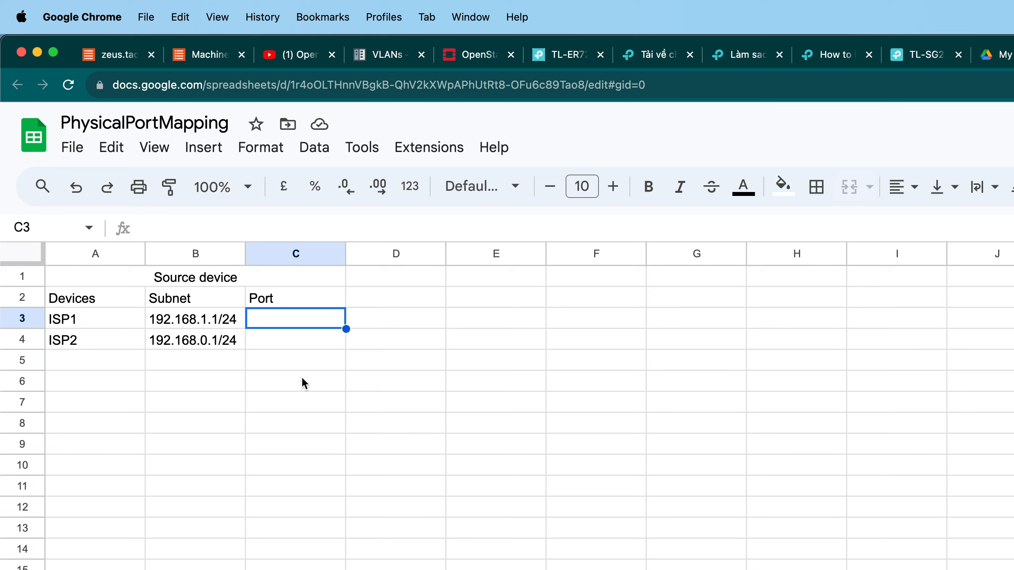
# Enter port 1 for both ISP1 and ISP2 in C3 and C4.
pyautogui.click(172, 302)
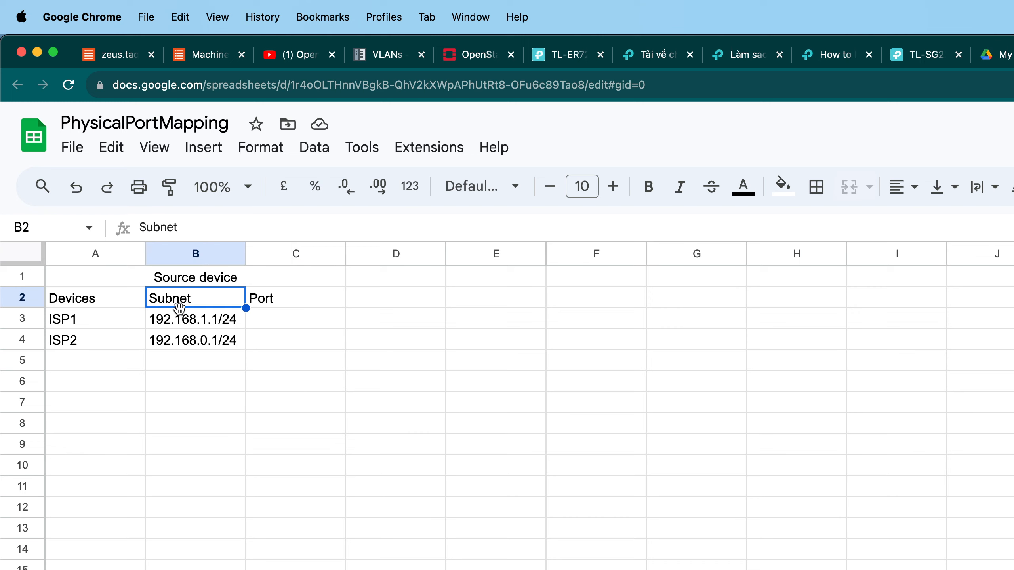
pyautogui.click(296, 323)
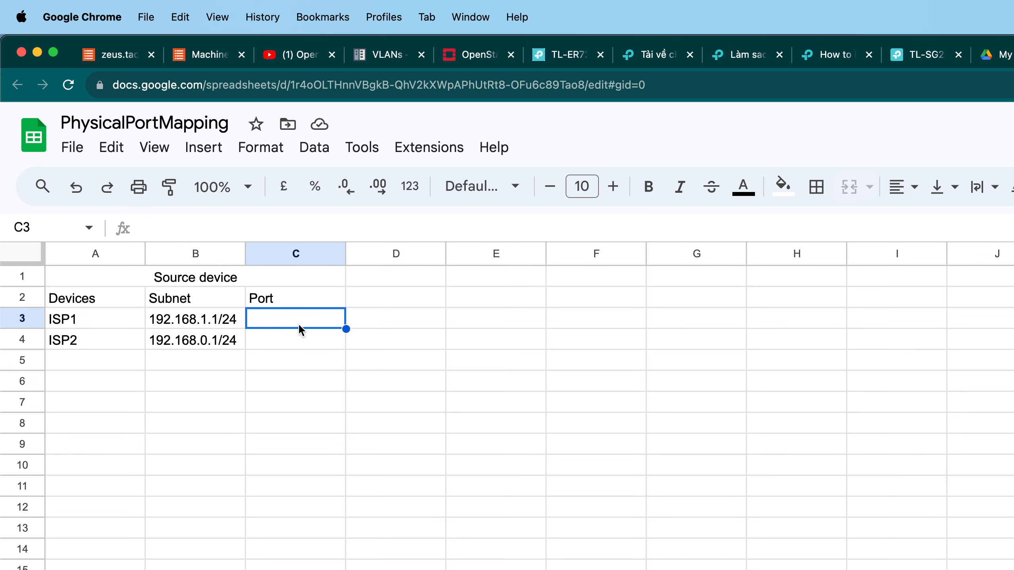
pyautogui.write('1')
pyautogui.press('Return')
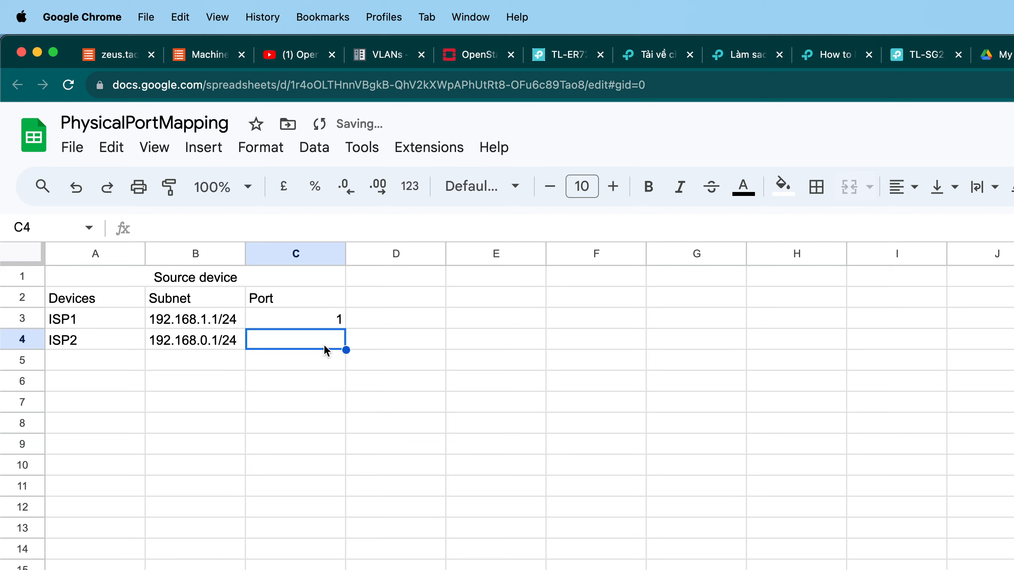
pyautogui.write('1')
pyautogui.click(325, 403)
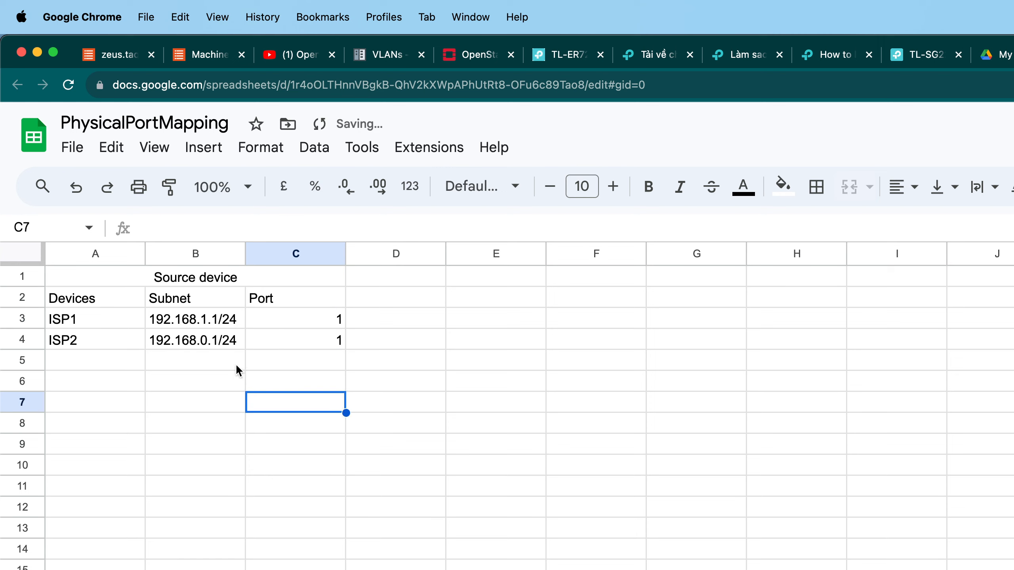
# Change the C2 header to Port (LAN).
pyautogui.doubleClick(301, 302)
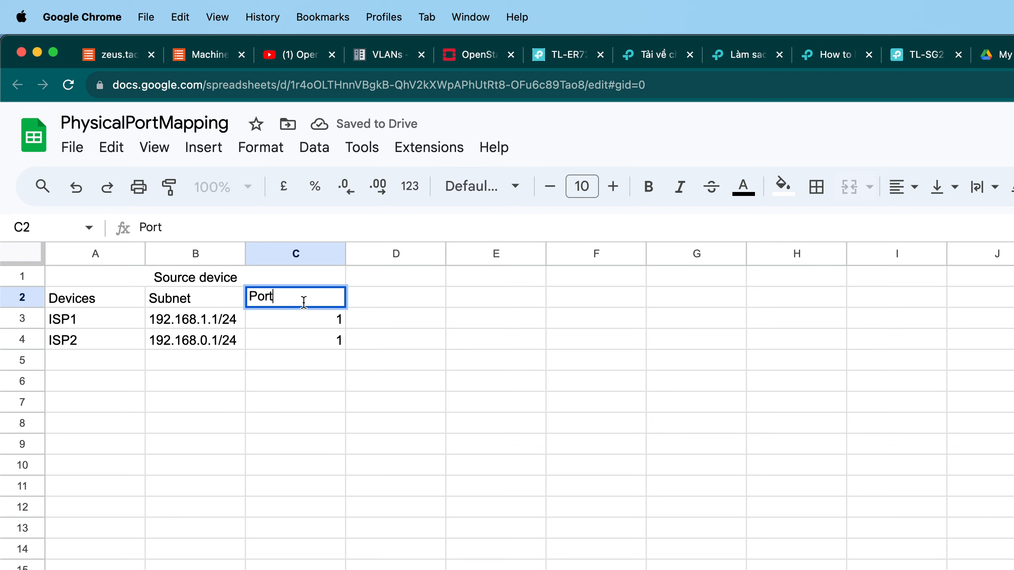
pyautogui.write('(LAN)')
pyautogui.press('Return')
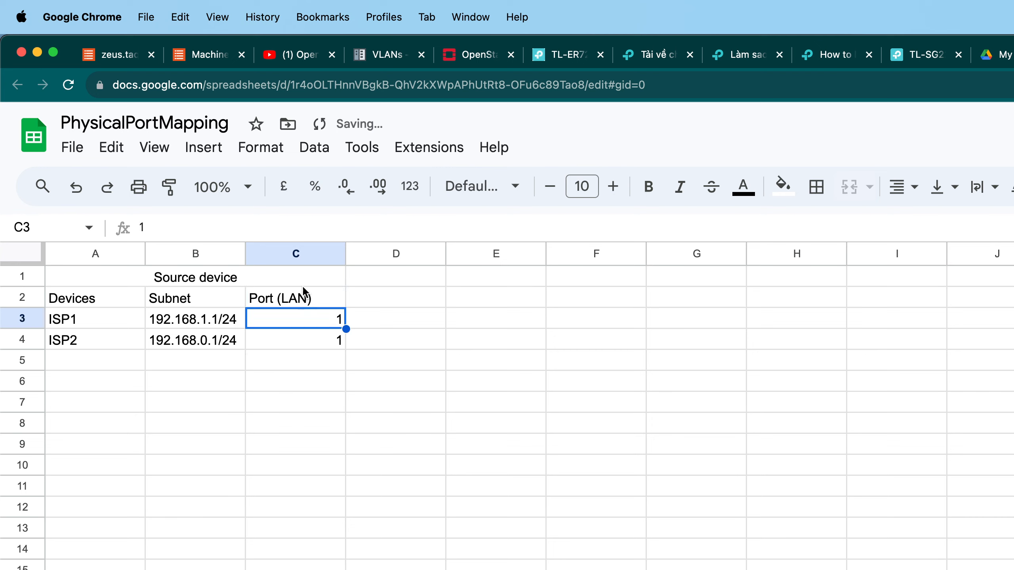
pyautogui.click(299, 347)
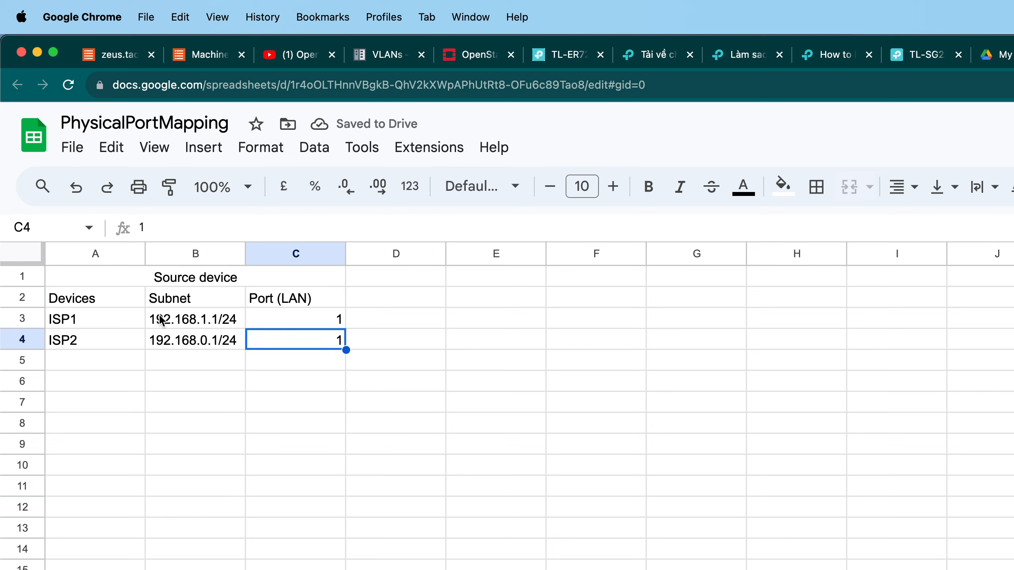
# Rename the ISP1 device entry to ISP1 (Primary).
pyautogui.click(119, 319)
pyautogui.doubleClick(119, 320)
pyautogui.write('(Pri')
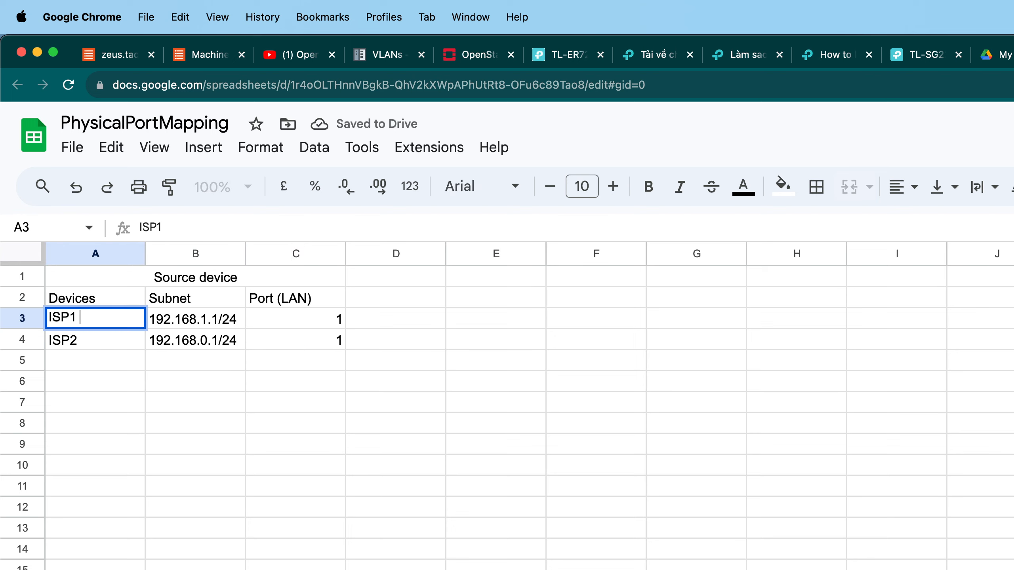
pyautogui.write('mary)')
pyautogui.press('Return')
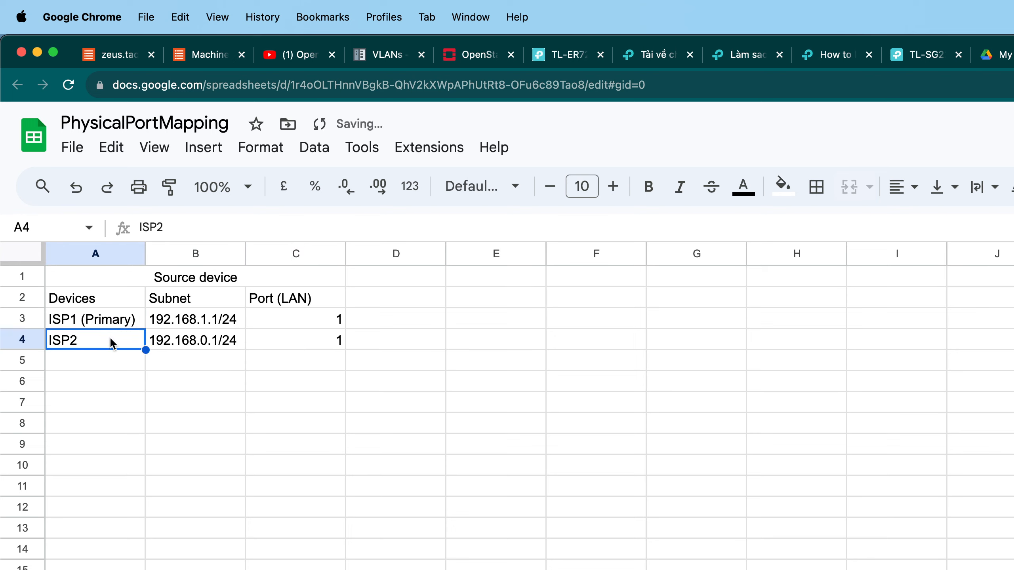
# Rename the ISP2 device entry to ISP2 (Backup).
pyautogui.doubleClick(137, 340)
pyautogui.write('(bac')
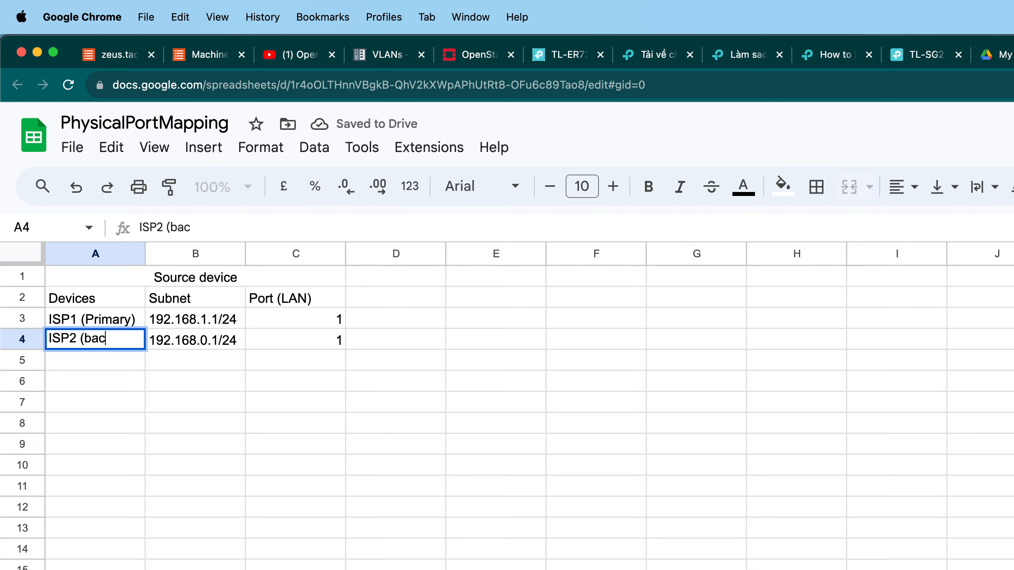
pyautogui.press('BackSpace')
pyautogui.press('BackSpace')
pyautogui.press('BackSpace')
pyautogui.write('bac')
pyautogui.press('BackSpace')
pyautogui.press('BackSpace')
pyautogui.press('BackSpace')
pyautogui.write('Backe')
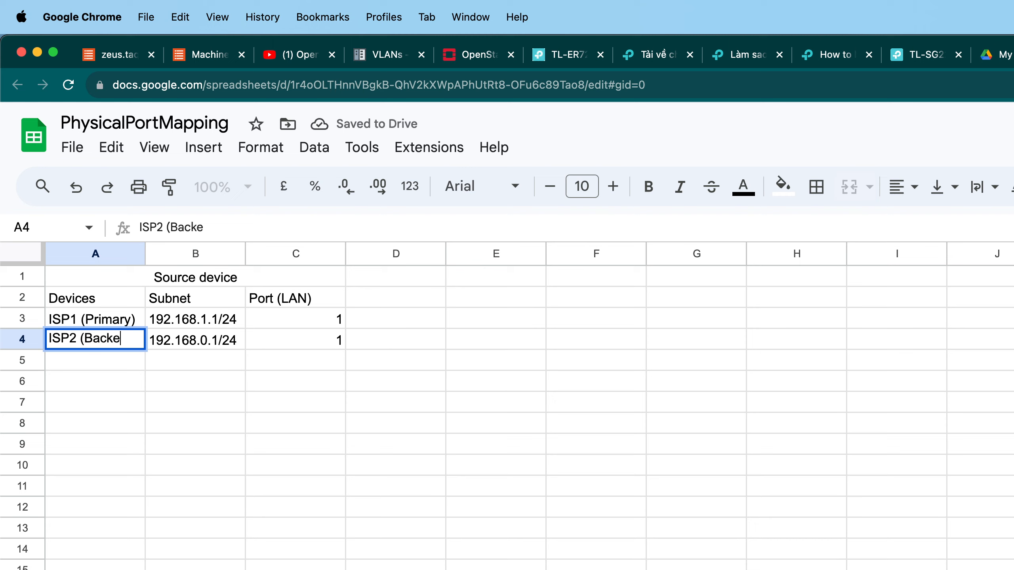
pyautogui.press('BackSpace')
pyautogui.write('up)')
pyautogui.press('Return')
pyautogui.click(261, 399)
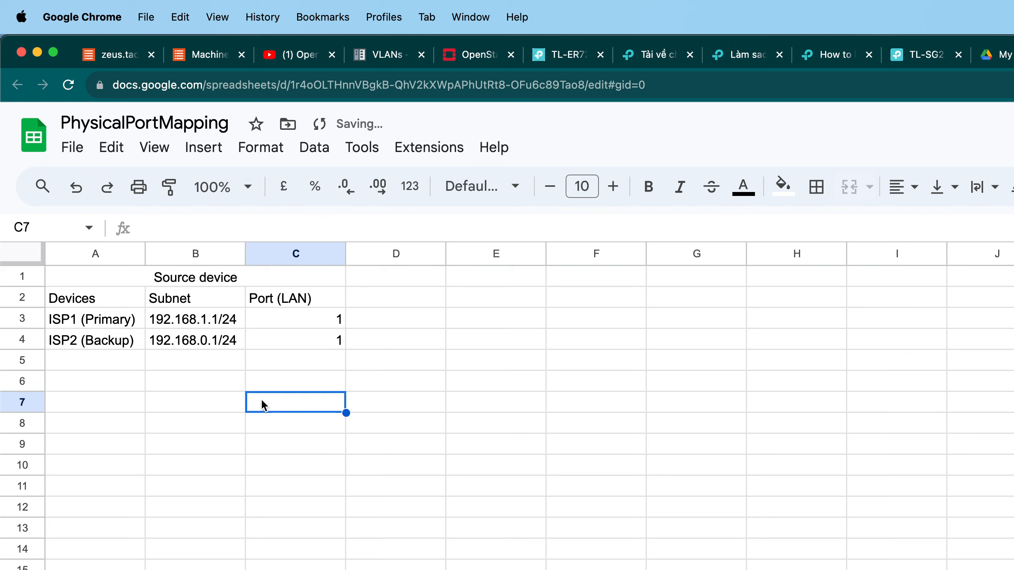
# Merge cells D1:F1 and enter a centered Target Device heading.
pyautogui.moveTo(345, 254); pyautogui.dragTo(344, 255)
pyautogui.click(388, 335)
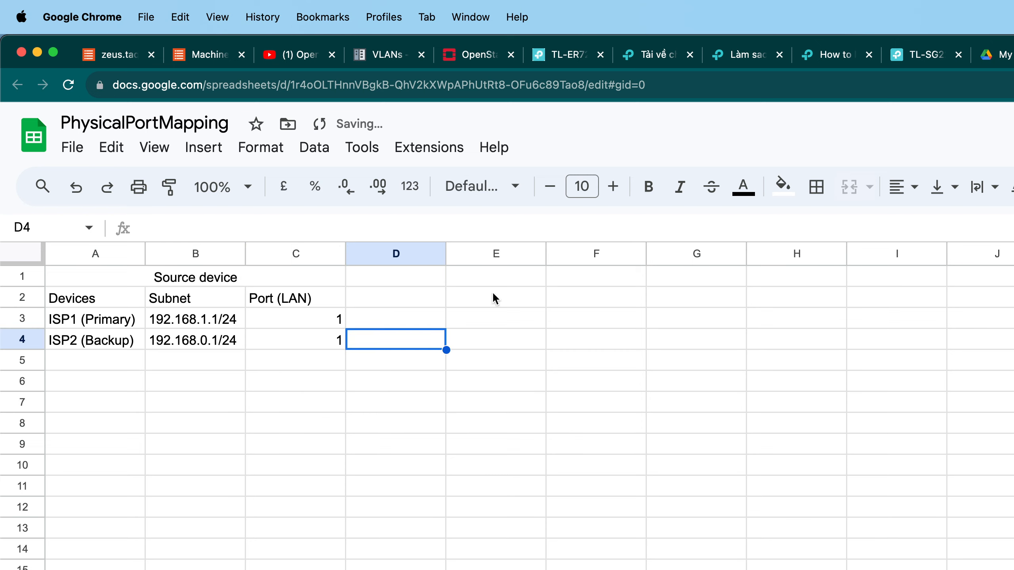
pyautogui.moveTo(439, 277); pyautogui.dragTo(638, 275)
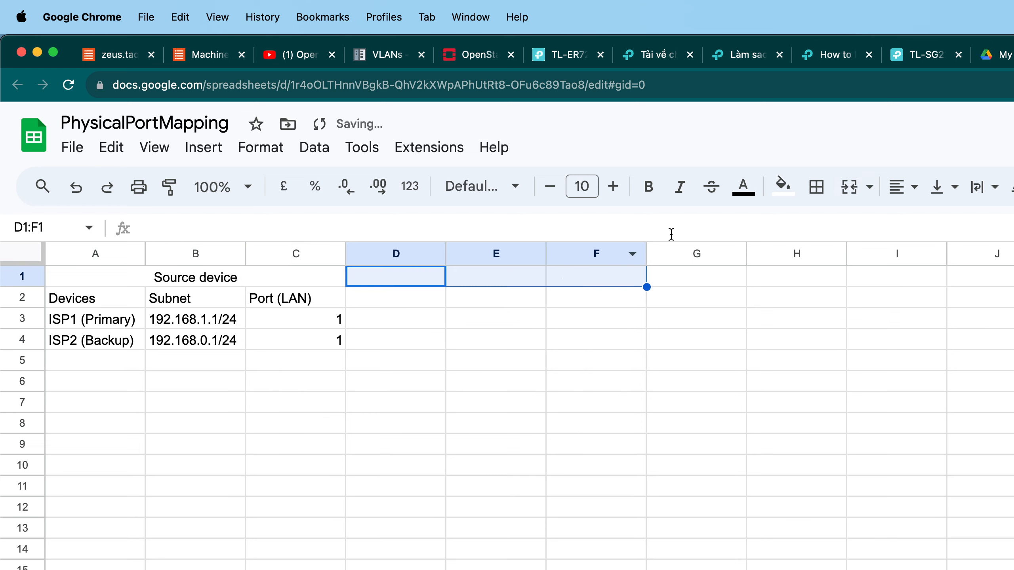
pyautogui.click(849, 186)
pyautogui.doubleClick(533, 279)
pyautogui.write('Target Device')
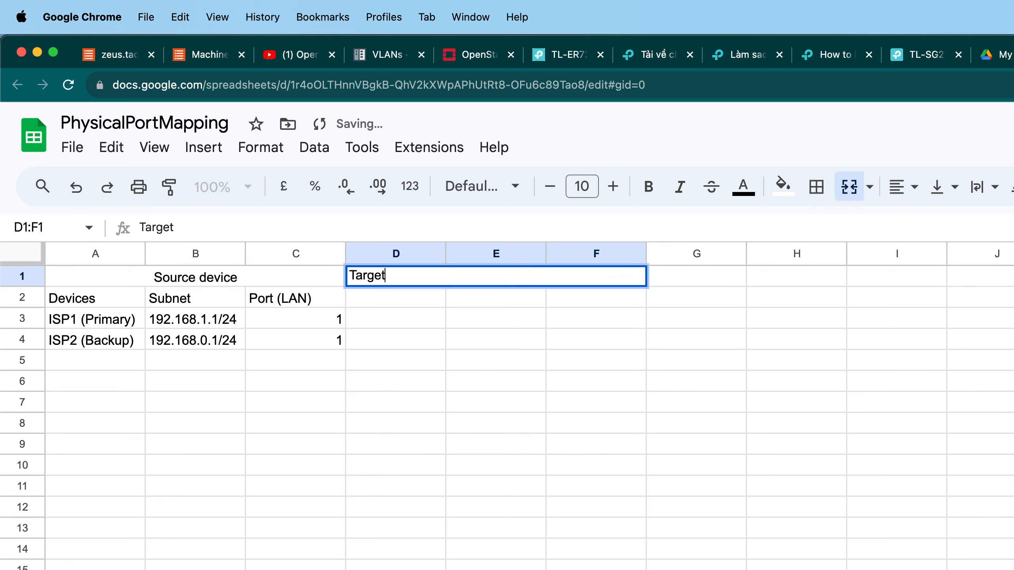
pyautogui.press('Return')
pyautogui.click(533, 280)
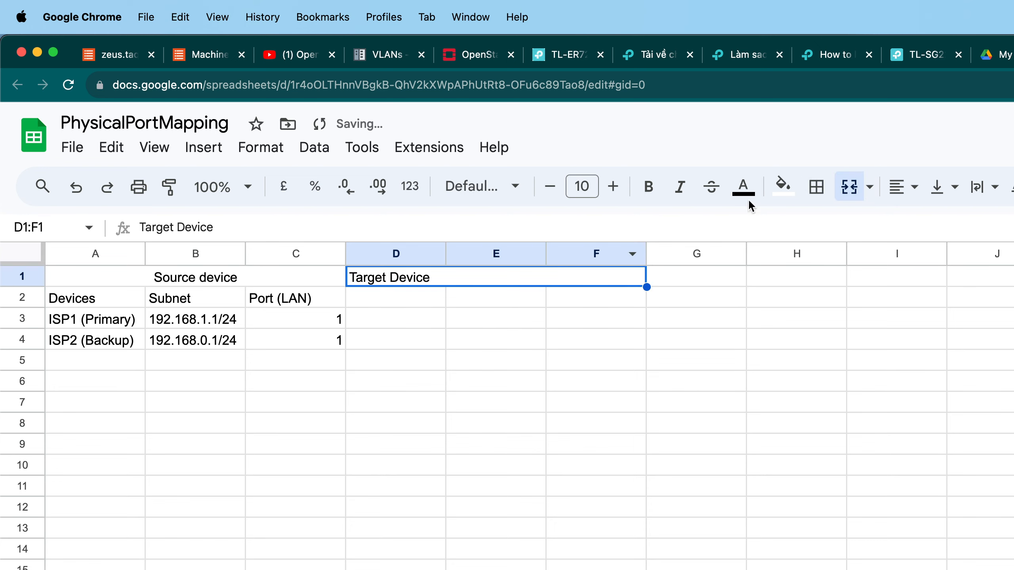
pyautogui.click(893, 188)
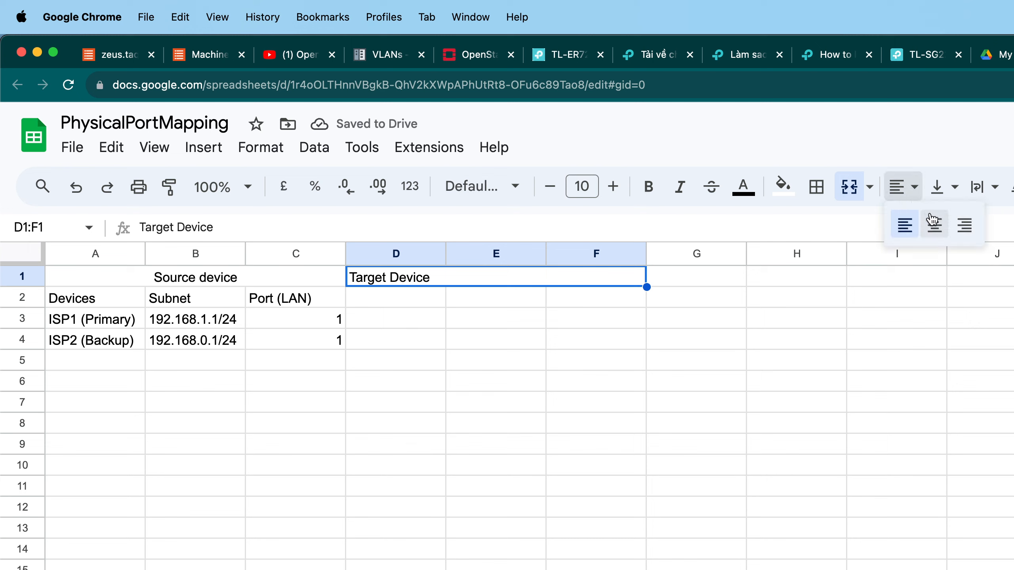
pyautogui.click(933, 225)
pyautogui.click(684, 322)
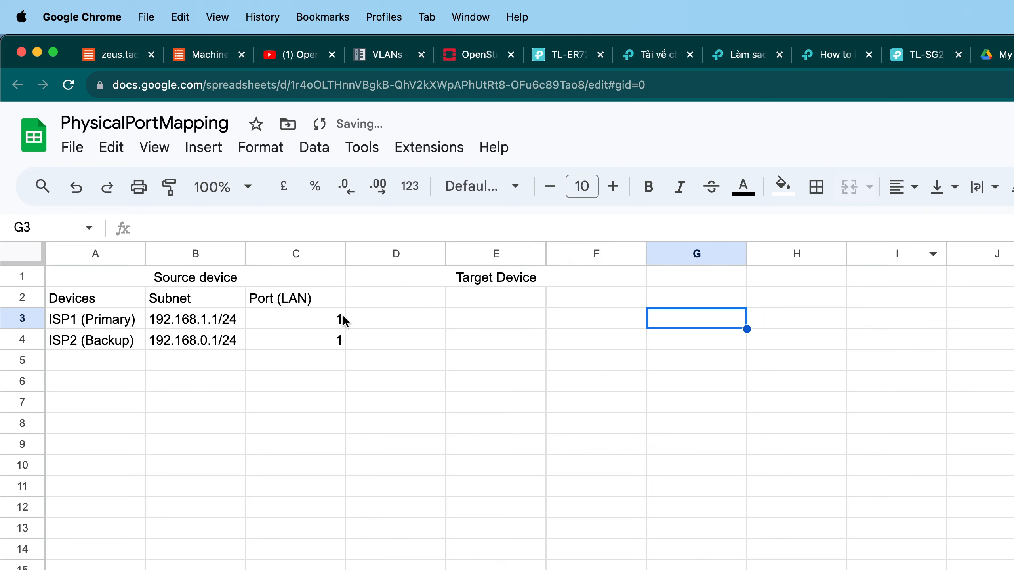
# Merge D2:D4 and enter R1, the ER6120 router from the network diagram, as the target device.
pyautogui.click(110, 284)
pyautogui.click(110, 295)
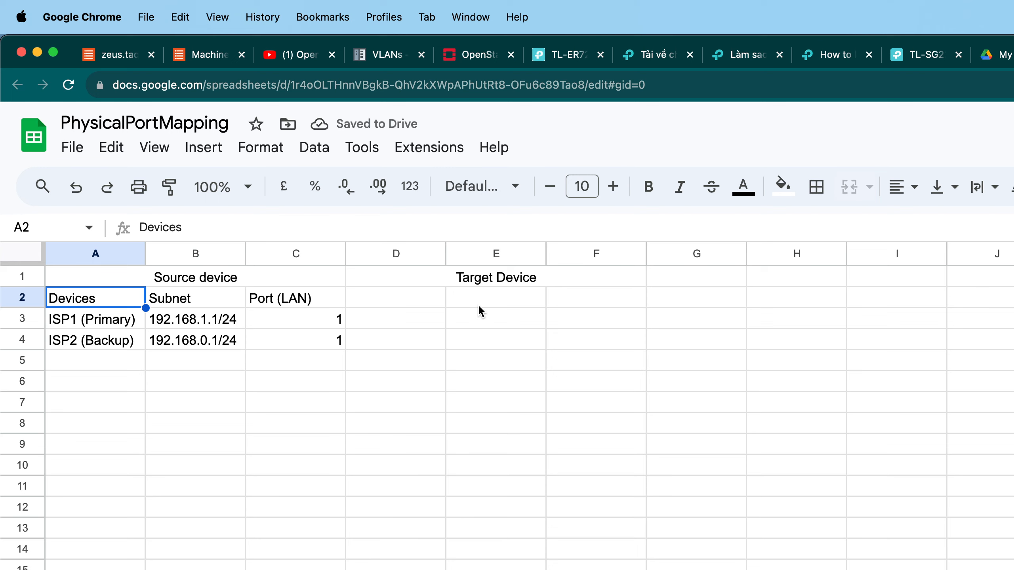
pyautogui.moveTo(438, 303); pyautogui.dragTo(423, 339)
pyautogui.click(848, 187)
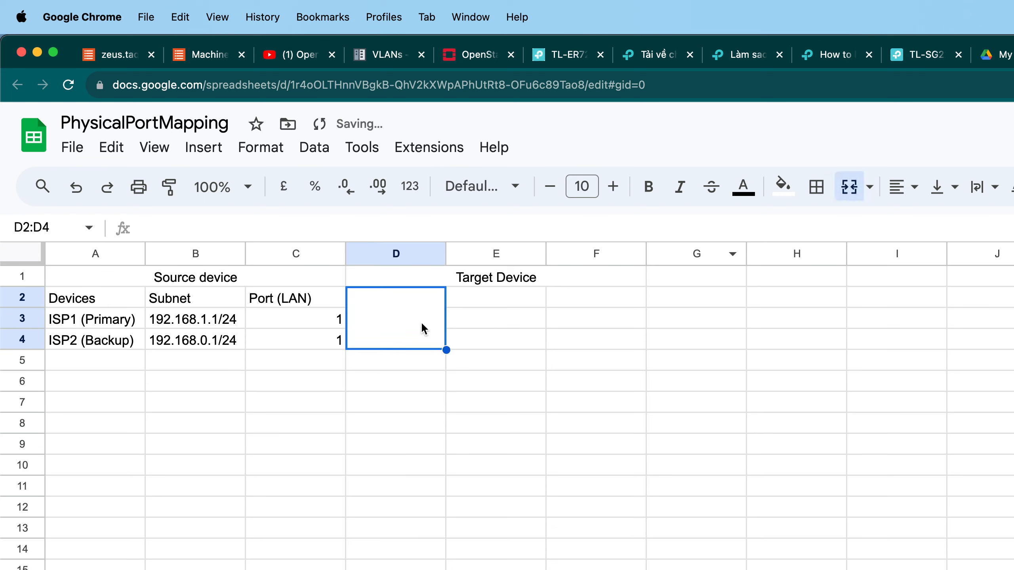
pyautogui.doubleClick(421, 322)
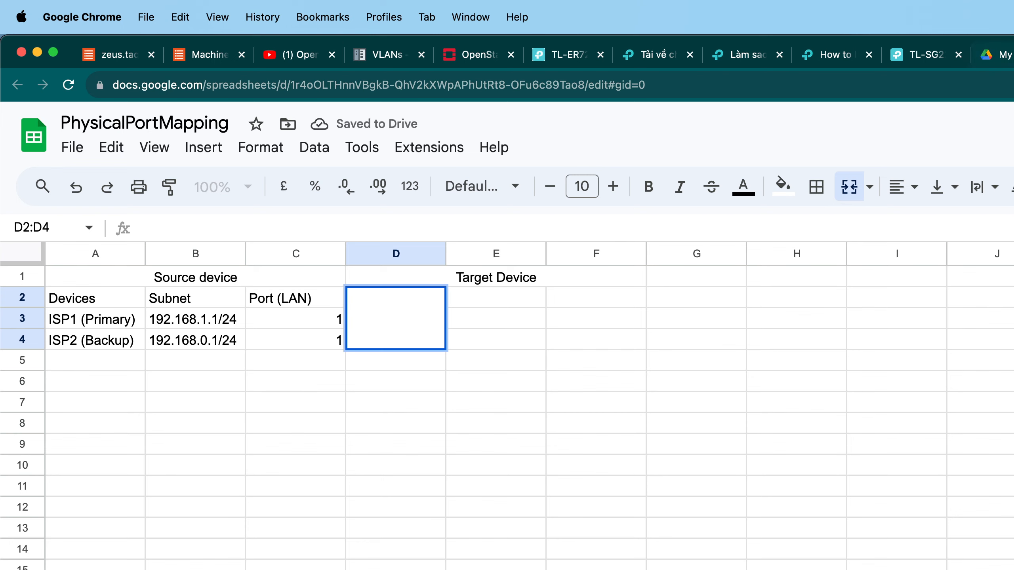
pyautogui.click(1012, 54)
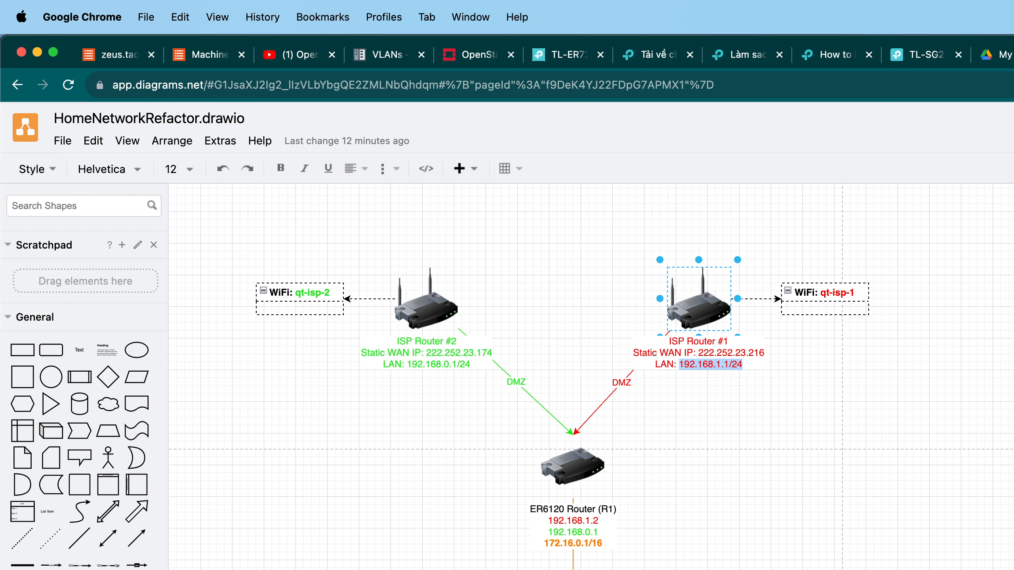
pyautogui.hotkey('ctrl', 'Tab')
pyautogui.write('R1')
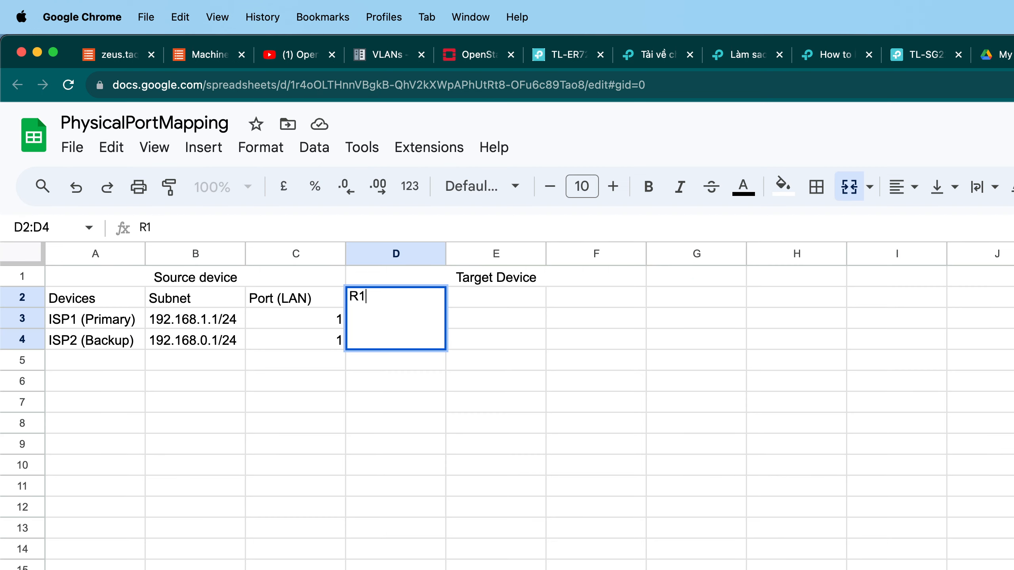
pyautogui.press('Tab')
# Center R1 horizontally in the merged target cell.
pyautogui.click(392, 318)
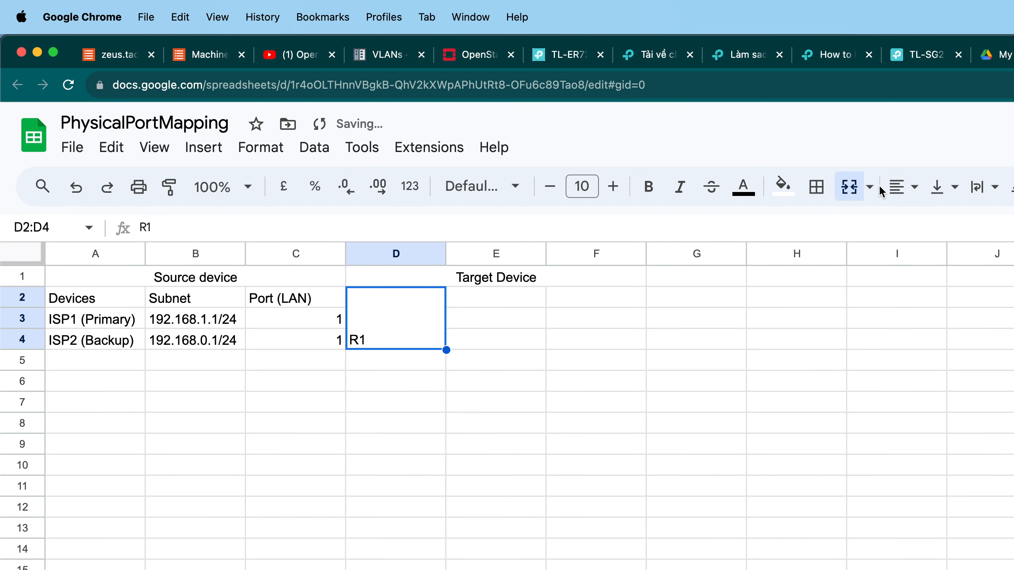
pyautogui.click(898, 186)
pyautogui.click(925, 228)
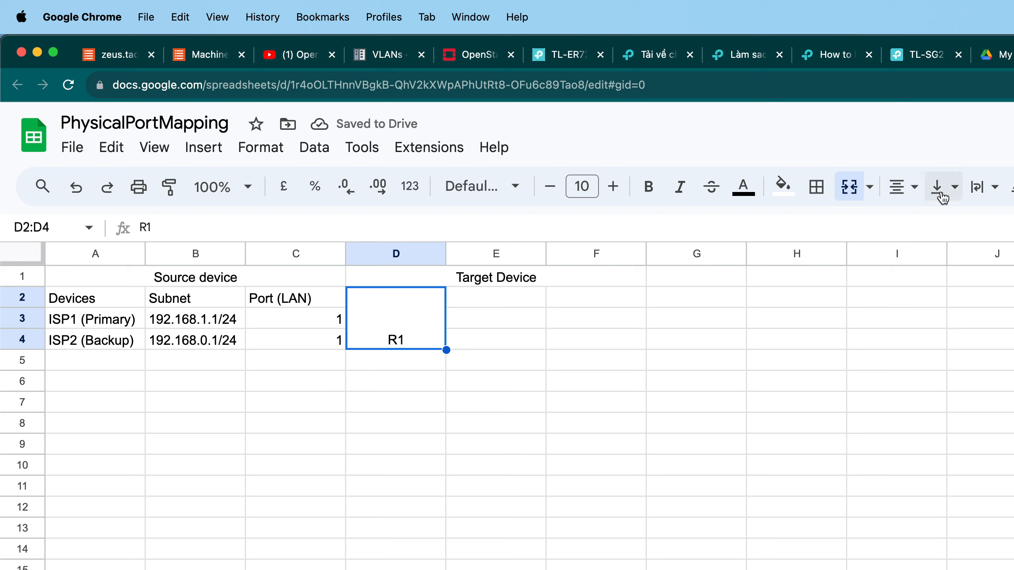
pyautogui.click(913, 192)
pyautogui.click(913, 192)
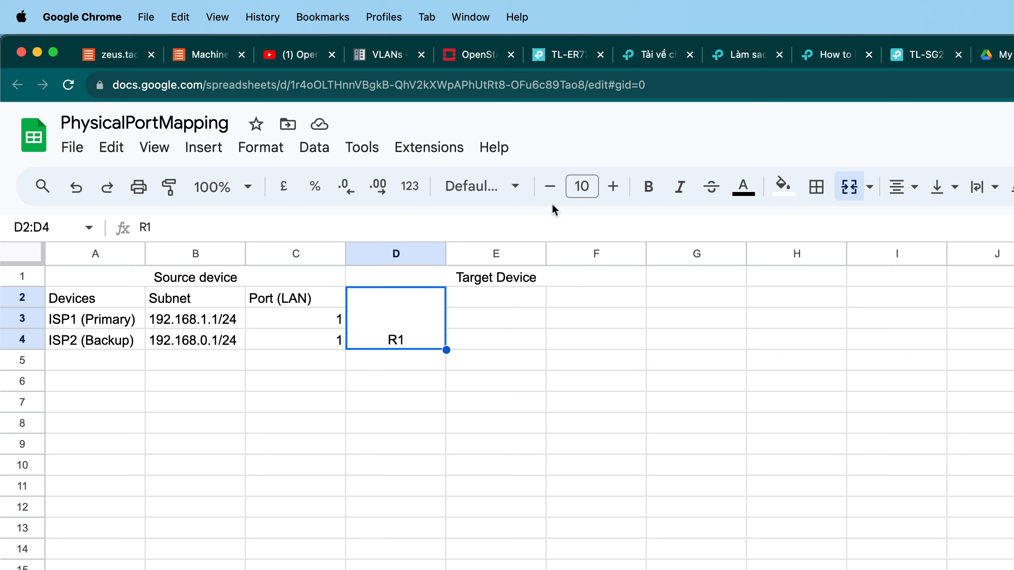
pyautogui.hotkey('ctrl', 'shift', 'f')
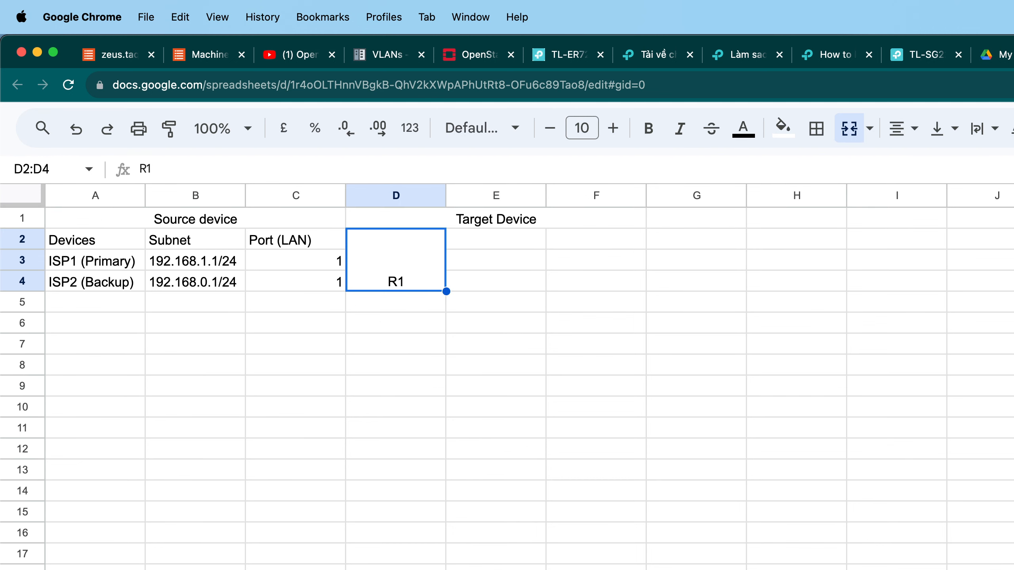
pyautogui.hotkey('ctrl', 'shift', 'f')
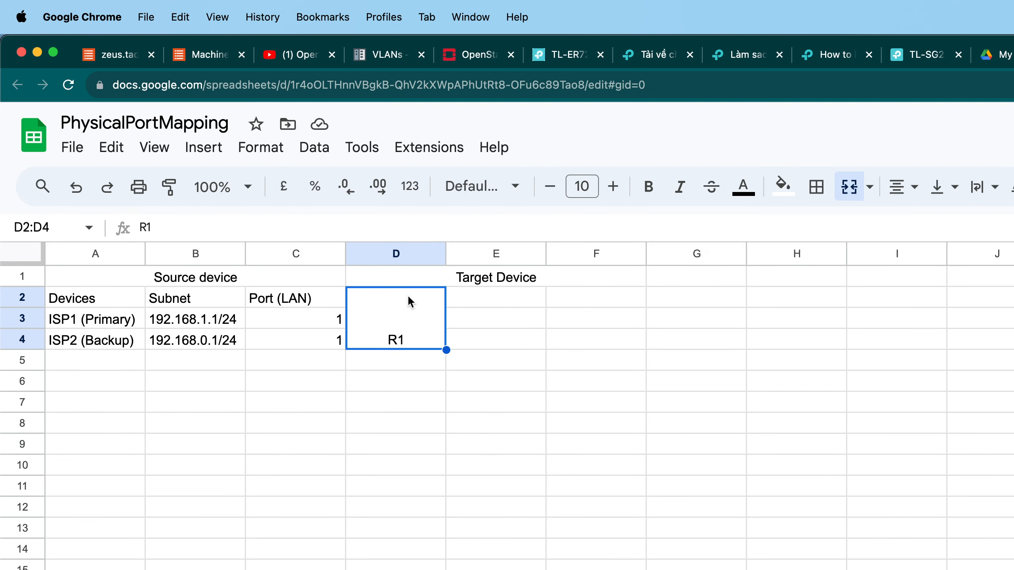
pyautogui.rightClick(411, 332)
pyautogui.scroll(-2, 529, 384)
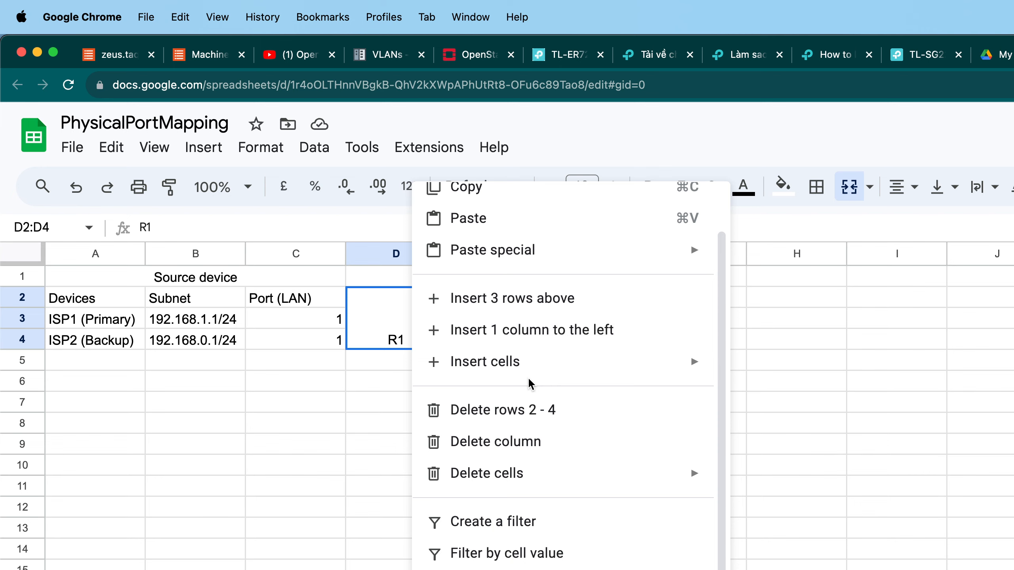
pyautogui.scroll(2, 530, 385)
pyautogui.click(399, 361)
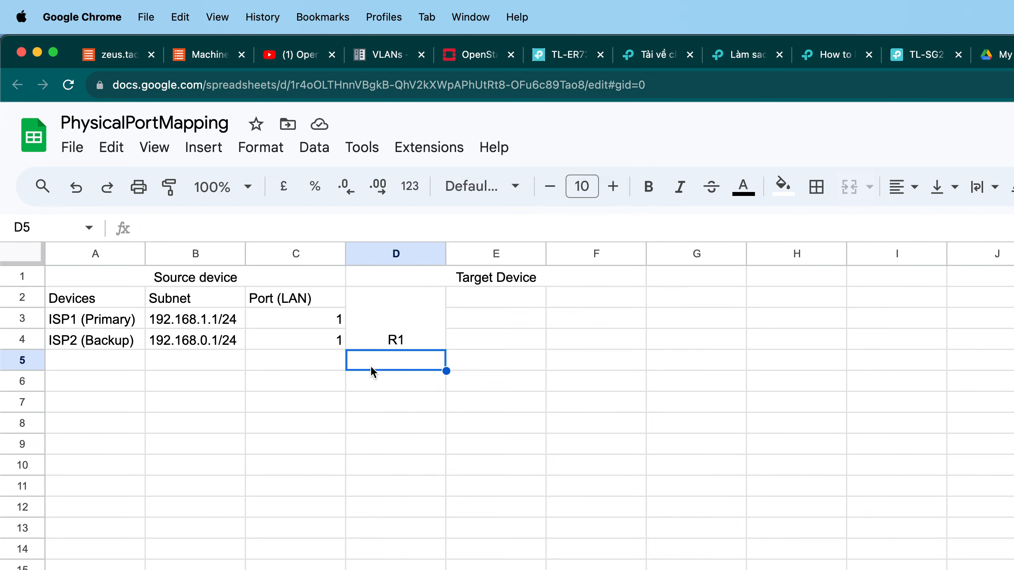
# Align R1 to the vertical middle of the merged target device cell.
pyautogui.click(401, 337)
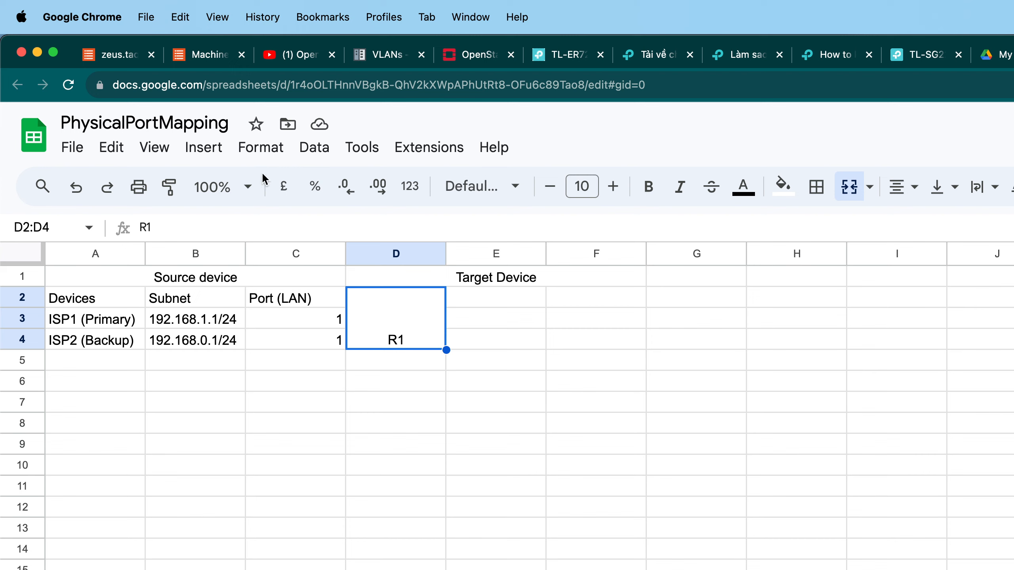
pyautogui.click(267, 159)
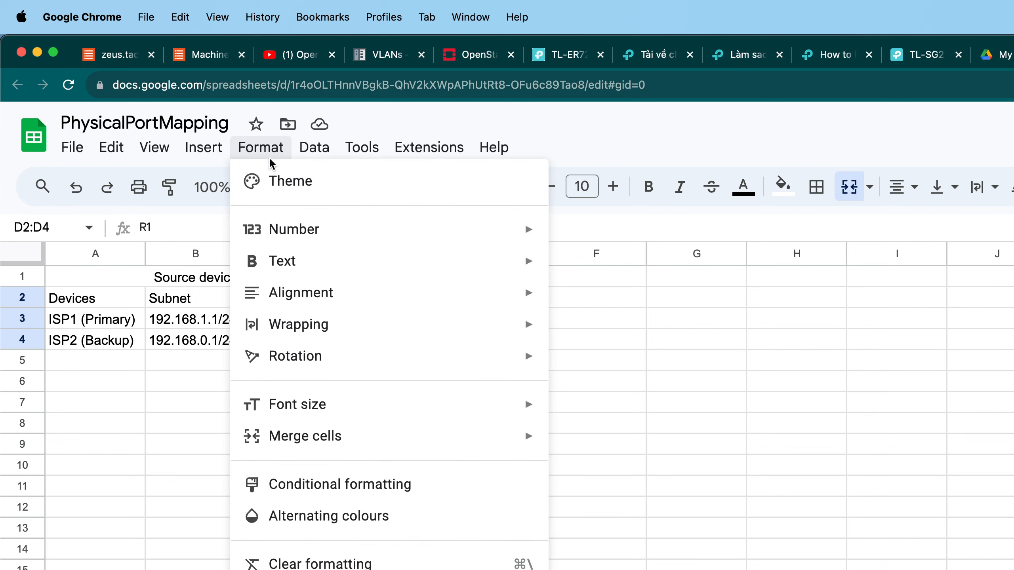
pyautogui.moveTo(475, 292)
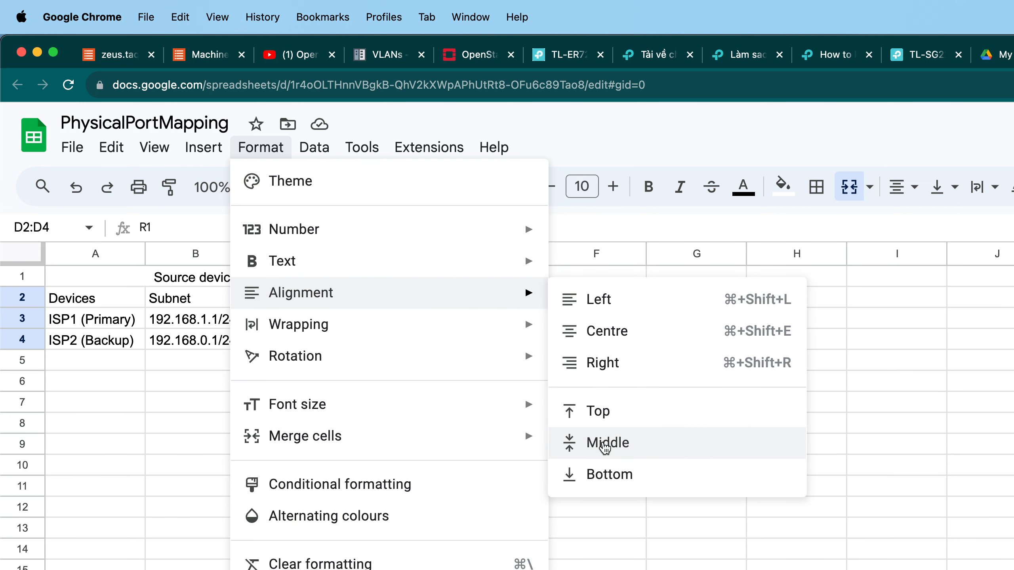
pyautogui.click(828, 382)
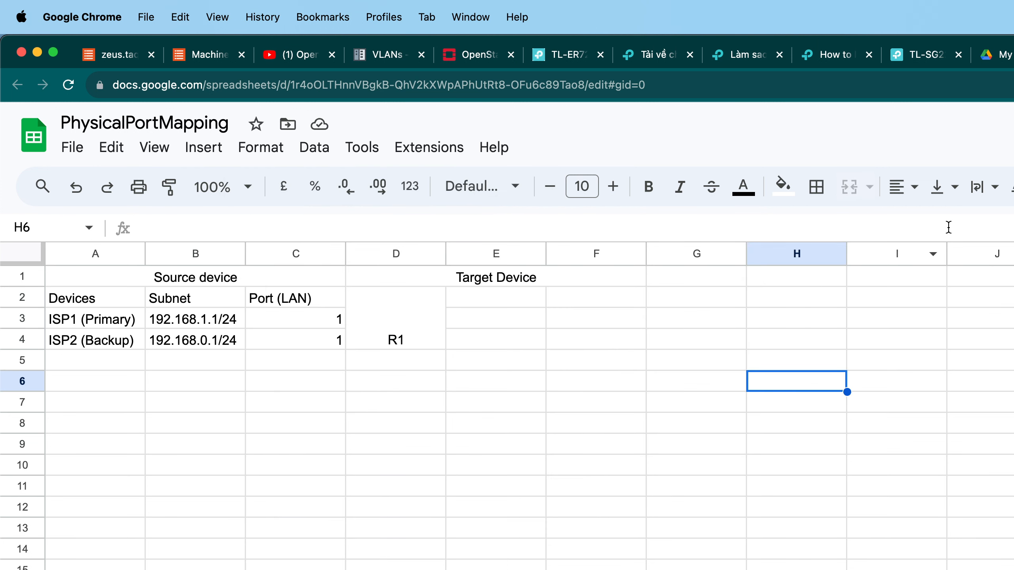
pyautogui.click(435, 317)
pyautogui.click(942, 187)
pyautogui.click(977, 227)
pyautogui.click(697, 318)
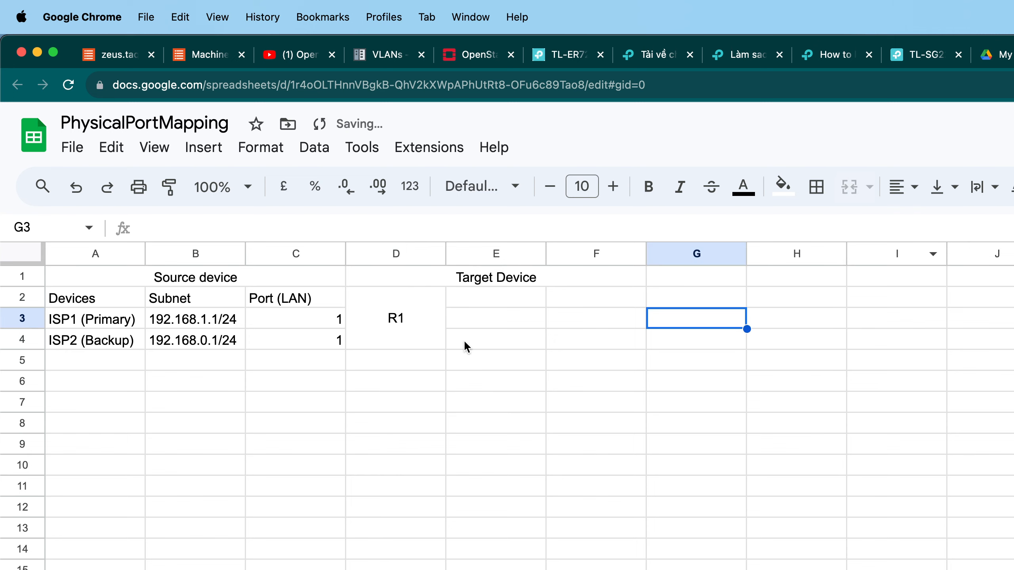
# Add (ER6120) on a second line below R1 in the target device cell, checking the router's name on the diagram.
pyautogui.click(399, 325)
pyautogui.doubleClick(391, 320)
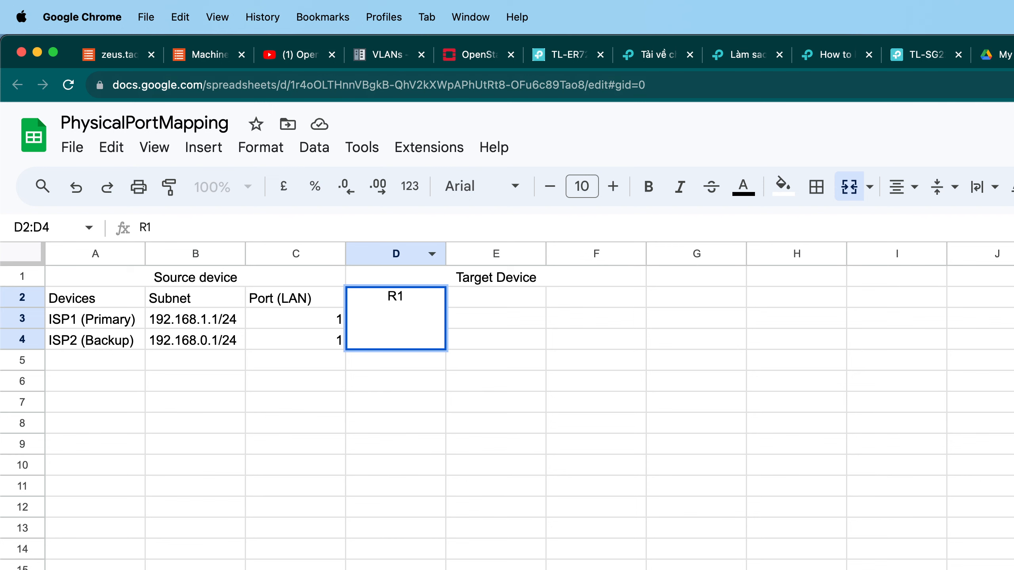
pyautogui.hotkey('ctrl', 'shift', 'Tab')
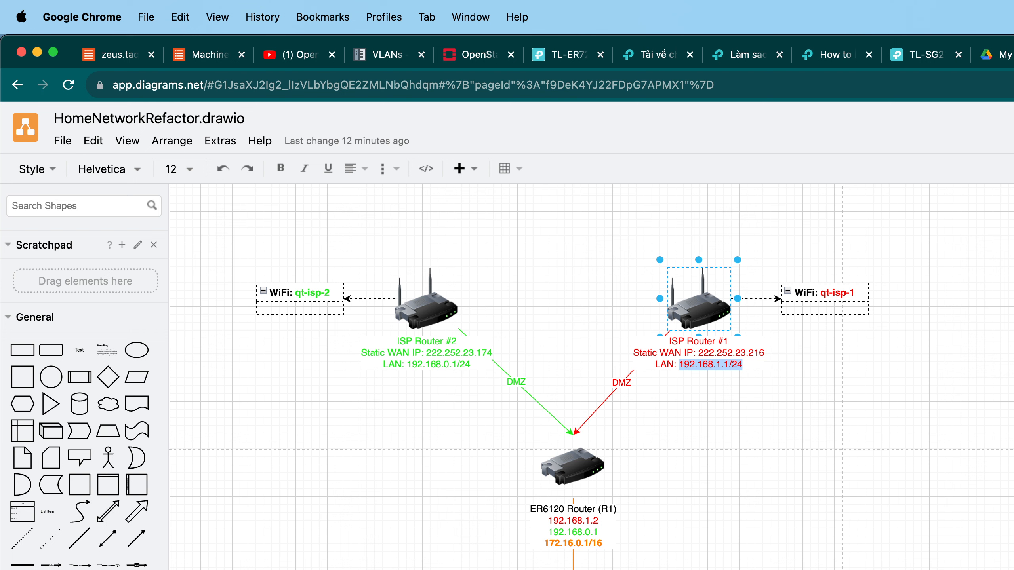
pyautogui.hotkey('ctrl', 'Tab')
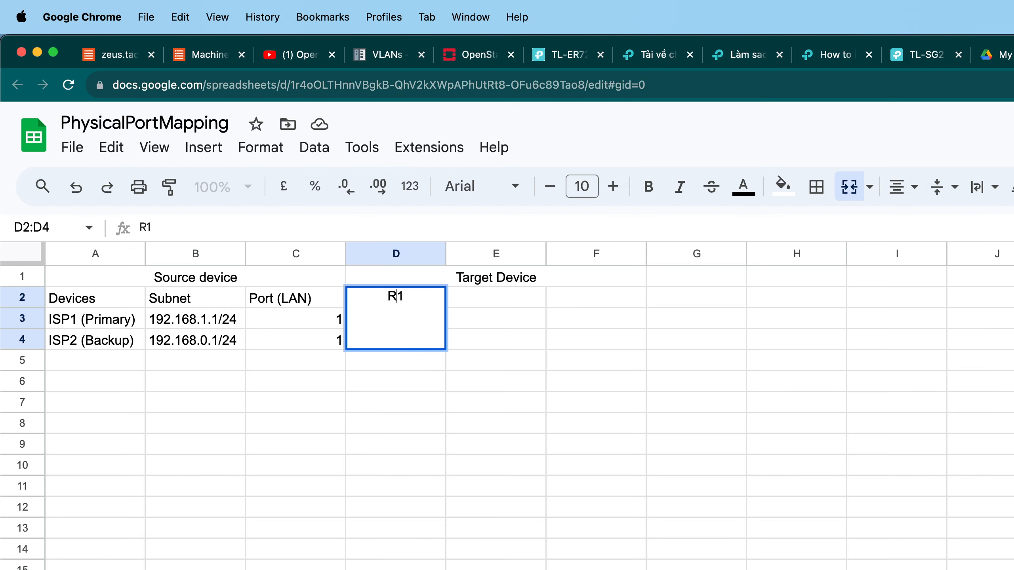
pyautogui.hotkey('shift', 'Return')
pyautogui.click(398, 331)
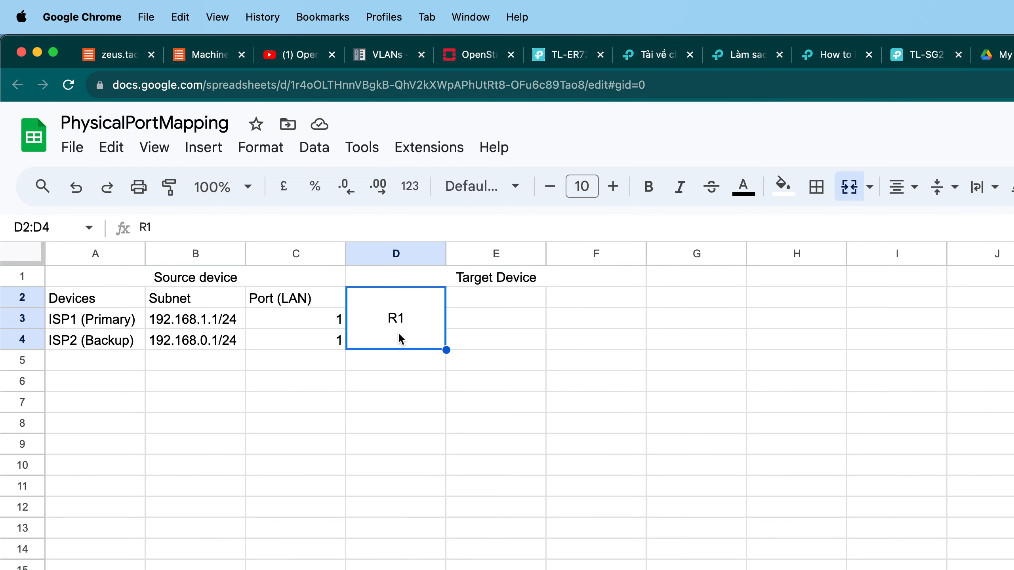
pyautogui.doubleClick(398, 331)
pyautogui.hotkey('shift', 'Return')
pyautogui.doubleClick(404, 314)
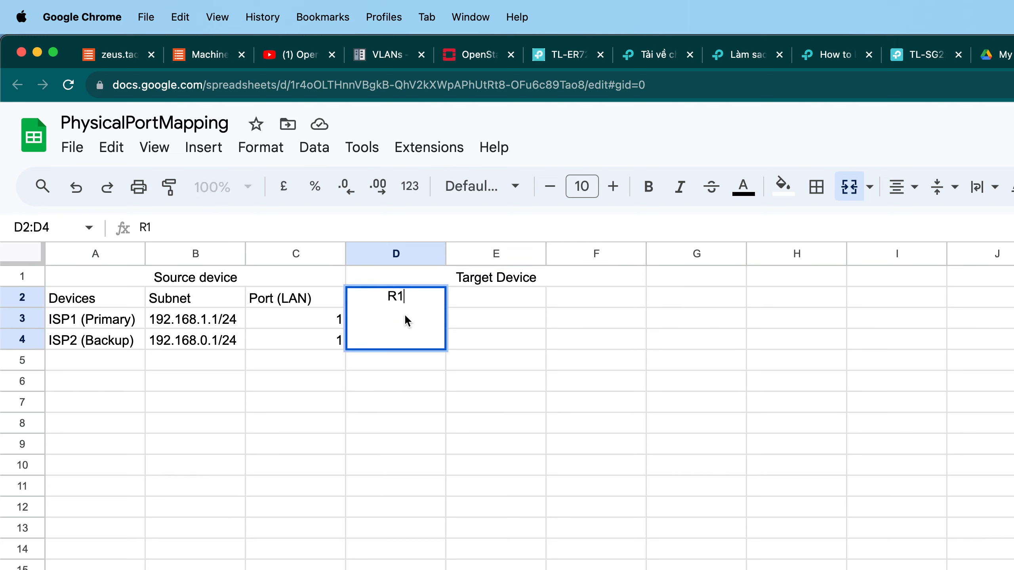
pyautogui.hotkey('alt', 'Return')
pyautogui.write('(E')
pyautogui.write('R')
pyautogui.press('BackSpace')
pyautogui.write('ER6120)')
pyautogui.press('Return')
pyautogui.click(518, 342)
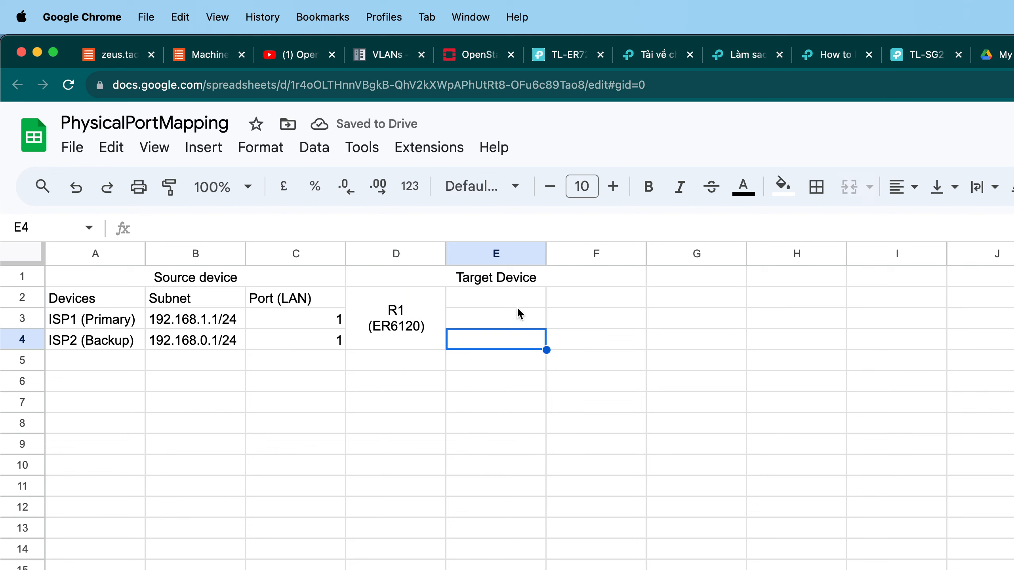
# Unmerge the target cell and move R1 (ER6120) into a new merged D3:D4 cell.
pyautogui.click(431, 308)
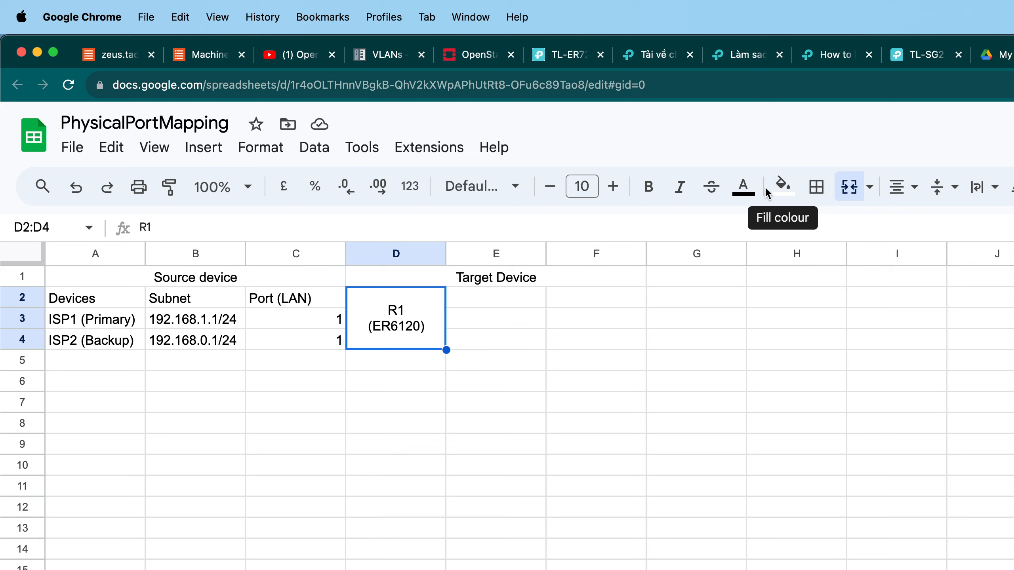
pyautogui.click(852, 195)
pyautogui.click(459, 332)
pyautogui.click(414, 311)
pyautogui.press('cmd+c')
pyautogui.click(402, 329)
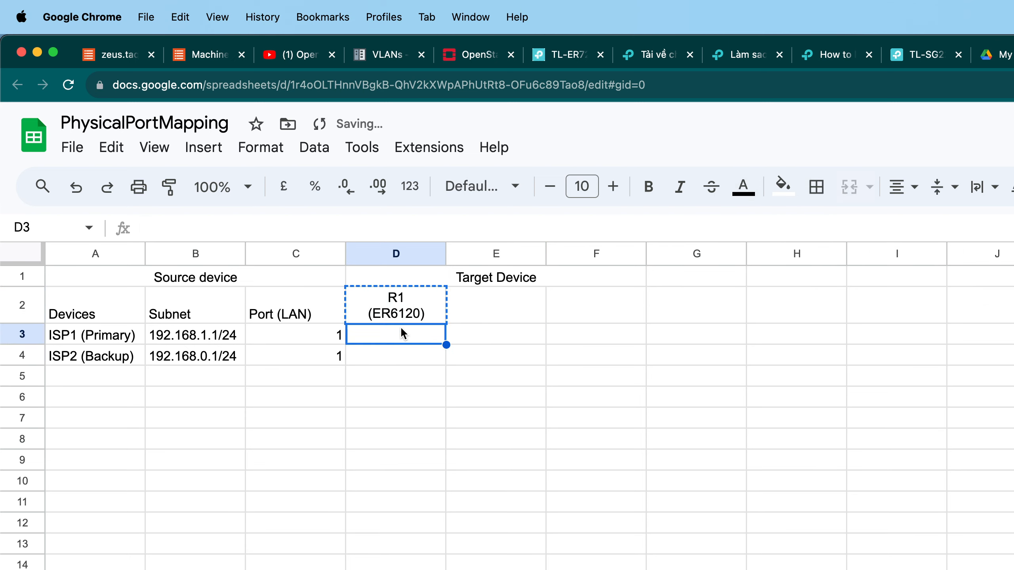
pyautogui.press('super+v')
pyautogui.moveTo(408, 335); pyautogui.dragTo(407, 351)
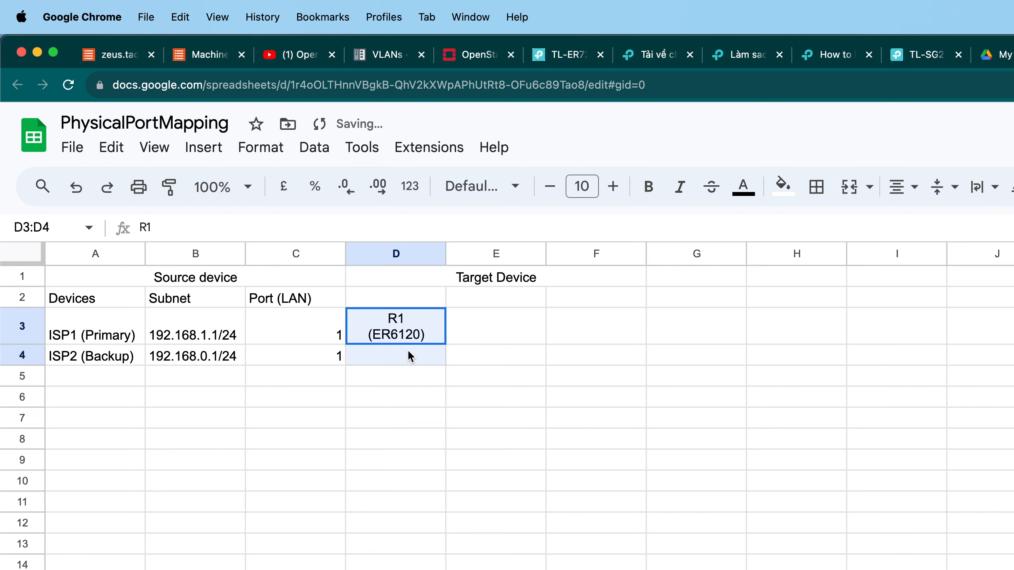
pyautogui.click(839, 200)
pyautogui.click(522, 315)
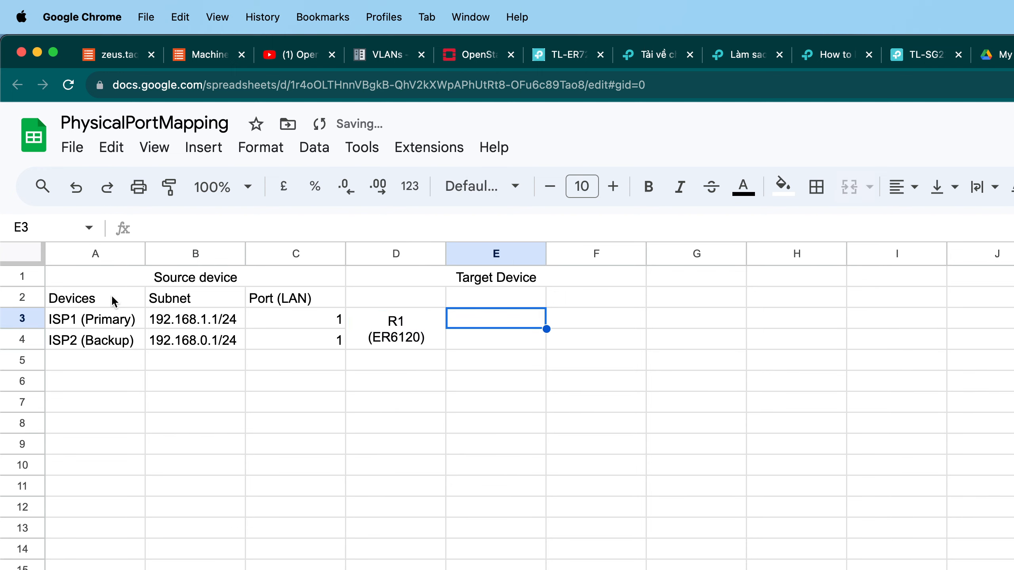
# Copy the Devices, Subnet and Port (LAN) column headings into D2:F2 for the target device.
pyautogui.moveTo(102, 298); pyautogui.dragTo(305, 301)
pyautogui.press('super+c')
pyautogui.click(401, 297)
pyautogui.press('super+v')
pyautogui.click(506, 341)
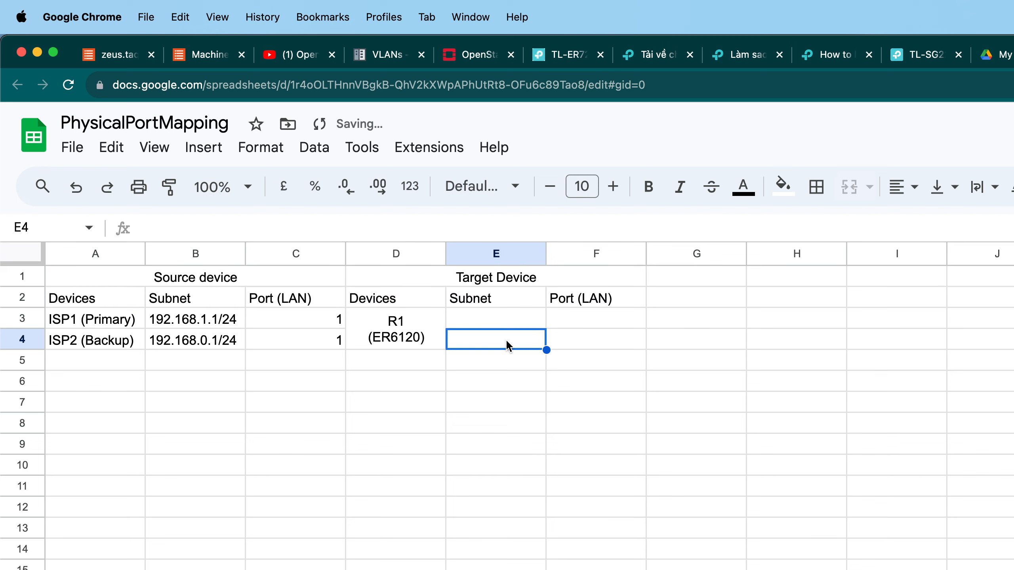
# Merge E3:E4 and enter 172.16.0.1/16 as the router's subnet.
pyautogui.click(503, 325)
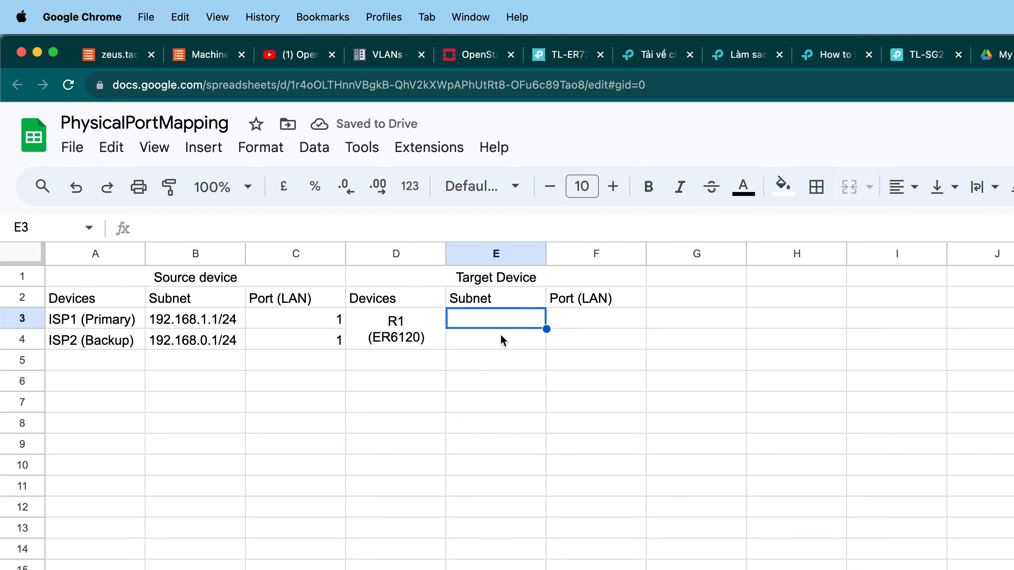
pyautogui.hotkey('shift', 'Down')
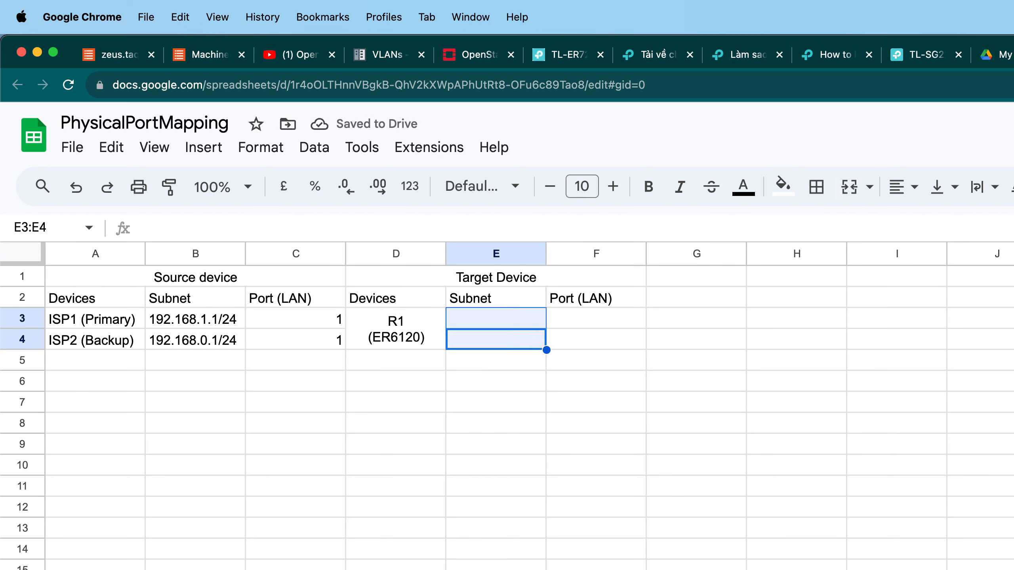
pyautogui.click(852, 194)
pyautogui.doubleClick(505, 329)
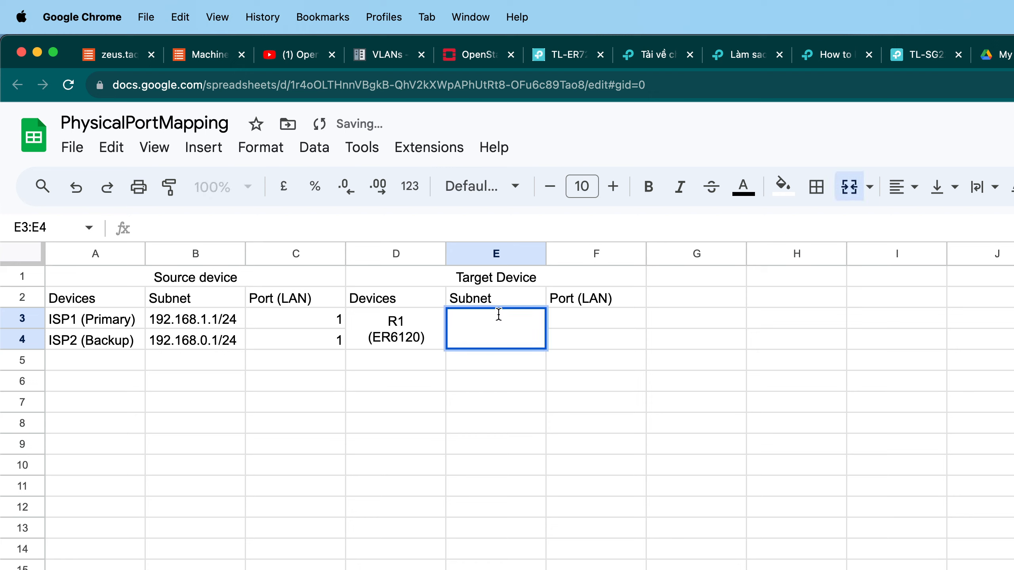
pyautogui.write('172.16.0.0')
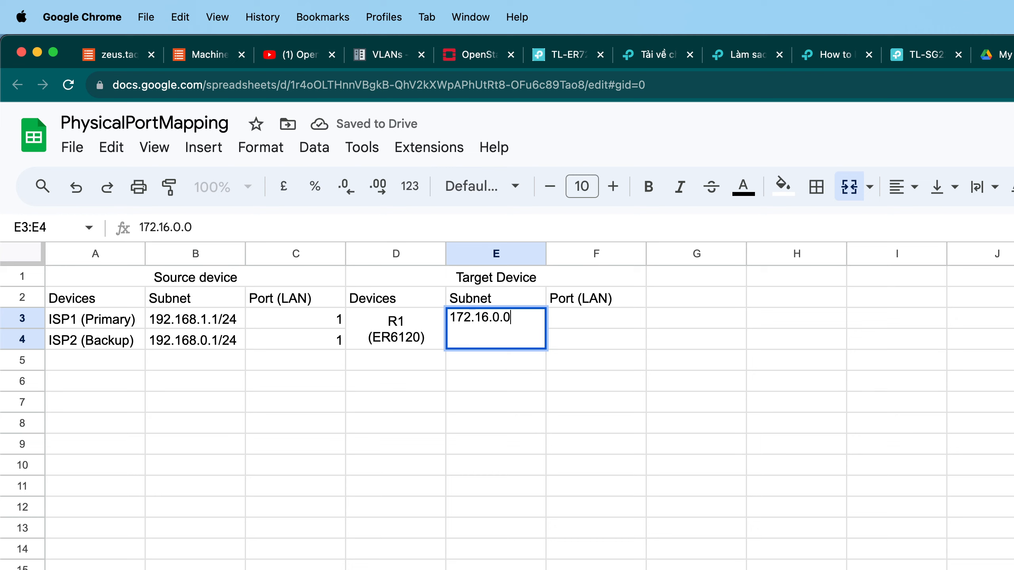
pyautogui.press('BackSpace')
pyautogui.write('1/20')
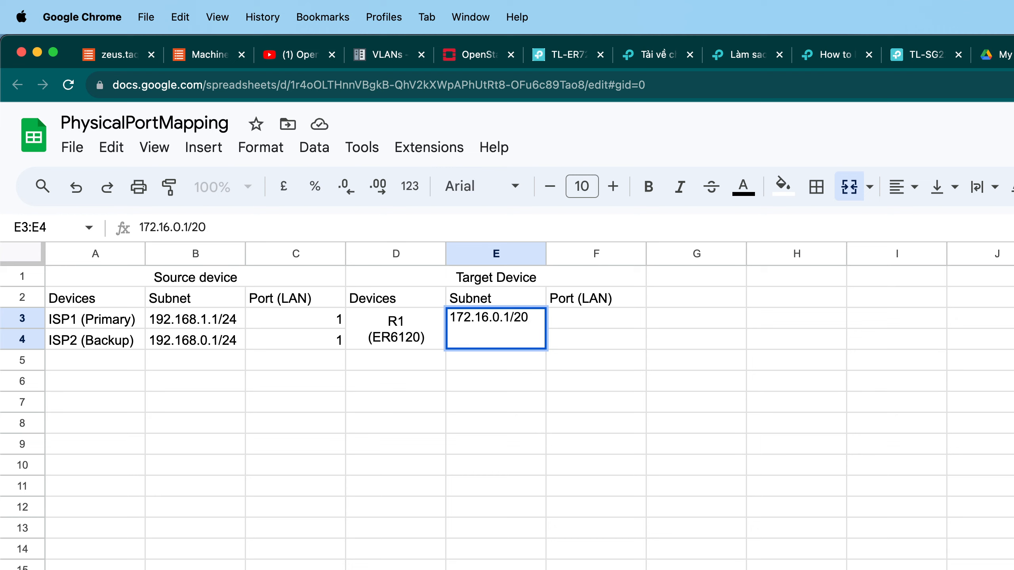
pyautogui.press('BackSpace')
pyautogui.write('4')
pyautogui.press('BackSpace')
pyautogui.press('BackSpace')
pyautogui.write('16')
pyautogui.press('Return')
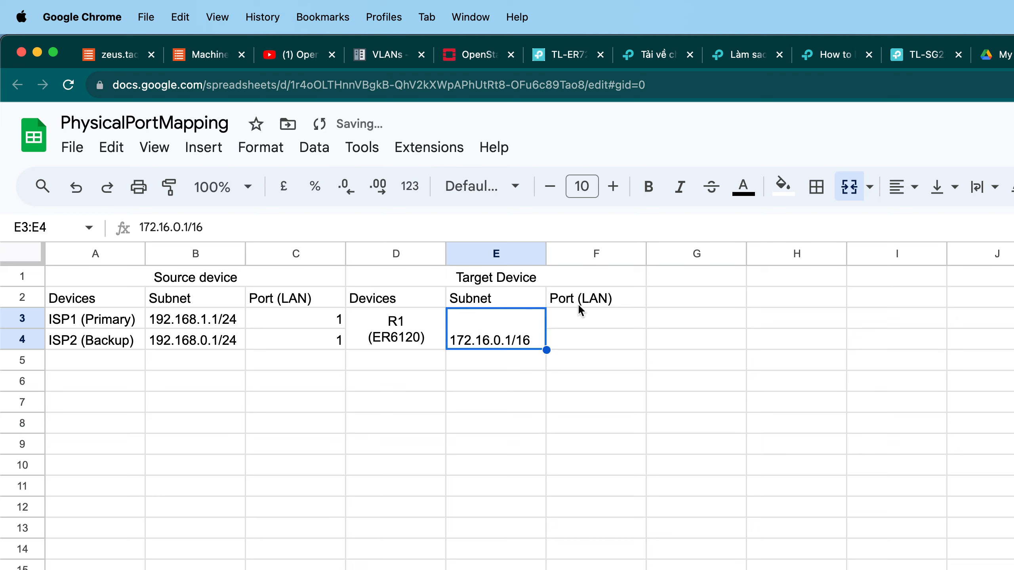
# Center the subnet vertically and horizontally within its merged cell.
pyautogui.click(942, 186)
pyautogui.click(973, 223)
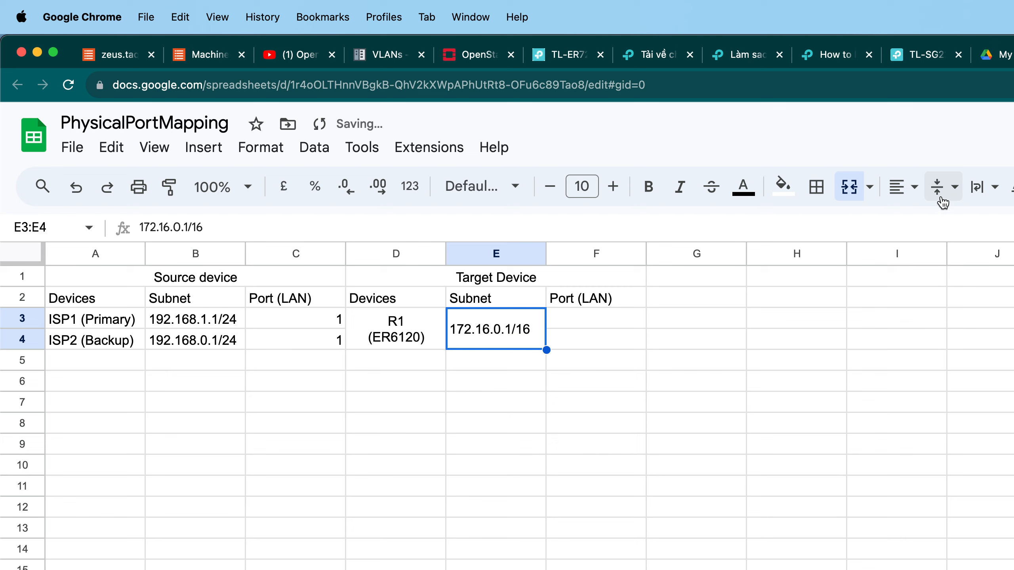
pyautogui.click(903, 186)
pyautogui.click(927, 227)
pyautogui.click(702, 325)
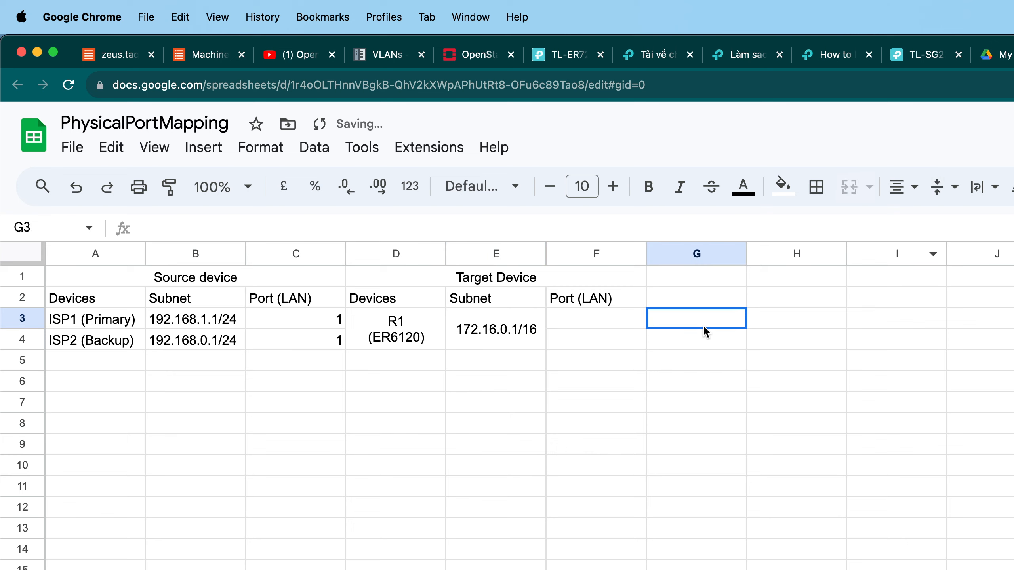
# Rename the target port heading in F2 to Port (WAN1).
pyautogui.click(568, 323)
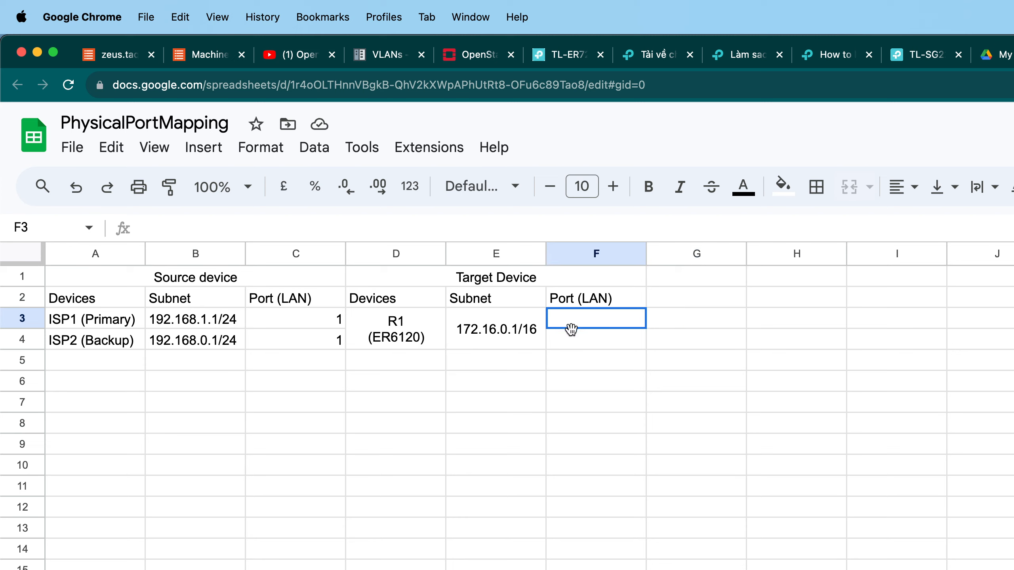
pyautogui.moveTo(571, 328); pyautogui.dragTo(578, 344)
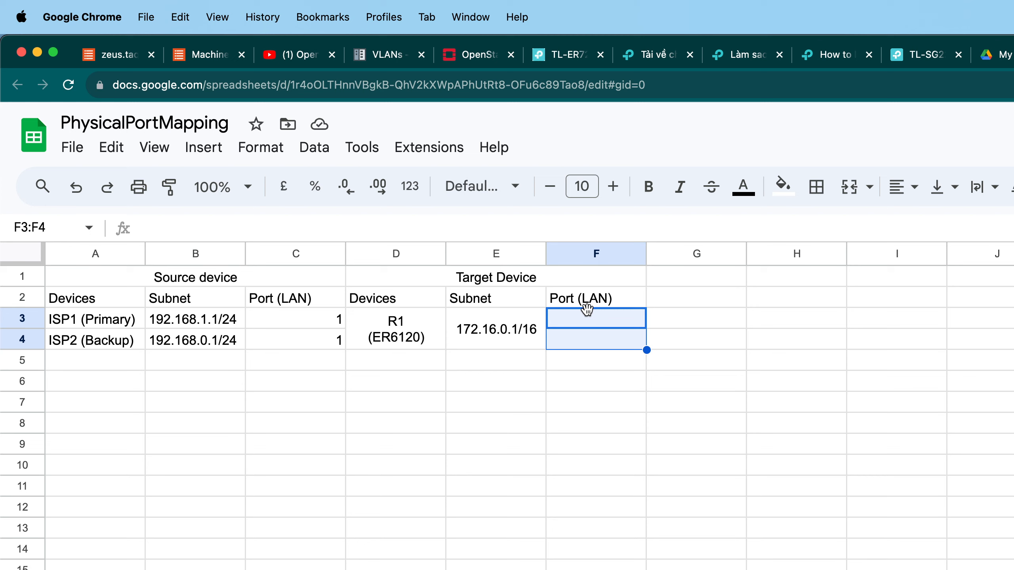
pyautogui.doubleClick(305, 300)
pyautogui.moveTo(310, 297); pyautogui.dragTo(251, 297)
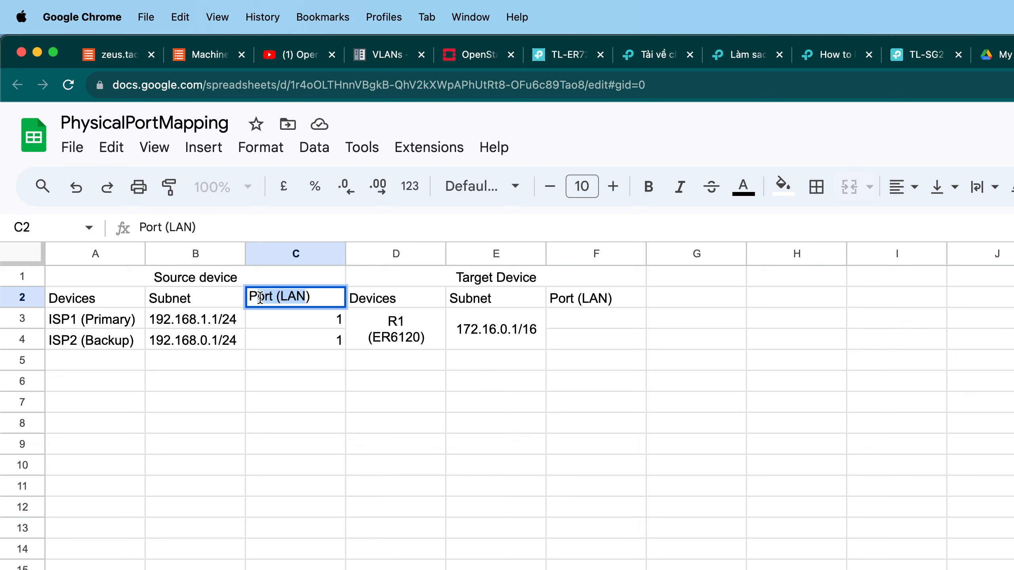
pyautogui.click(584, 302)
pyautogui.doubleClick(584, 303)
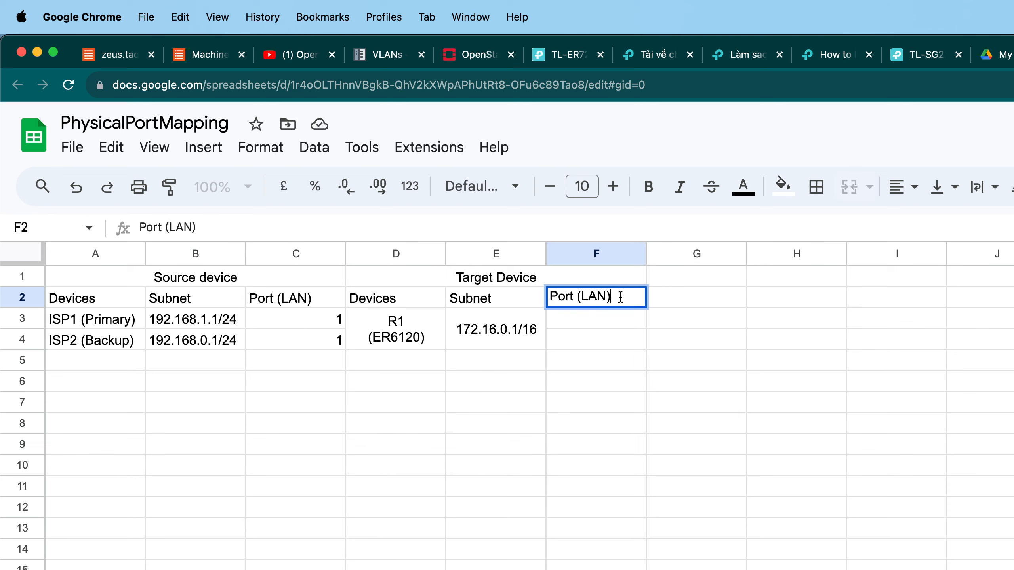
pyautogui.doubleClick(585, 302)
pyautogui.write('Receivin')
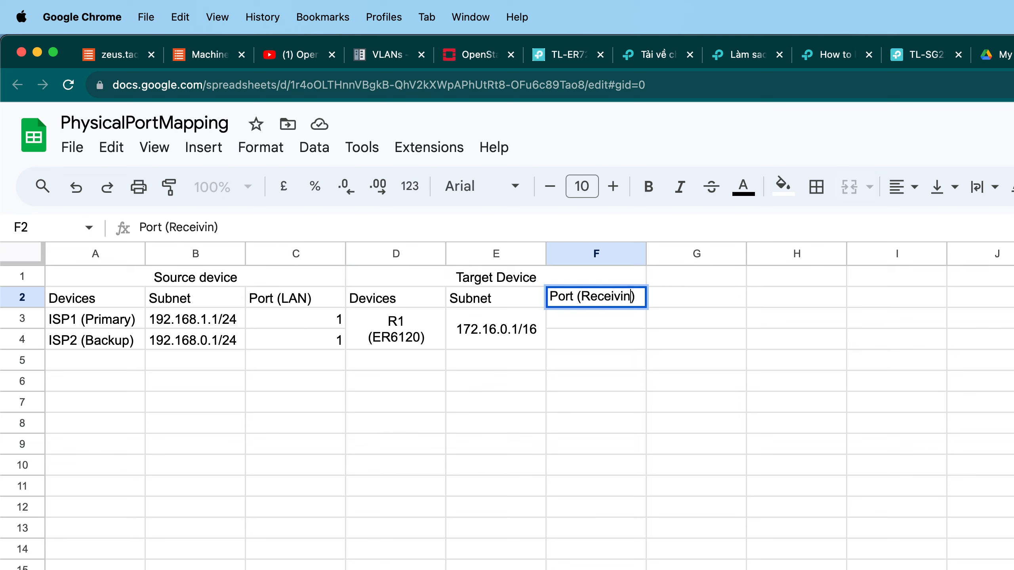
pyautogui.press('BackSpace')
pyautogui.press('BackSpace')
pyautogui.press('BackSpace')
pyautogui.press('BackSpace')
pyautogui.press('BackSpace')
pyautogui.press('BackSpace')
pyautogui.press('BackSpace')
pyautogui.press('BackSpace')
pyautogui.write('WAN1')
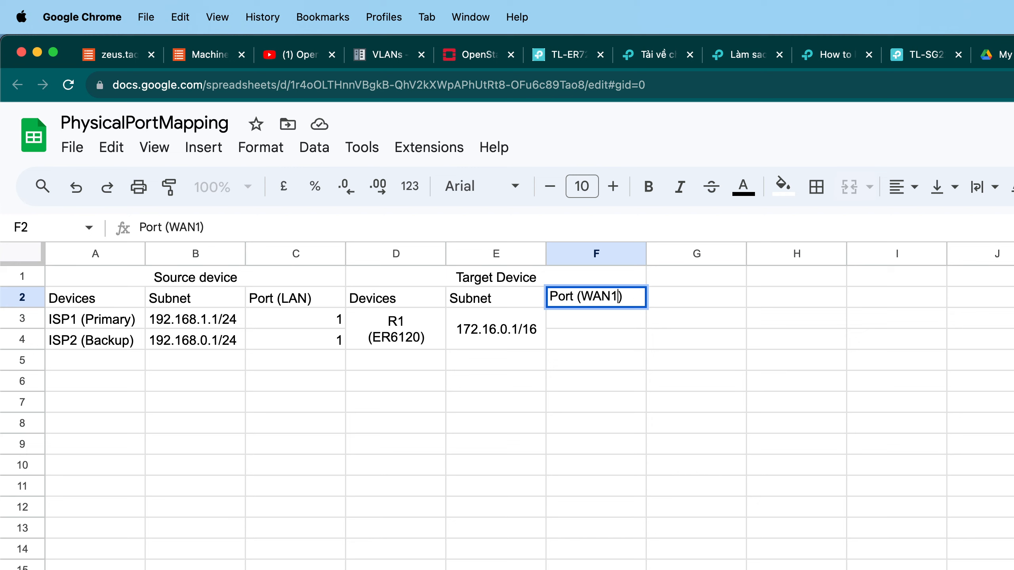
pyautogui.click(624, 348)
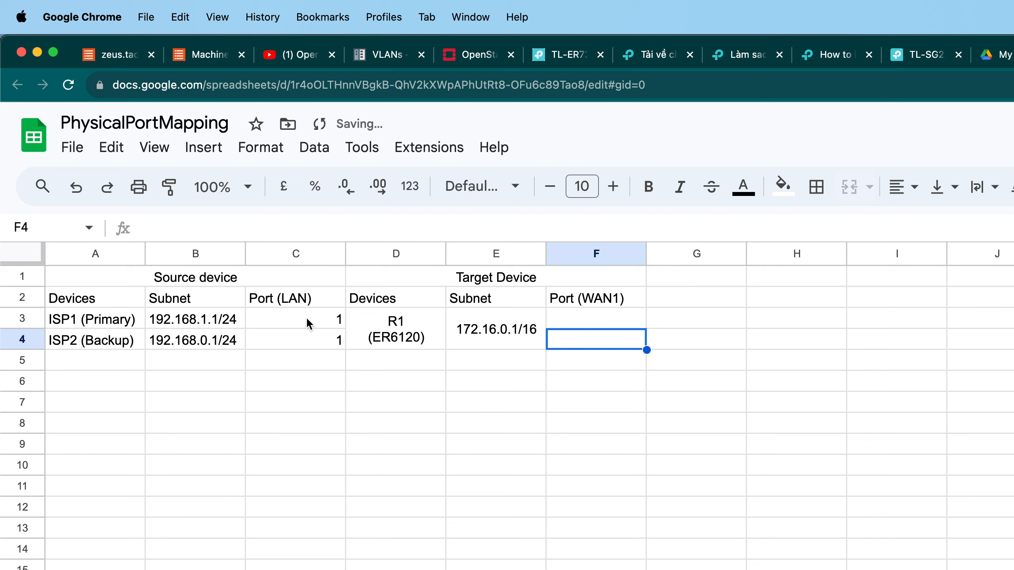
# Shorten the port headings in C2 and F2 to just Port.
pyautogui.click(554, 317)
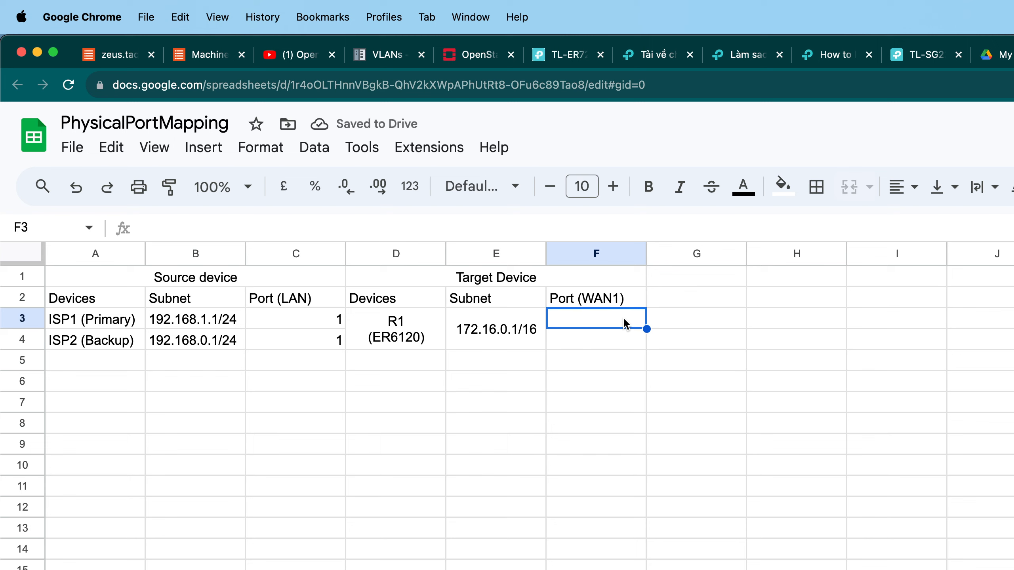
pyautogui.click(333, 322)
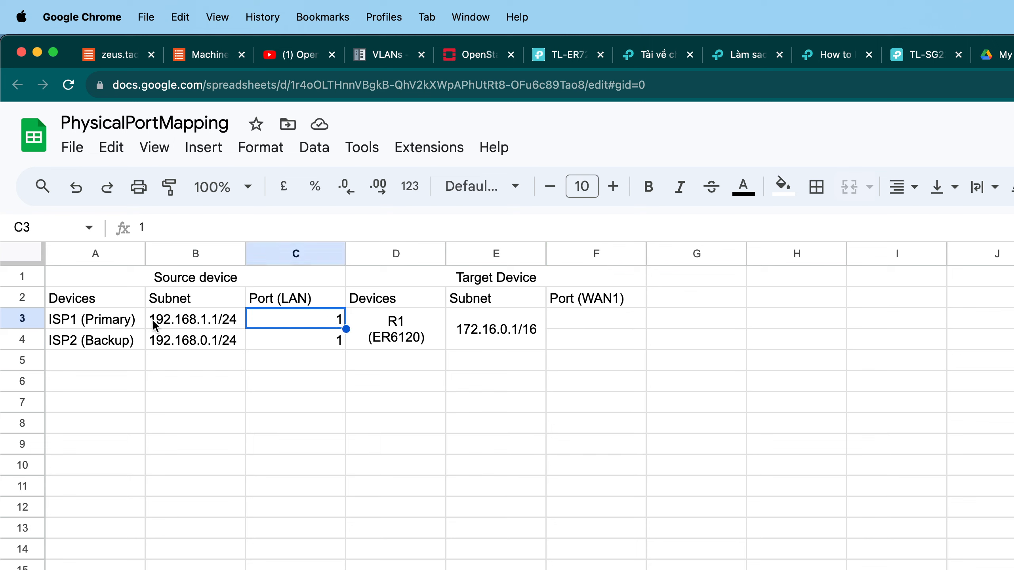
pyautogui.click(590, 319)
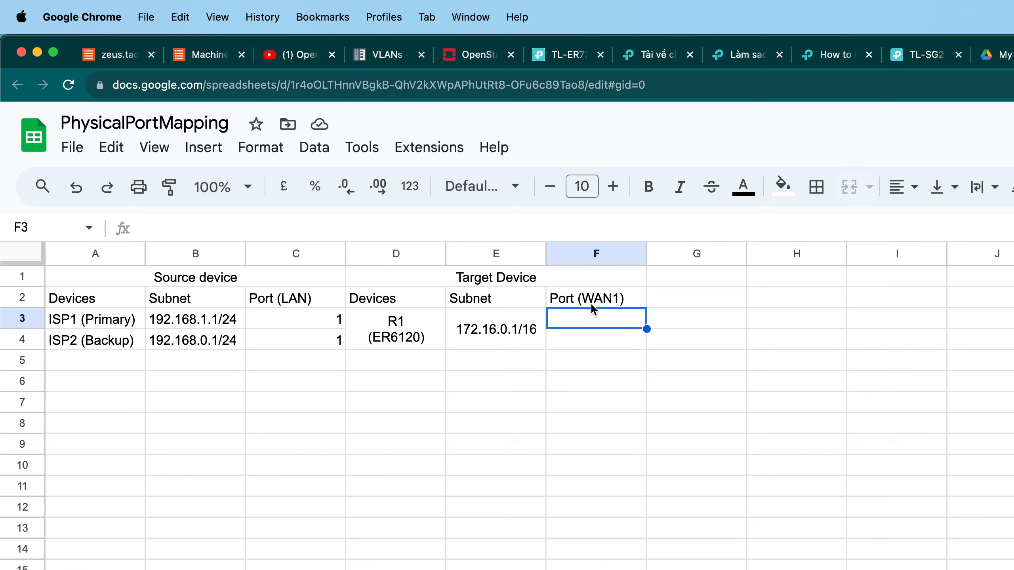
pyautogui.doubleClick(575, 297)
pyautogui.moveTo(574, 297); pyautogui.dragTo(634, 296)
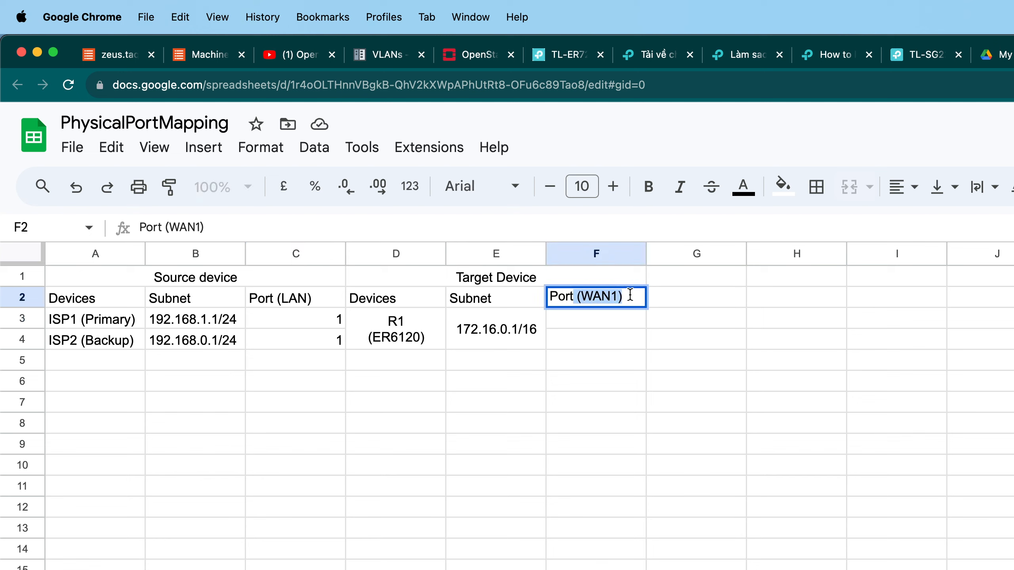
pyautogui.press('BackSpace')
pyautogui.click(287, 298)
pyautogui.doubleClick(273, 297)
pyautogui.moveTo(273, 297); pyautogui.dragTo(315, 296)
pyautogui.press('BackSpace')
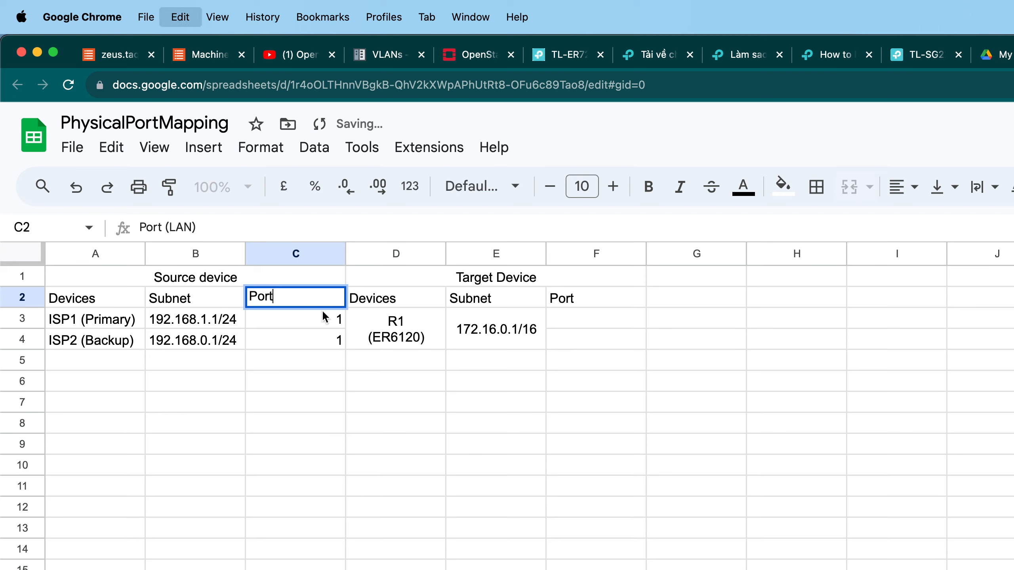
# Enter 1 (LAN) as the source port for both ISP rows in C3 and C4.
pyautogui.click(323, 314)
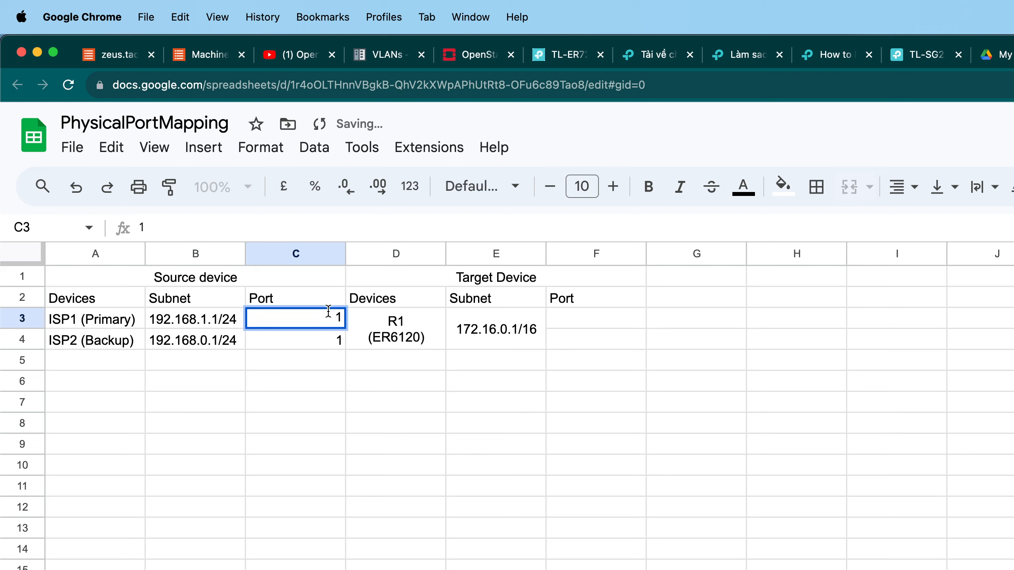
pyautogui.press('BackSpace')
pyautogui.write('LAN1')
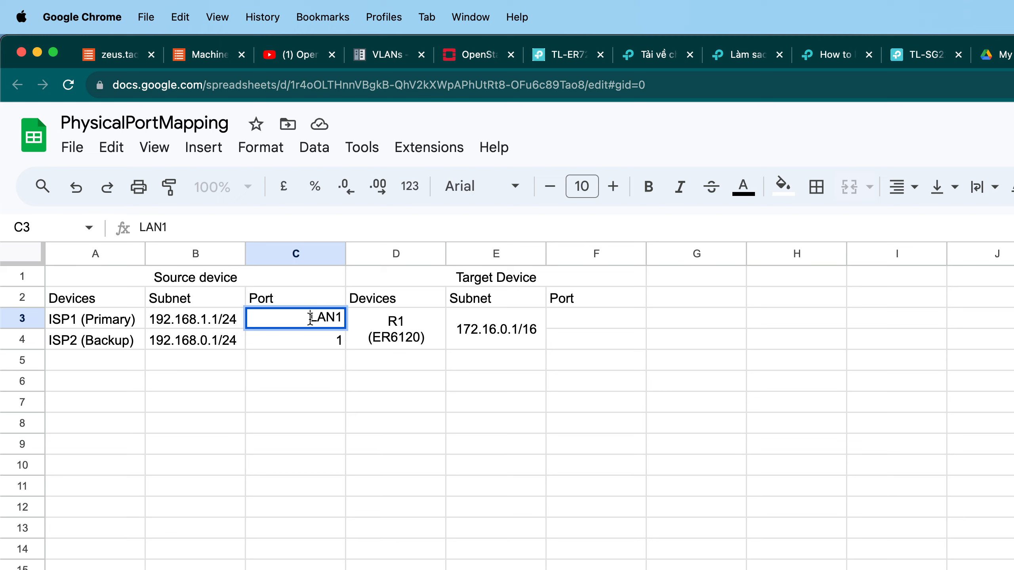
pyautogui.press('super+a')
pyautogui.write('1 (LAN)')
pyautogui.click(310, 346)
pyautogui.write('1 (LAN)')
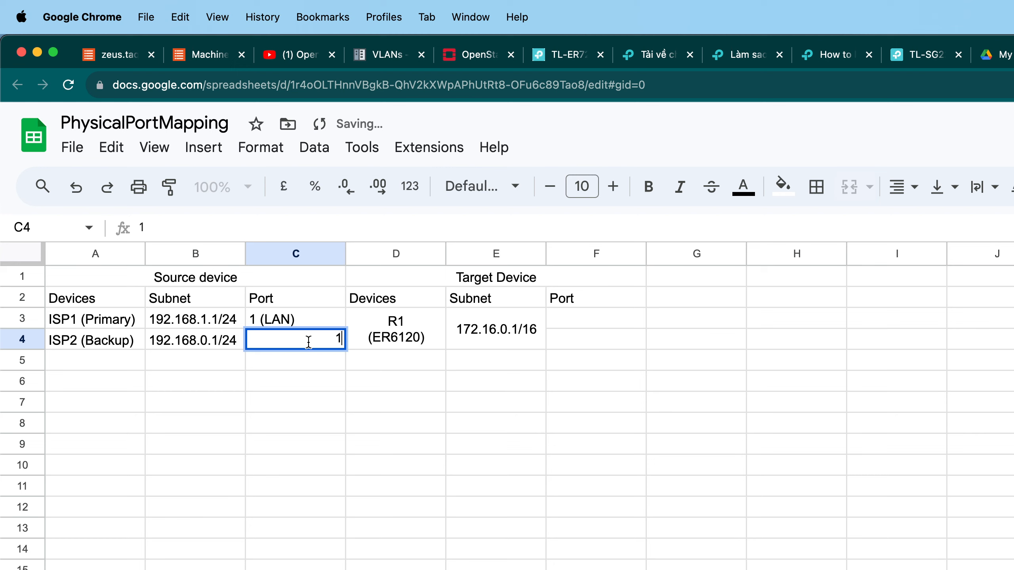
pyautogui.press('Return')
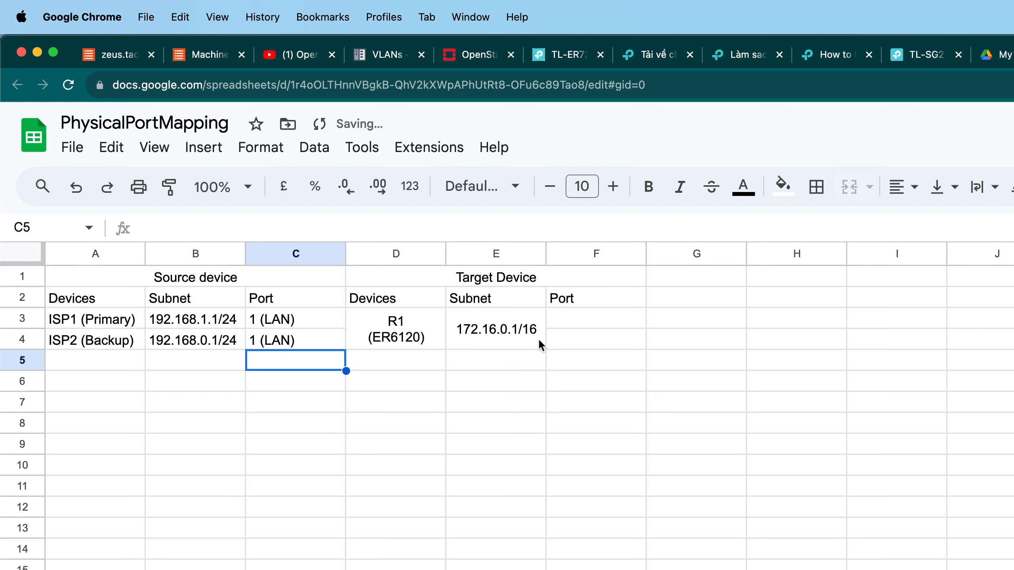
# Enter 1 (WAN) and 2 (WAN) as the router's ports in F3 and F4.
pyautogui.doubleClick(601, 323)
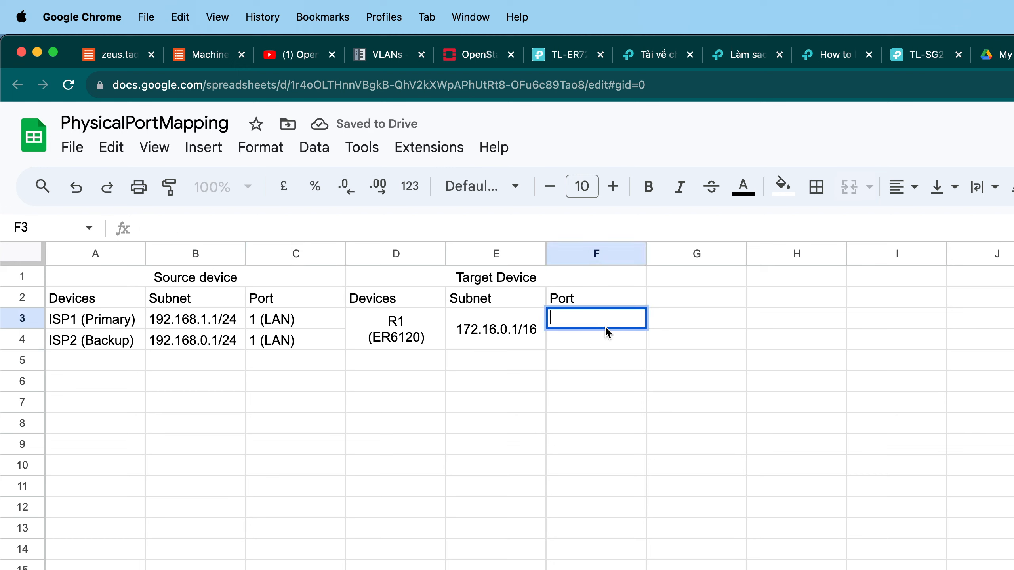
pyautogui.write('1 (WAN')
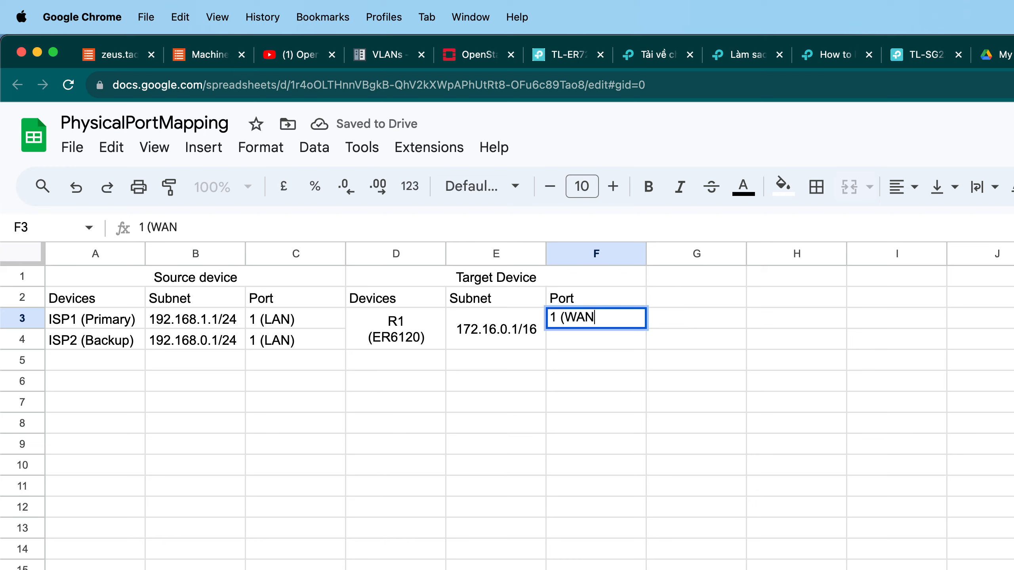
pyautogui.write('1)')
pyautogui.press('Return')
pyautogui.doubleClick(615, 314)
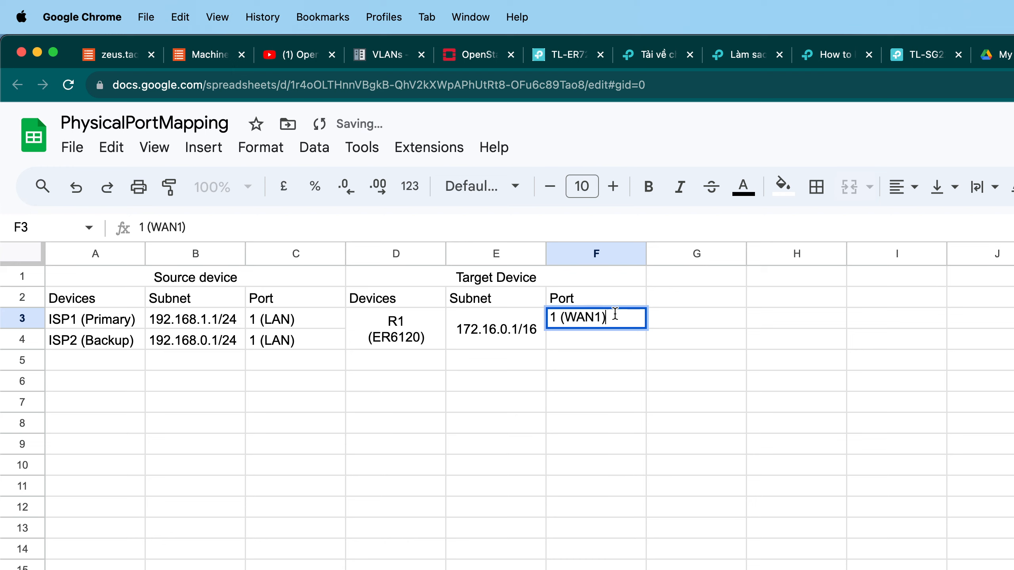
pyautogui.press('Left')
pyautogui.press('BackSpace')
pyautogui.press('Return')
pyautogui.write('2 (WAN)')
pyautogui.press('Return')
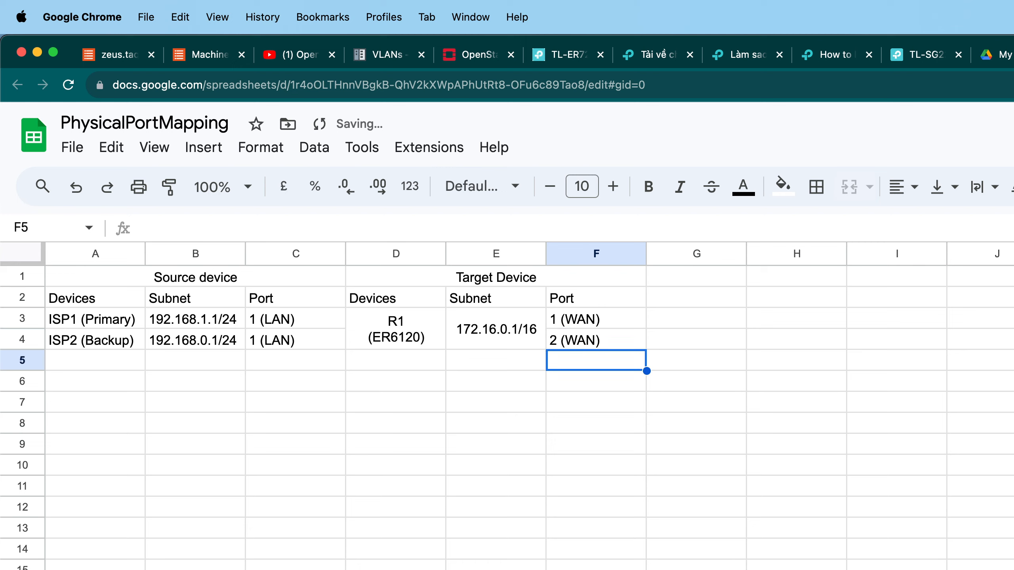
# Open the router's web interface at 172.16.0.1 in a new tab and log in with the saved credentials.
pyautogui.click(605, 504)
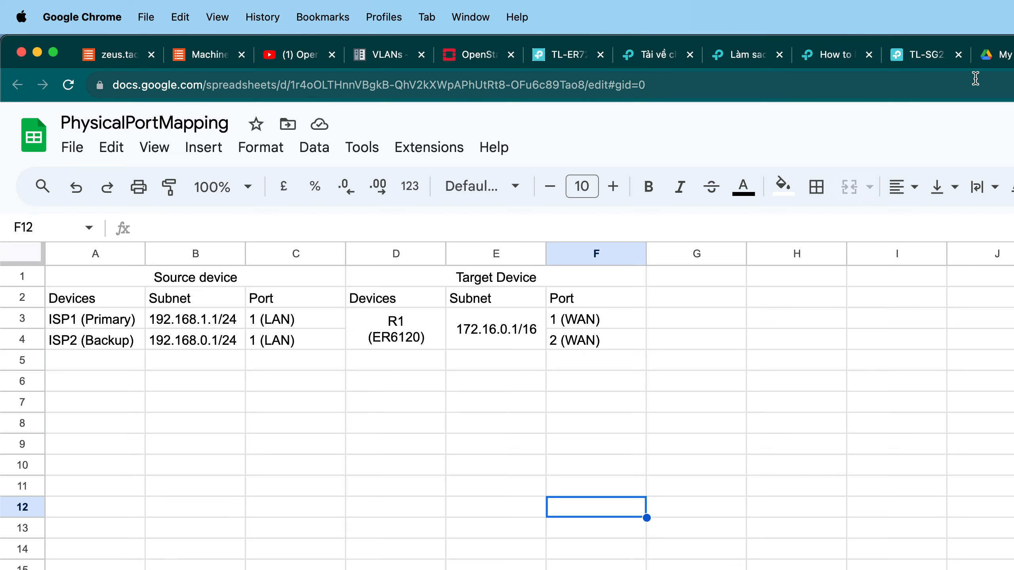
pyautogui.press('super+t')
pyautogui.write('172.16.0.1')
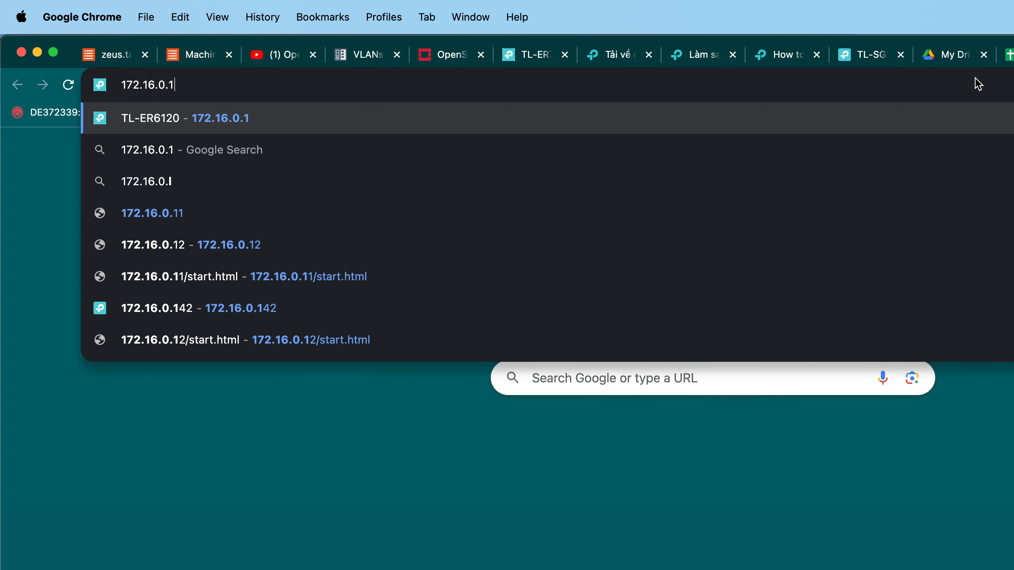
pyautogui.press('Return')
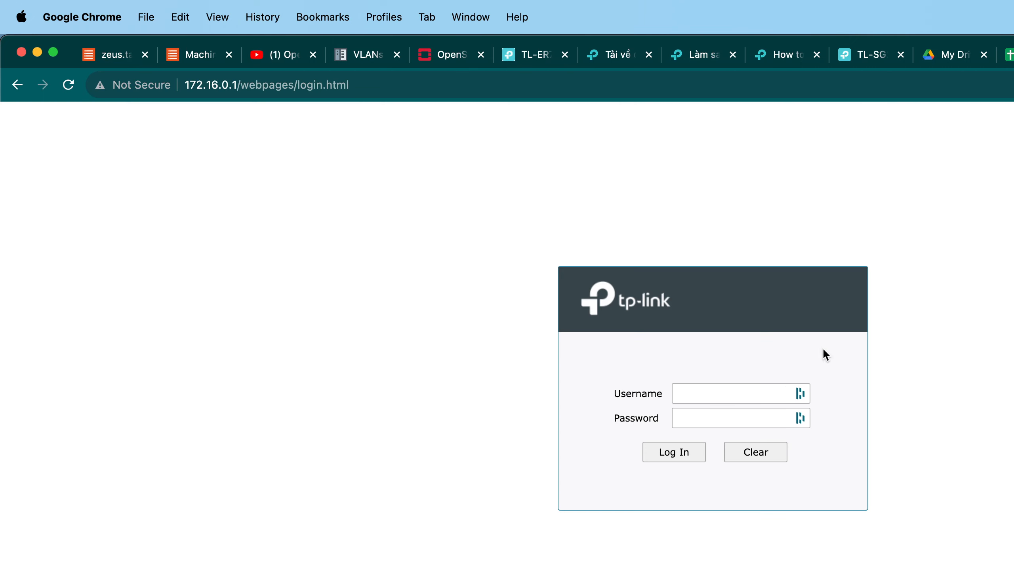
pyautogui.click(777, 389)
pyautogui.click(702, 470)
pyautogui.click(678, 454)
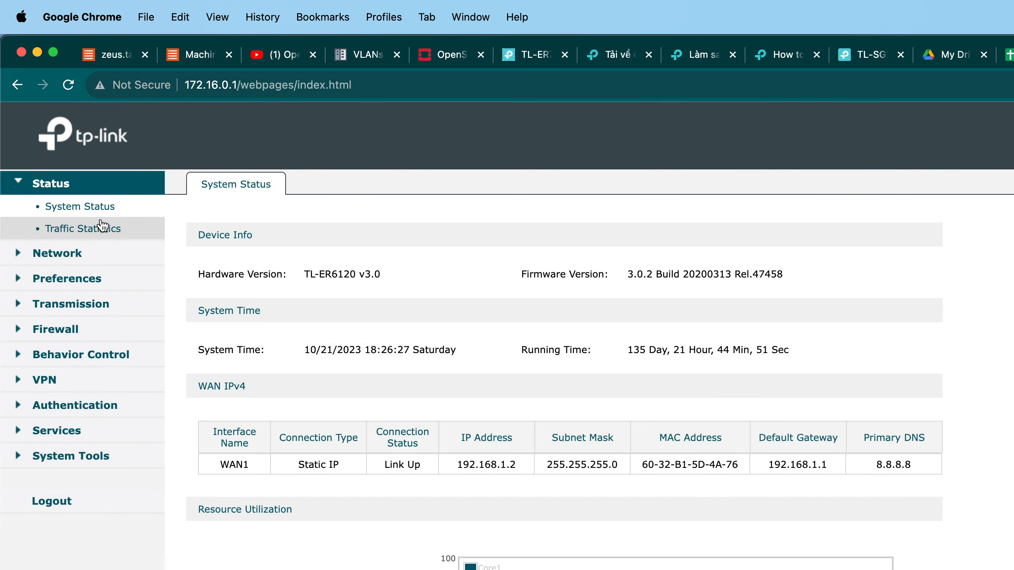
# Switch the router's WAN mode to 2 in the network WAN settings and save.
pyautogui.click(74, 262)
pyautogui.click(89, 230)
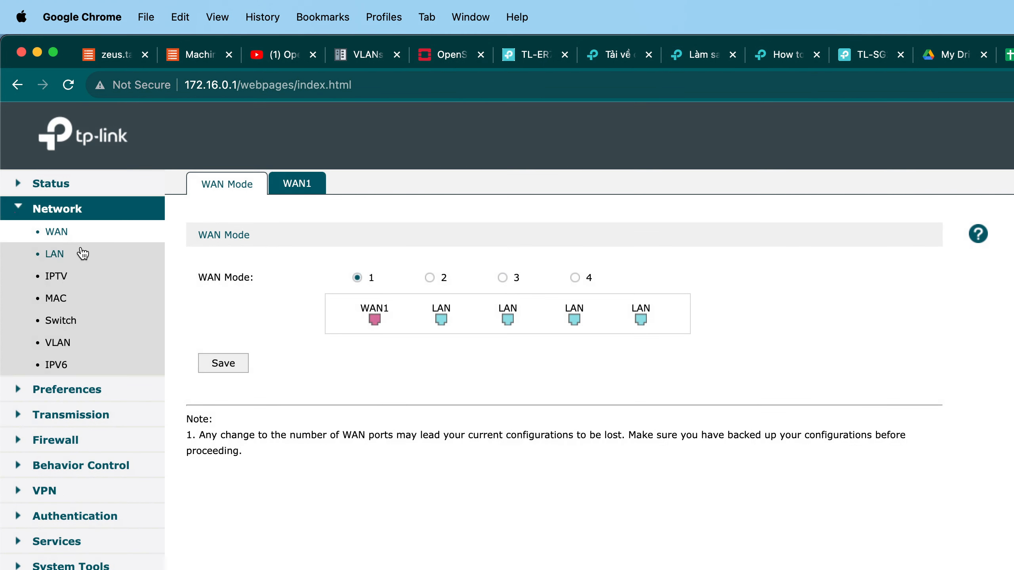
pyautogui.click(429, 278)
pyautogui.click(241, 364)
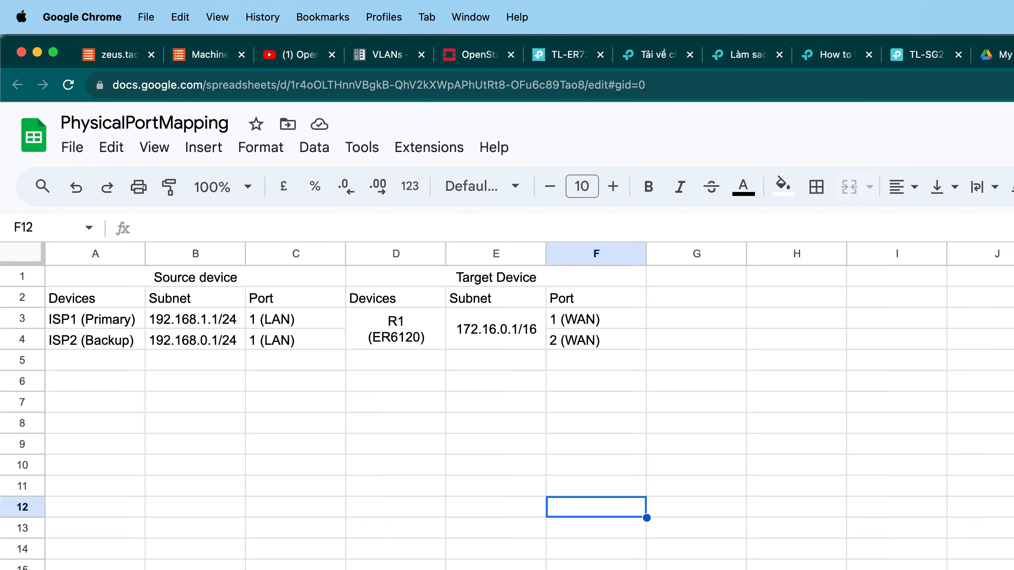
# Apply an outer border around the table A1:F4.
pyautogui.click(639, 361)
pyautogui.click(206, 285)
pyautogui.moveTo(206, 289); pyautogui.dragTo(587, 350)
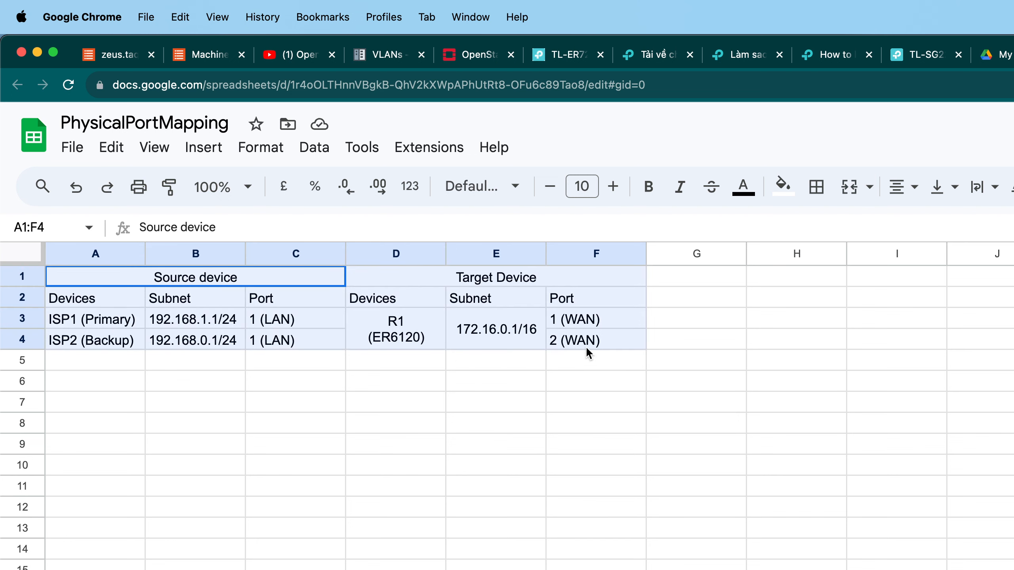
pyautogui.click(816, 186)
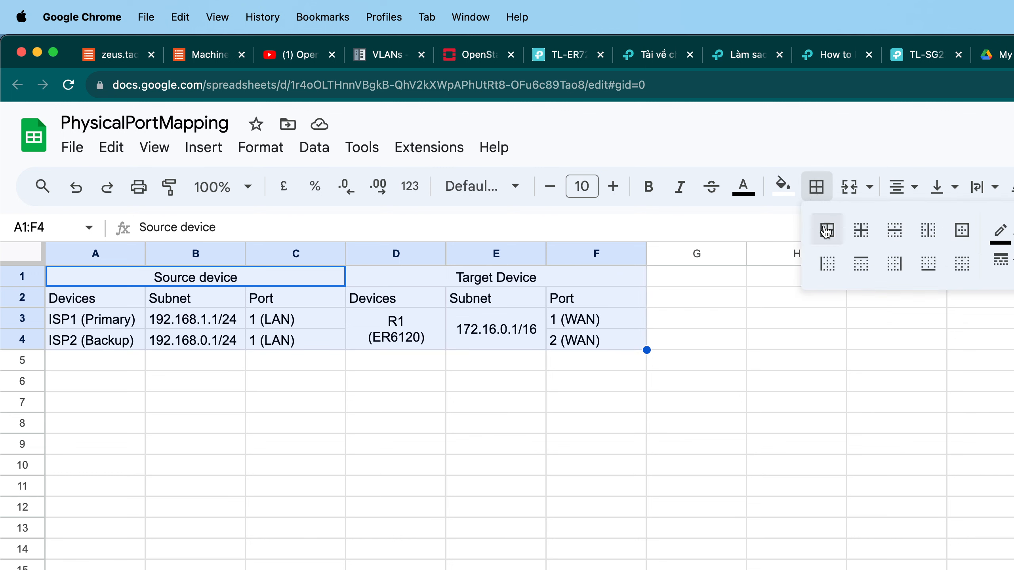
pyautogui.click(960, 235)
pyautogui.click(551, 437)
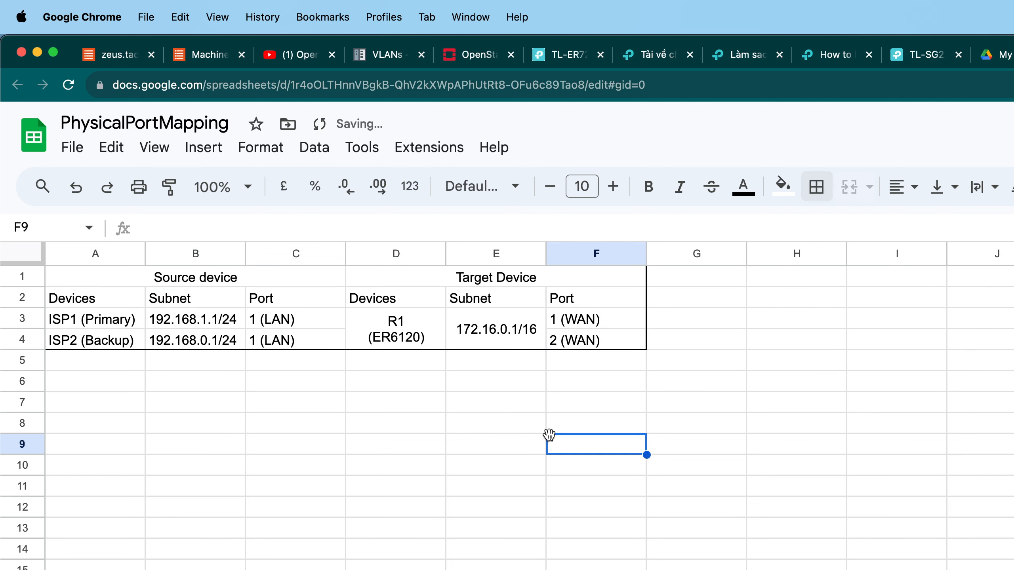
# Copy the two heading rows A1:F2 into A7:F8 to start a second mapping table.
pyautogui.click(148, 277)
pyautogui.click(199, 361)
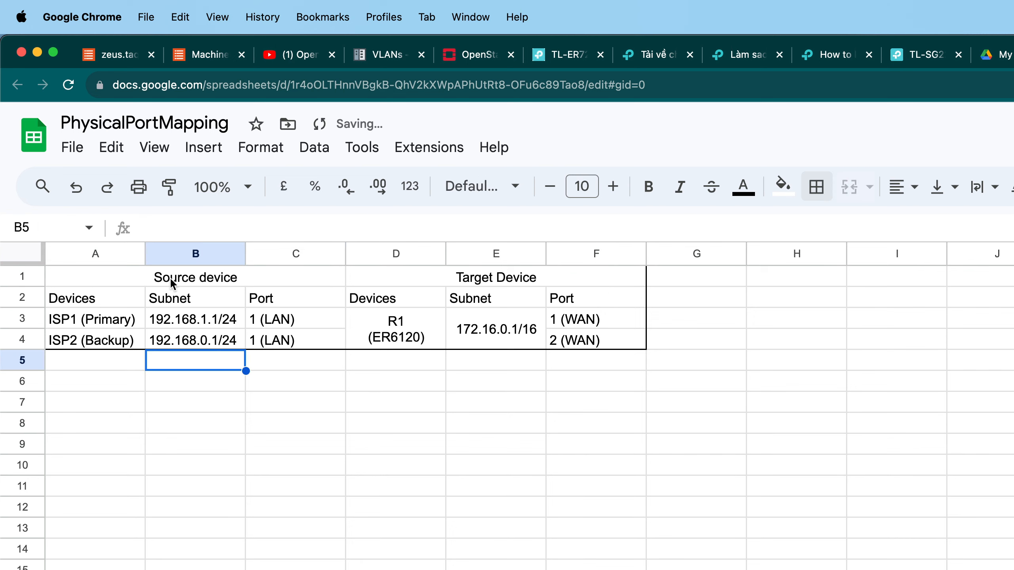
pyautogui.moveTo(168, 277); pyautogui.dragTo(539, 300)
pyautogui.press('super+c')
pyautogui.click(95, 380)
pyautogui.press('super+v')
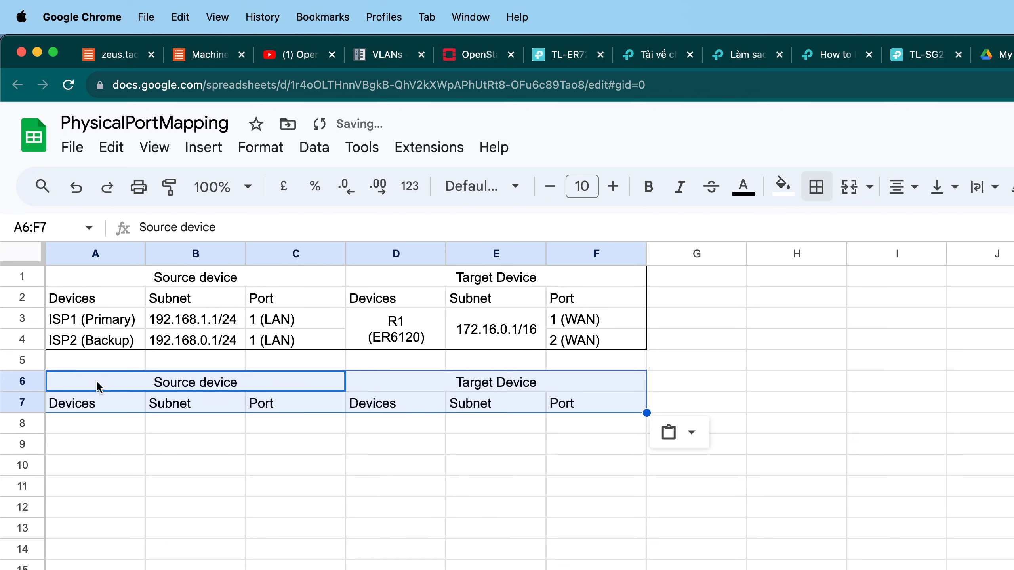
pyautogui.click(192, 485)
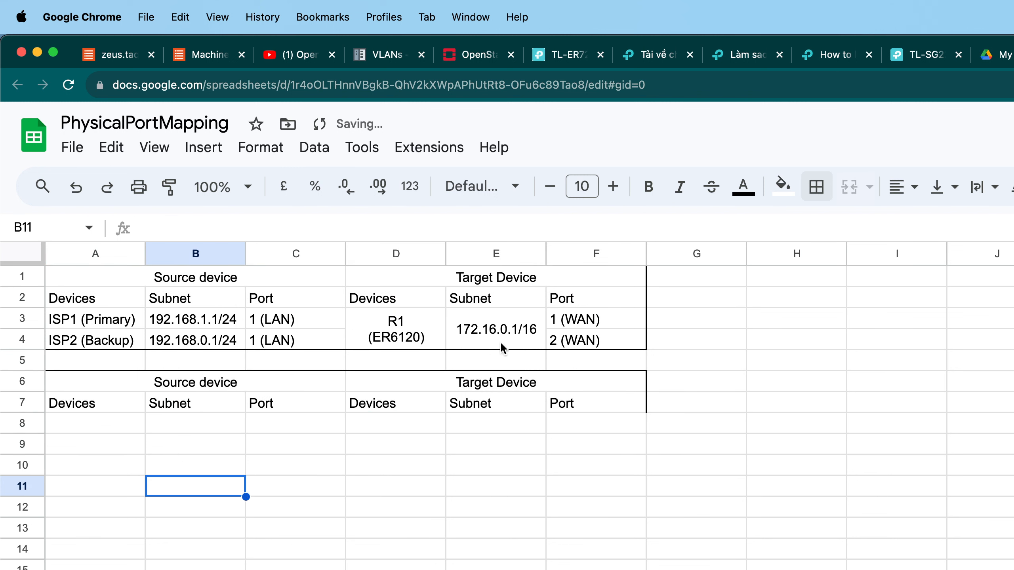
pyautogui.press('super+z')
pyautogui.click(119, 444)
pyautogui.click(112, 403)
pyautogui.press('super+v')
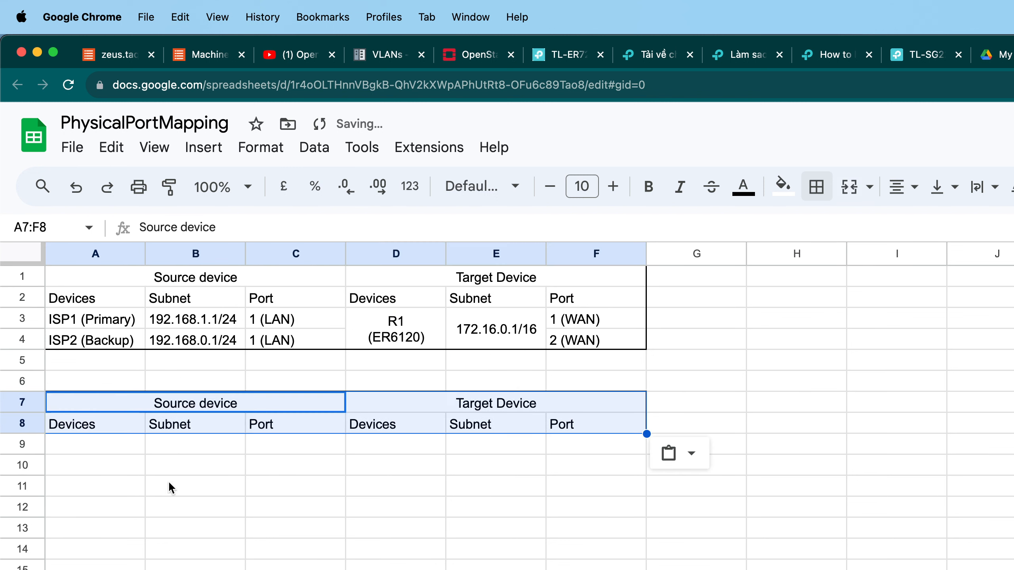
pyautogui.click(176, 494)
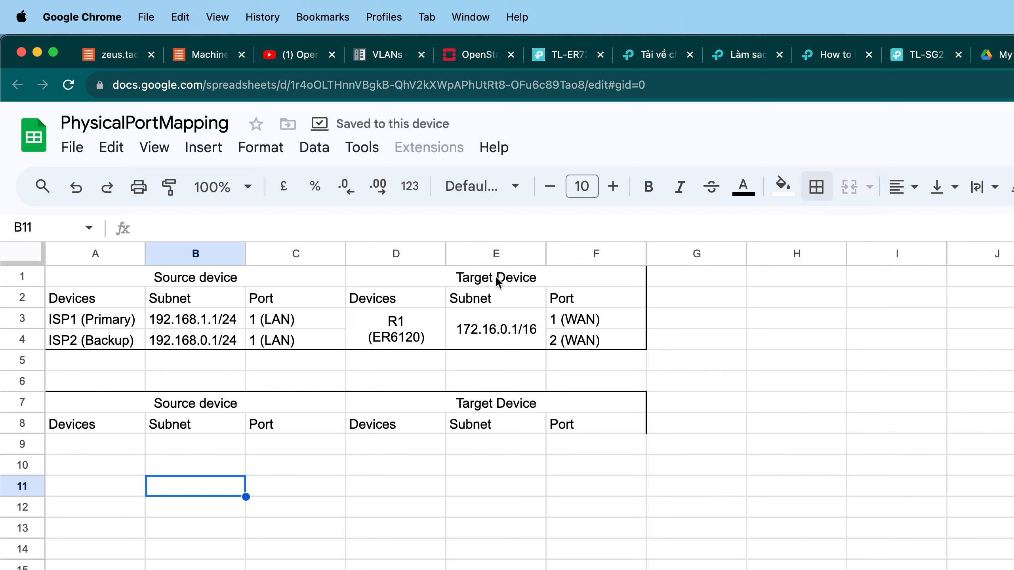
# Copy the router's device name and subnet into A9 and B9 as the new source device.
pyautogui.click(395, 320)
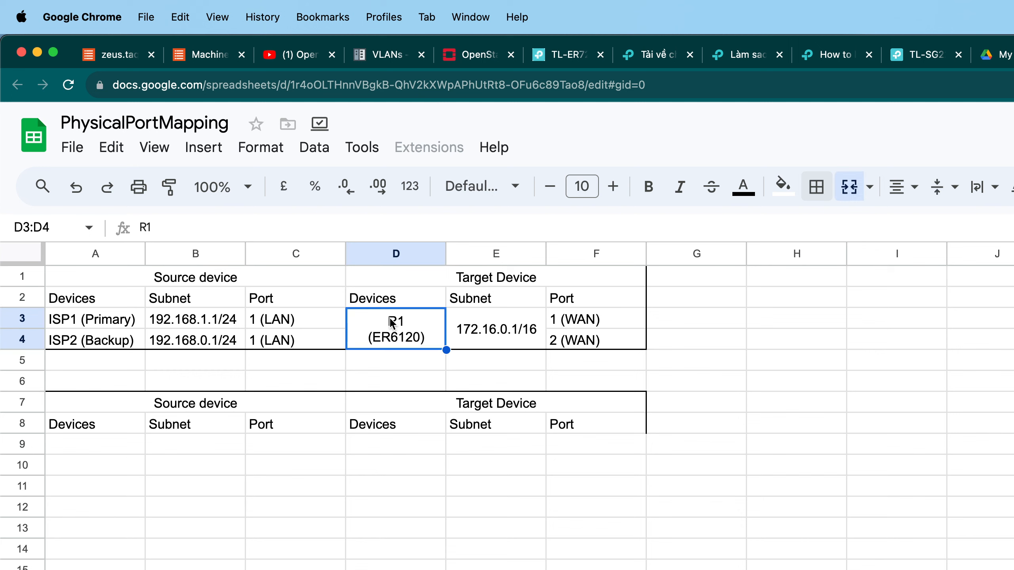
pyautogui.press('super+c')
pyautogui.click(113, 448)
pyautogui.press('super+v')
pyautogui.click(233, 459)
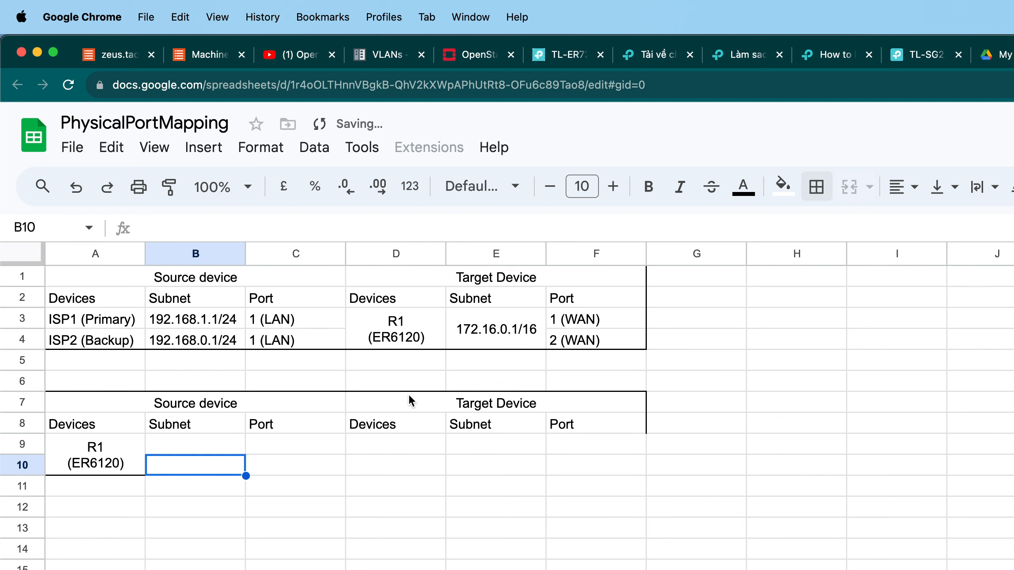
pyautogui.click(463, 329)
pyautogui.press('super+c')
pyautogui.click(190, 450)
pyautogui.press('super+v')
pyautogui.click(315, 470)
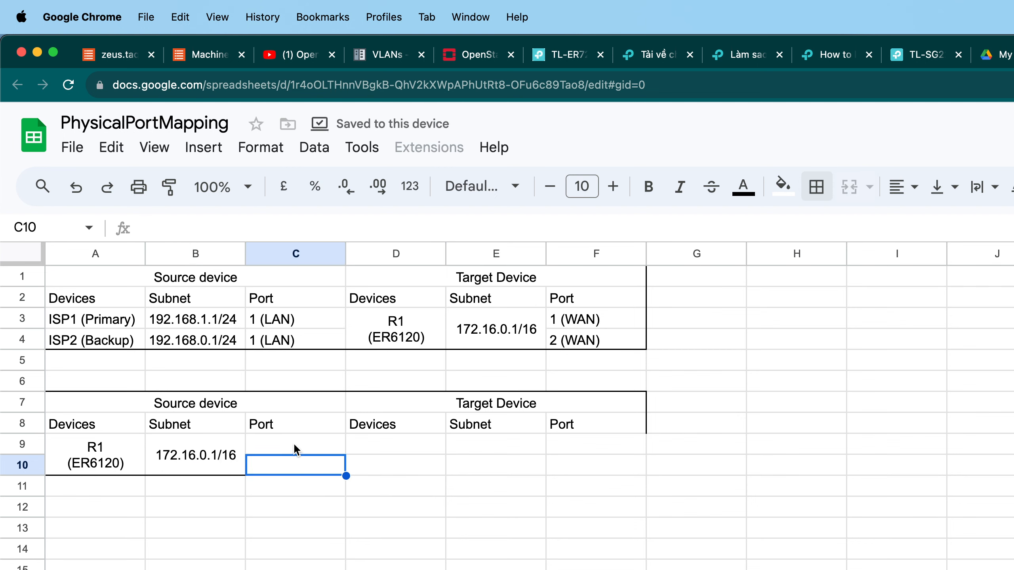
# Merge C9:C10 and enter 5 (LAN) as the router's source port.
pyautogui.moveTo(292, 451); pyautogui.dragTo(298, 464)
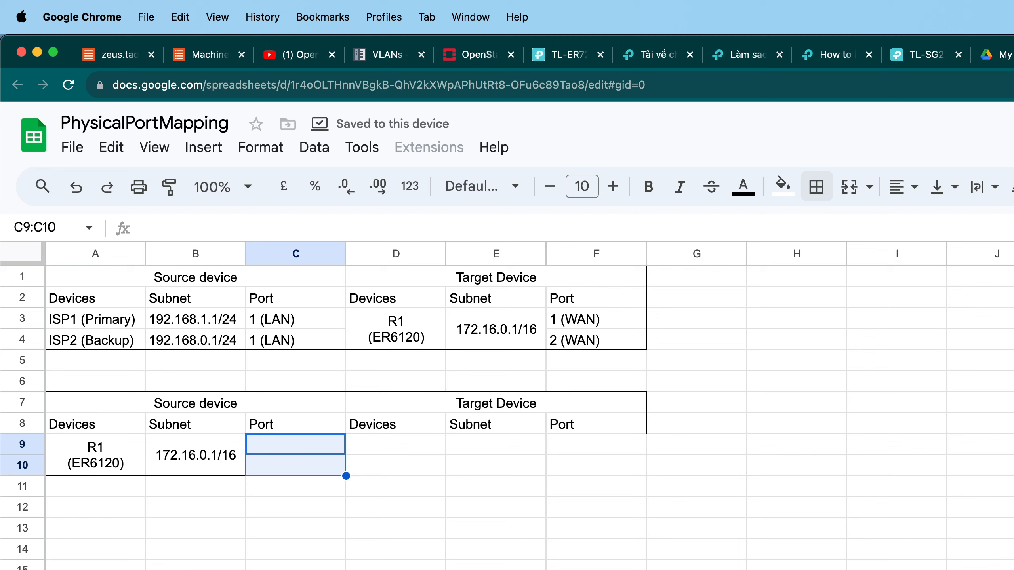
pyautogui.click(849, 186)
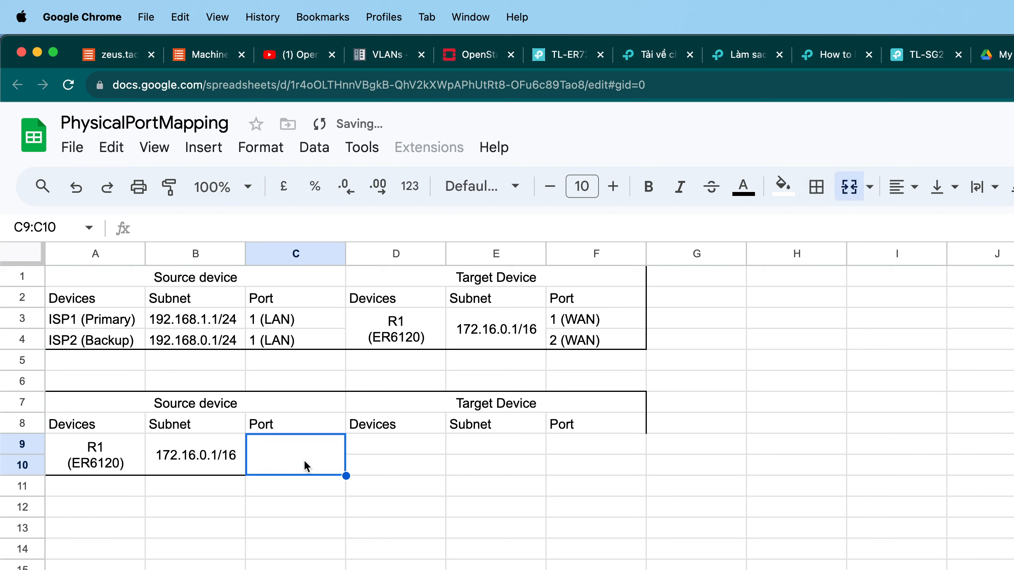
pyautogui.write('LAN')
pyautogui.press('BackSpace')
pyautogui.press('BackSpace')
pyautogui.press('BackSpace')
pyautogui.write('5 (LAN)')
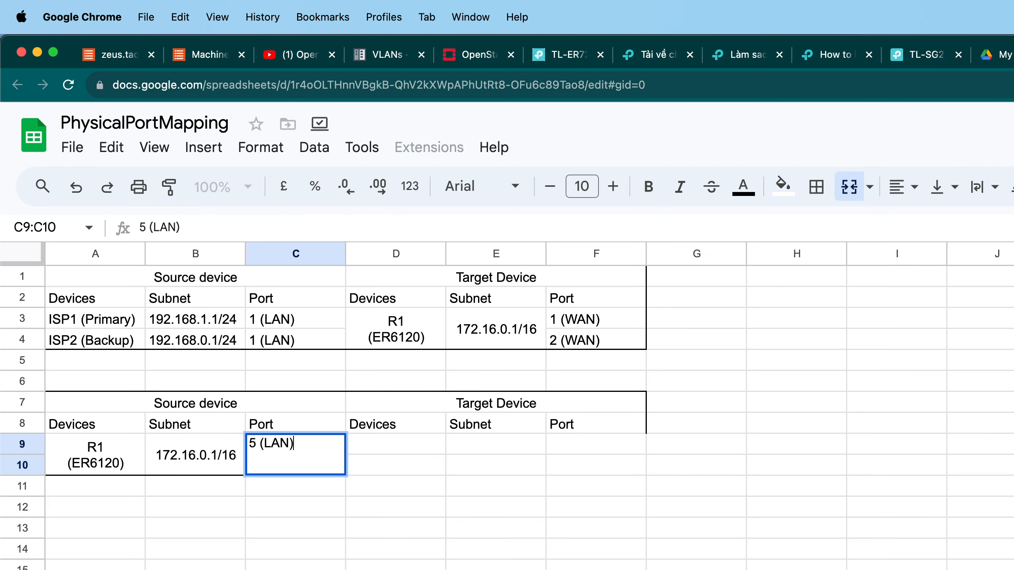
# Center the 5 (LAN) port horizontally and vertically in the merged C9:C10 cell.
pyautogui.click(439, 450)
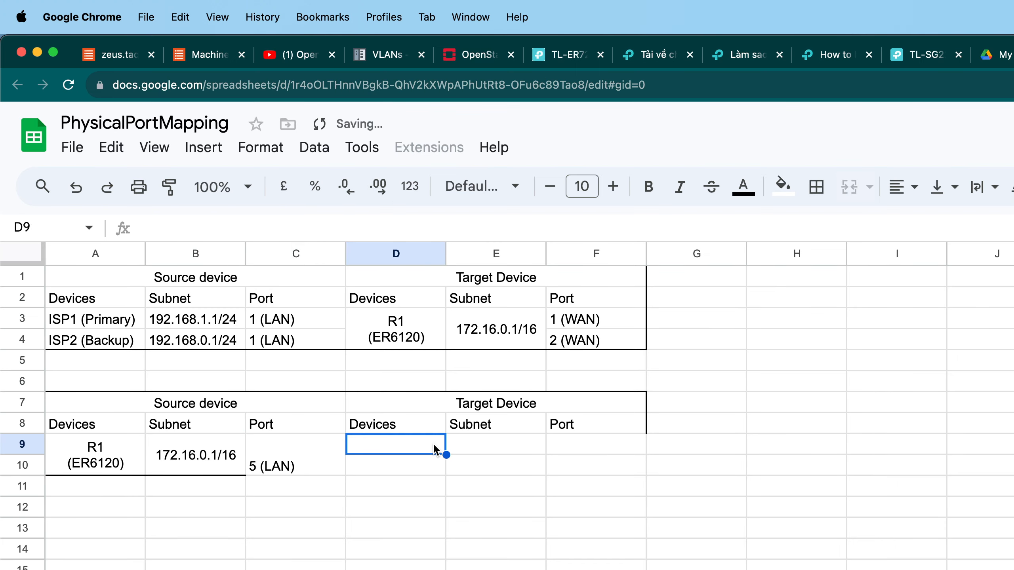
pyautogui.click(317, 464)
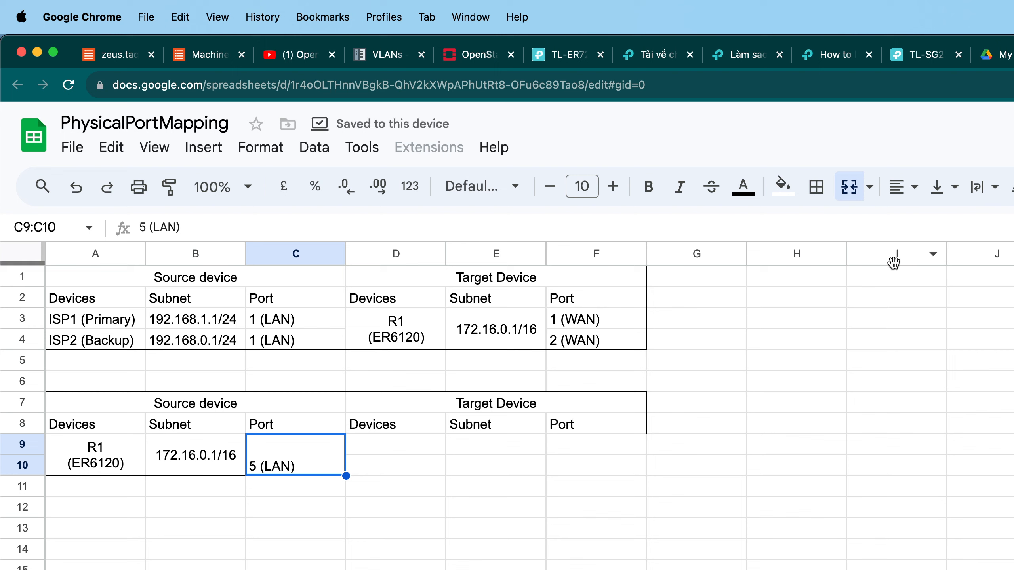
pyautogui.click(904, 186)
pyautogui.click(926, 225)
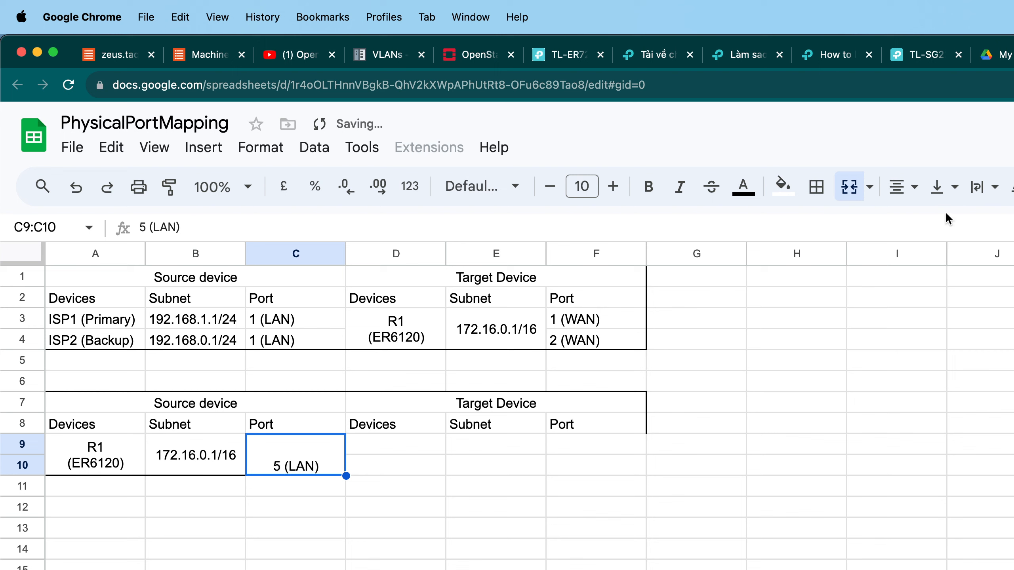
pyautogui.click(943, 188)
pyautogui.click(973, 230)
pyautogui.click(534, 446)
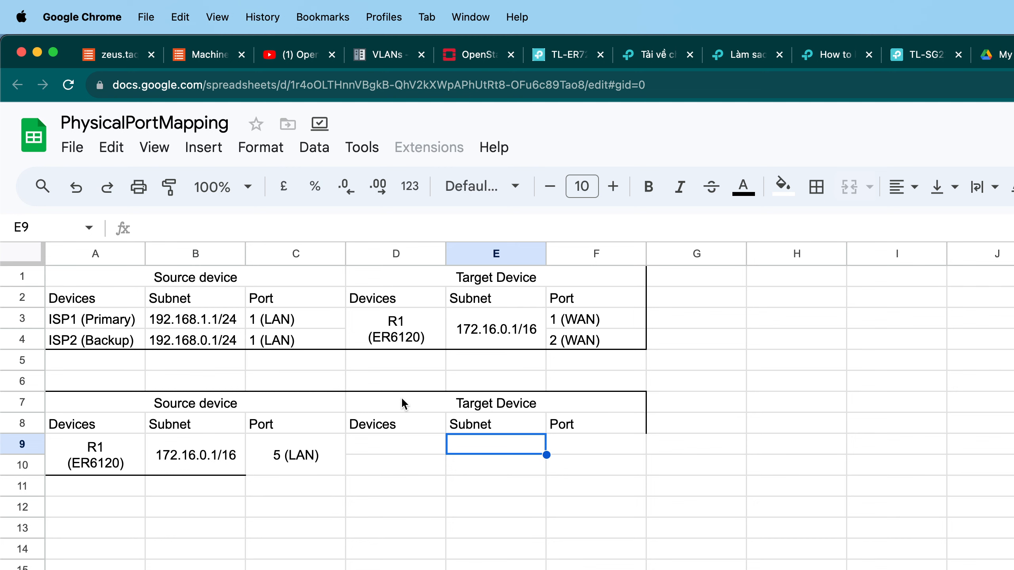
# Copy the Google Wifi (AP1) access point from the main network diagram into the switch diagram page.
pyautogui.hscroll(2, 564, 326)
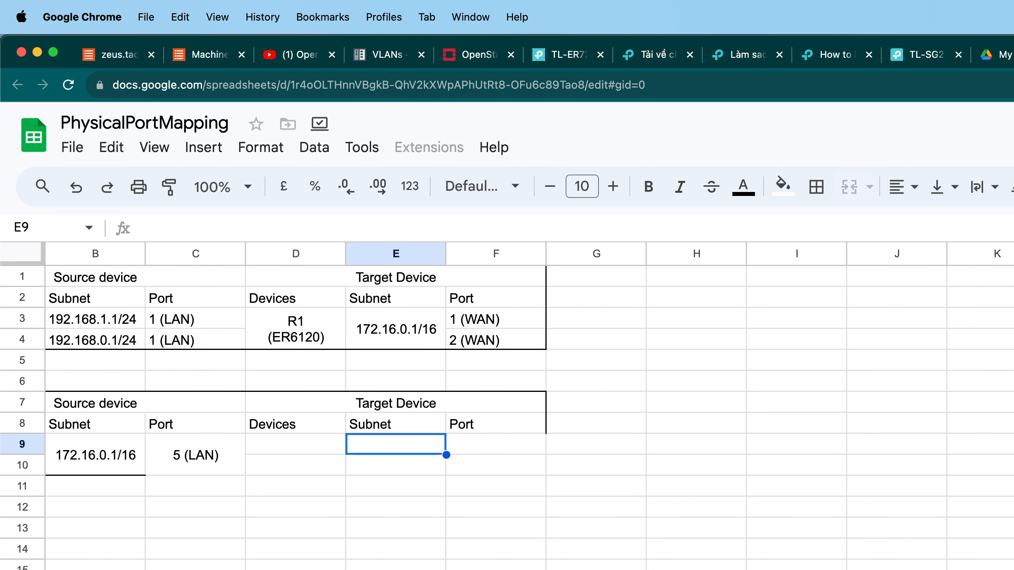
pyautogui.hotkey('ctrl', 'Tab')
pyautogui.scroll(-10, 918, 391)
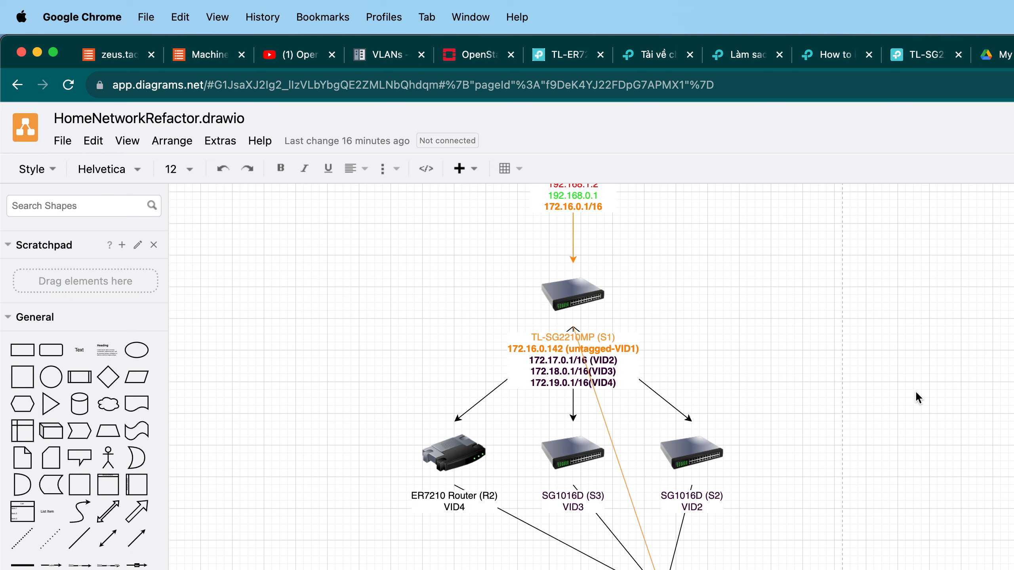
pyautogui.scroll(2, 915, 390)
pyautogui.scroll(-3, 915, 390)
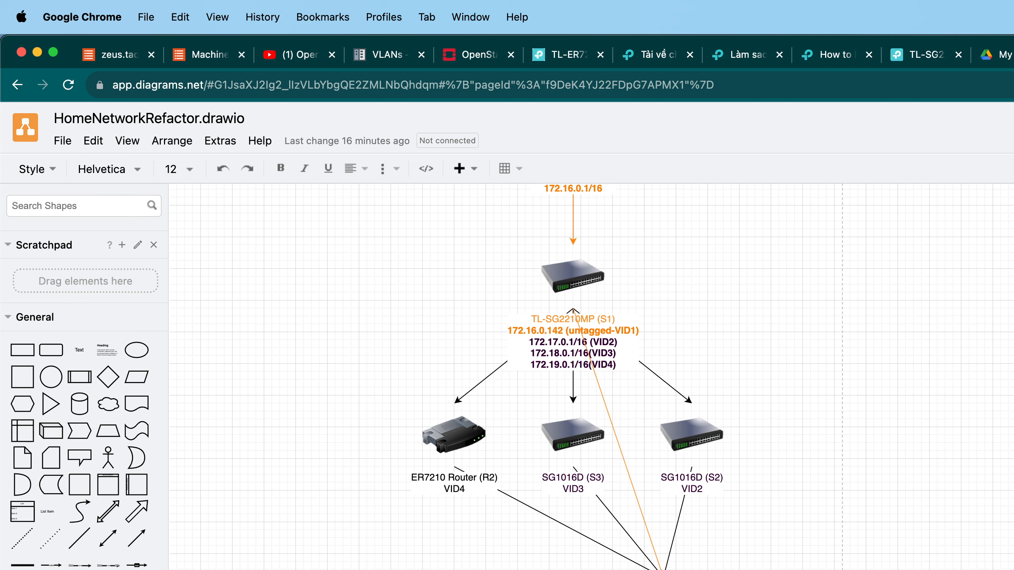
pyautogui.hotkey('ctrl', 'shift', 'pageup')
pyautogui.hscroll(10, 591, 377)
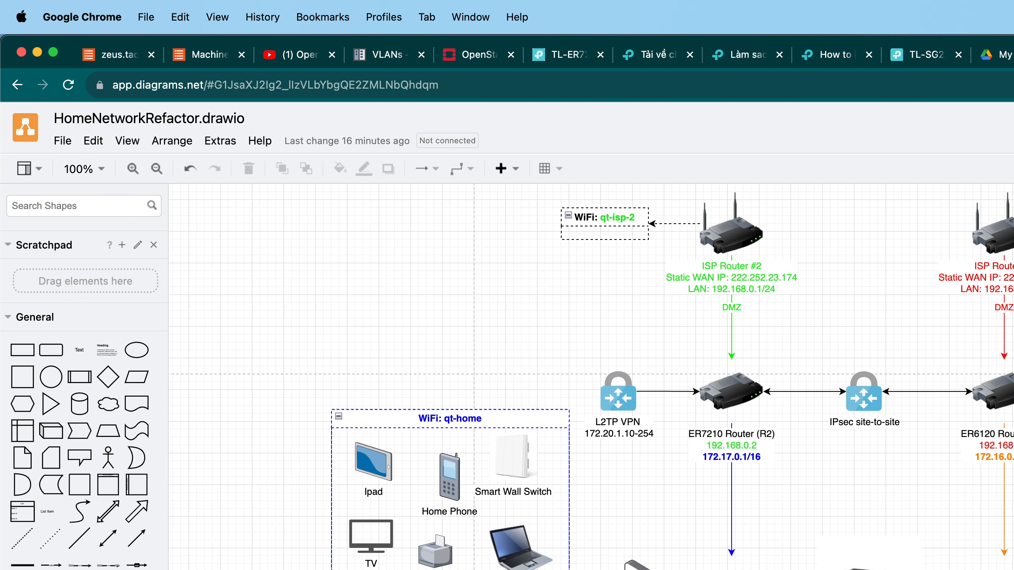
pyautogui.scroll(-4, 607, 563)
pyautogui.hscroll(5, 606, 563)
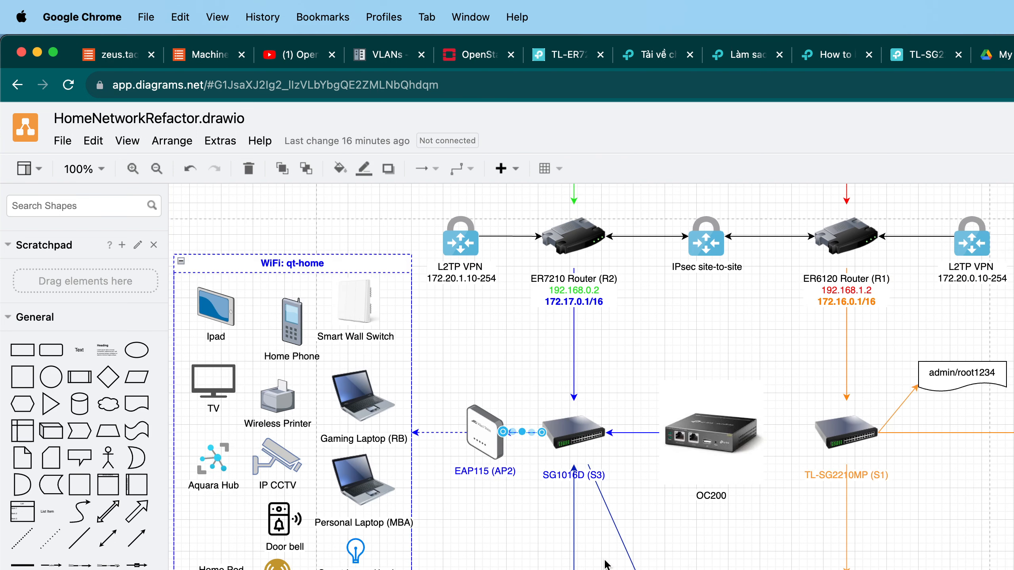
pyautogui.scroll(1, 936, 527)
pyautogui.moveTo(930, 537); pyautogui.dragTo(1013, 432)
pyautogui.press('super+c')
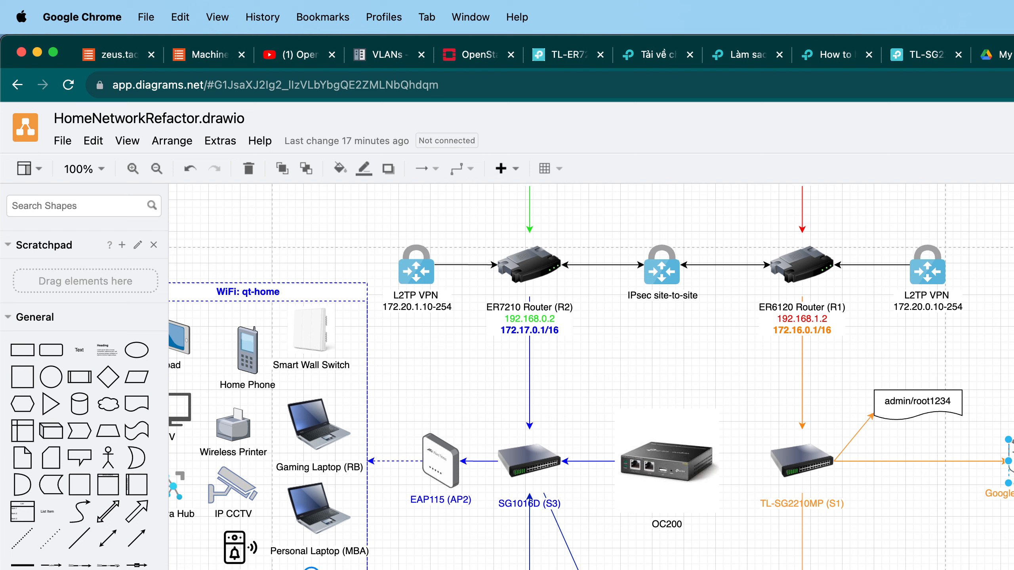
pyautogui.hotkey('ctrl', 'shift', 'pagedown')
pyautogui.press('super+v')
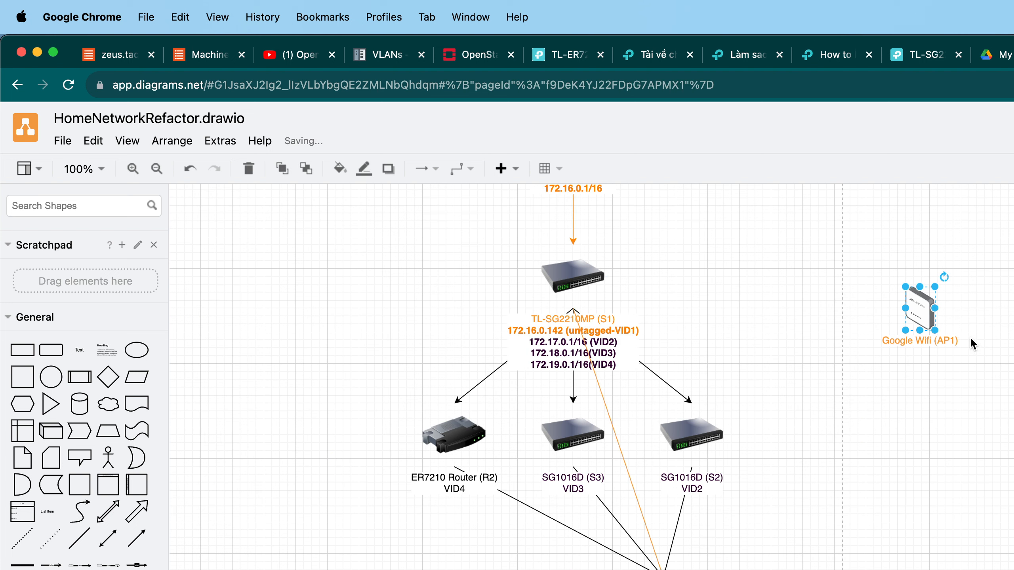
# Copy the EAP115 (AP2) access point into the same page and place it below the Google Wifi.
pyautogui.hotkey('ctrl', 'shift', 'pageup')
pyautogui.moveTo(490, 527); pyautogui.dragTo(378, 406)
pyautogui.press('super+c')
pyautogui.hotkey('ctrl', 'shift', 'pagedown')
pyautogui.press('super+v')
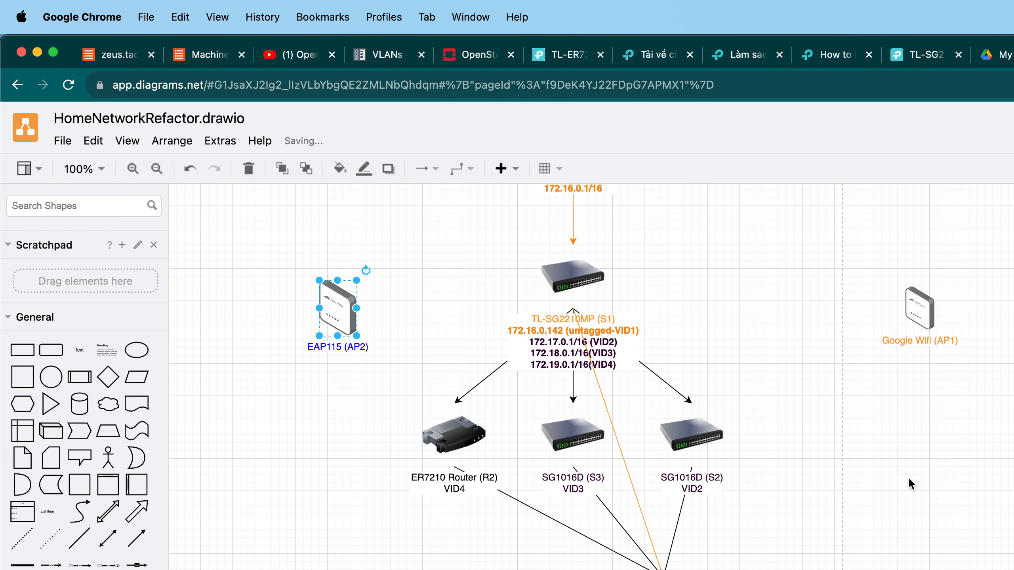
pyautogui.moveTo(338, 308); pyautogui.dragTo(917, 393)
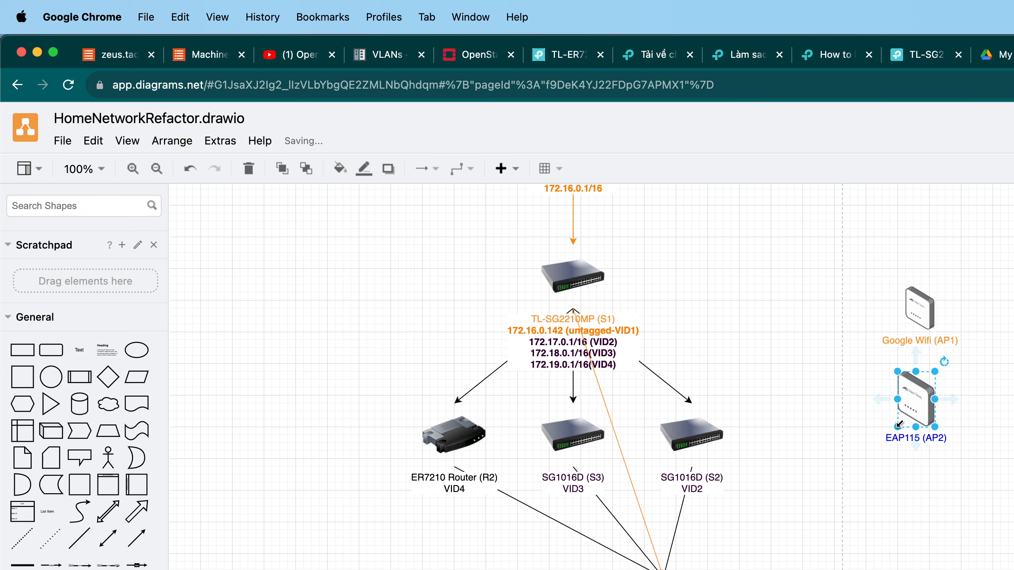
# Search the web for what EAP means in technology, then close the search tab.
pyautogui.press('super+t')
pyautogui.write('what is EAP')
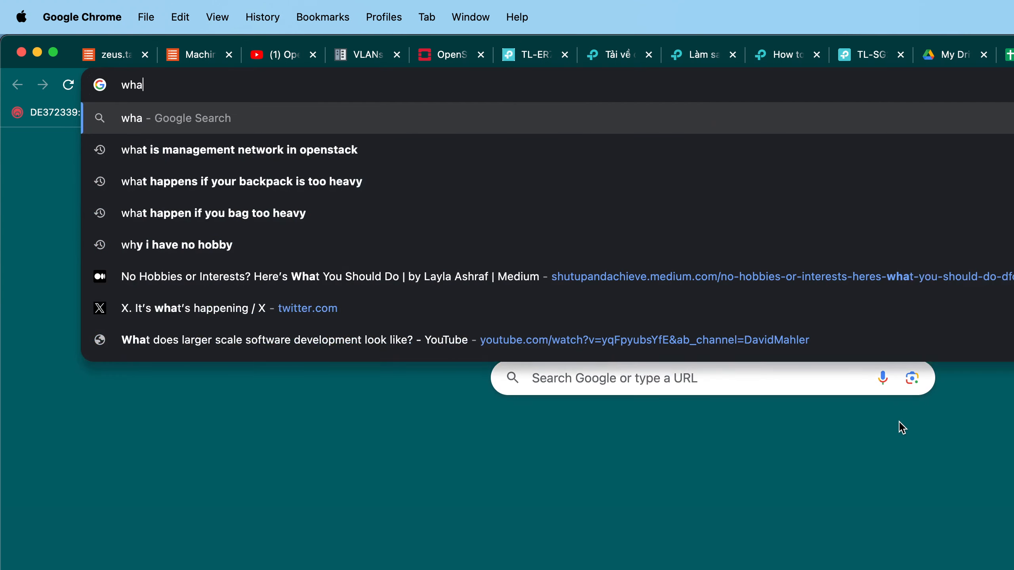
pyautogui.press('Return')
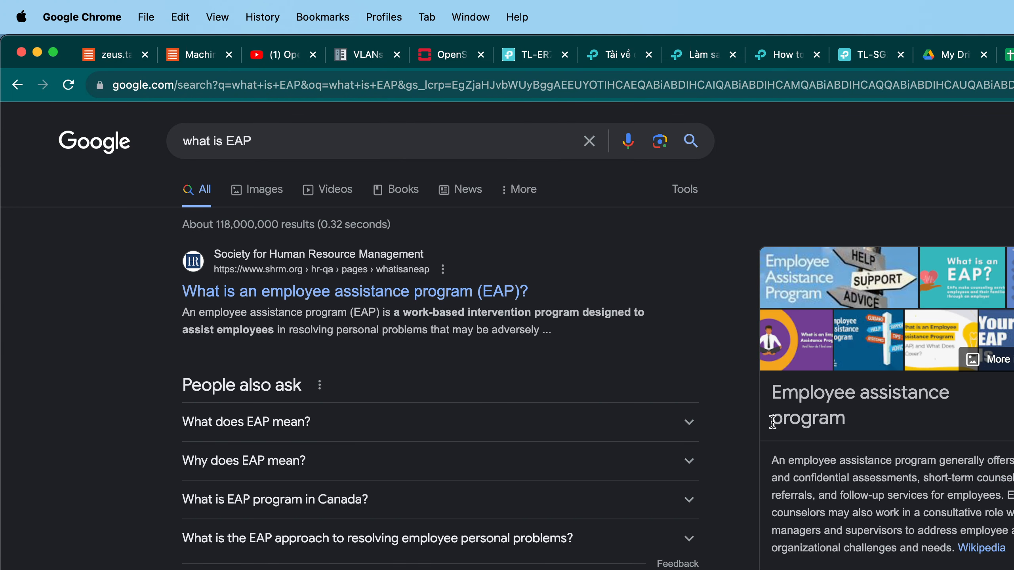
pyautogui.click(325, 143)
pyautogui.write('in ')
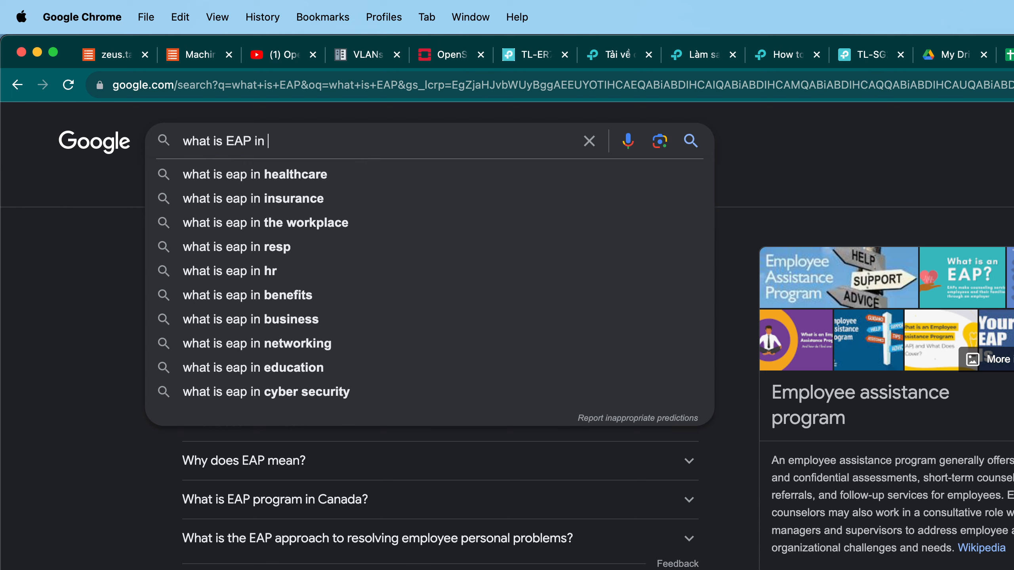
pyautogui.write('technology')
pyautogui.press('Return')
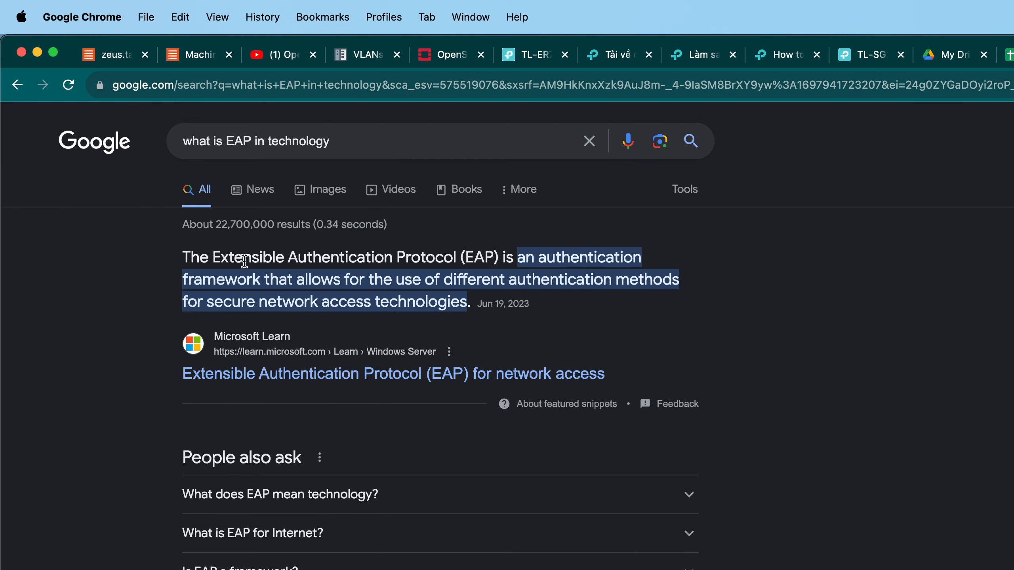
pyautogui.press('super+w')
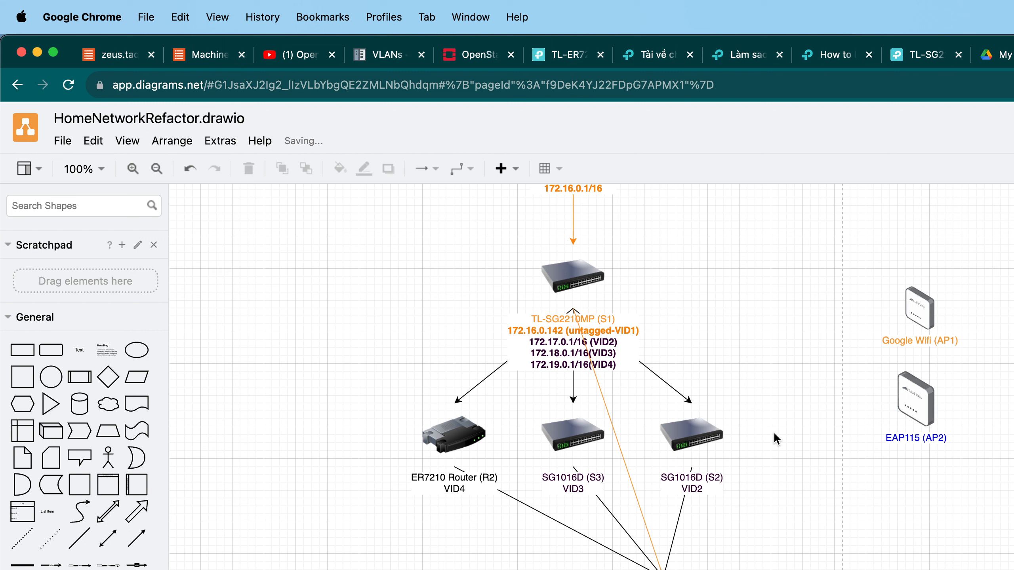
# Move the Google Wifi and EAP115 access points closer to the TL-SG2210MP switch.
pyautogui.moveTo(926, 304); pyautogui.dragTo(841, 295)
pyautogui.moveTo(914, 398); pyautogui.dragTo(834, 406)
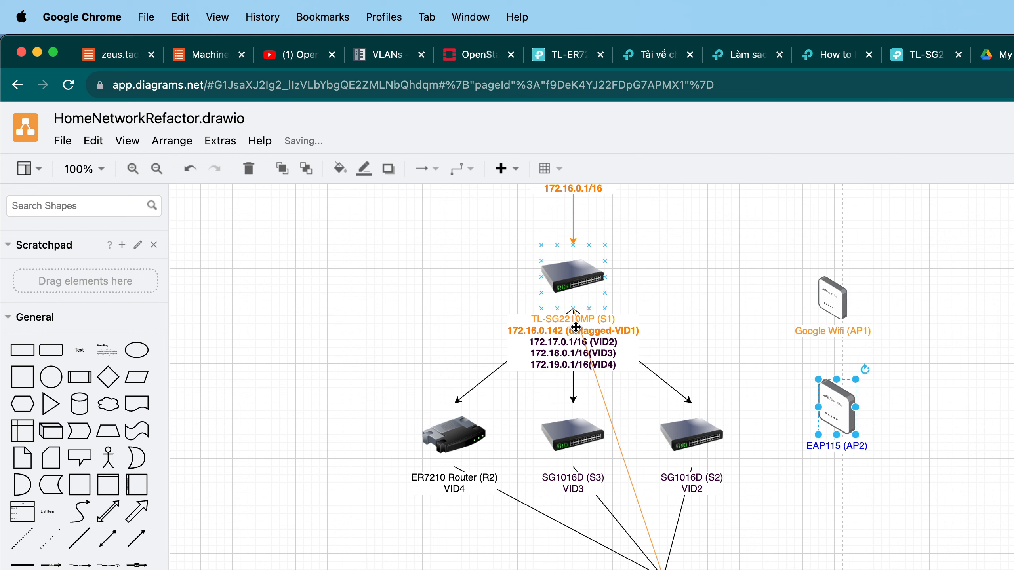
pyautogui.moveTo(833, 296); pyautogui.dragTo(793, 286)
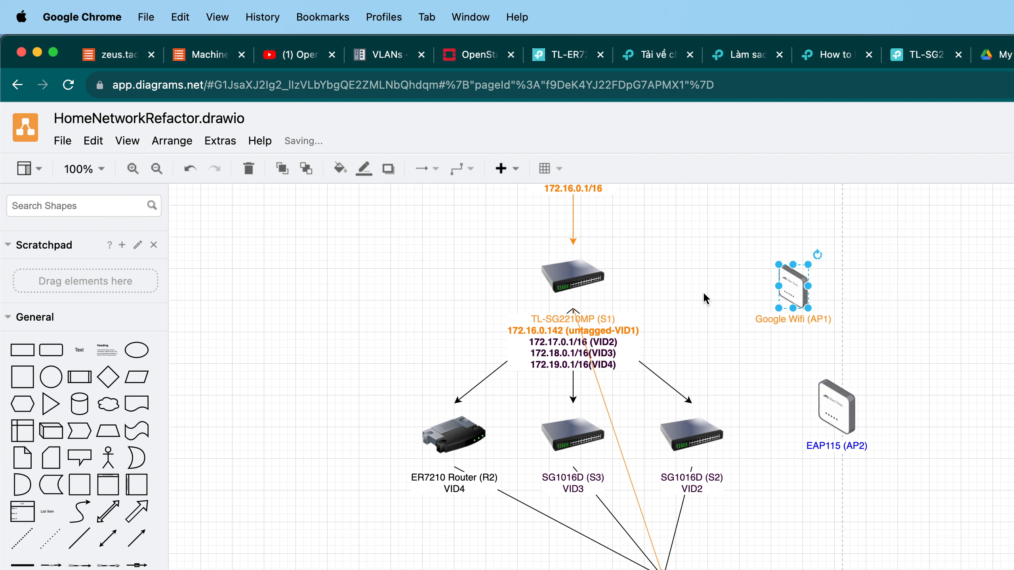
pyautogui.scroll(4, 778, 351)
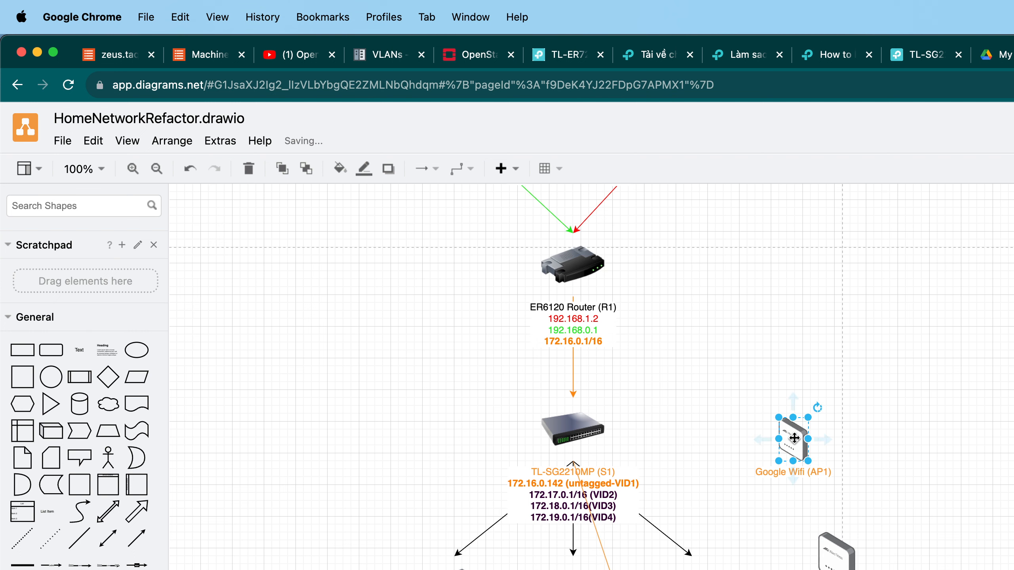
pyautogui.moveTo(794, 438); pyautogui.dragTo(804, 438)
# Draw a connector from the TL-SG2210MP (S1) switch to the Google Wifi (AP1).
pyautogui.click(575, 427)
pyautogui.moveTo(622, 431)
pyautogui.moveTo(623, 431); pyautogui.dragTo(684, 438)
pyautogui.press('super+x')
pyautogui.click(581, 484)
pyautogui.moveTo(573, 461); pyautogui.dragTo(789, 441)
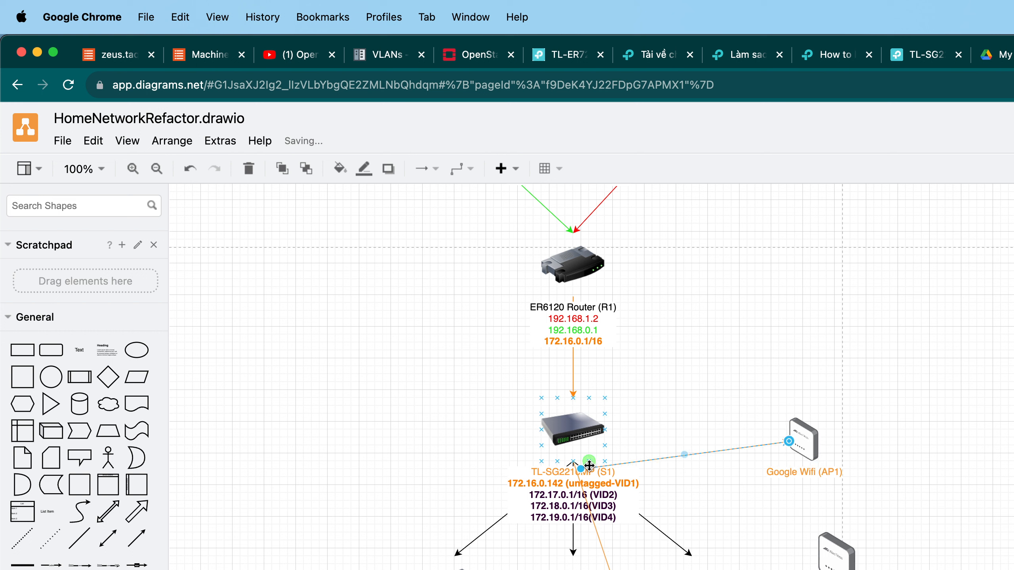
pyautogui.moveTo(589, 465); pyautogui.dragTo(599, 431)
# Reposition the Google Wifi (AP1) so the connector from the switch runs straight.
pyautogui.click(812, 446)
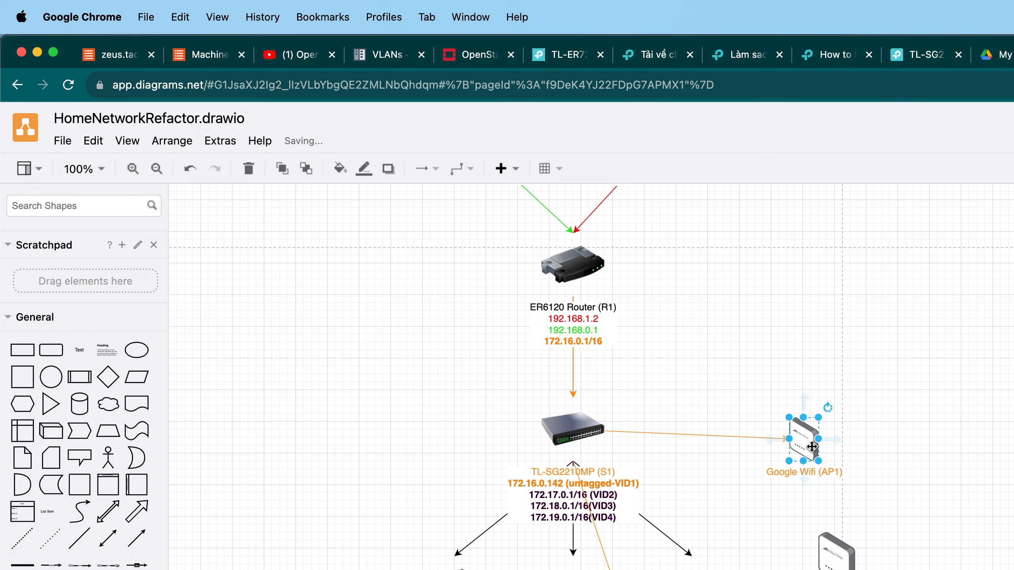
pyautogui.moveTo(817, 461); pyautogui.dragTo(803, 431)
pyautogui.press('super+z')
pyautogui.click(841, 568)
pyautogui.doubleClick(805, 512)
pyautogui.press('super+z')
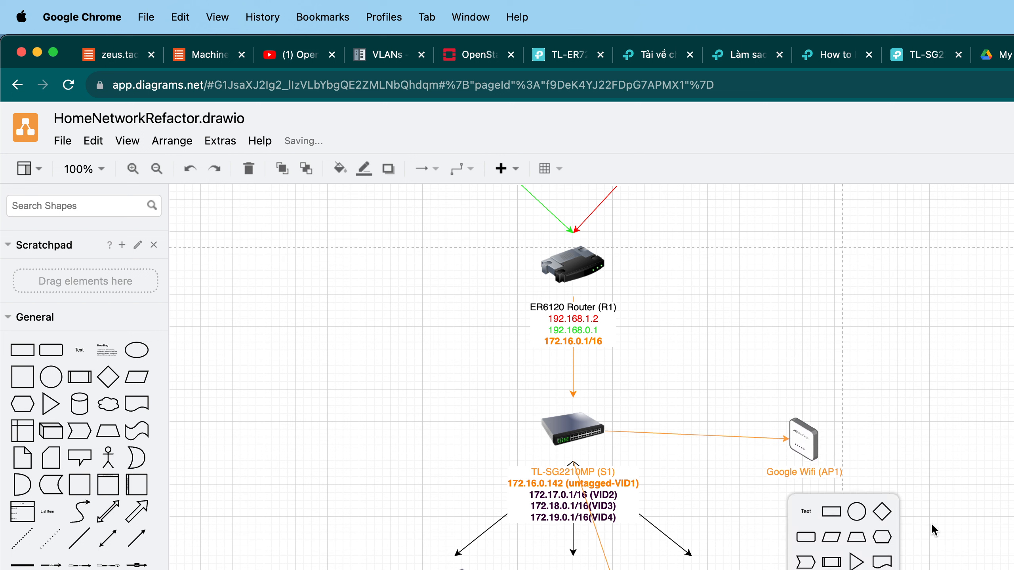
pyautogui.press('Escape')
pyautogui.moveTo(813, 445); pyautogui.dragTo(804, 427)
pyautogui.click(846, 402)
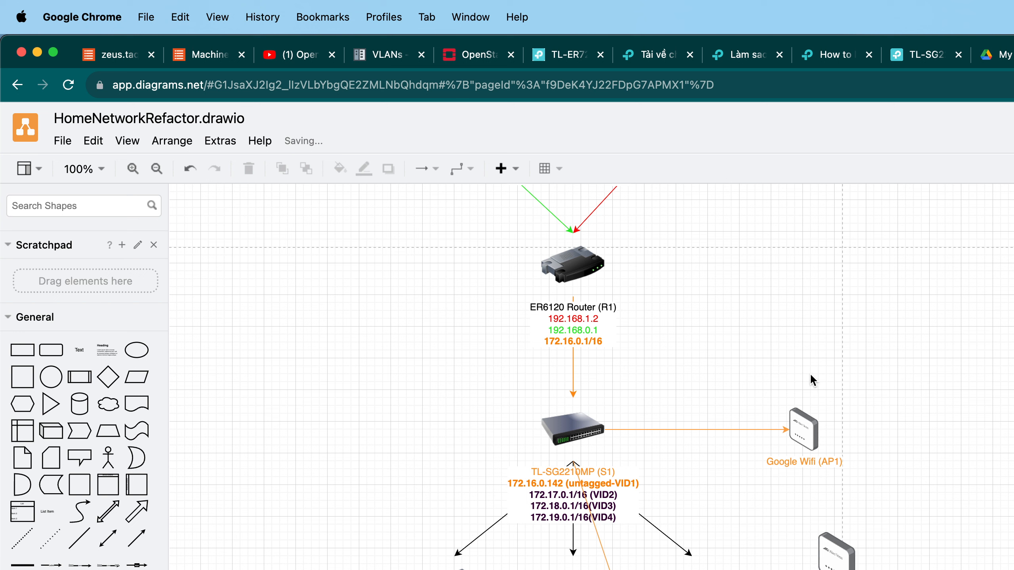
# Apply the blue colour 0000CC to the EAP115 (AP2) access point.
pyautogui.click(835, 565)
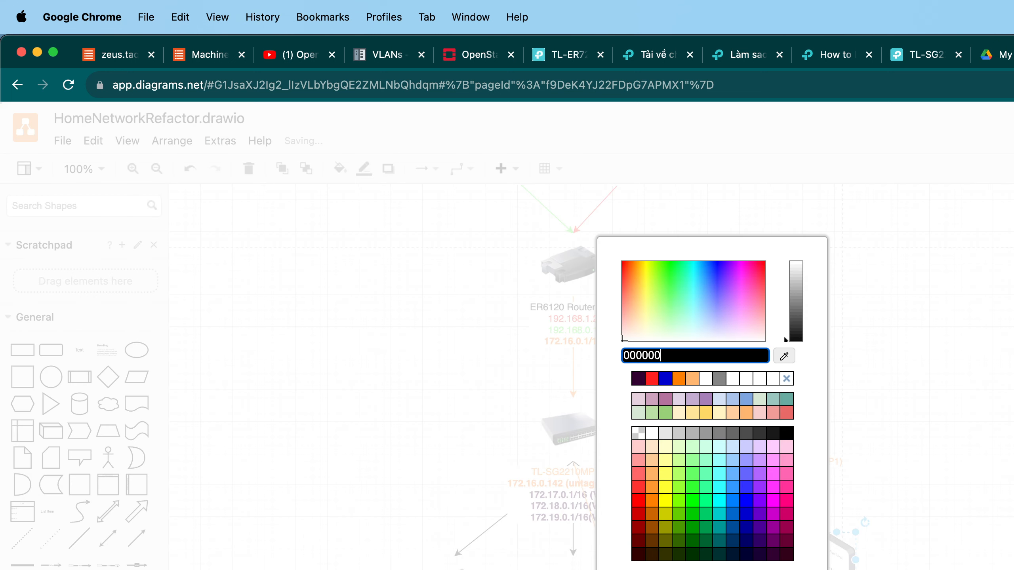
pyautogui.click(664, 379)
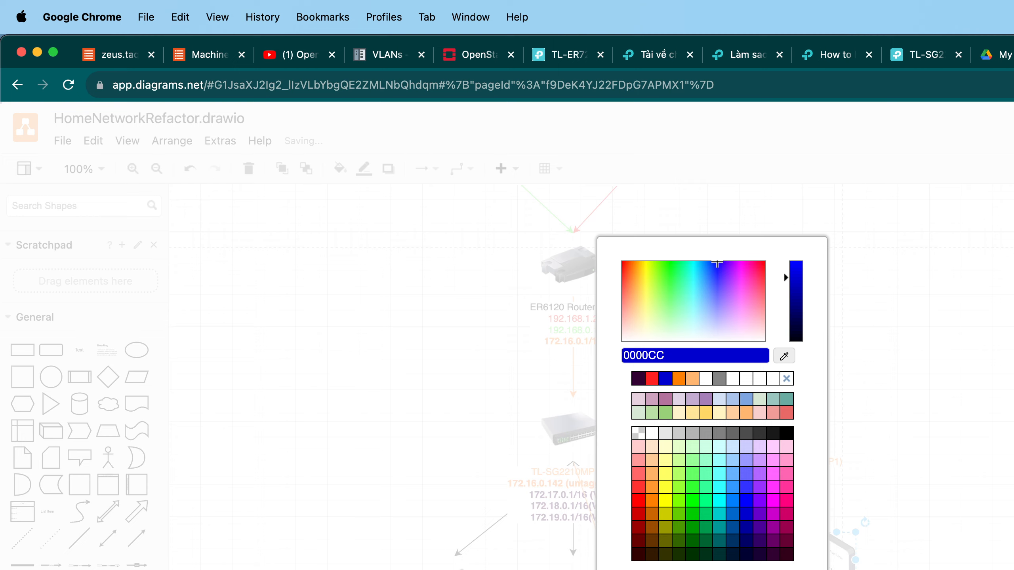
pyautogui.press('Return')
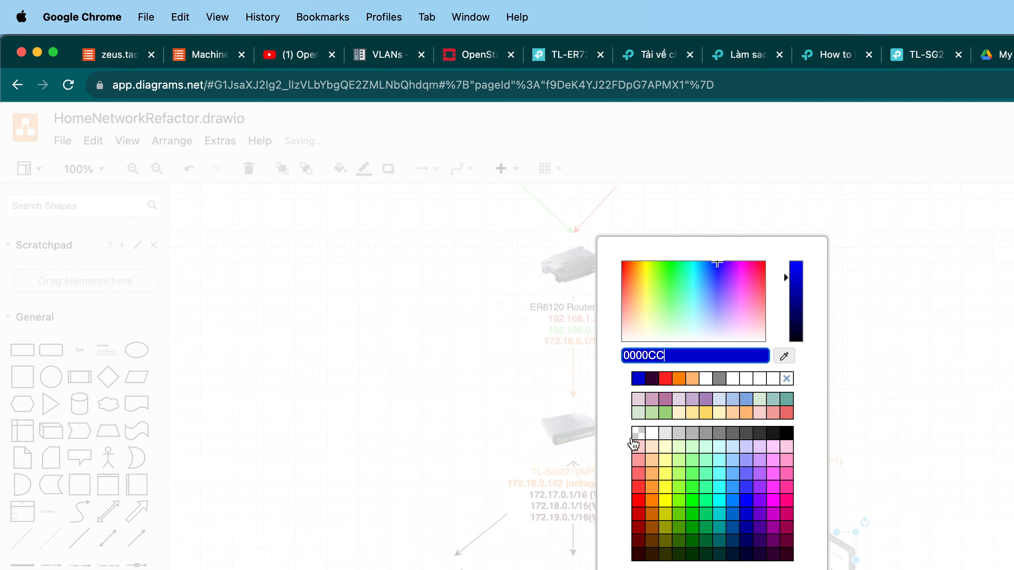
pyautogui.click(649, 381)
pyautogui.click(765, 569)
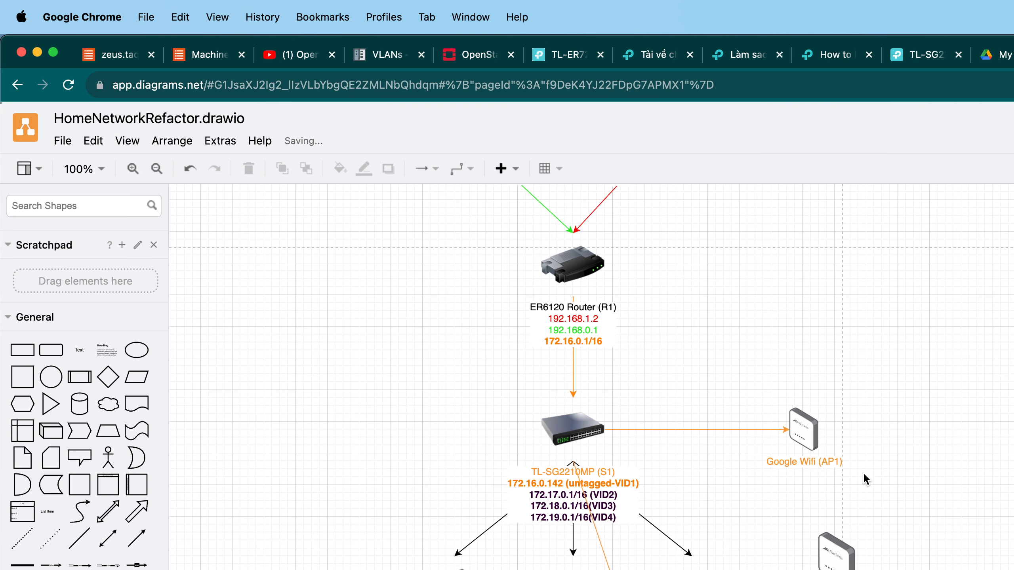
# Examine the ISP router labels and their WAN and LAN addresses in the diagram.
pyautogui.moveTo(873, 490); pyautogui.dragTo(728, 352)
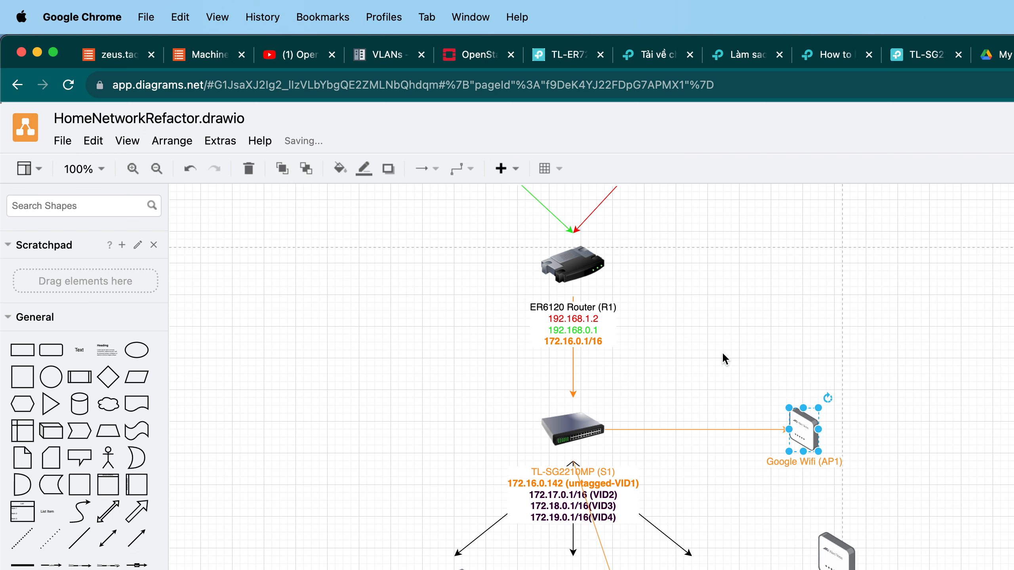
pyautogui.scroll(5, 709, 350)
pyautogui.moveTo(809, 304); pyautogui.dragTo(682, 244)
pyautogui.doubleClick(713, 267)
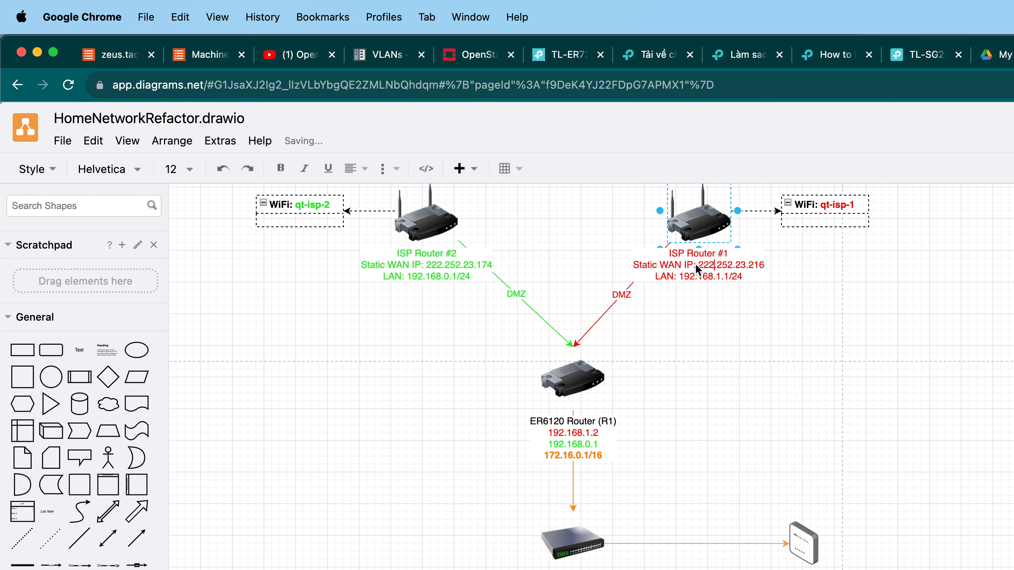
pyautogui.doubleClick(763, 265)
pyautogui.click(858, 519)
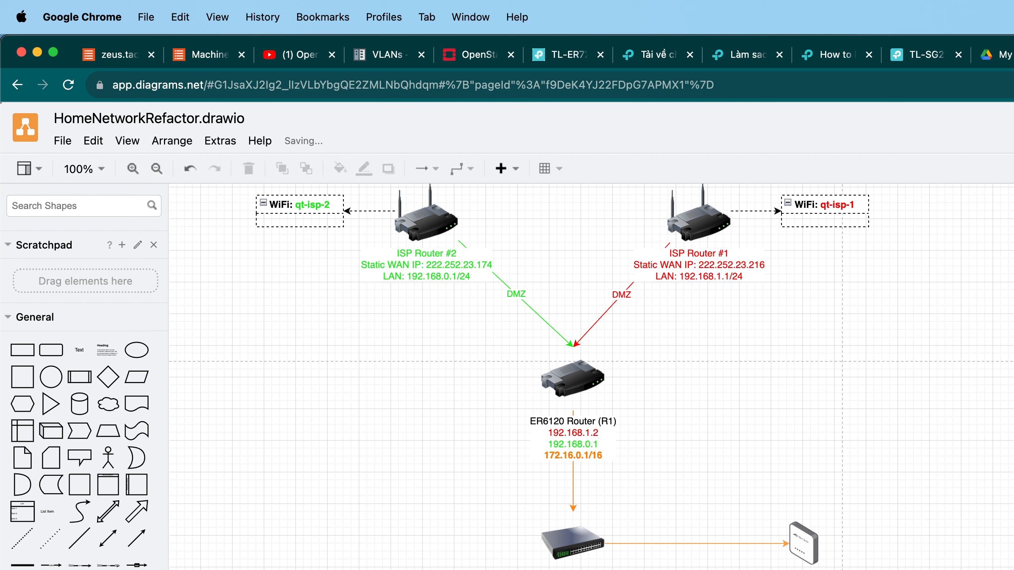
pyautogui.doubleClick(438, 262)
pyautogui.click(435, 264)
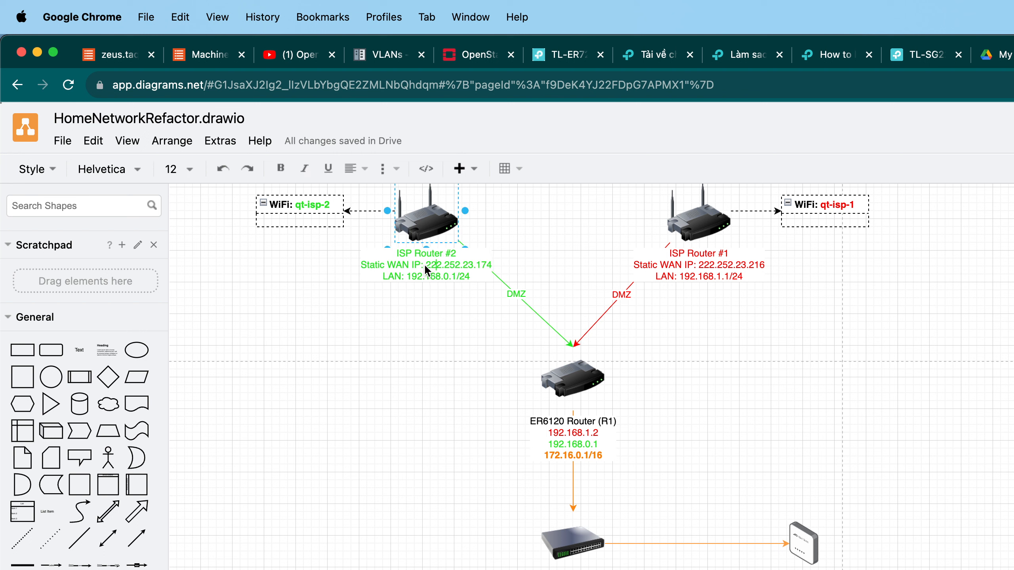
pyautogui.moveTo(423, 264); pyautogui.dragTo(496, 268)
pyautogui.click(757, 375)
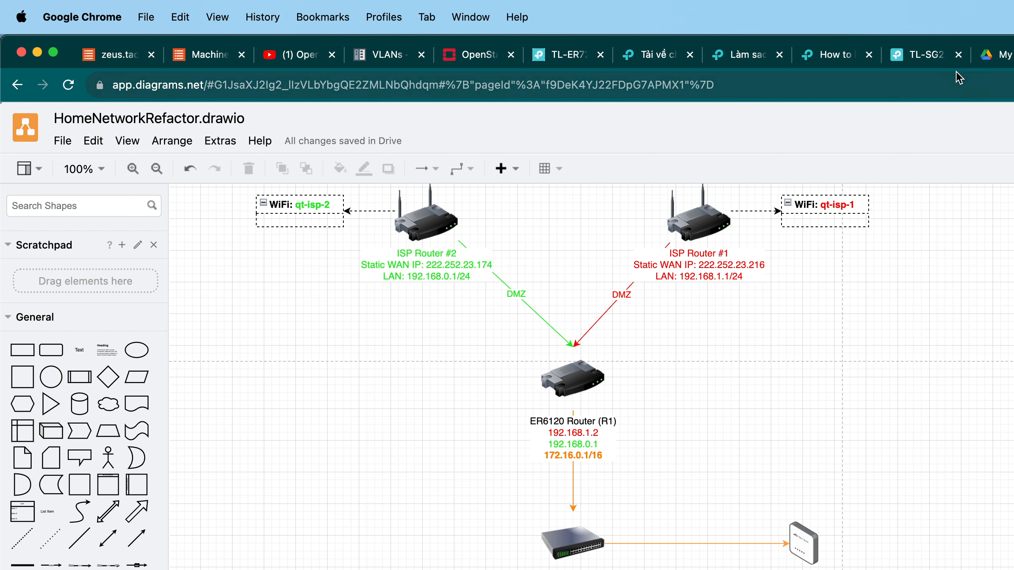
pyautogui.click(1013, 55)
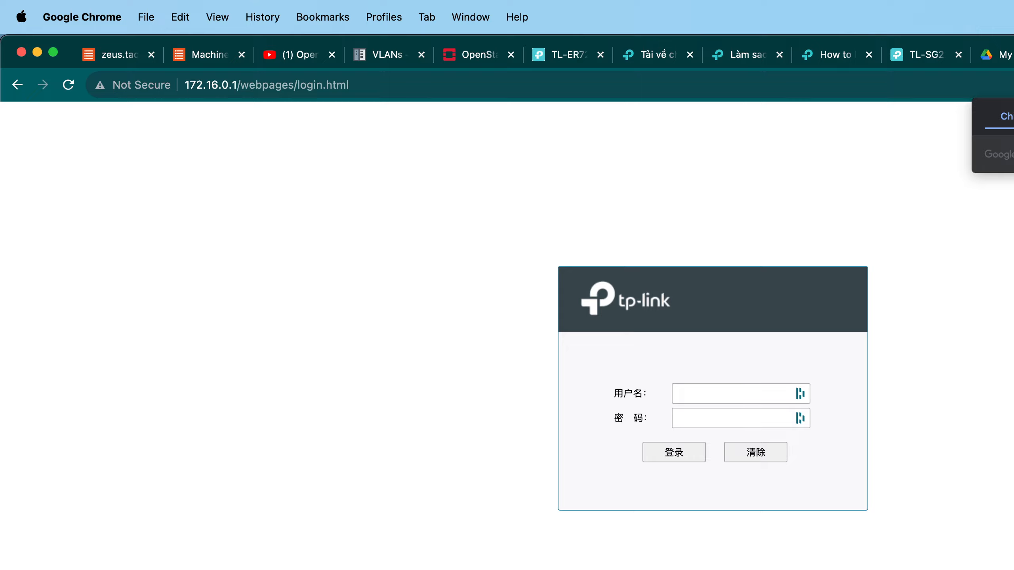
# Log in to the TP-Link router's web management page at 172.16.0.1.
pyautogui.click(737, 395)
pyautogui.click(704, 473)
pyautogui.click(667, 459)
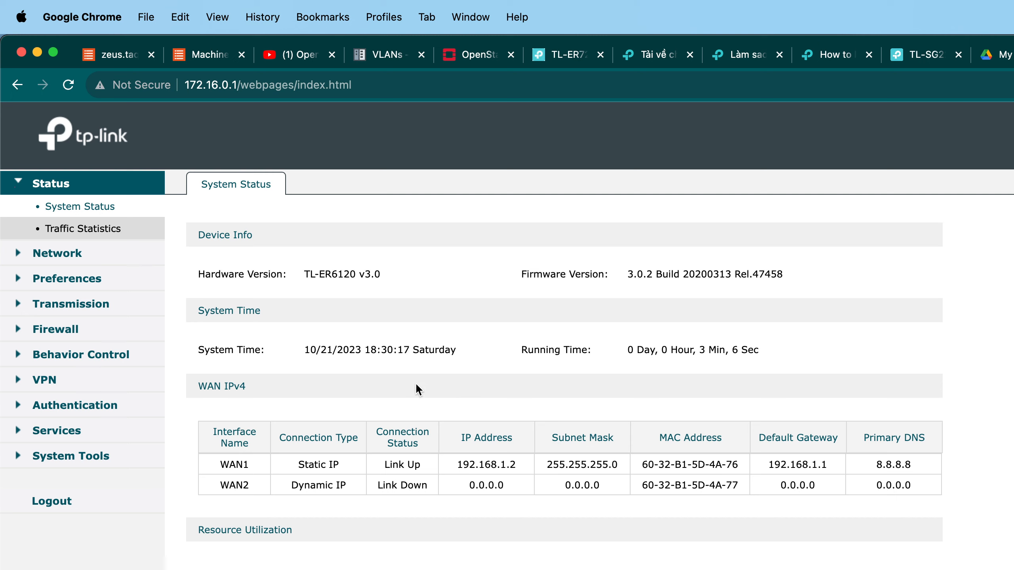
# Examine the router's WAN mode and the WAN1 and WAN2 connection settings, including their VLANs.
pyautogui.click(72, 256)
pyautogui.click(78, 233)
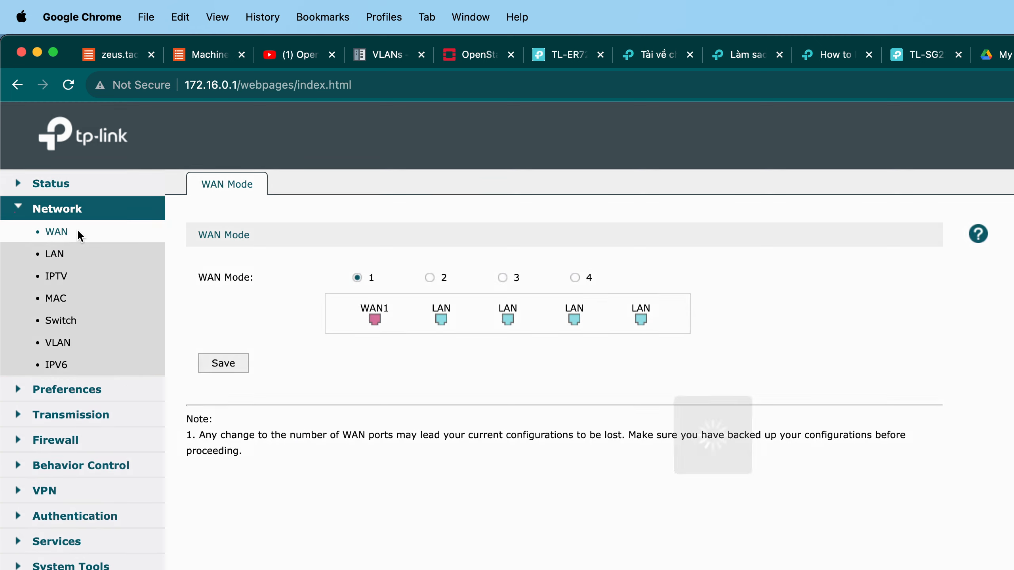
pyautogui.click(366, 280)
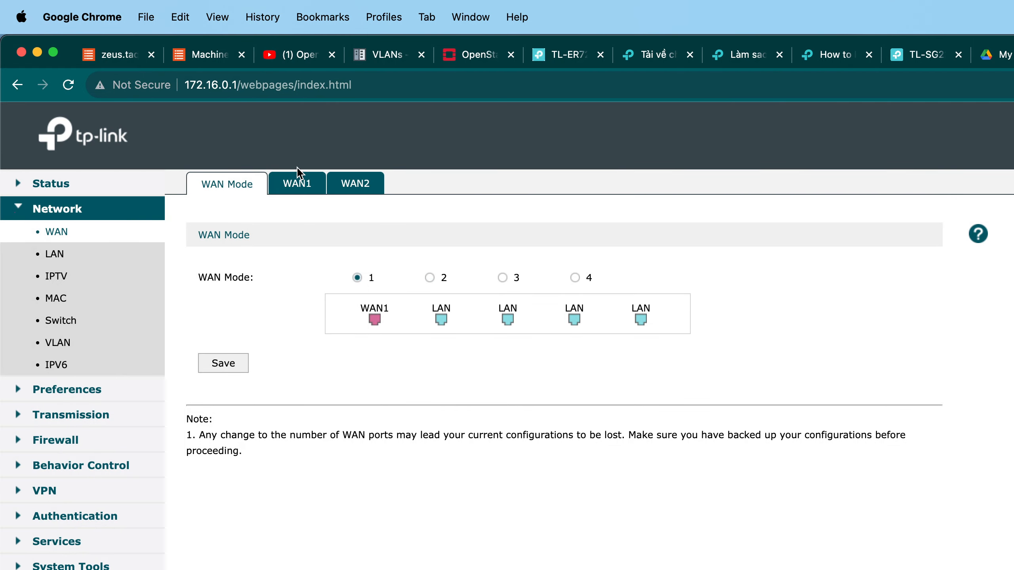
pyautogui.click(303, 180)
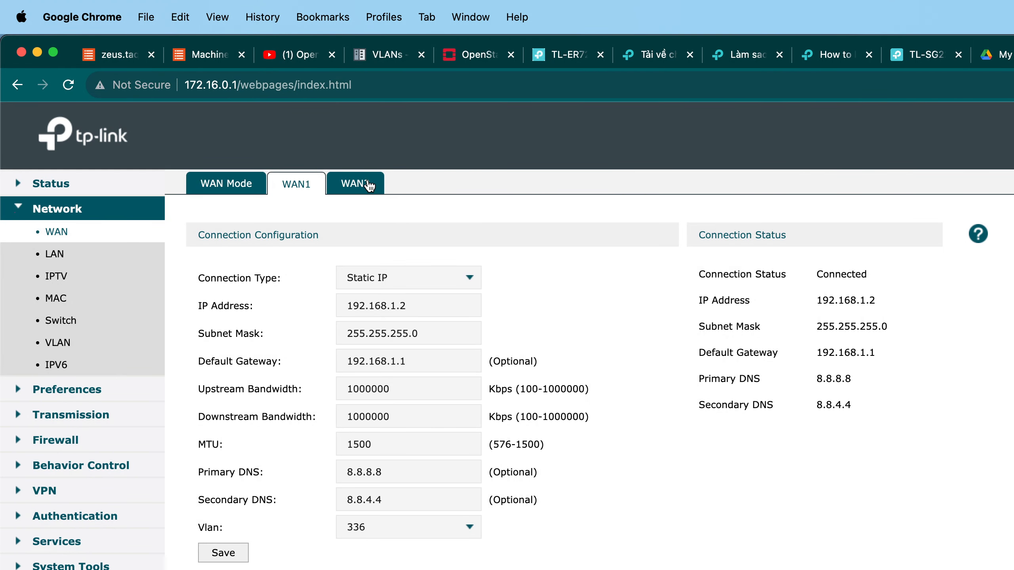
pyautogui.click(366, 185)
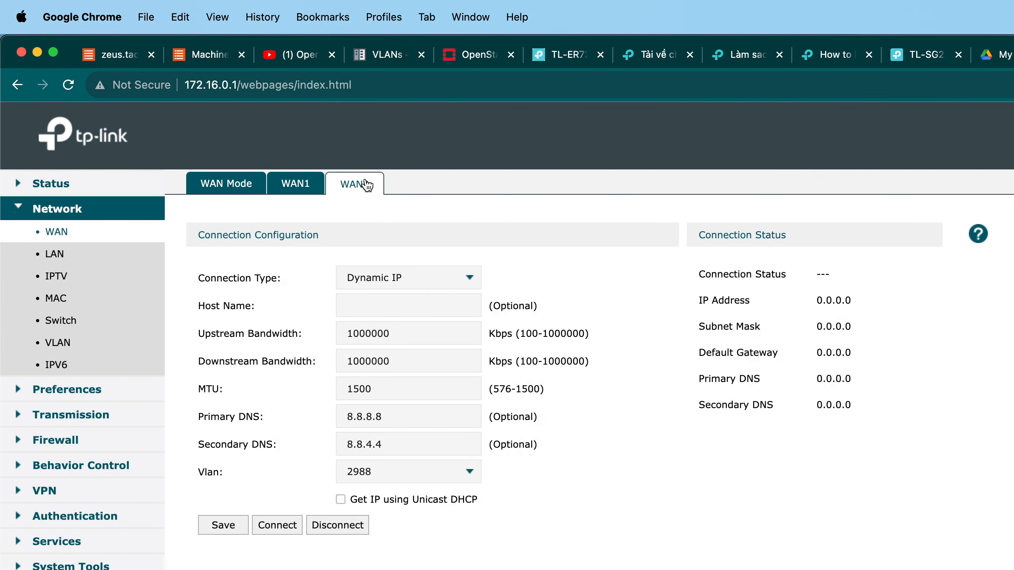
pyautogui.click(288, 184)
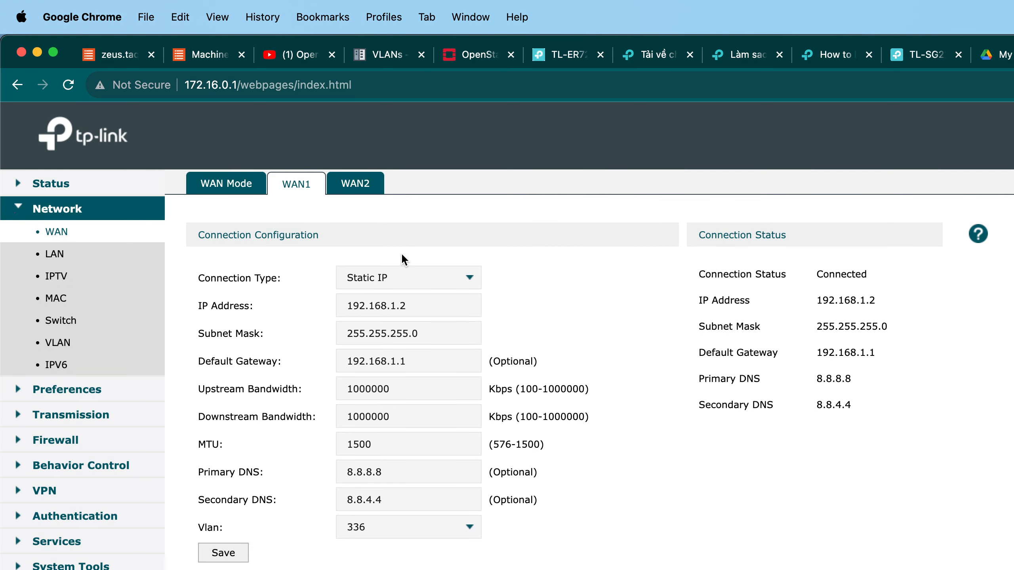
pyautogui.click(364, 185)
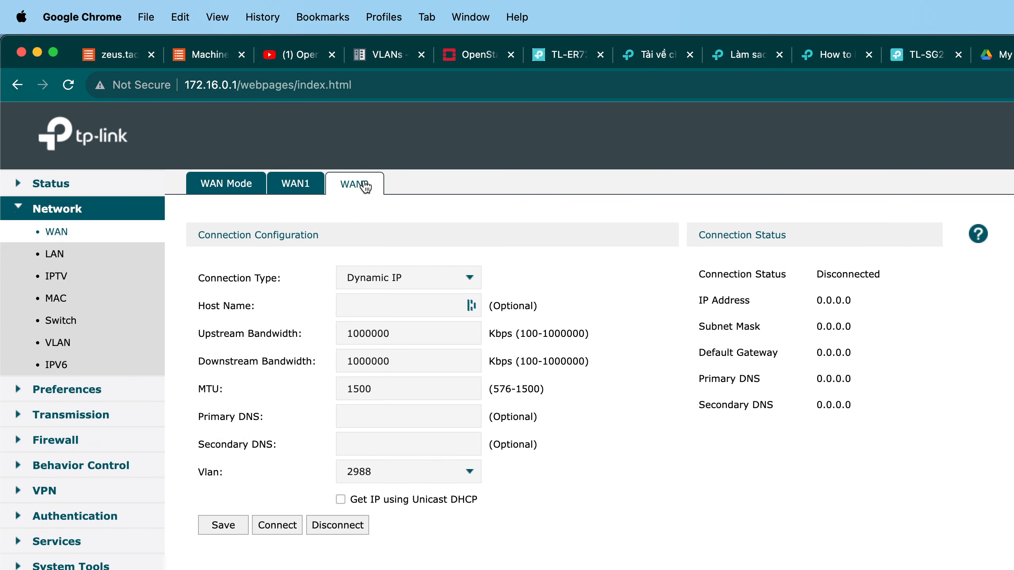
pyautogui.click(397, 468)
pyautogui.click(299, 180)
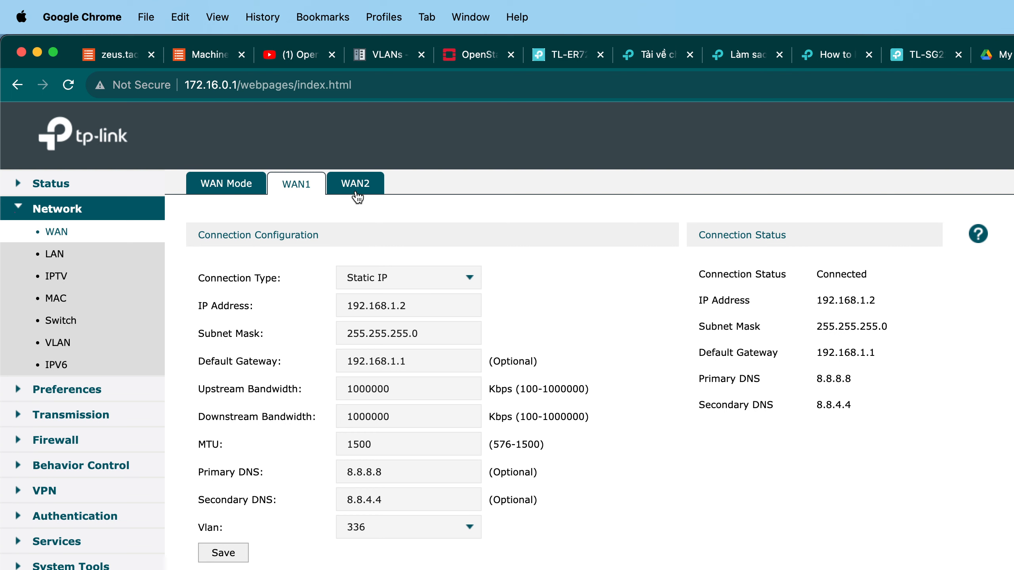
pyautogui.click(128, 251)
pyautogui.click(376, 335)
pyautogui.click(124, 233)
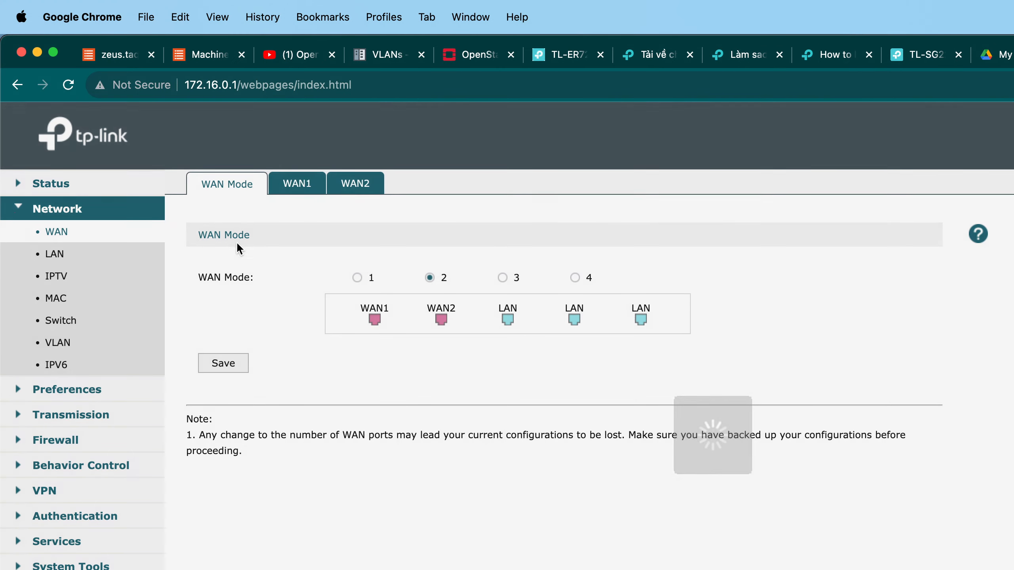
pyautogui.click(295, 183)
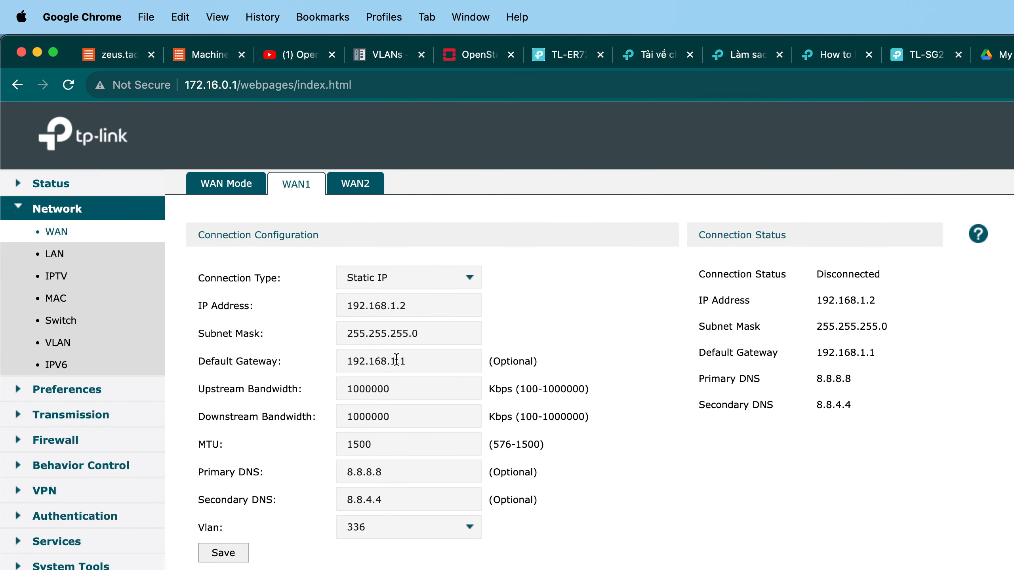
pyautogui.click(416, 526)
pyautogui.click(375, 182)
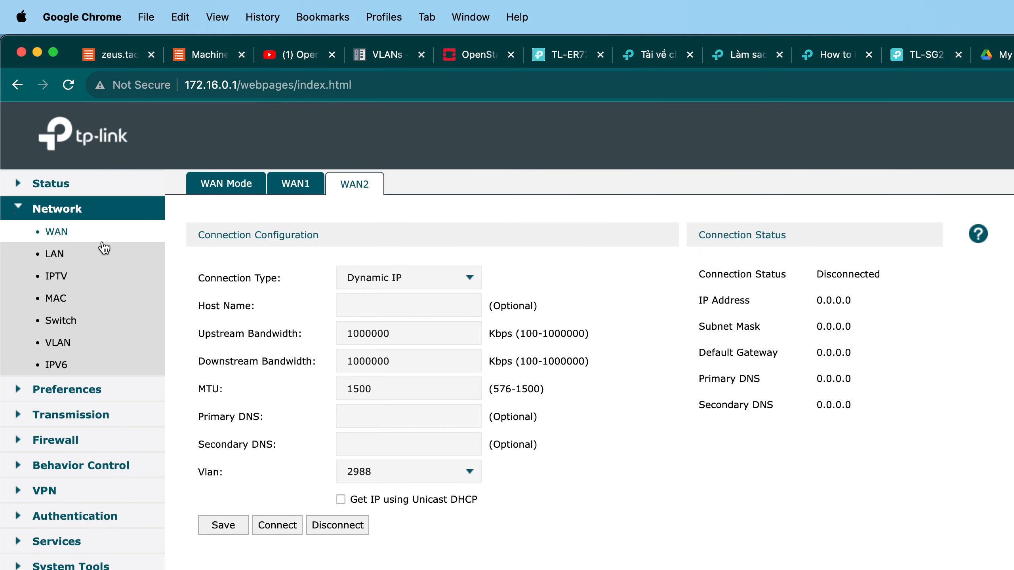
pyautogui.click(424, 479)
# Examine the router's LAN address, DHCP server range and address reservation settings.
pyautogui.click(96, 252)
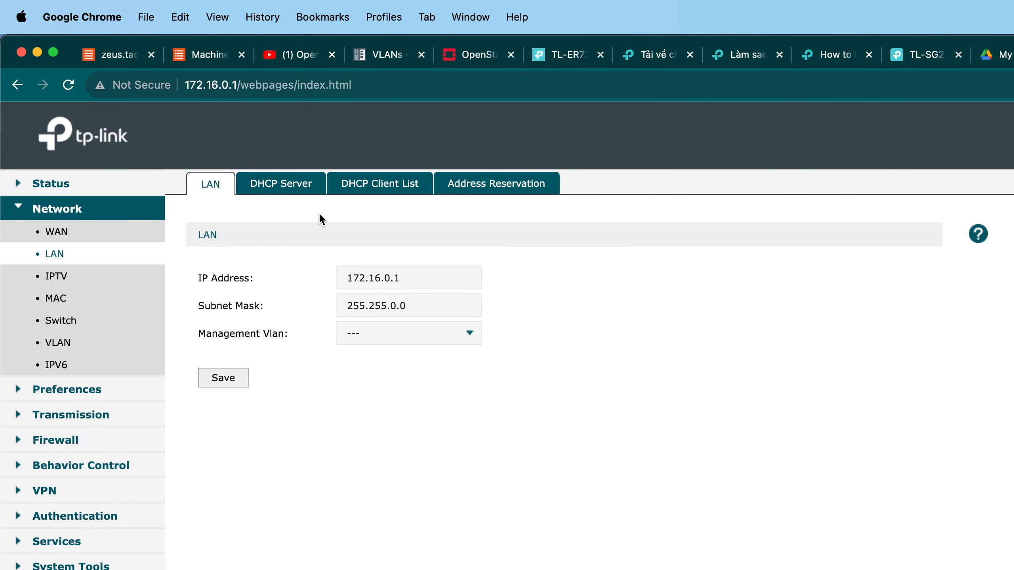
pyautogui.click(469, 187)
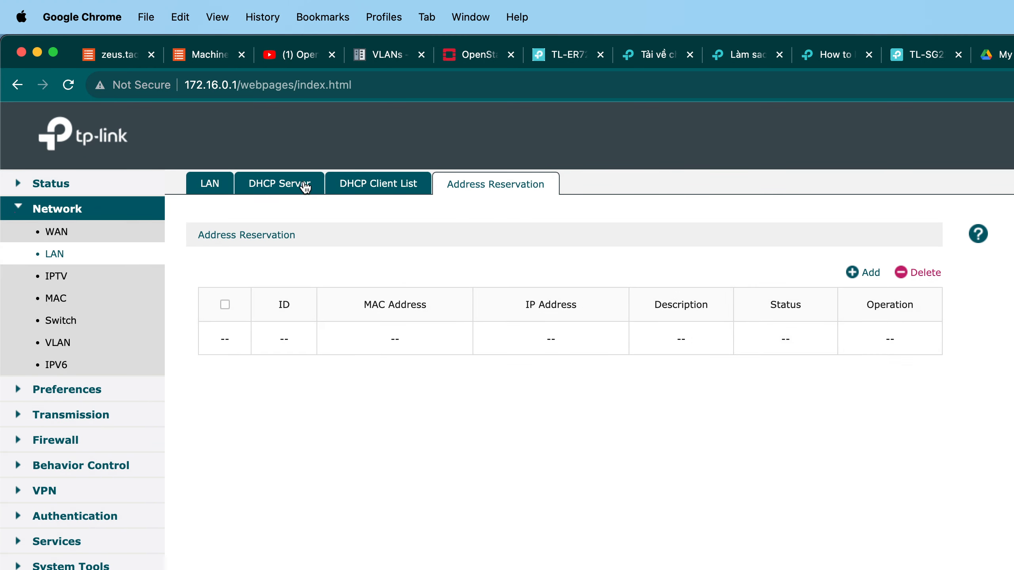
pyautogui.click(306, 186)
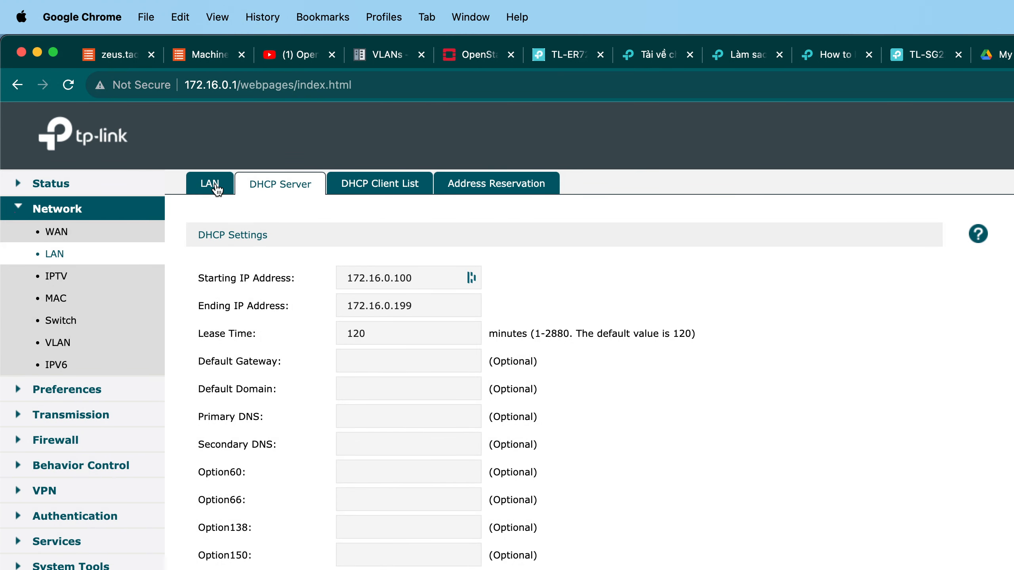
pyautogui.click(215, 185)
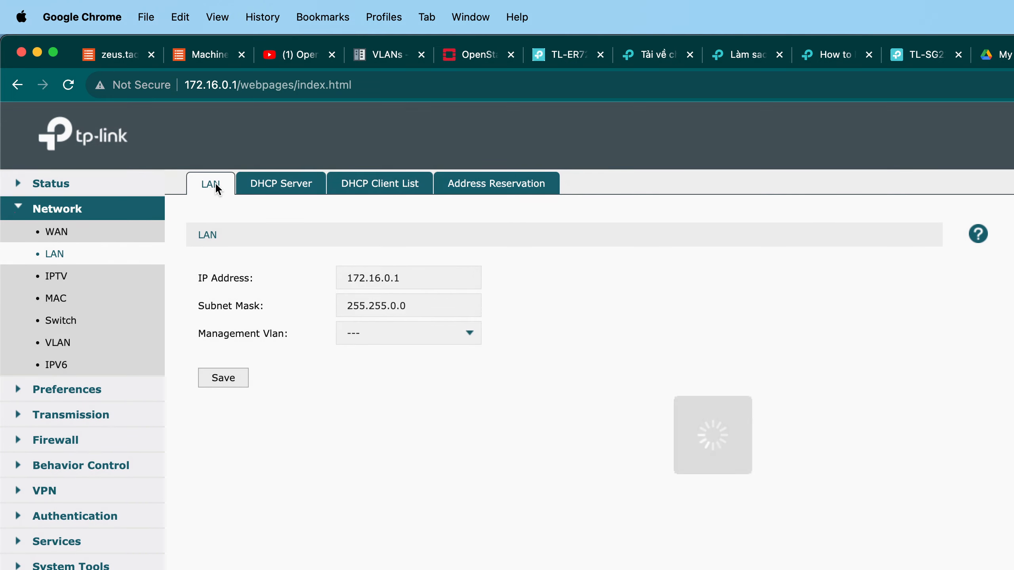
pyautogui.click(297, 187)
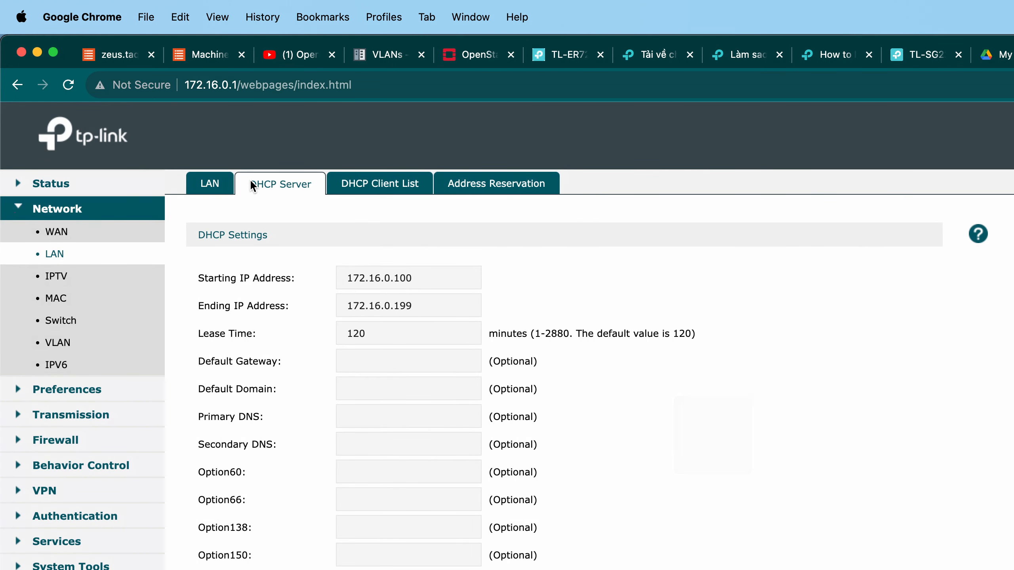
pyautogui.click(250, 186)
pyautogui.click(210, 184)
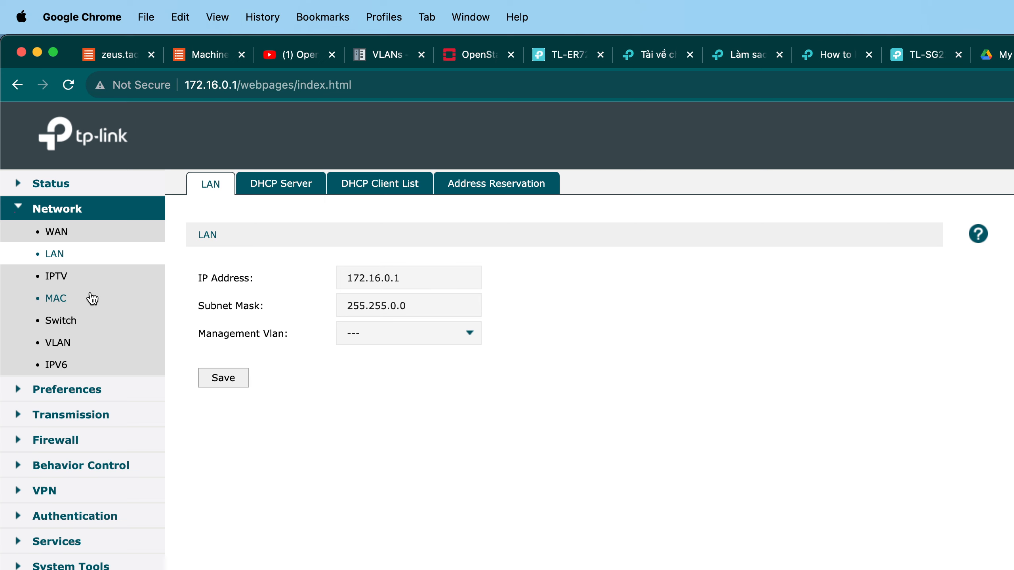
# Examine the router's VLAN list and the ports assigned to each VLAN.
pyautogui.click(71, 343)
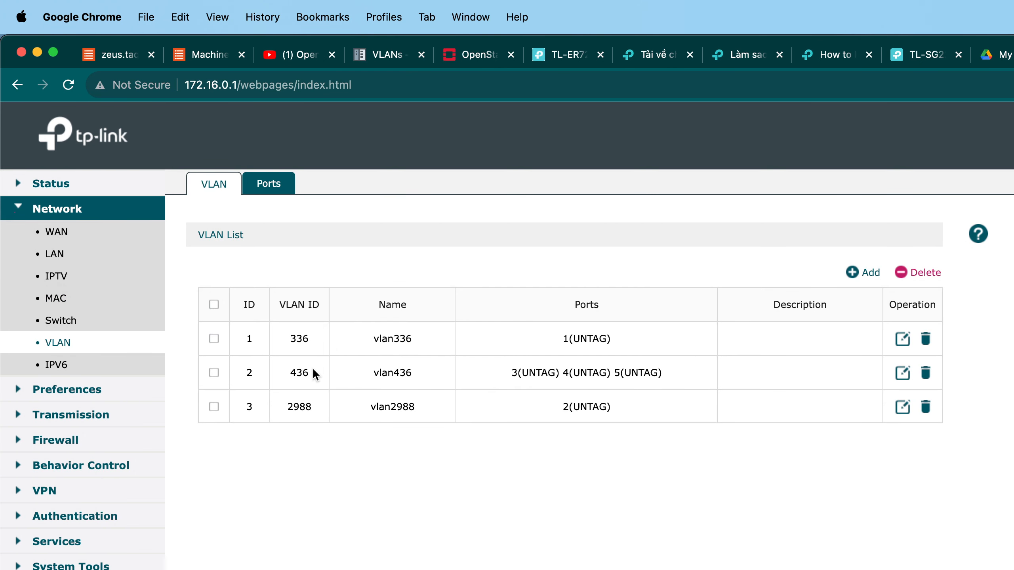
pyautogui.doubleClick(294, 372)
pyautogui.moveTo(679, 376); pyautogui.dragTo(532, 369)
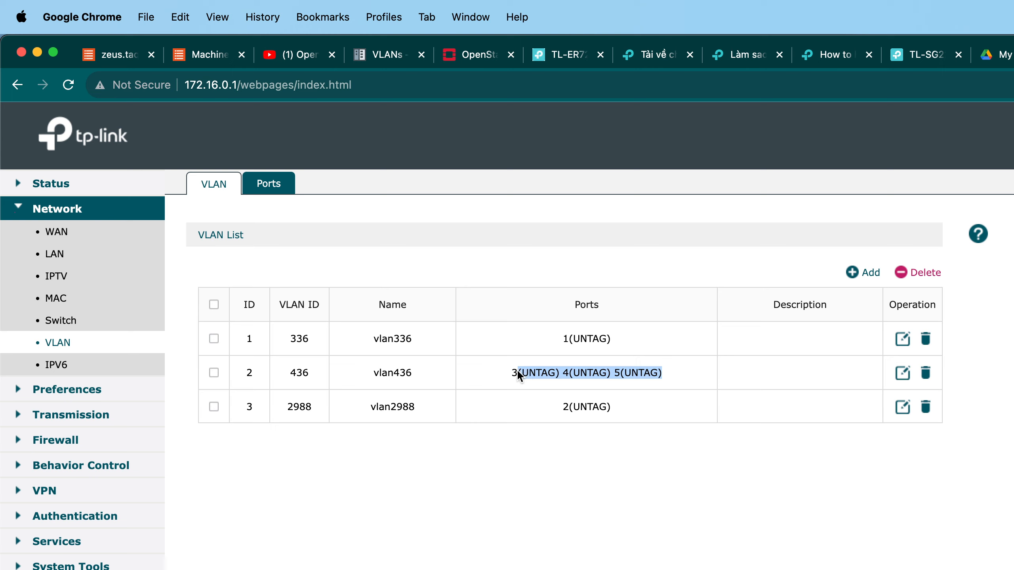
pyautogui.moveTo(628, 404); pyautogui.dragTo(546, 403)
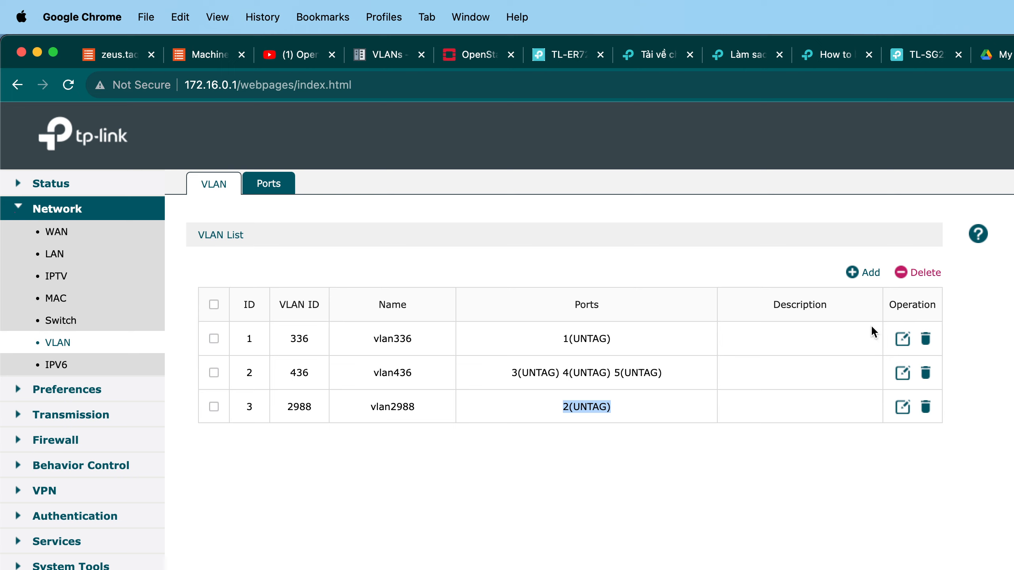
pyautogui.click(748, 324)
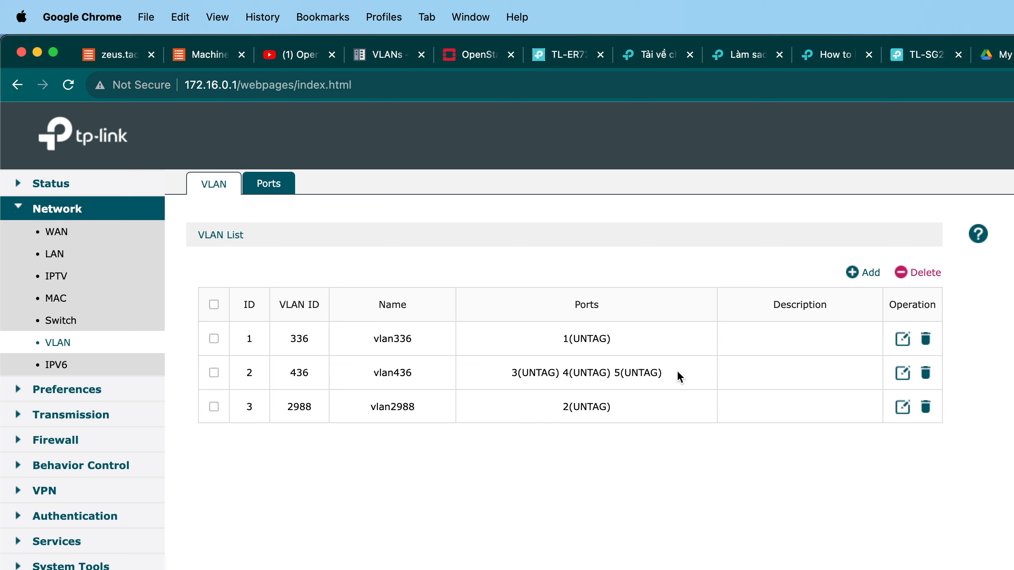
pyautogui.moveTo(678, 373); pyautogui.dragTo(533, 369)
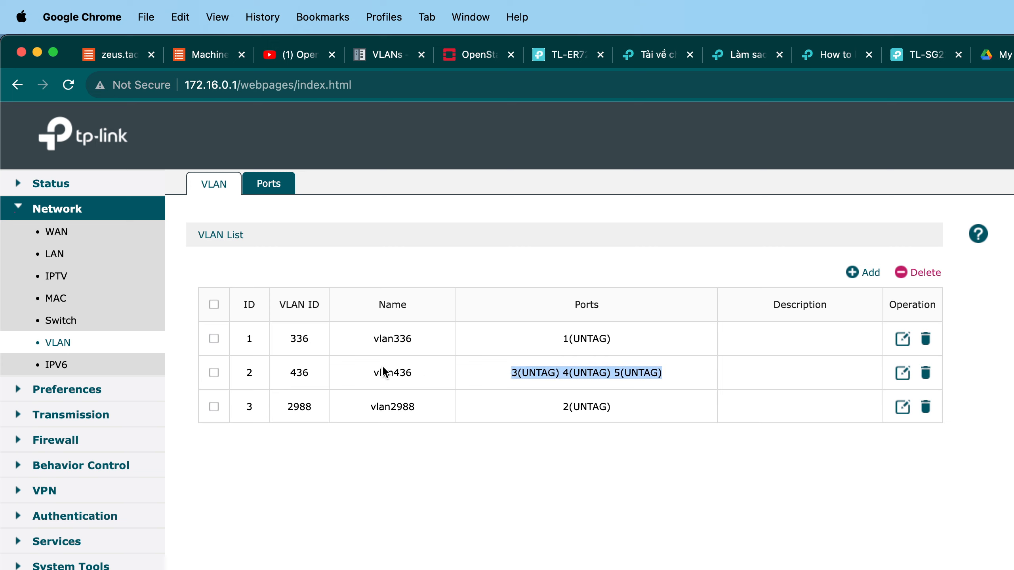
pyautogui.moveTo(313, 376); pyautogui.dragTo(267, 377)
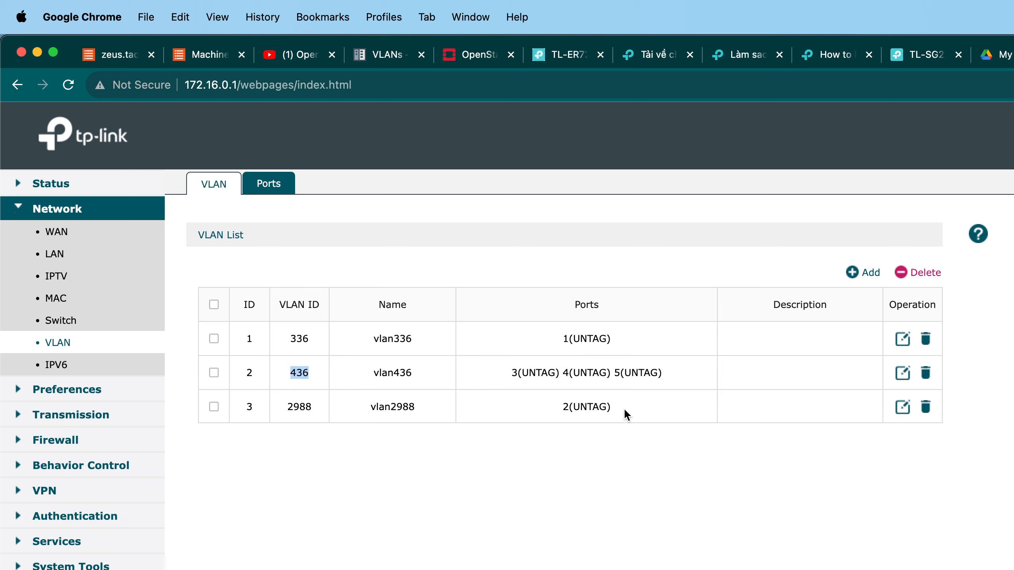
pyautogui.moveTo(624, 414); pyautogui.dragTo(551, 413)
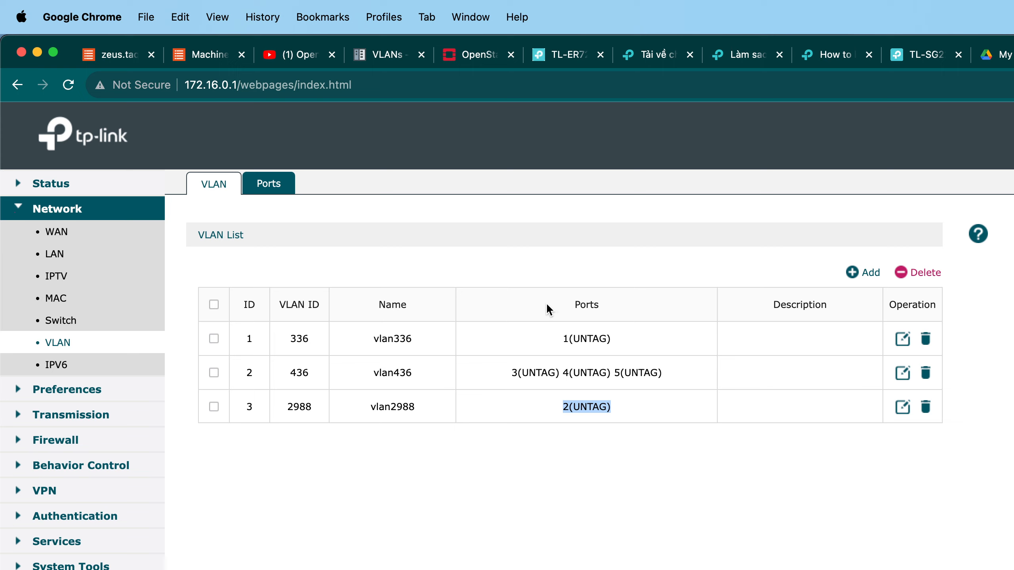
pyautogui.click(898, 408)
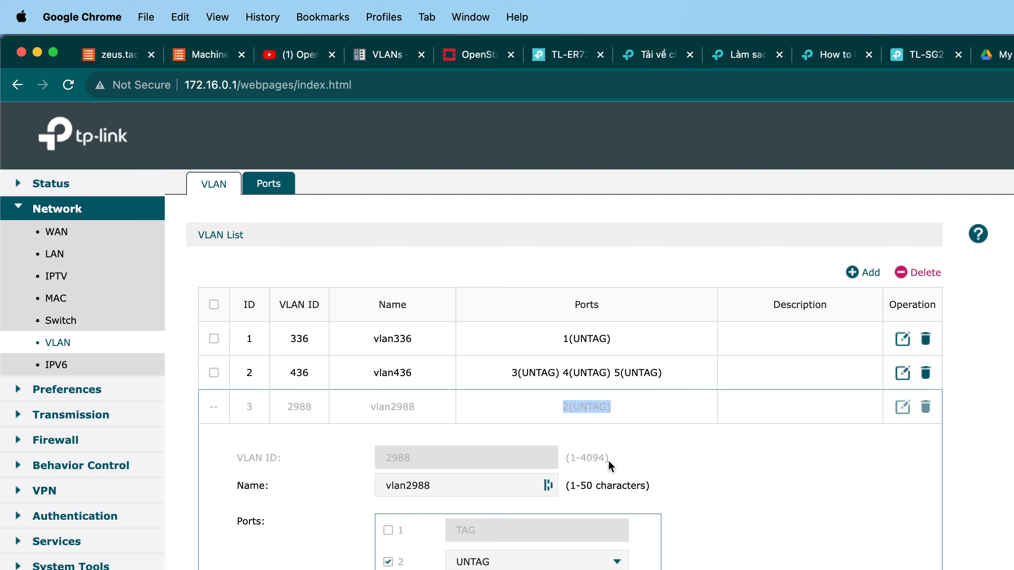
pyautogui.click(608, 462)
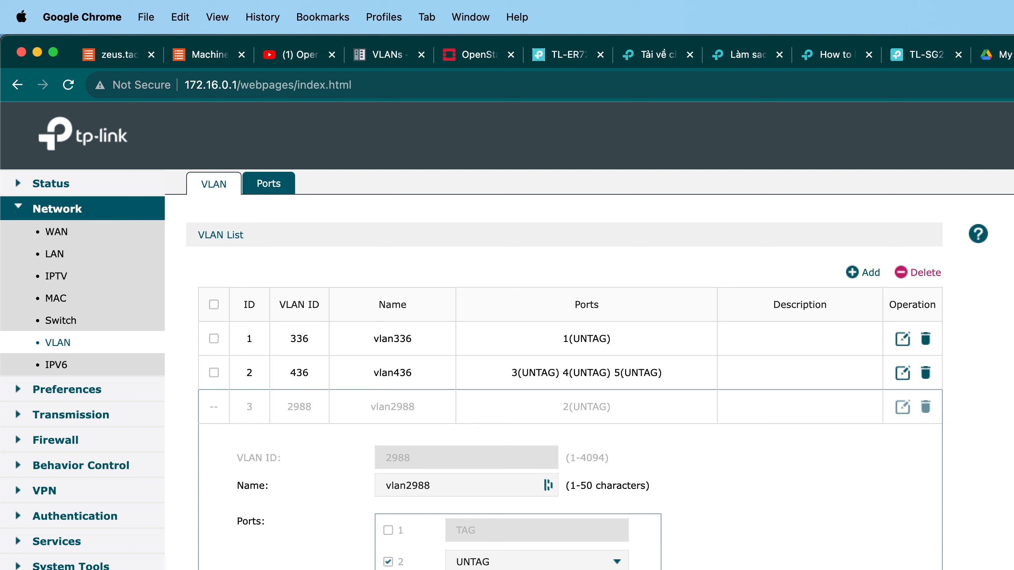
pyautogui.click(471, 569)
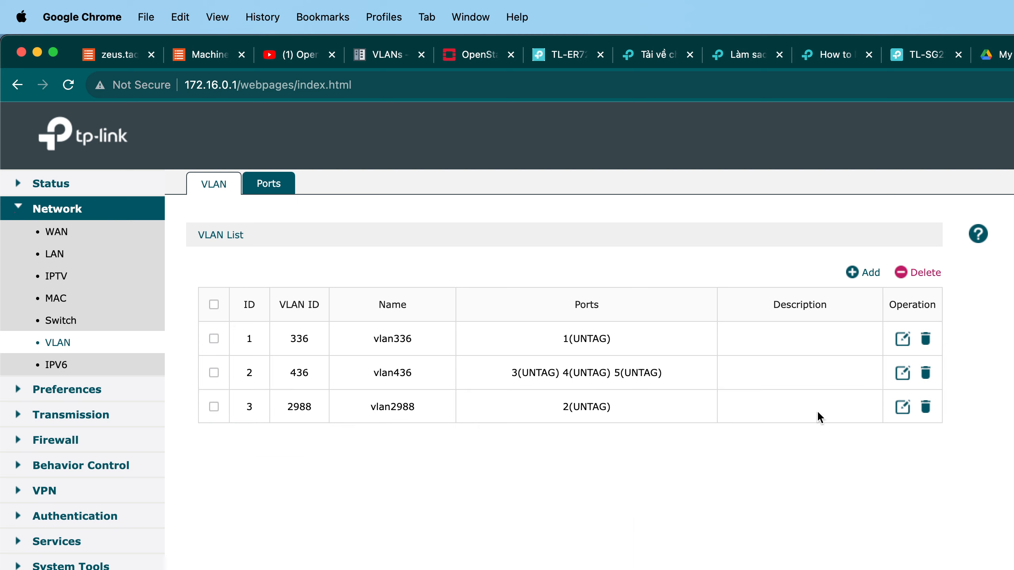
# Remove port 3 from the vlan436 member ports.
pyautogui.click(895, 375)
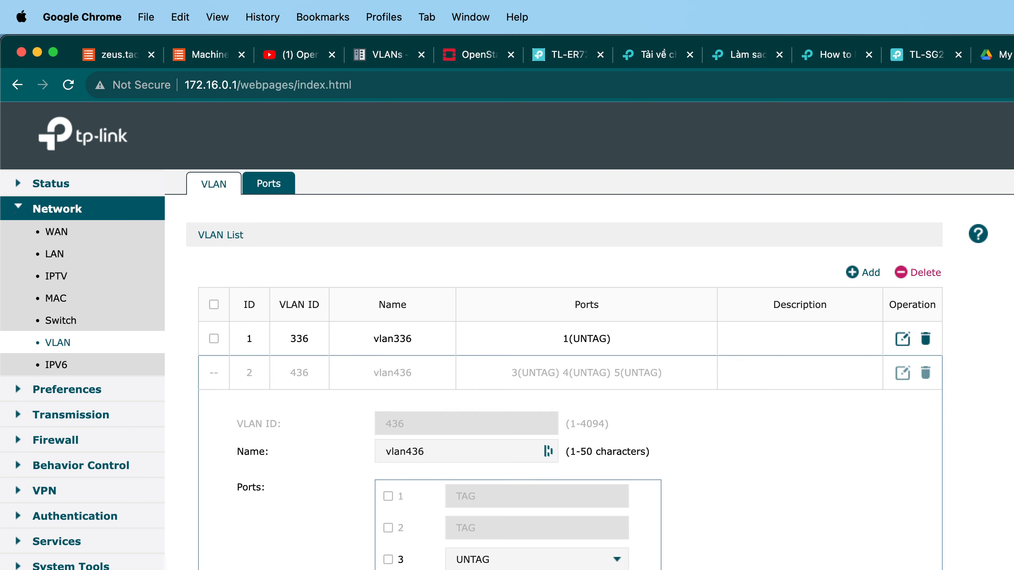
pyautogui.click(439, 569)
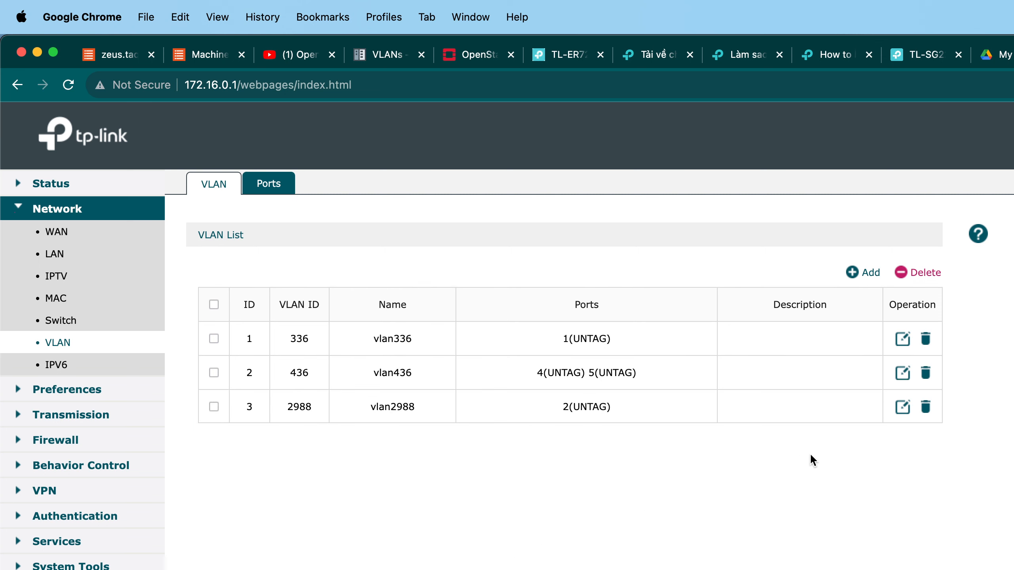
# Change port 2 of vlan2988 to tagged (TAG).
pyautogui.click(898, 409)
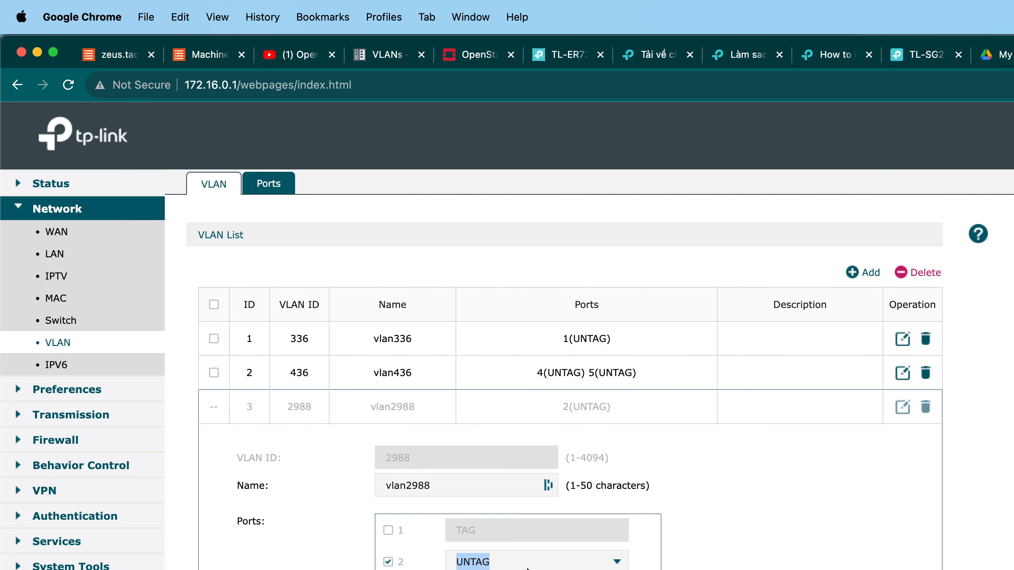
pyautogui.click(476, 563)
pyautogui.click(474, 569)
pyautogui.click(439, 569)
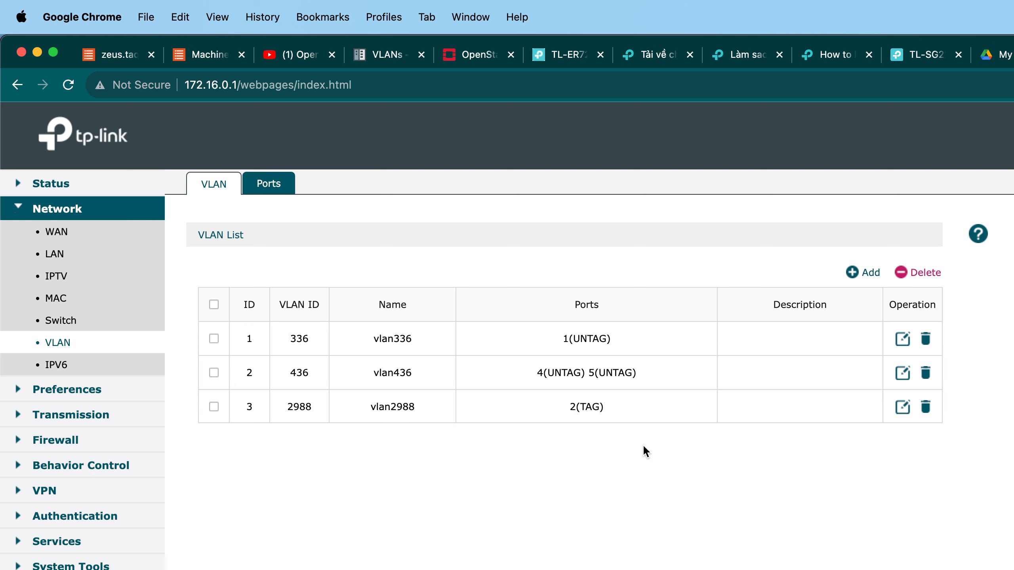
# Add port 3 back to vlan436 as an untagged (UNTAG) port and save.
pyautogui.click(903, 372)
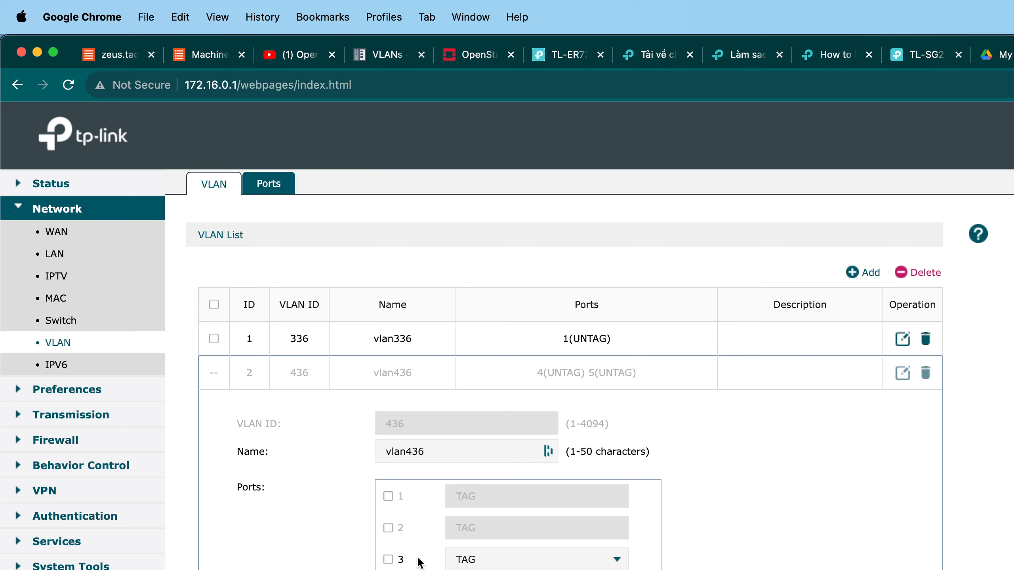
pyautogui.click(401, 563)
pyautogui.click(537, 563)
pyautogui.click(537, 569)
pyautogui.click(259, 569)
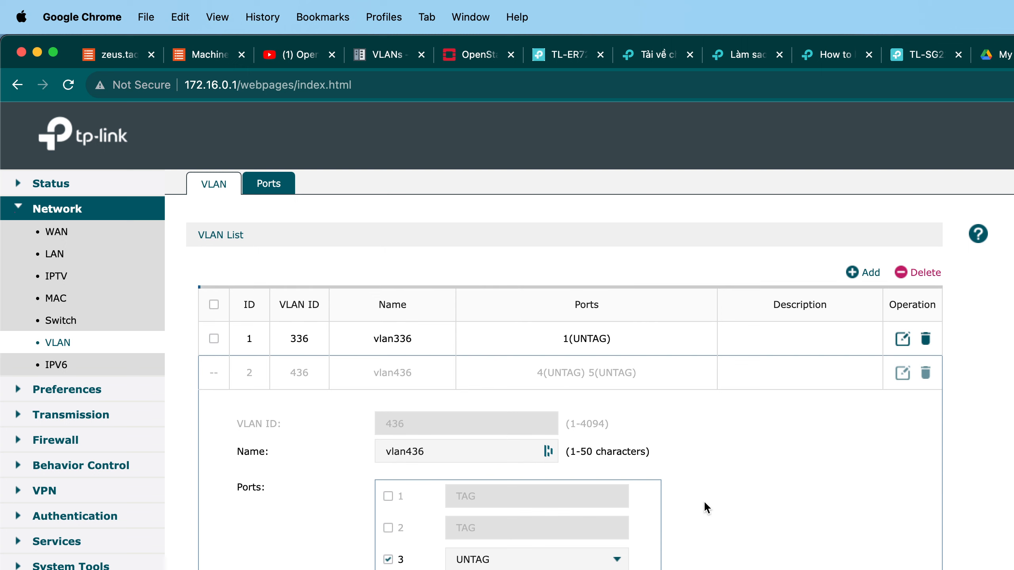
# Set port 2 of vlan2988 back to untagged (UNTAG).
pyautogui.click(898, 409)
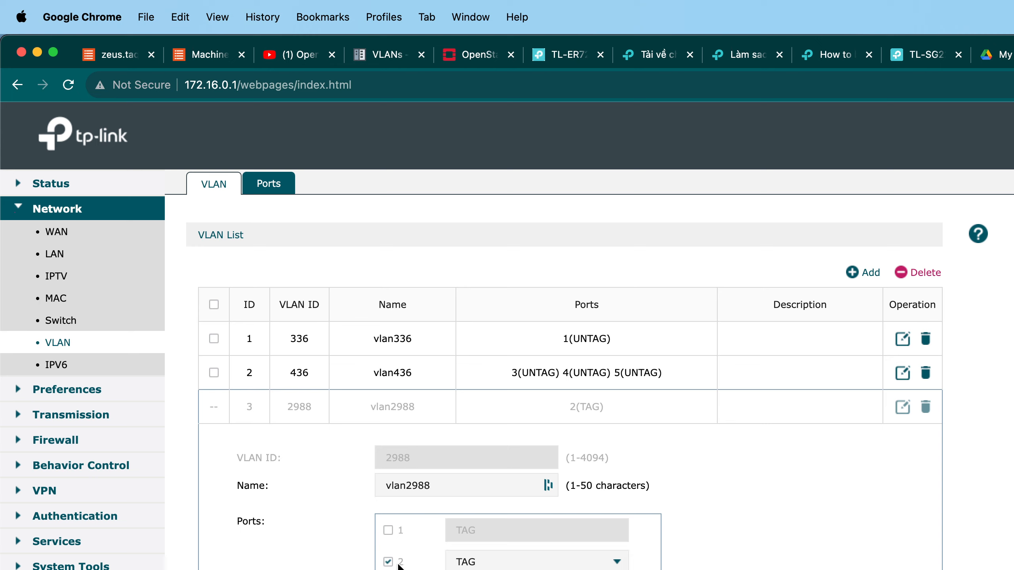
pyautogui.click(481, 564)
pyautogui.click(479, 569)
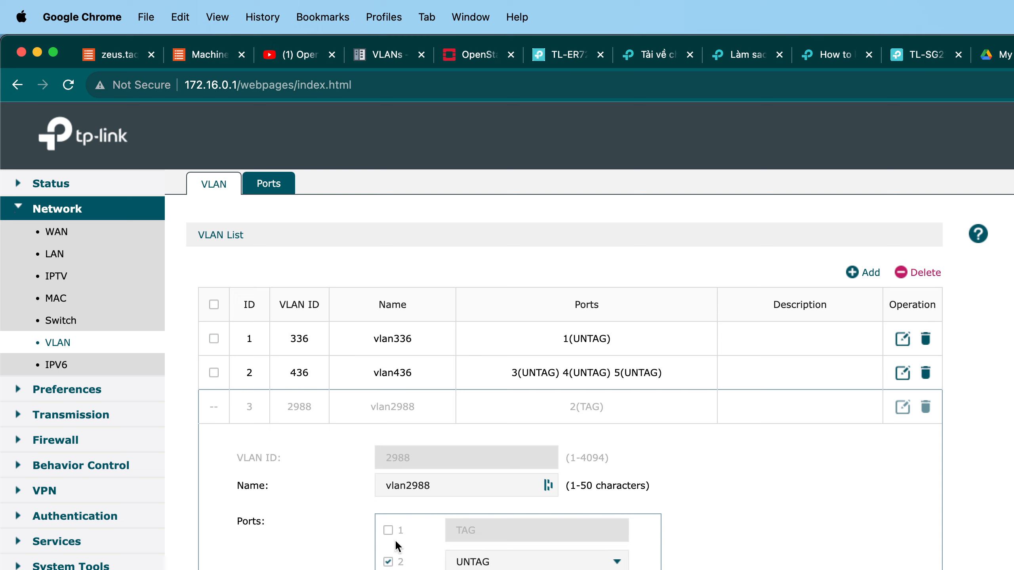
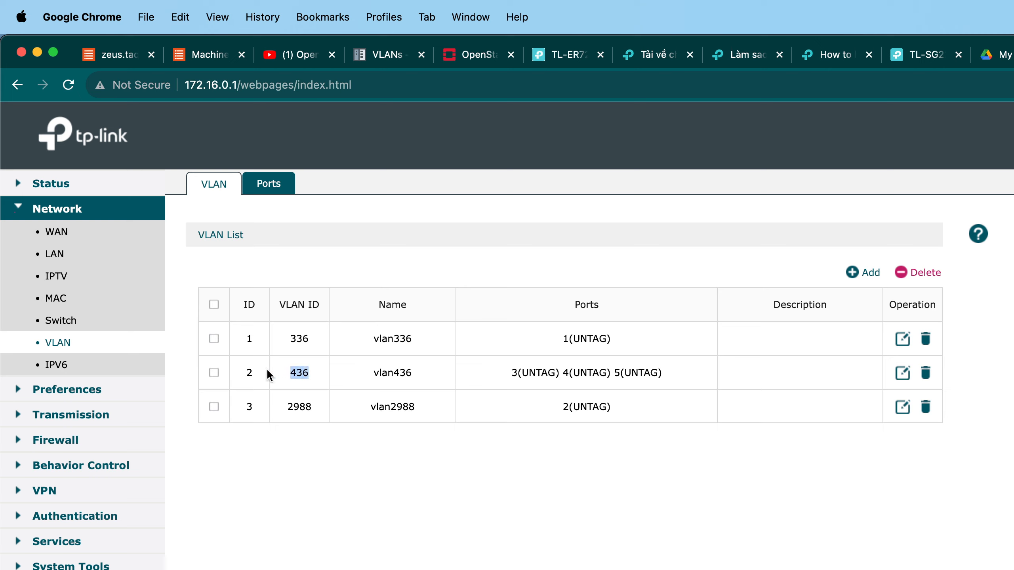
# Review the port memberships listed for each VLAN on the router's VLAN list and open the Ports page.
pyautogui.click(536, 384)
pyautogui.moveTo(563, 339); pyautogui.dragTo(611, 337)
pyautogui.doubleClick(572, 337)
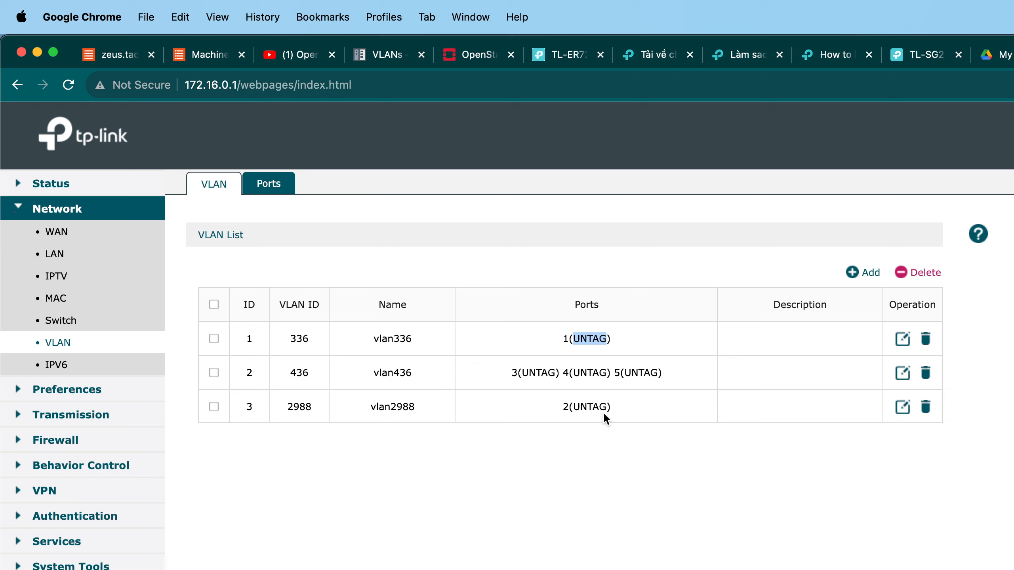
pyautogui.moveTo(665, 373); pyautogui.dragTo(528, 370)
pyautogui.moveTo(617, 340); pyautogui.dragTo(571, 339)
pyautogui.moveTo(621, 347); pyautogui.dragTo(571, 340)
pyautogui.click(640, 348)
pyautogui.click(266, 182)
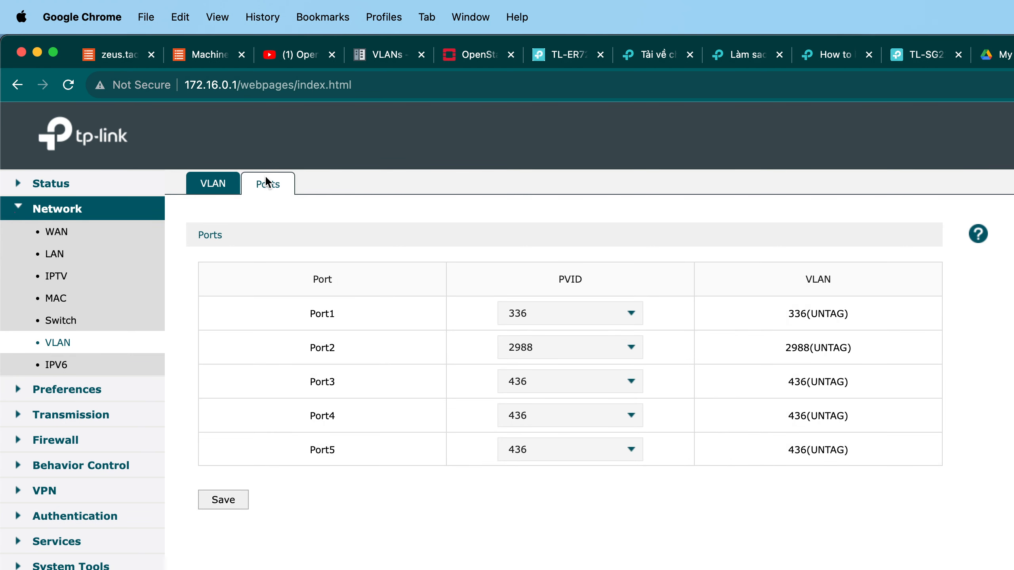
# Inspect the PVID options available for Port3, Port1, Port4 and Port5 without changing them.
pyautogui.click(527, 380)
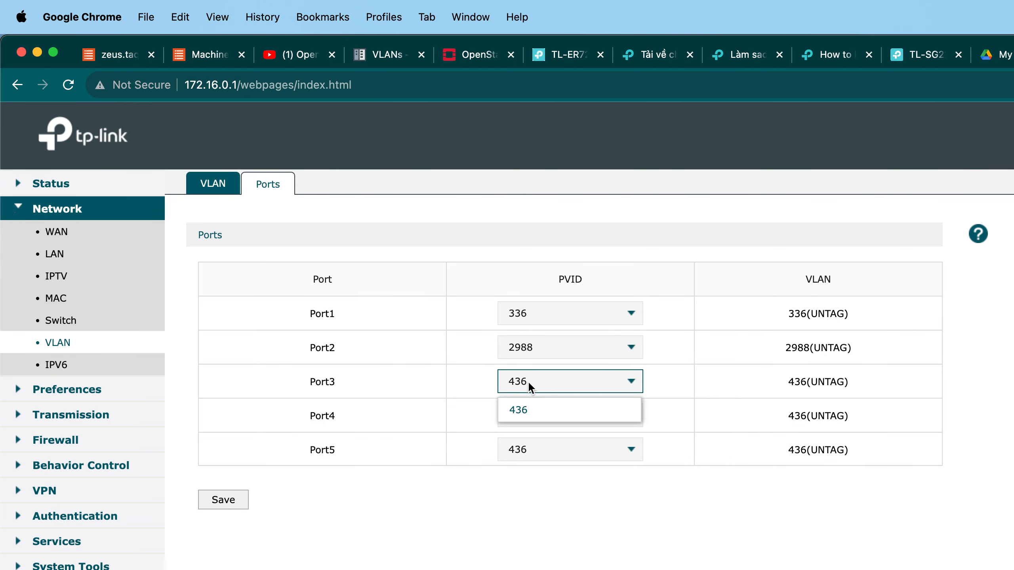
pyautogui.click(576, 345)
pyautogui.click(556, 315)
pyautogui.click(556, 315)
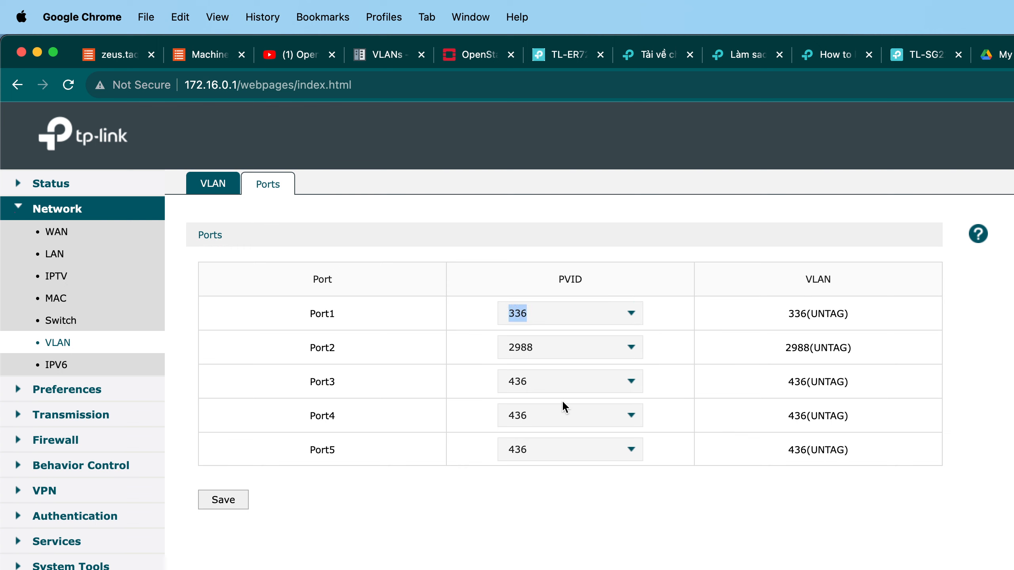
pyautogui.click(565, 414)
pyautogui.click(564, 452)
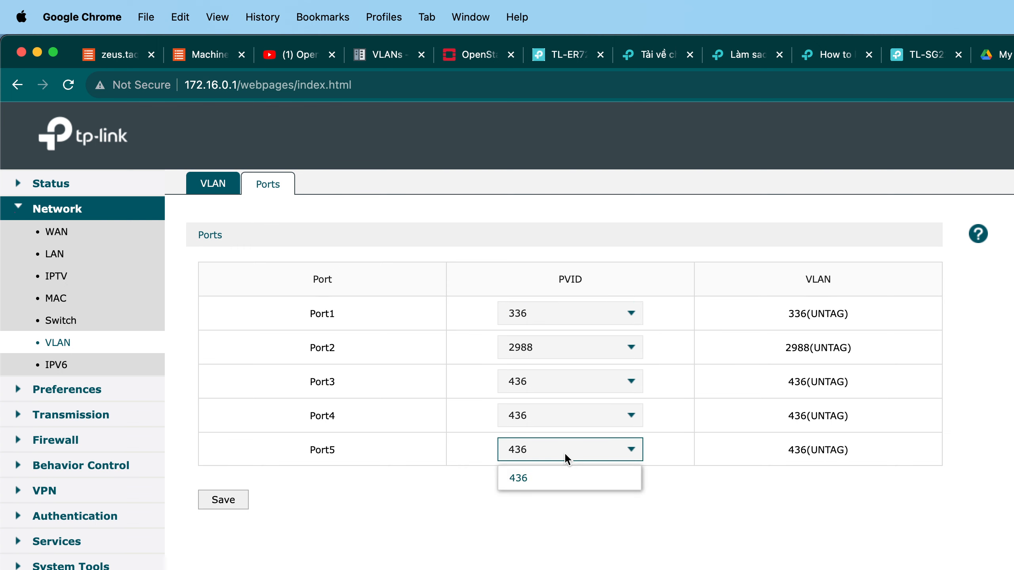
pyautogui.click(564, 452)
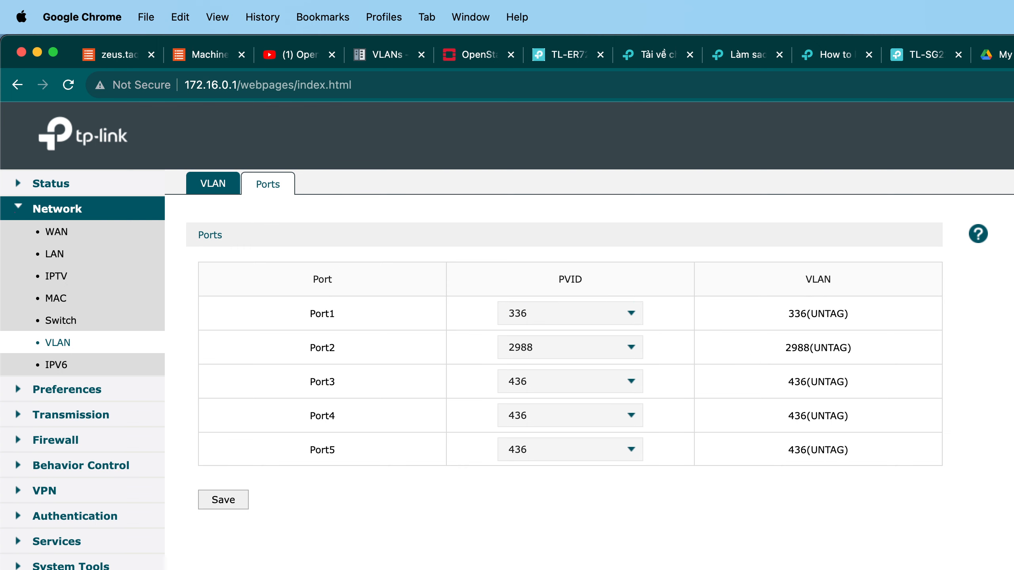
# Close the router page and move the EAP115 (AP2) access point up from behind Google Wifi (AP1) in the diagram.
pyautogui.press('super+w')
pyautogui.scroll(-2, 775, 345)
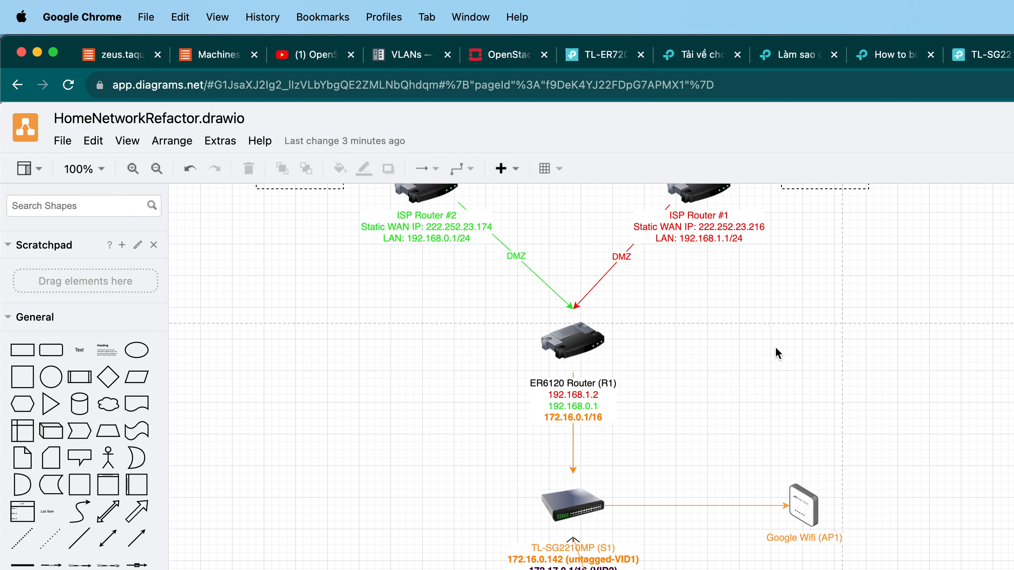
pyautogui.moveTo(796, 505); pyautogui.dragTo(794, 412)
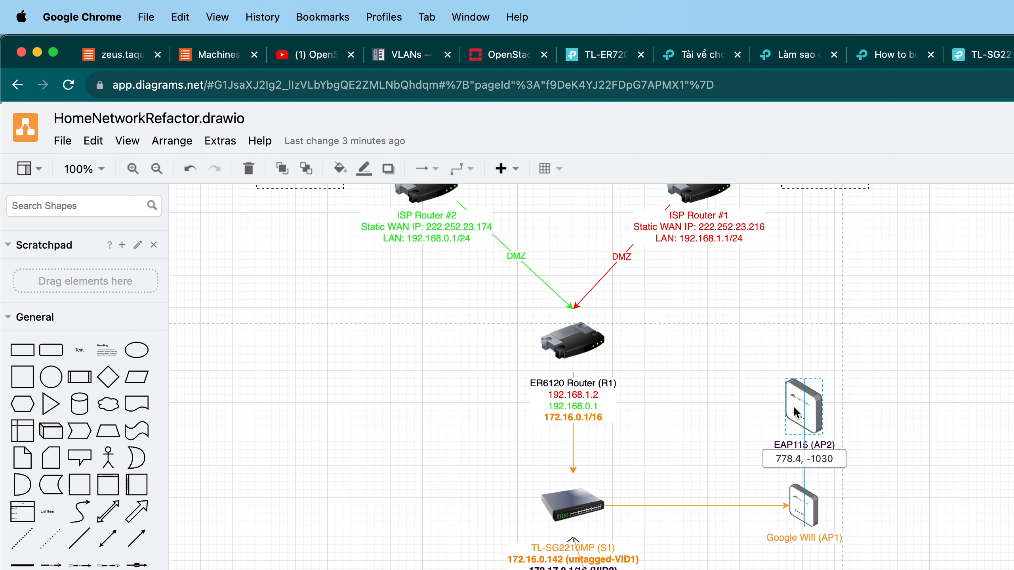
pyautogui.moveTo(794, 412); pyautogui.dragTo(795, 412)
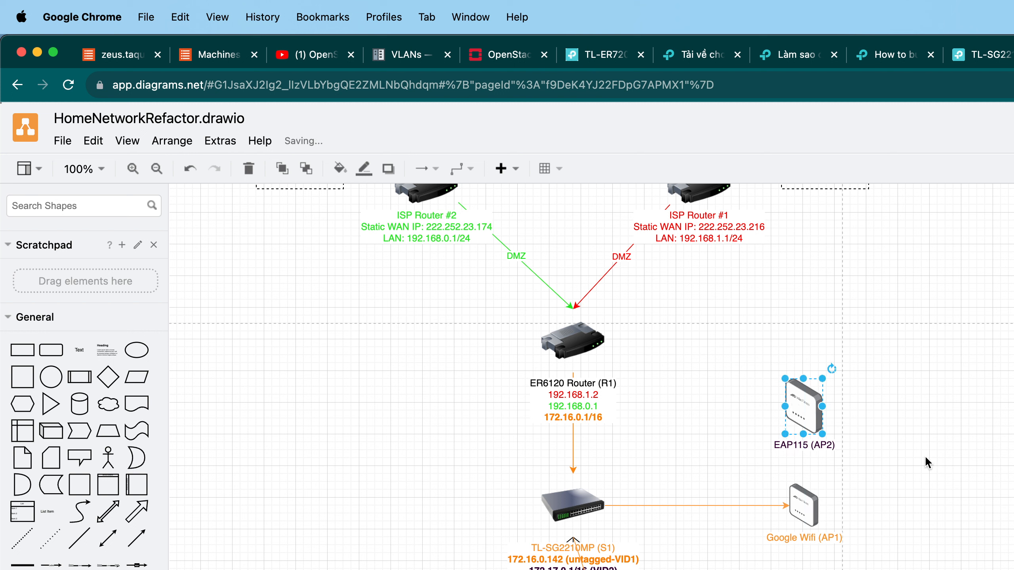
pyautogui.moveTo(912, 469); pyautogui.dragTo(728, 363)
pyautogui.scroll(-3, 729, 363)
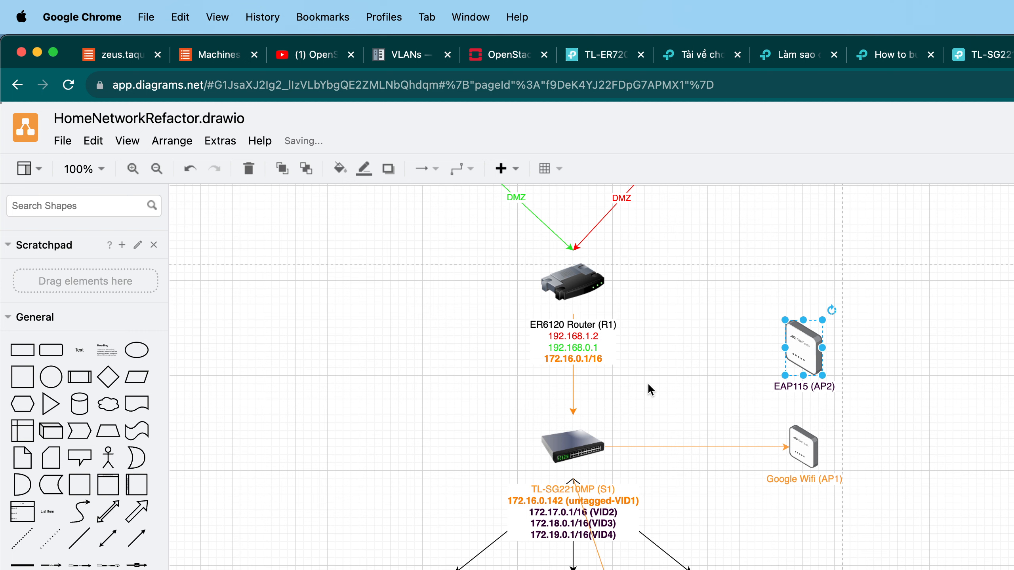
pyautogui.scroll(5, 647, 382)
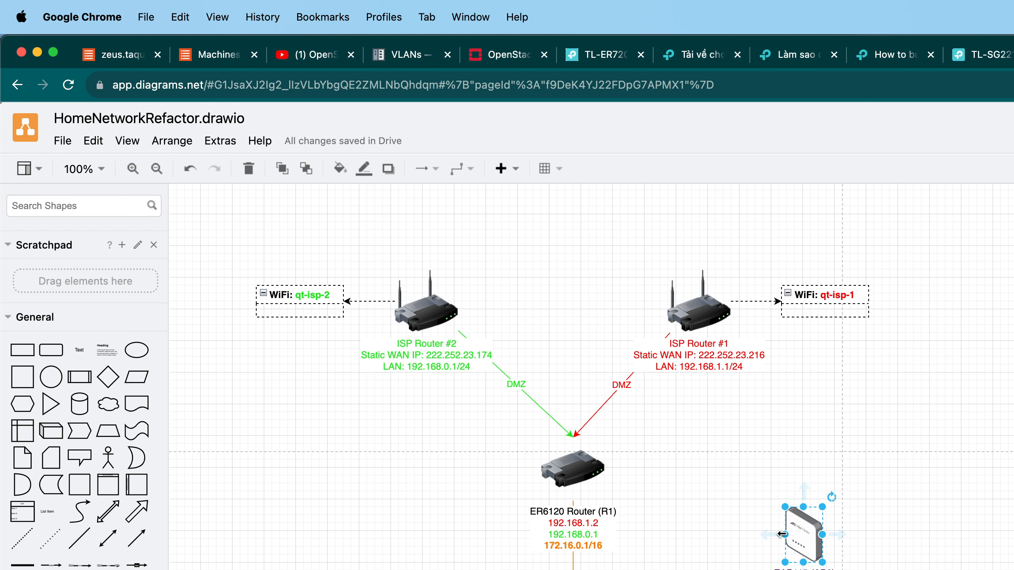
# Connect the EAP115 (AP2) access point to the ER6120 Router (R1) with a link.
pyautogui.moveTo(666, 569); pyautogui.dragTo(494, 436)
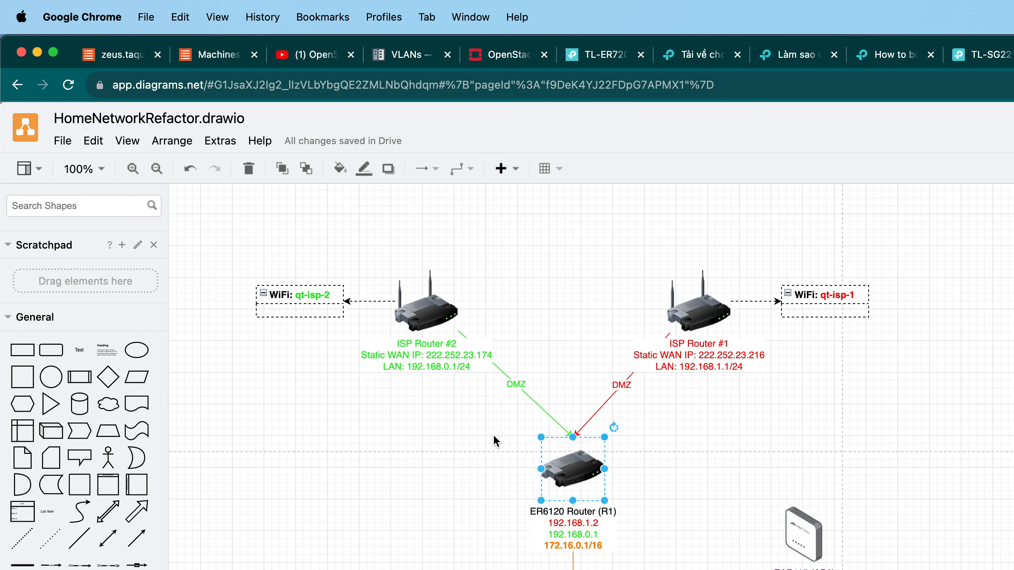
pyautogui.press('Escape')
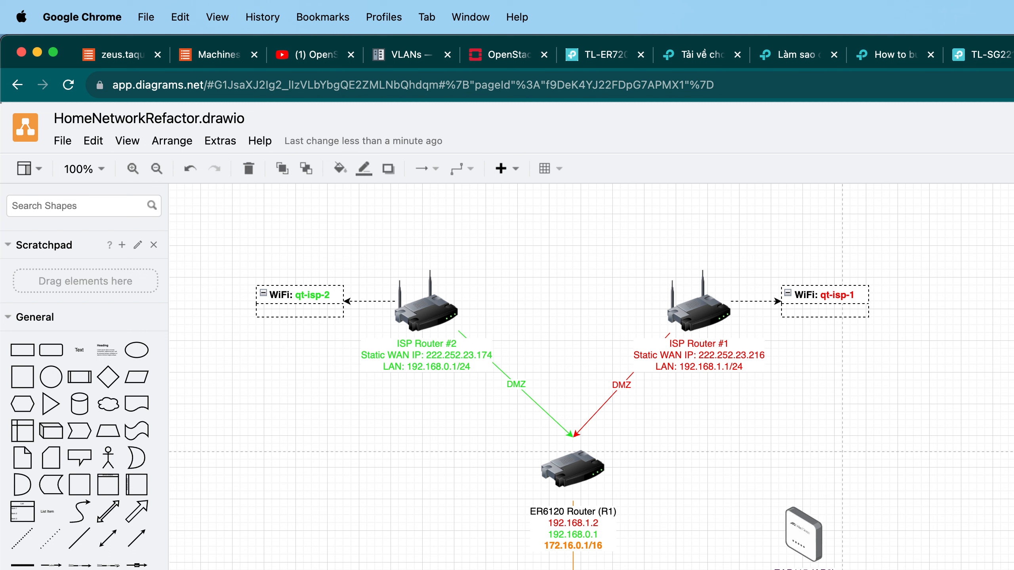
pyautogui.press('Escape')
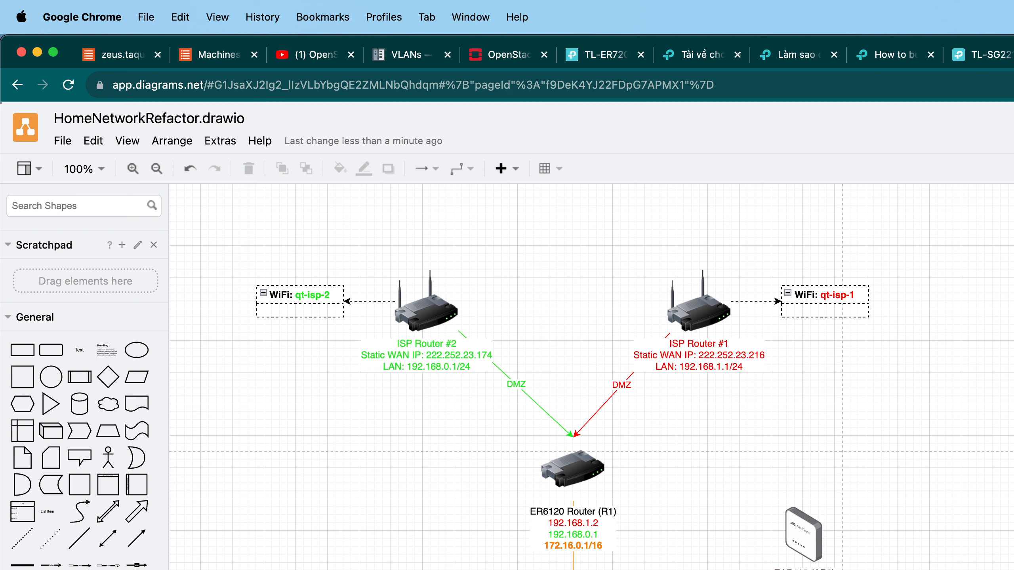
pyautogui.moveTo(694, 569); pyautogui.dragTo(574, 504)
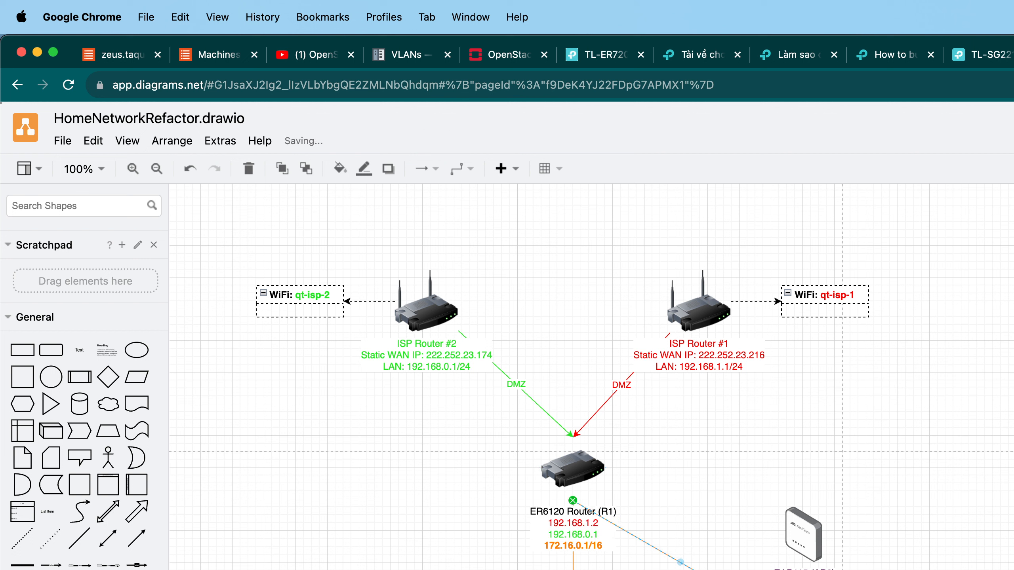
pyautogui.moveTo(774, 569); pyautogui.dragTo(480, 434)
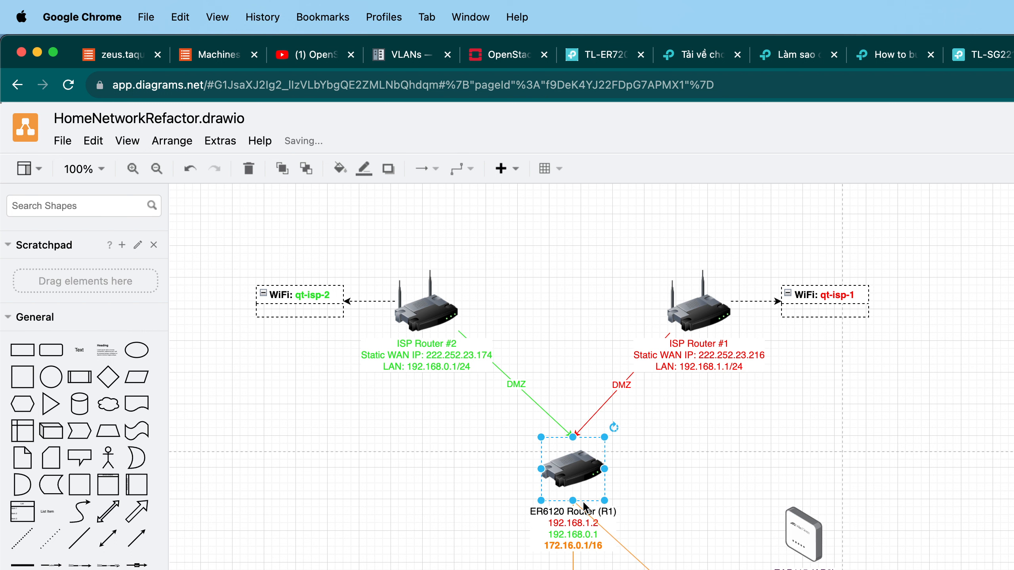
pyautogui.click(728, 515)
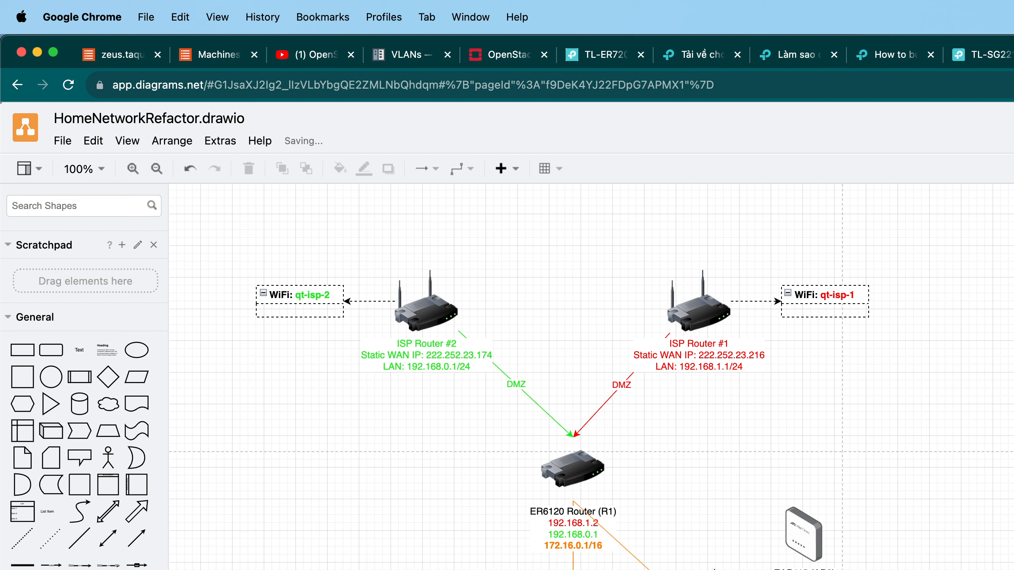
pyautogui.moveTo(804, 533); pyautogui.dragTo(459, 569)
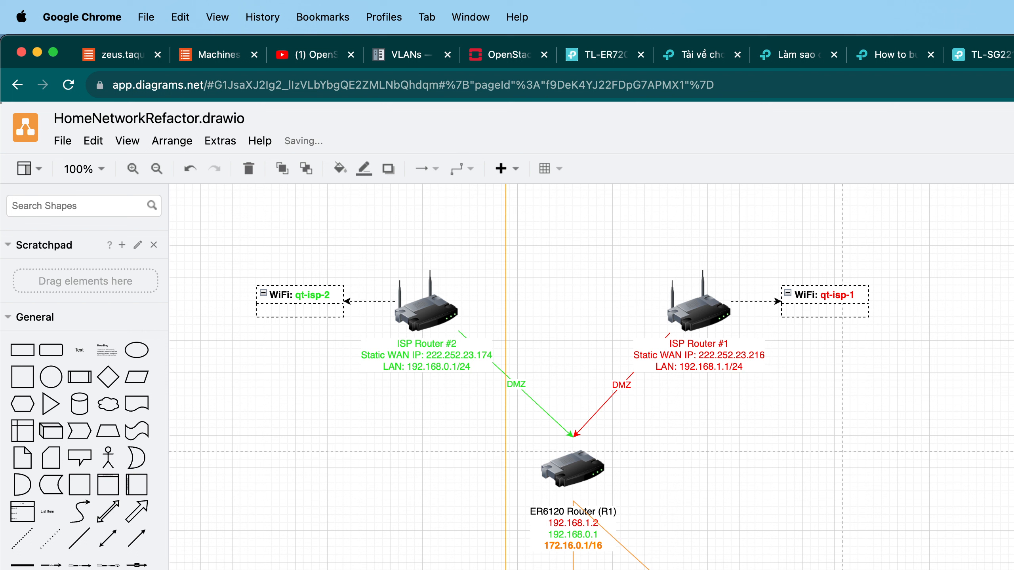
pyautogui.moveTo(631, 551); pyautogui.dragTo(427, 569)
pyautogui.click(883, 545)
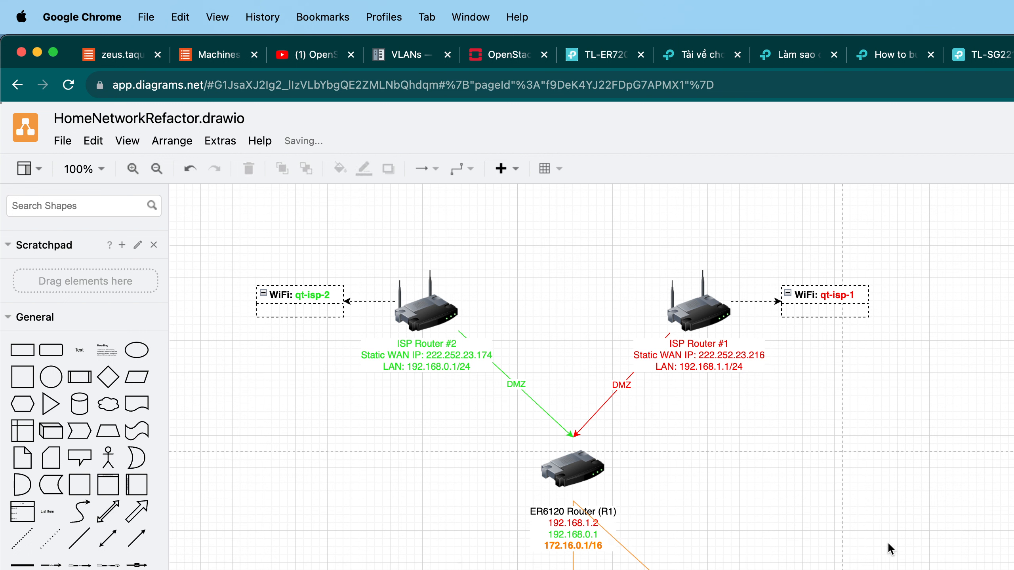
# Switch to the PhysicalPortMapping sheet and unmerge the port cells C9:C10.
pyautogui.hotkey('ctrl', 'Tab')
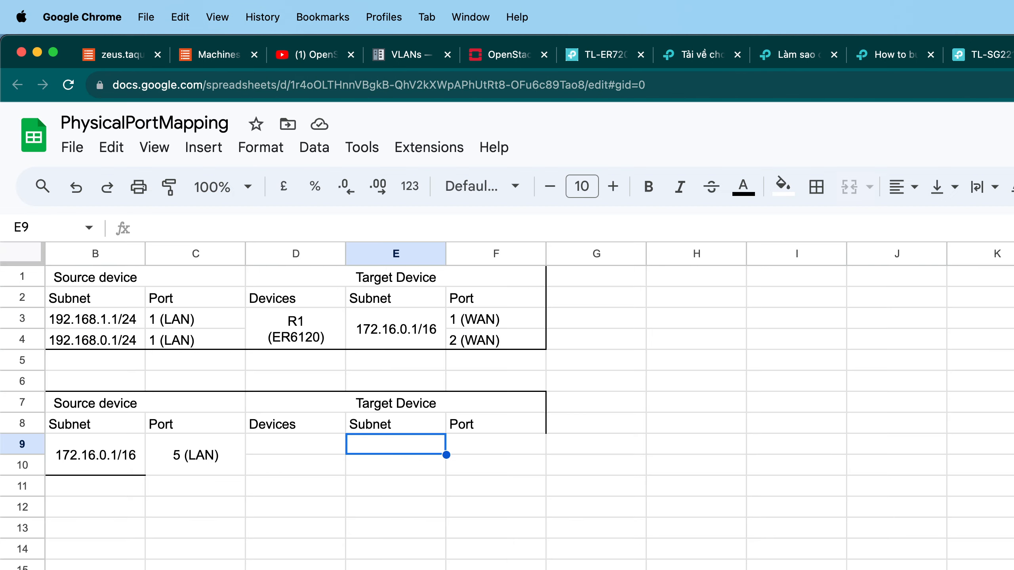
pyautogui.click(697, 382)
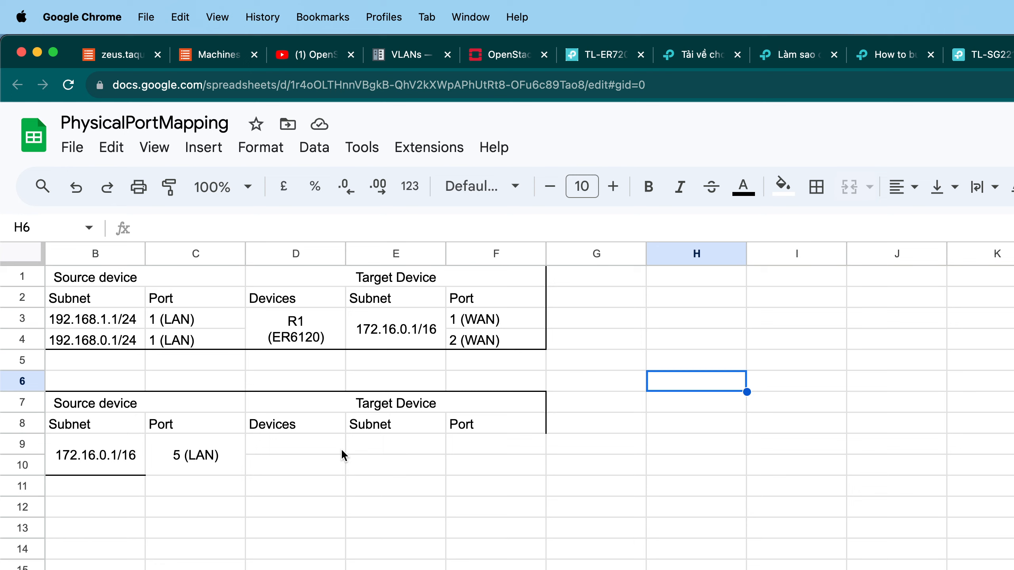
pyautogui.click(197, 464)
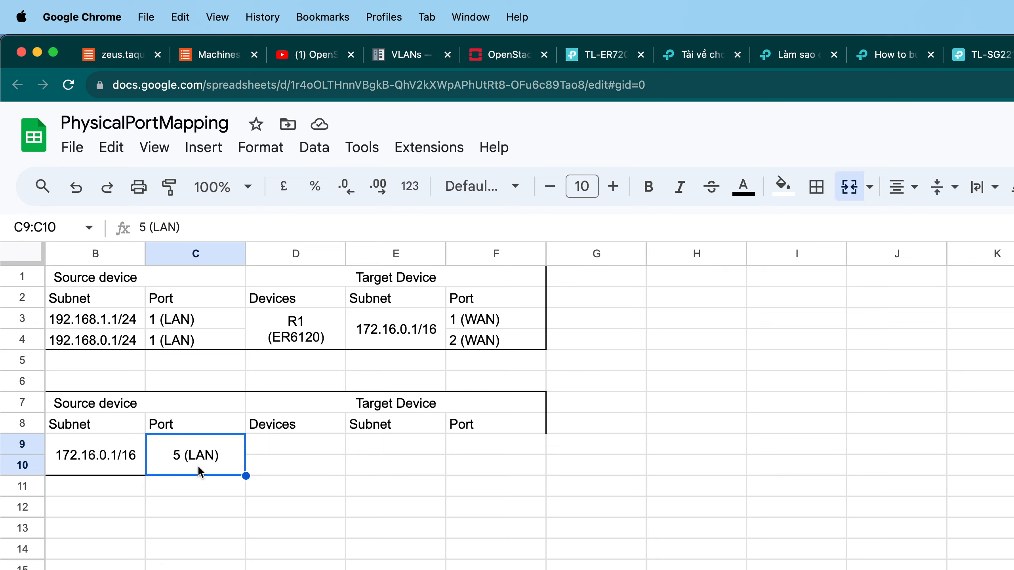
pyautogui.click(854, 196)
pyautogui.click(395, 485)
pyautogui.click(230, 467)
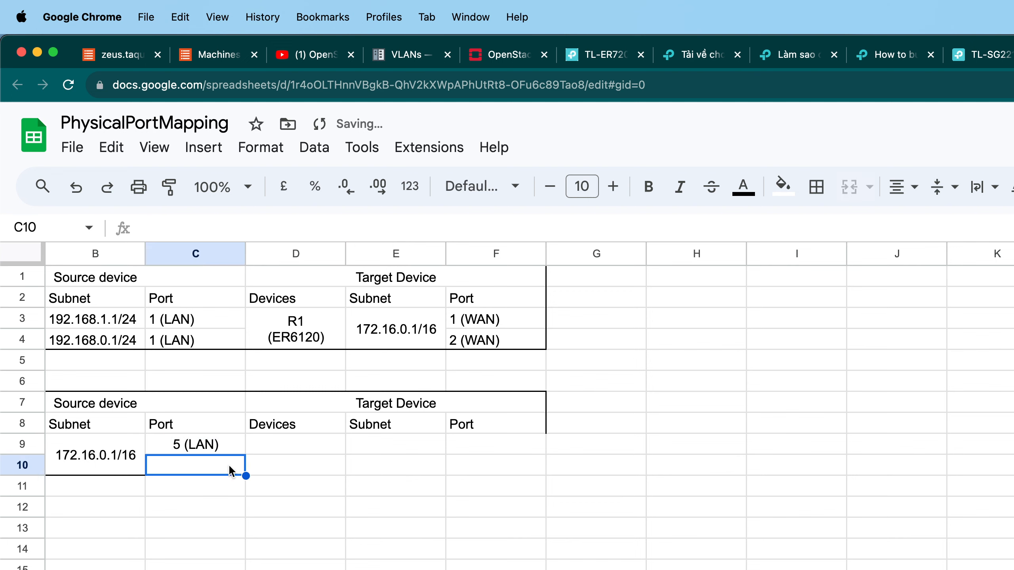
# Enter 4 (LAN) as the second source port in C10.
pyautogui.doubleClick(232, 467)
pyautogui.write('4 (')
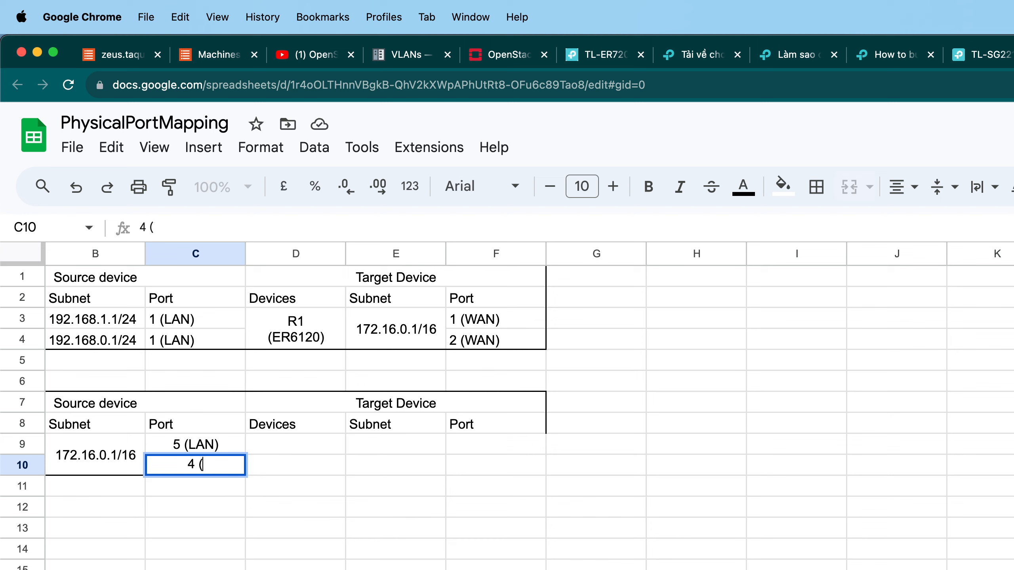
pyautogui.write('LAN)')
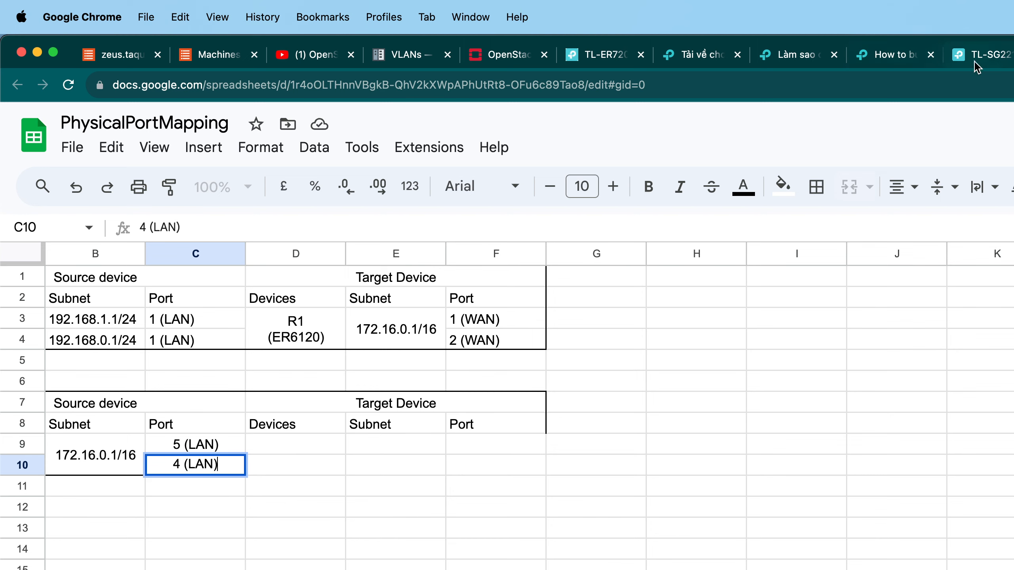
# Copy the switch label TL-SG2210MP (S1) from the diagram and paste it into Devices cell D9.
pyautogui.click(1013, 56)
pyautogui.doubleClick(1013, 479)
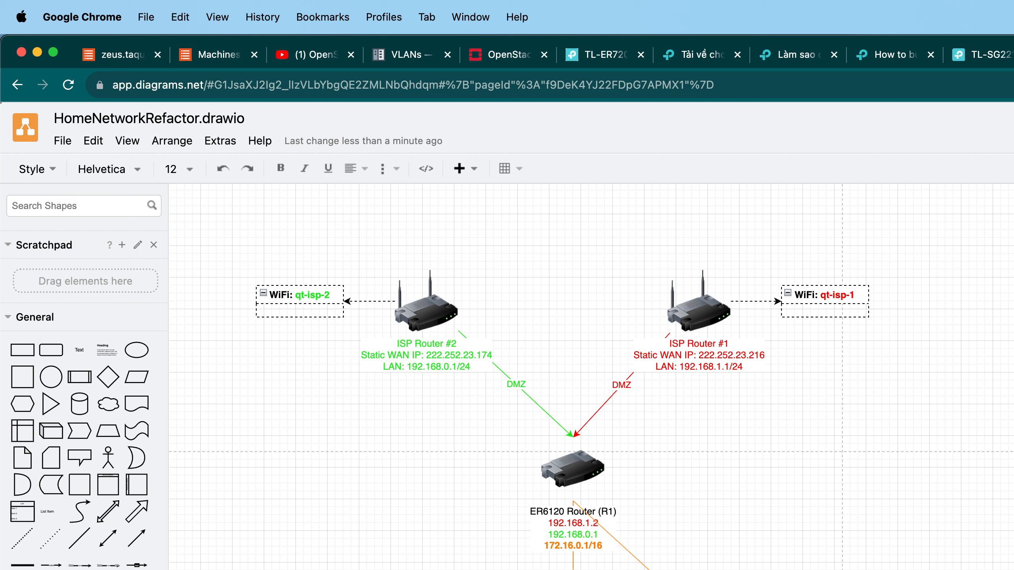
pyautogui.press('Escape')
pyautogui.doubleClick(1013, 480)
pyautogui.press('super+c')
pyautogui.click(778, 84)
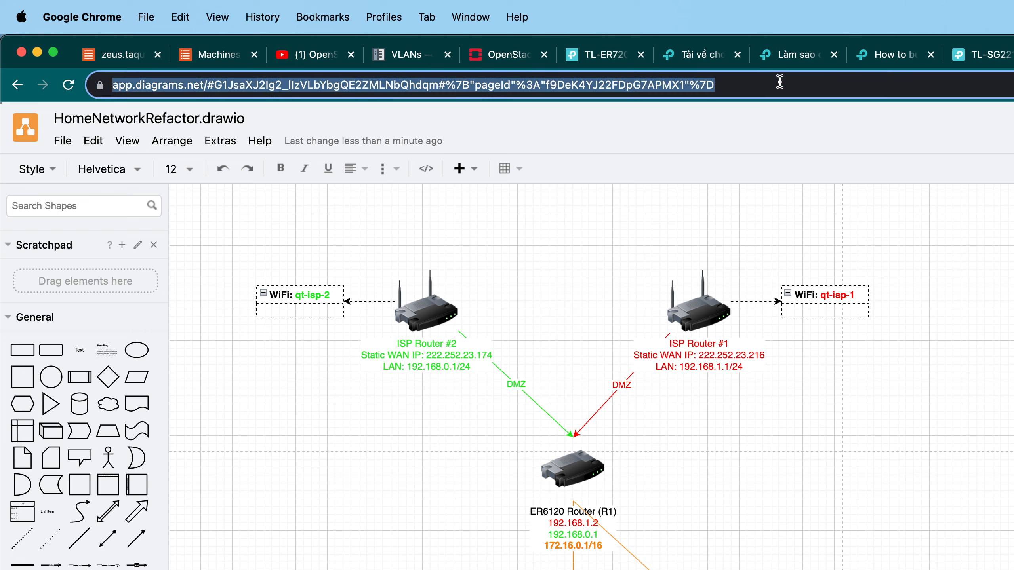
pyautogui.press('super+v')
pyautogui.press('super+c')
pyautogui.click(1013, 54)
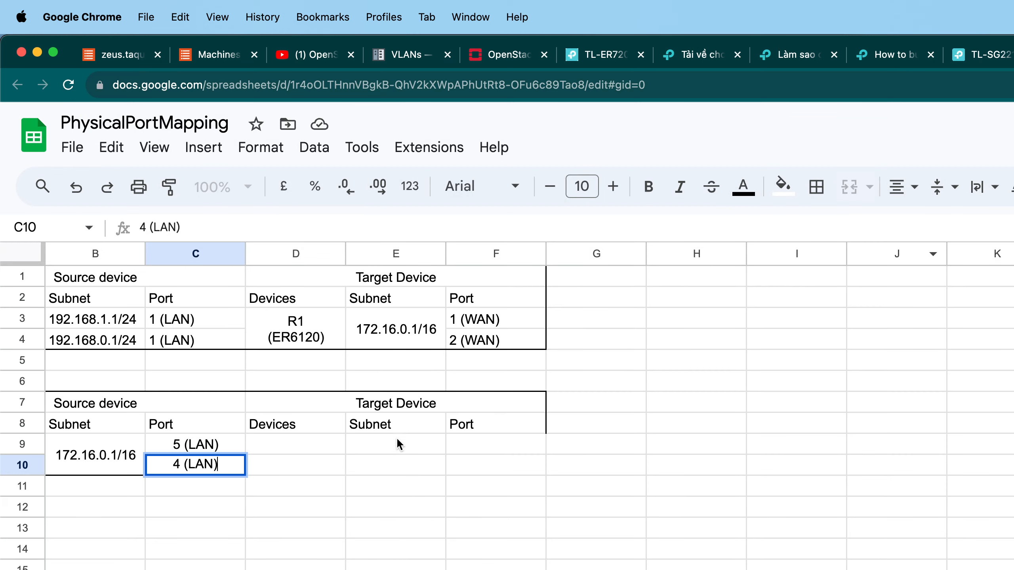
pyautogui.doubleClick(322, 443)
pyautogui.press('super+v')
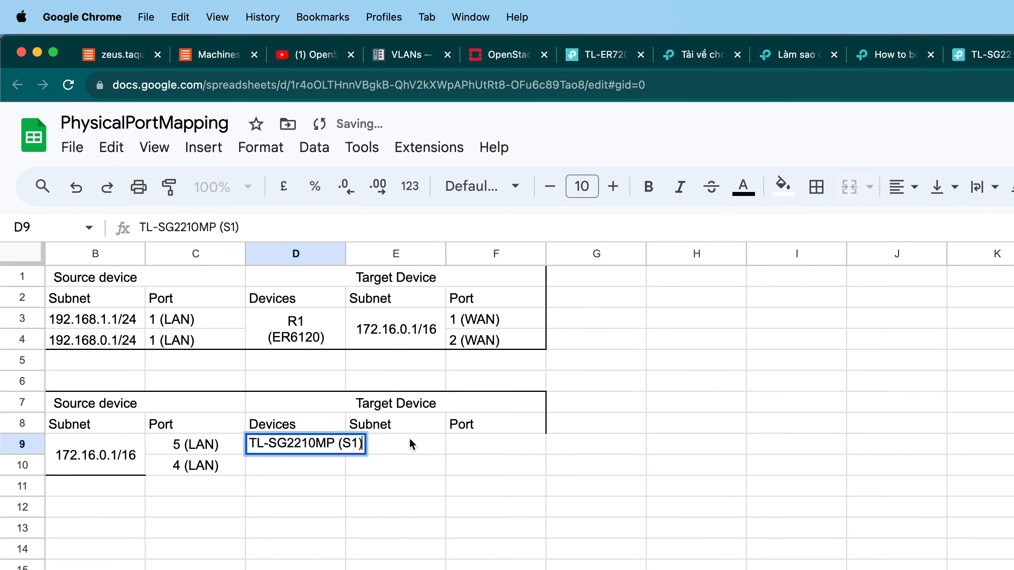
# Rewrite D9 as S1 on the first line and (TL-SG2210MP) on a second line.
pyautogui.press('BackSpace')
pyautogui.press('BackSpace')
pyautogui.press('BackSpace')
pyautogui.press('BackSpace')
pyautogui.press('BackSpace')
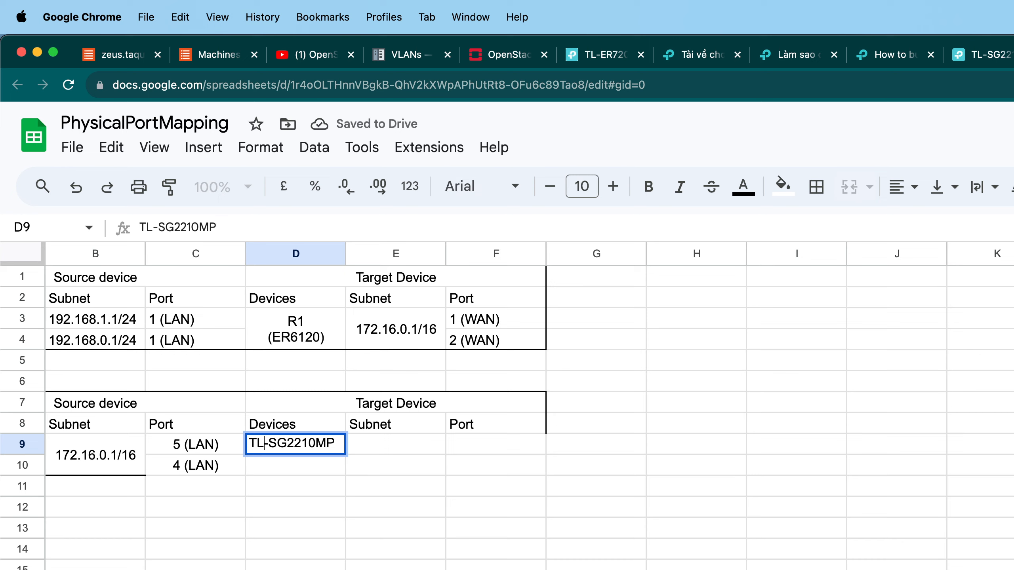
pyautogui.hotkey('alt', 'Return')
pyautogui.press('Up')
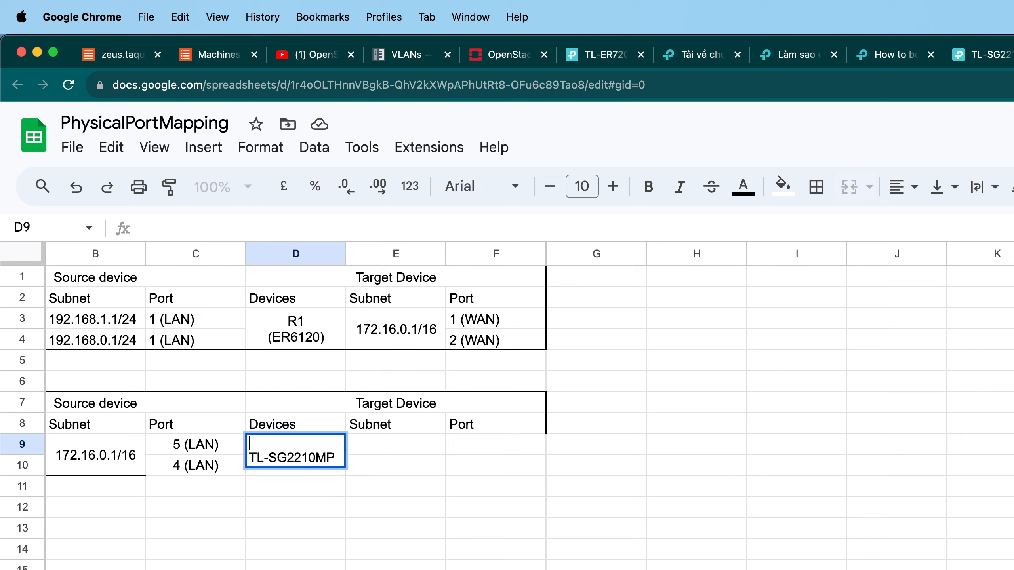
pyautogui.write('(')
pyautogui.press('BackSpace')
pyautogui.write('S2')
pyautogui.press('BackSpace')
pyautogui.write('1')
pyautogui.press('Down')
pyautogui.press('Left')
pyautogui.press('Left')
pyautogui.write('(')
pyautogui.press('Right')
pyautogui.press('Right')
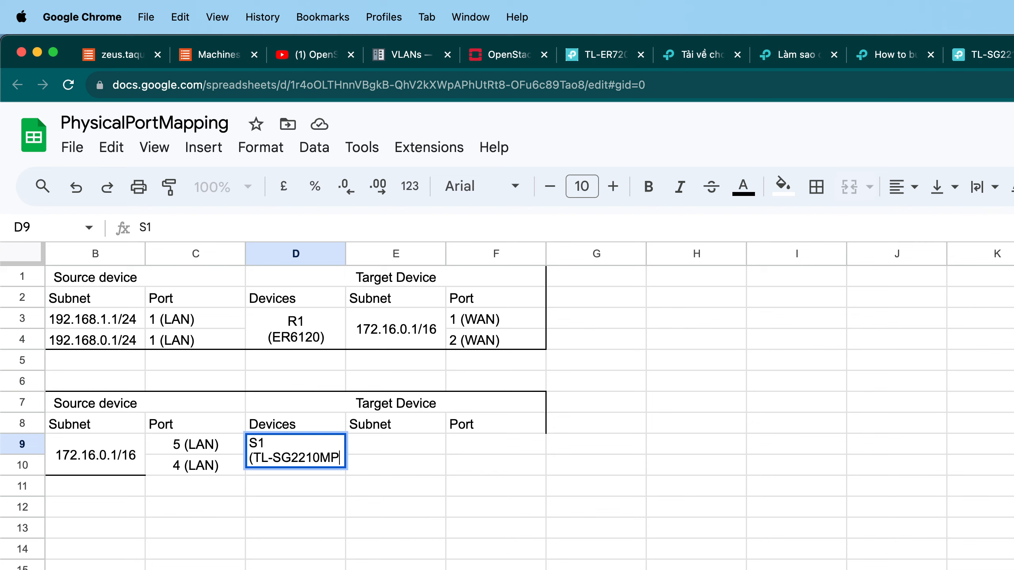
pyautogui.write(')')
pyautogui.press('Return')
# Center the D9 device text horizontally and vertically.
pyautogui.click(320, 464)
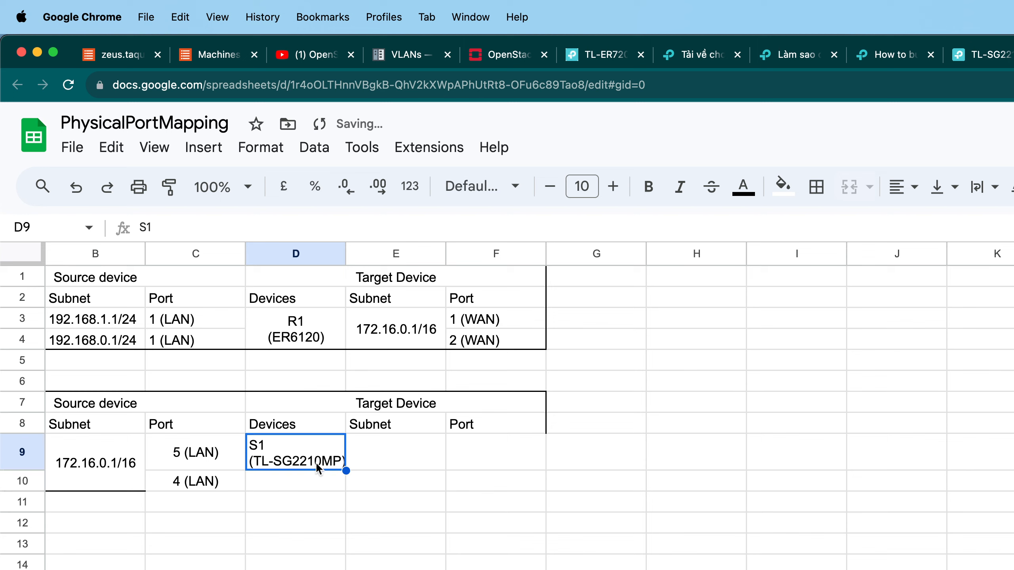
pyautogui.click(942, 187)
pyautogui.click(964, 226)
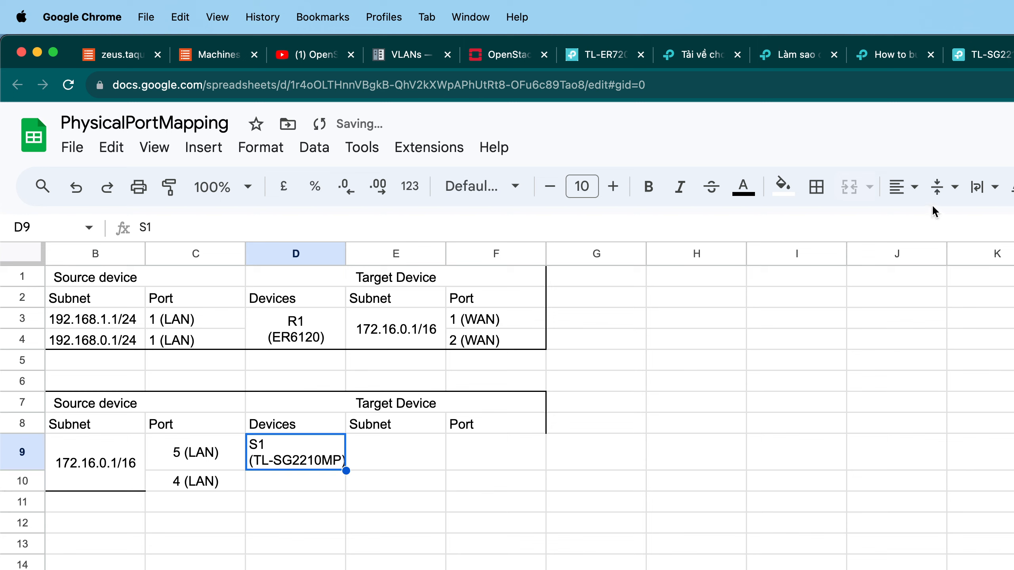
pyautogui.click(902, 187)
pyautogui.click(932, 225)
pyautogui.click(718, 427)
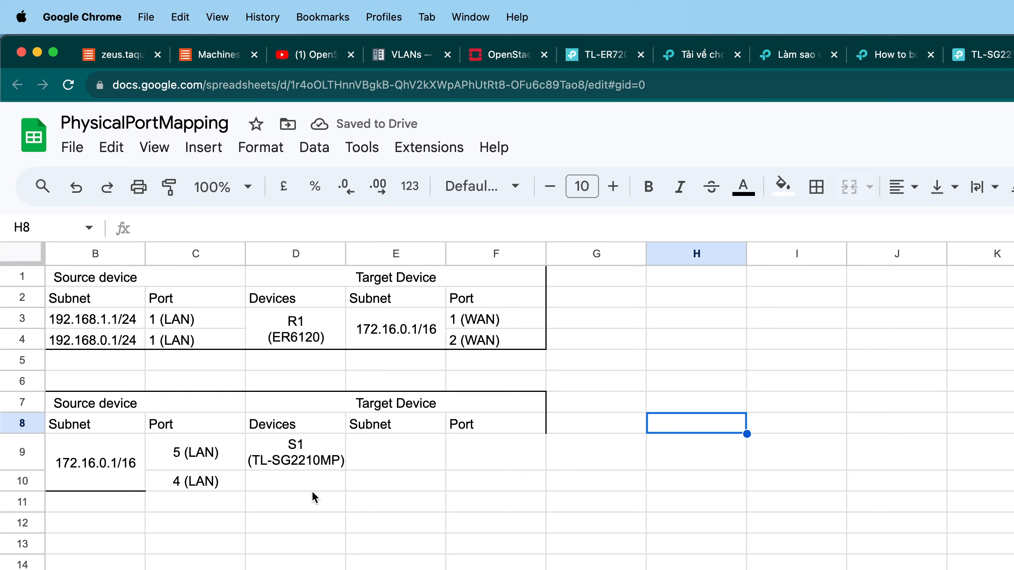
# Shrink the model line in Devices cell D9 to 8 pt and strip its parentheses.
pyautogui.click(294, 464)
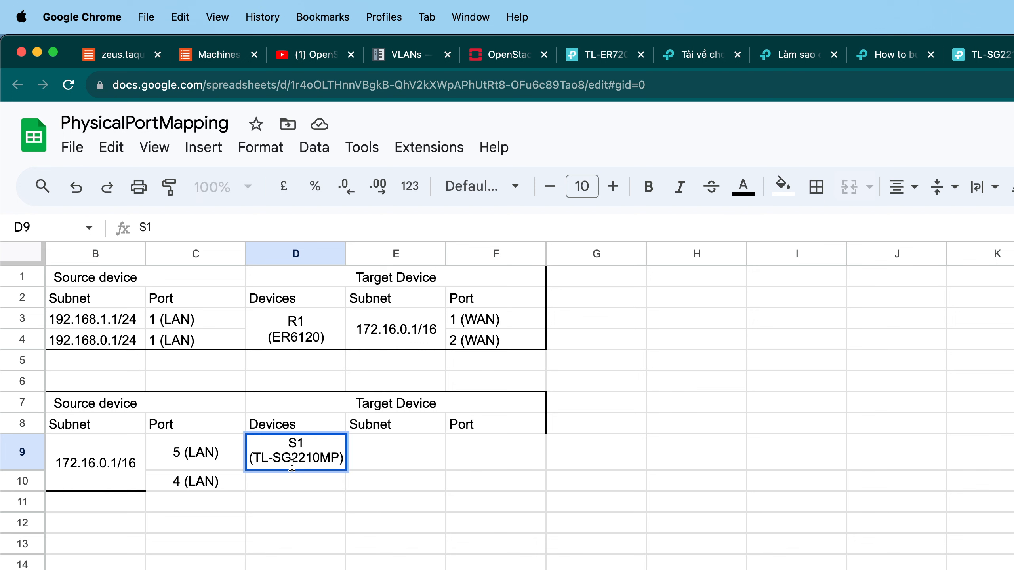
pyautogui.hscroll(-2, 245, 462)
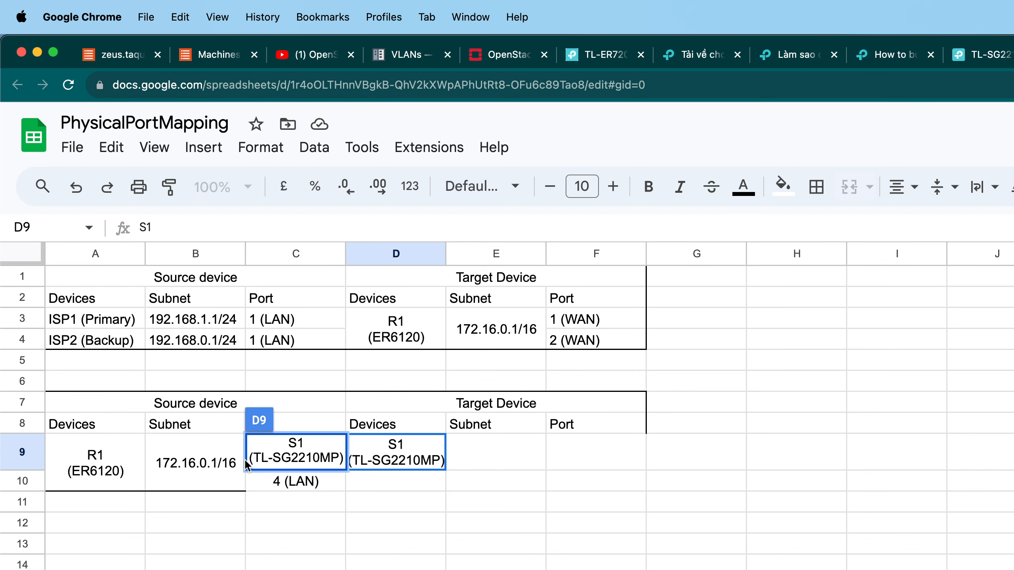
pyautogui.click(355, 460)
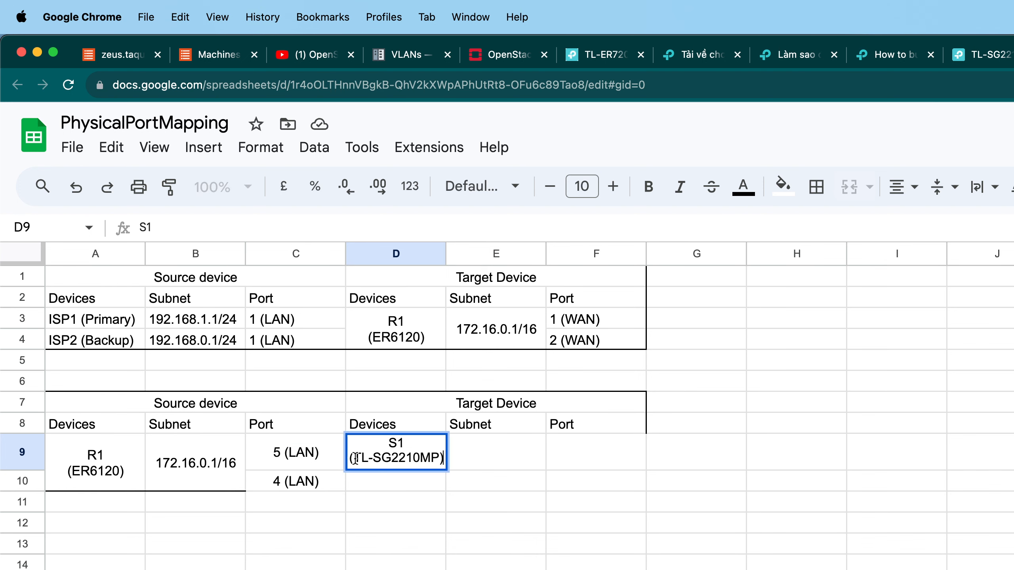
pyautogui.moveTo(355, 458); pyautogui.dragTo(440, 460)
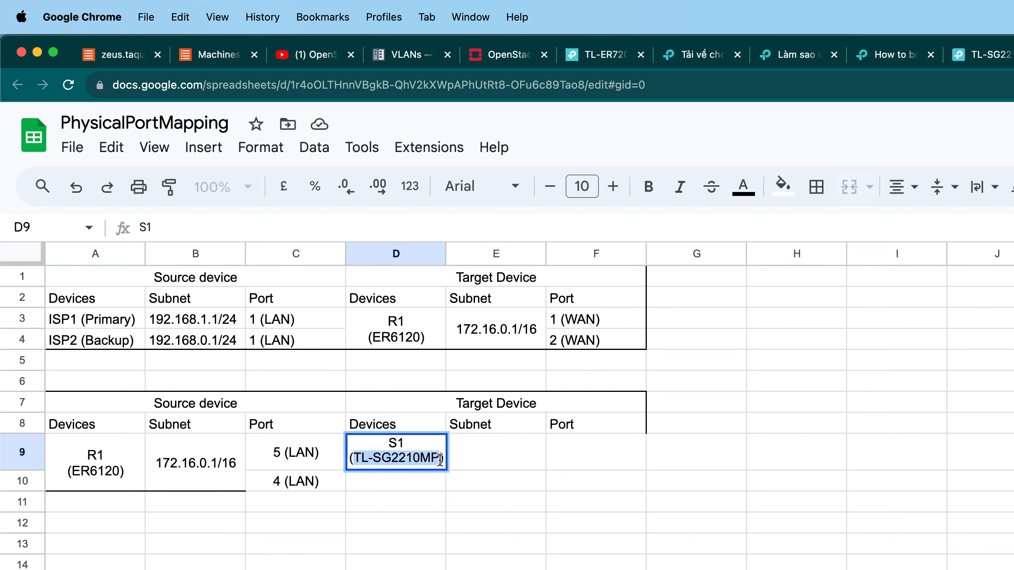
pyautogui.click(558, 193)
pyautogui.click(558, 193)
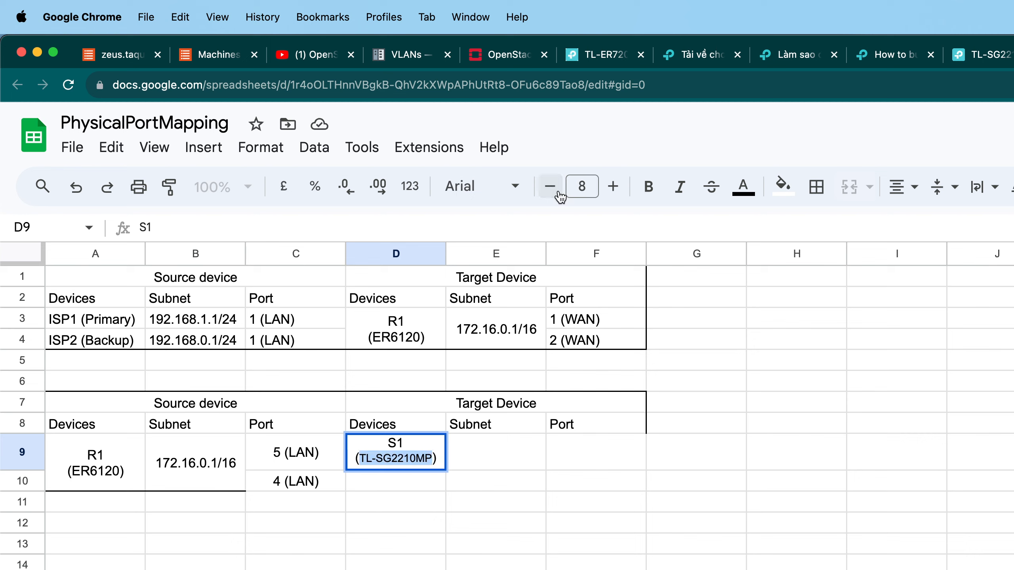
pyautogui.click(436, 459)
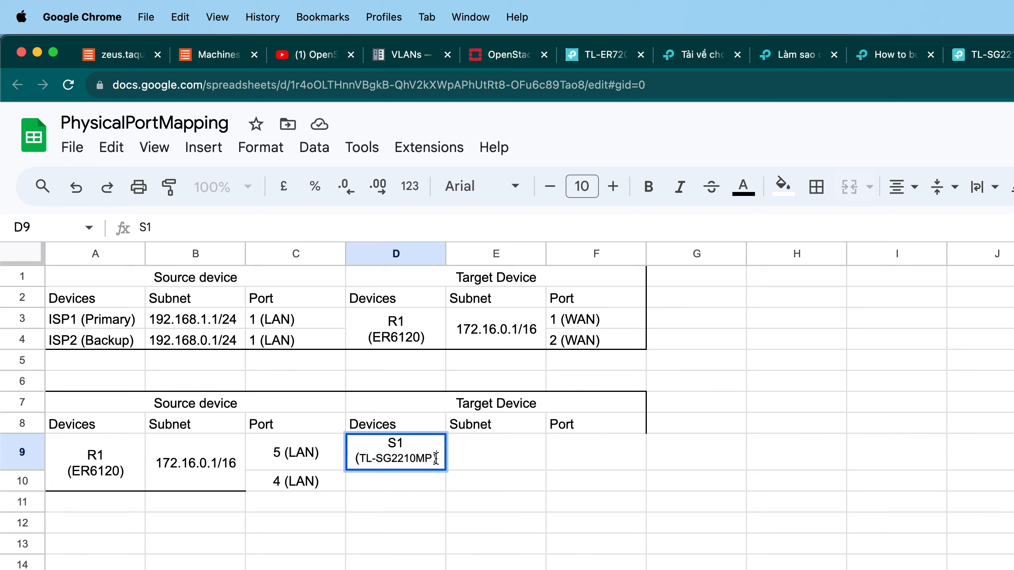
pyautogui.press('BackSpace')
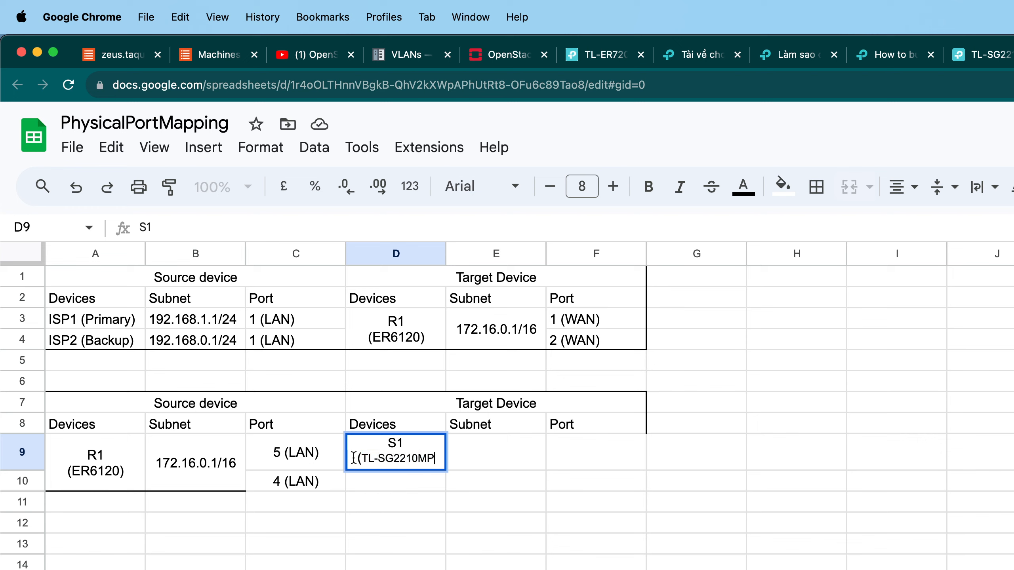
pyautogui.click(361, 458)
pyautogui.press('BackSpace')
pyautogui.moveTo(433, 458); pyautogui.dragTo(355, 457)
pyautogui.press('super+i')
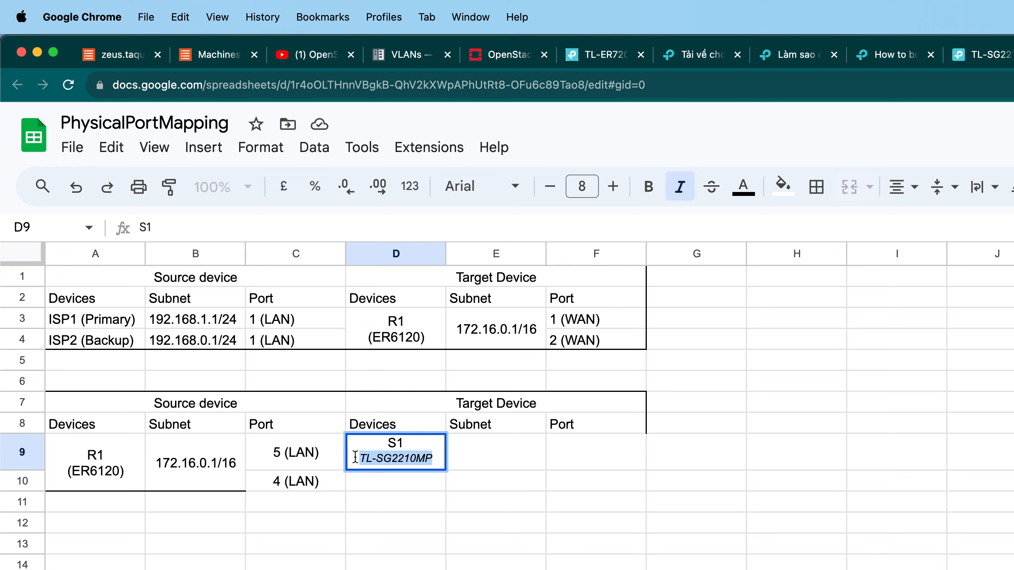
pyautogui.press('super+z')
# Set the font size of D9's TL-SG2210MP line to 6.
pyautogui.doubleClick(383, 457)
pyautogui.click(359, 458)
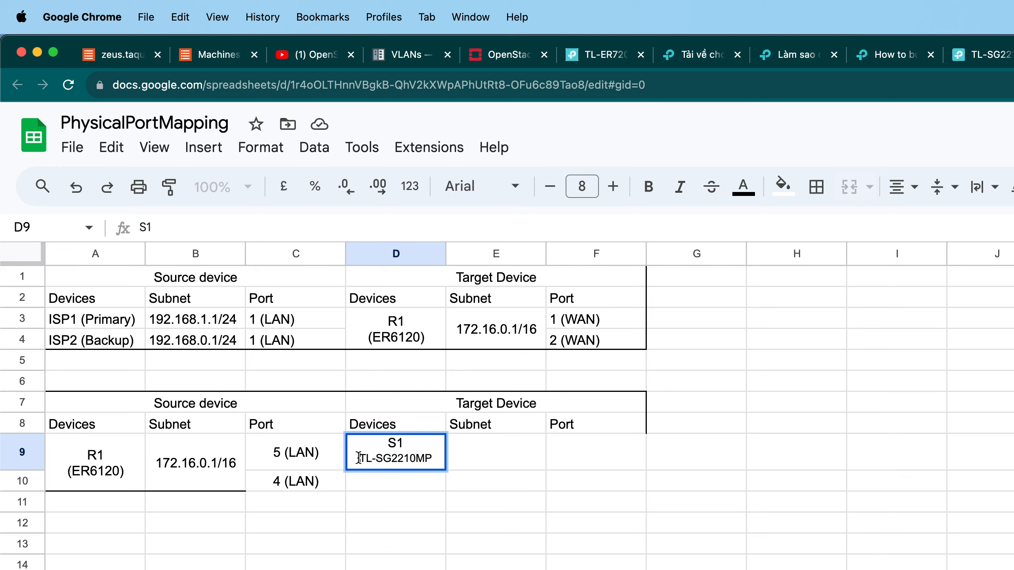
pyautogui.moveTo(359, 459); pyautogui.dragTo(435, 458)
pyautogui.click(567, 192)
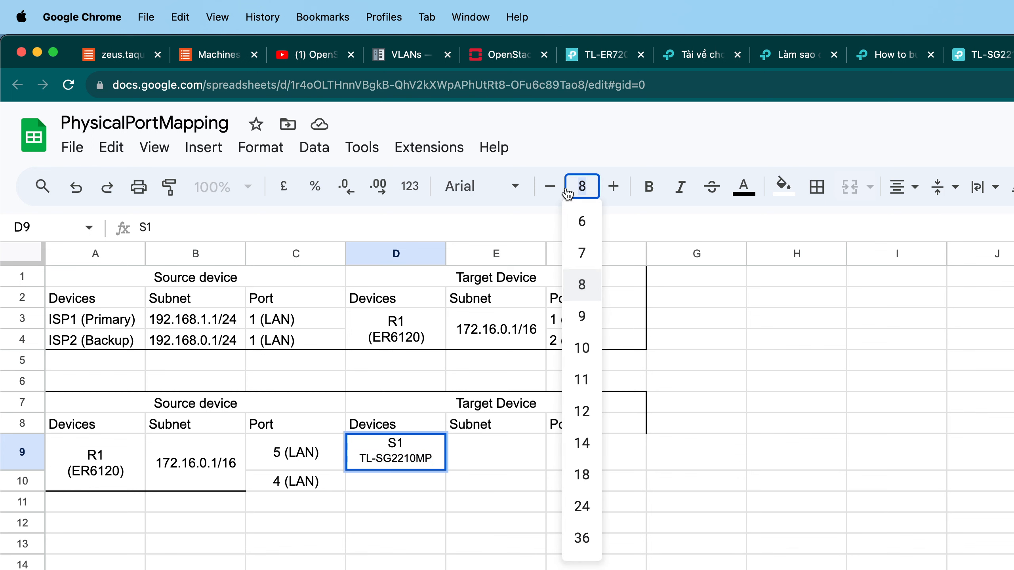
pyautogui.click(581, 222)
pyautogui.click(571, 339)
pyautogui.click(383, 304)
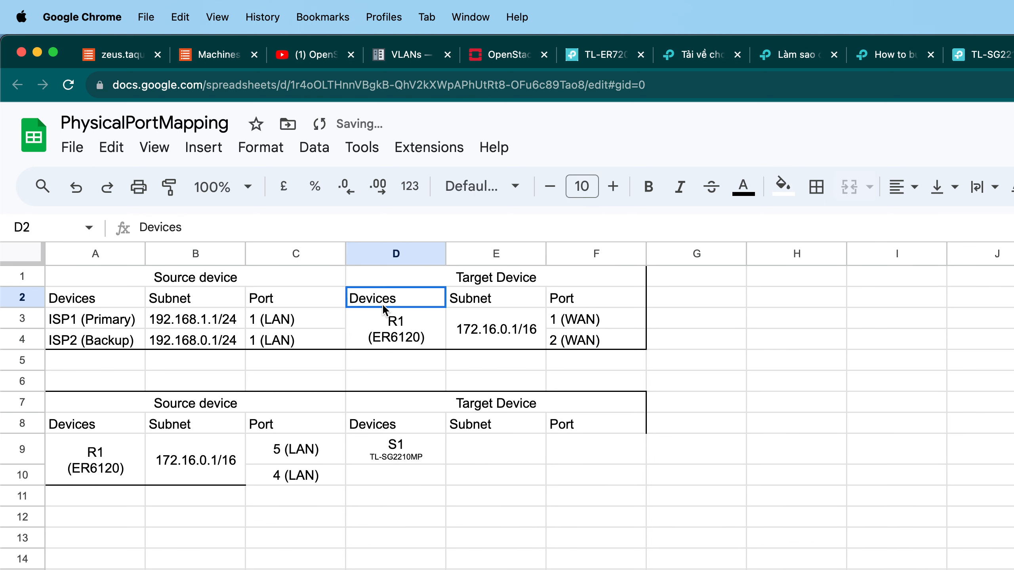
# Reduce the font size of the ER6120 line in merged cell D3 and remove its parentheses.
pyautogui.click(389, 332)
pyautogui.doubleClick(373, 331)
pyautogui.moveTo(373, 332); pyautogui.dragTo(424, 331)
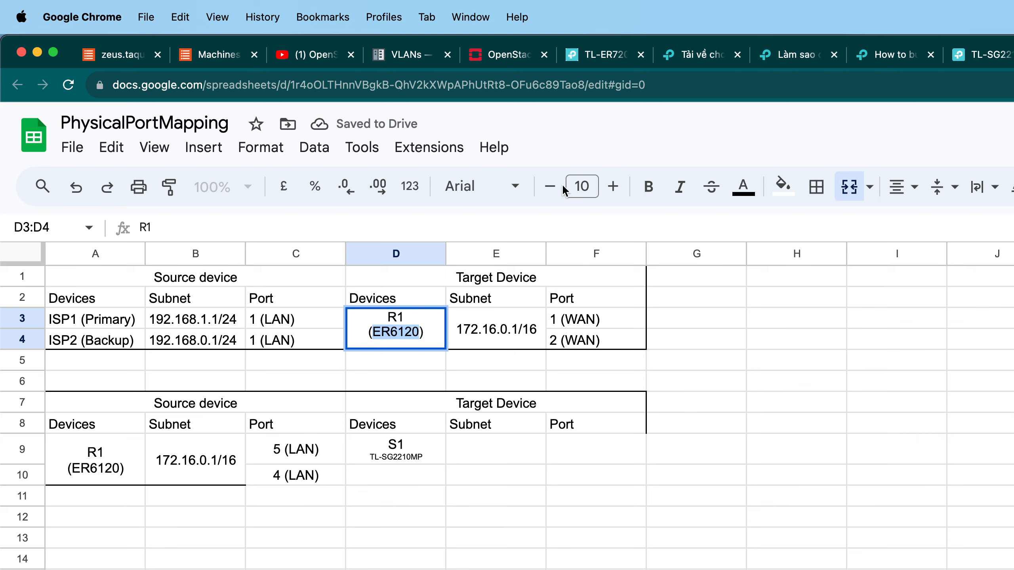
pyautogui.click(550, 186)
pyautogui.click(550, 186)
pyautogui.click(550, 186)
pyautogui.click(550, 186)
pyautogui.click(426, 330)
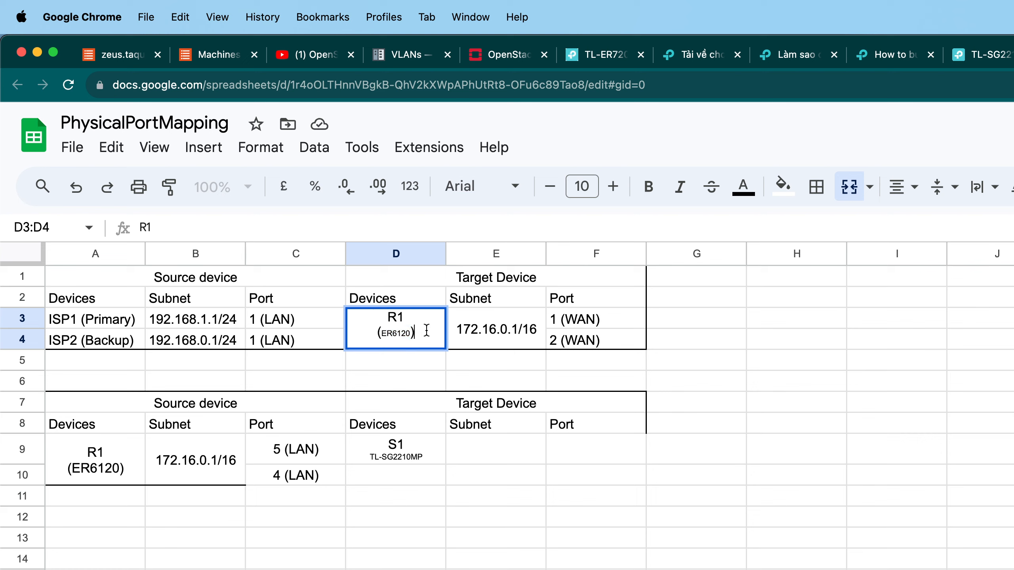
pyautogui.press('BackSpace')
pyautogui.press('super+Left')
pyautogui.press('BackSpace')
pyautogui.click(624, 384)
pyautogui.click(700, 384)
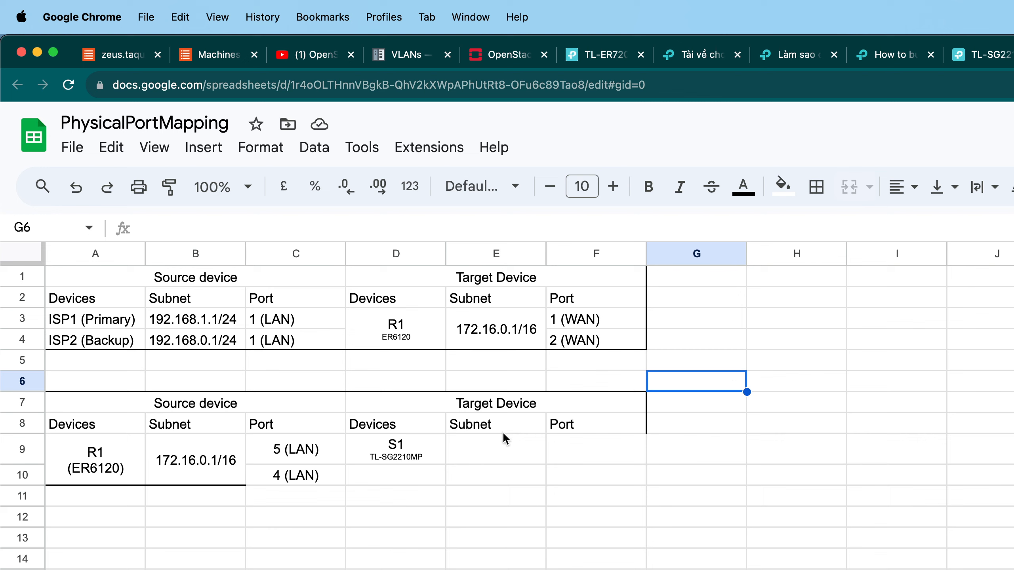
# Copy cell D9 and try enlarging the font of its TL-SG2210MP line.
pyautogui.click(373, 447)
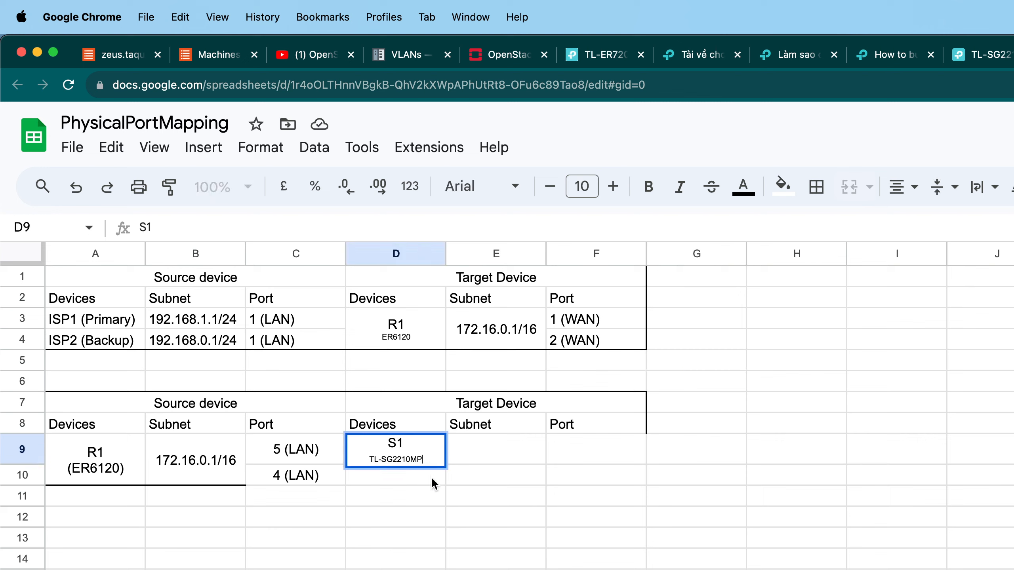
pyautogui.click(430, 479)
pyautogui.click(403, 449)
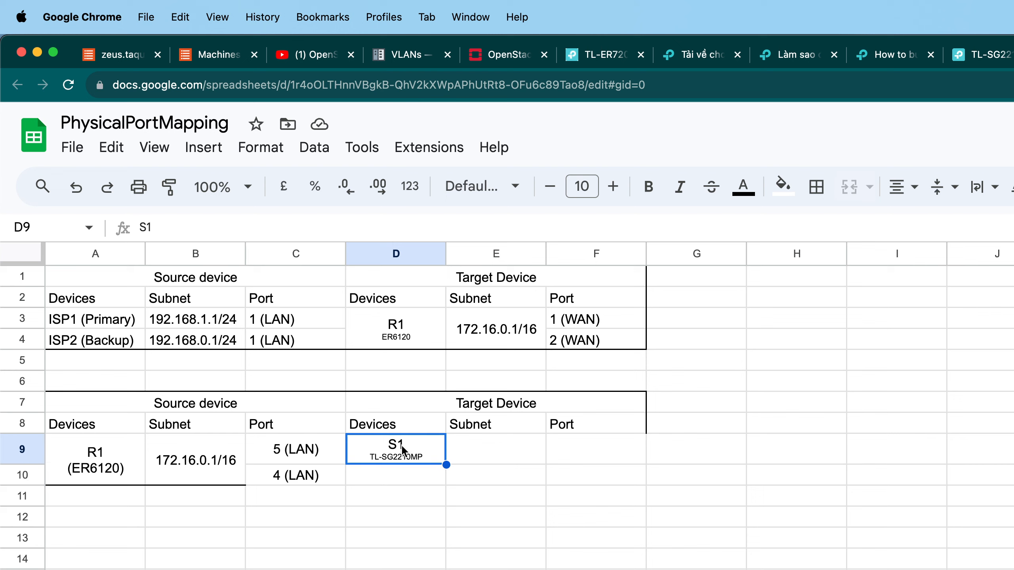
pyautogui.press('super+c')
pyautogui.click(481, 484)
pyautogui.click(423, 453)
pyautogui.doubleClick(425, 453)
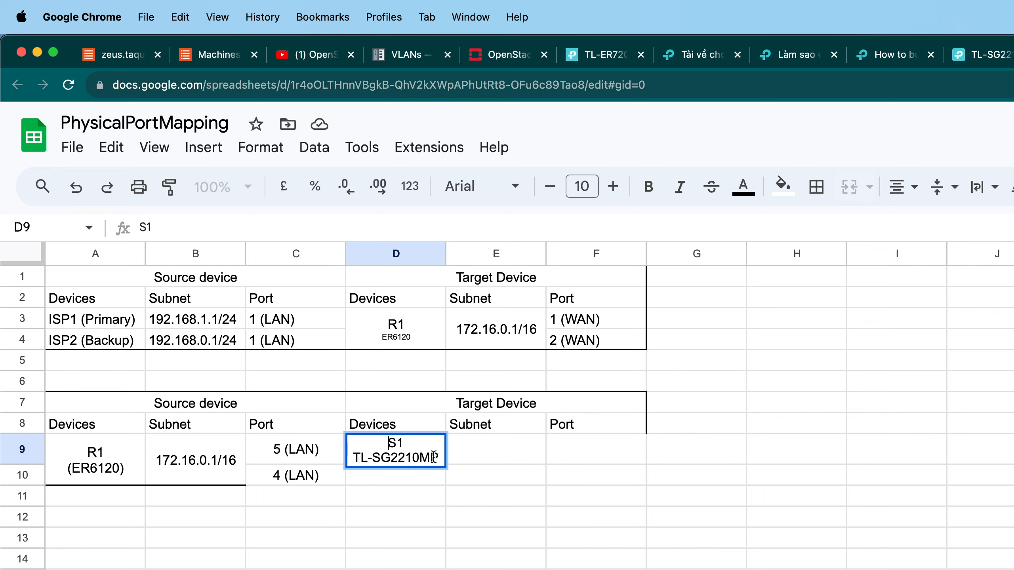
pyautogui.moveTo(440, 457); pyautogui.dragTo(310, 459)
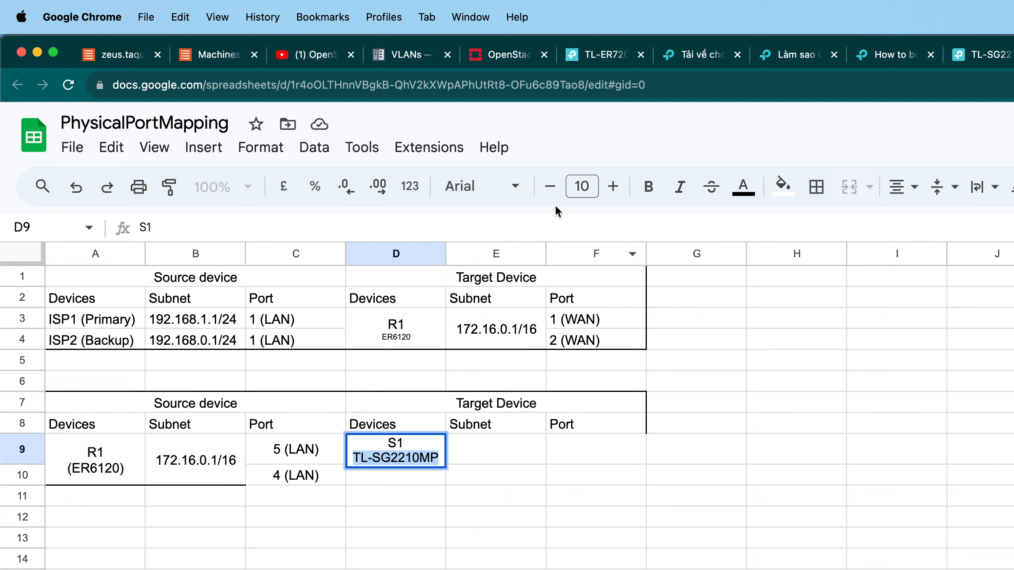
pyautogui.click(550, 186)
pyautogui.click(550, 186)
pyautogui.click(550, 186)
pyautogui.click(550, 186)
pyautogui.click(561, 460)
pyautogui.click(457, 447)
pyautogui.click(426, 449)
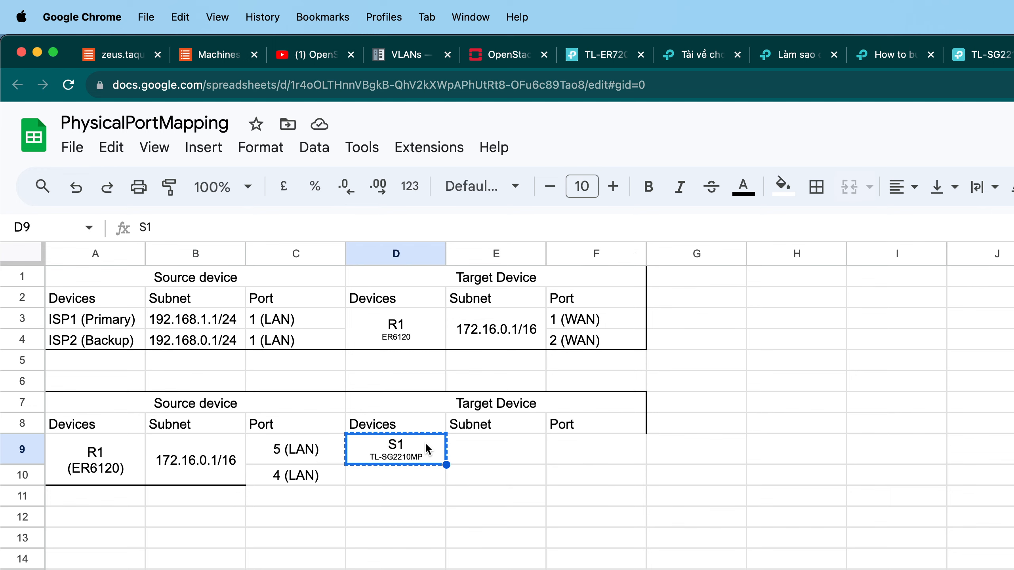
# Cut D9 into F16, then undo the edits to restore the original D3 and D9 device labels.
pyautogui.press('super+x')
pyautogui.click(594, 569)
pyautogui.press('super+v')
pyautogui.click(596, 527)
pyautogui.click(595, 569)
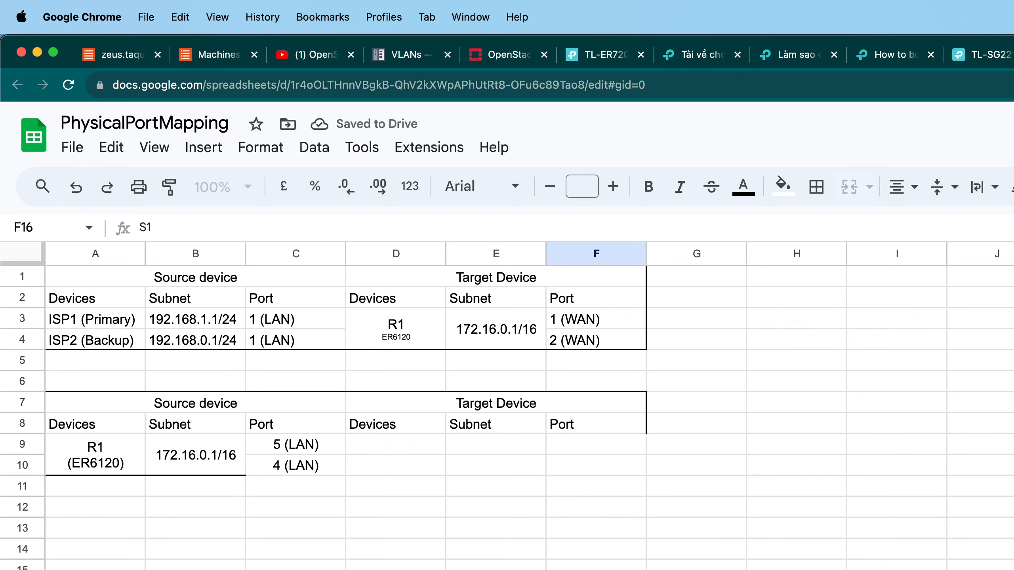
pyautogui.click(606, 493)
pyautogui.press('super+z')
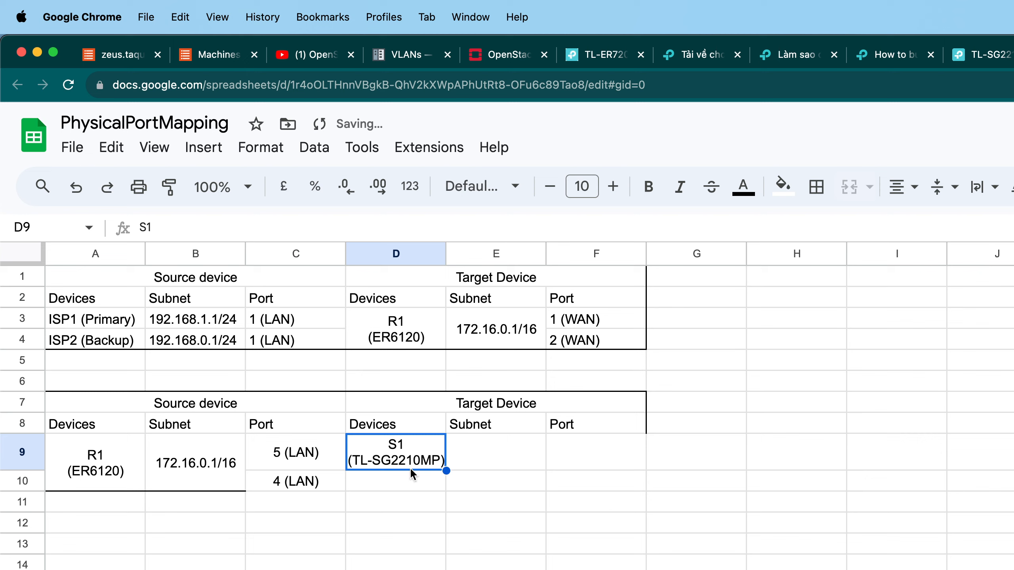
# Check the network diagram in the draw.io tab and return to the spreadsheet.
pyautogui.click(369, 484)
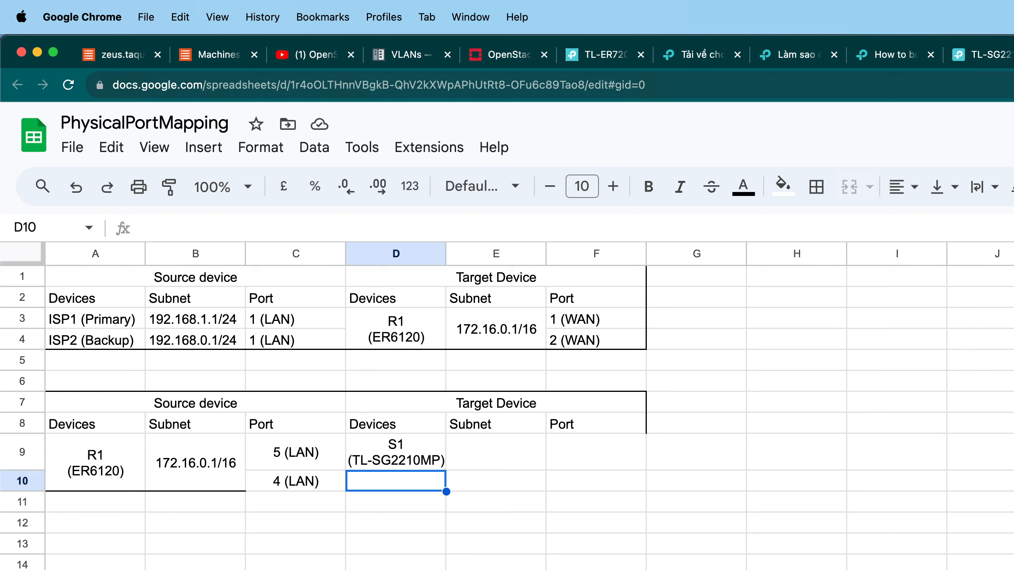
pyautogui.hotkey('ctrl', 'shift', 'Tab')
pyautogui.hotkey('ctrl', 'shift', 'Tab')
pyautogui.hotkey('ctrl', 'shift', 'Tab')
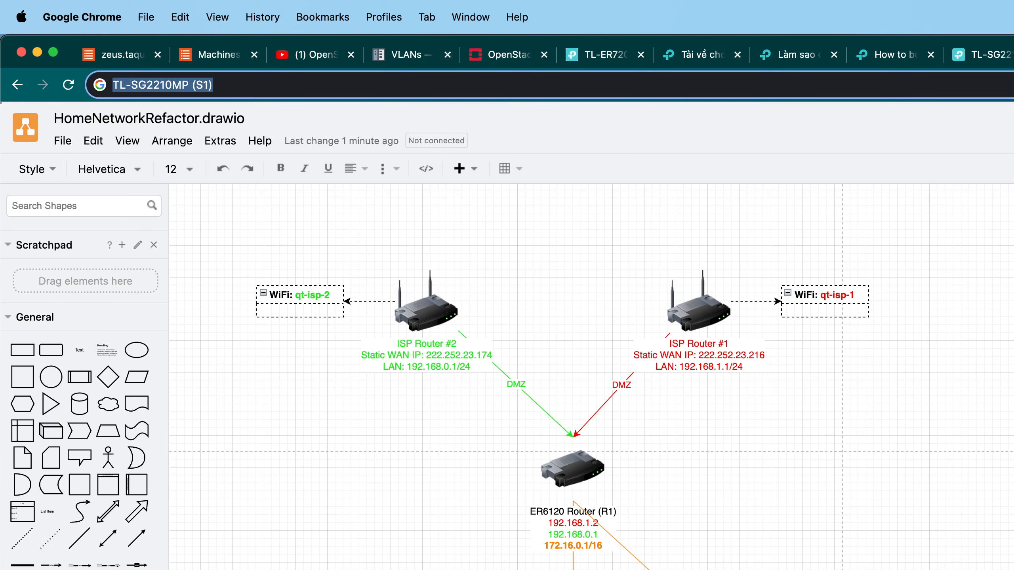
pyautogui.hotkey('ctrl', 'Tab')
pyautogui.hotkey('ctrl', 'Tab')
pyautogui.hotkey('ctrl', 'Tab')
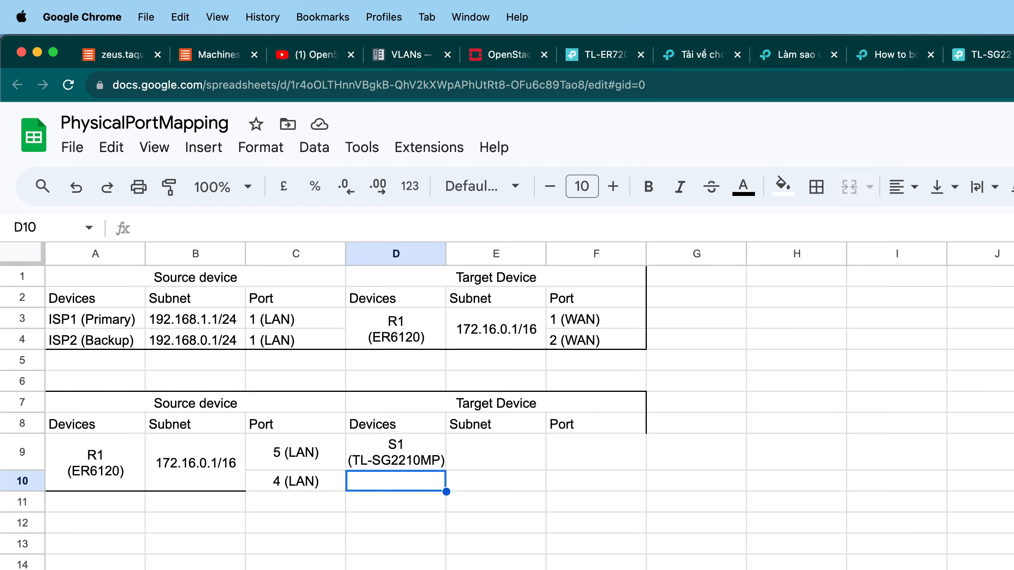
# Enter AP1 as the second target device in cell D10.
pyautogui.doubleClick(428, 477)
pyautogui.write('AP1')
pyautogui.press('Return')
pyautogui.write('G')
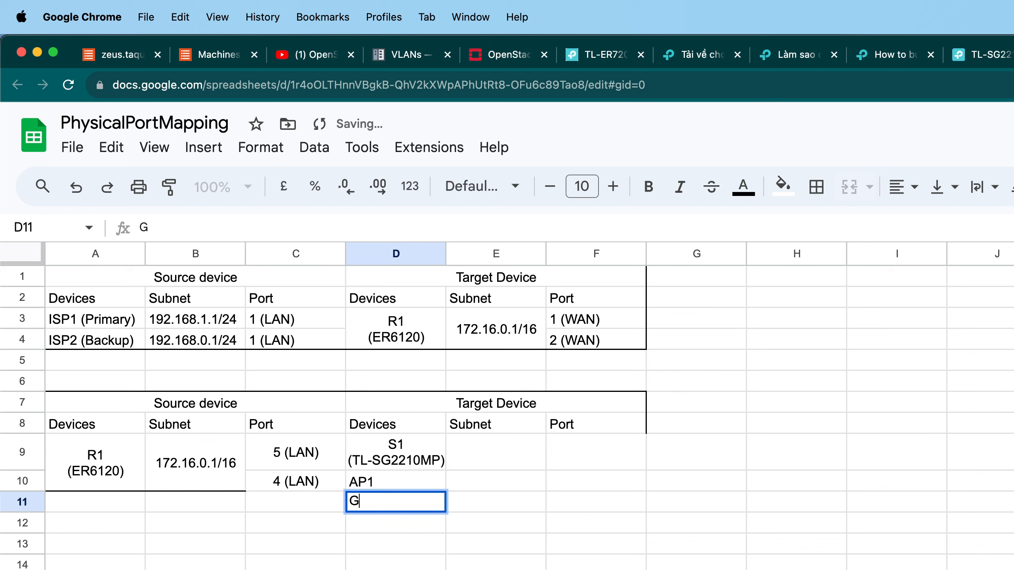
pyautogui.press('BackSpace')
pyautogui.press('Escape')
# Add (Google WiFi) as a second line in cell D10 under AP1.
pyautogui.doubleClick(417, 477)
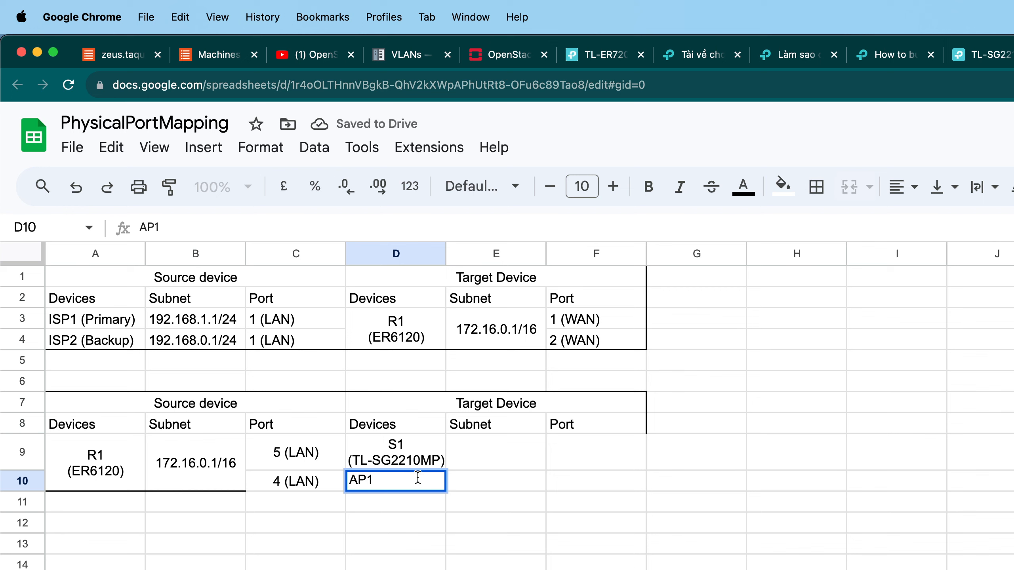
pyautogui.hotkey('alt', 'Return')
pyautogui.write('Good')
pyautogui.press('BackSpace')
pyautogui.press('BackSpace')
pyautogui.press('BackSpace')
pyautogui.press('BackSpace')
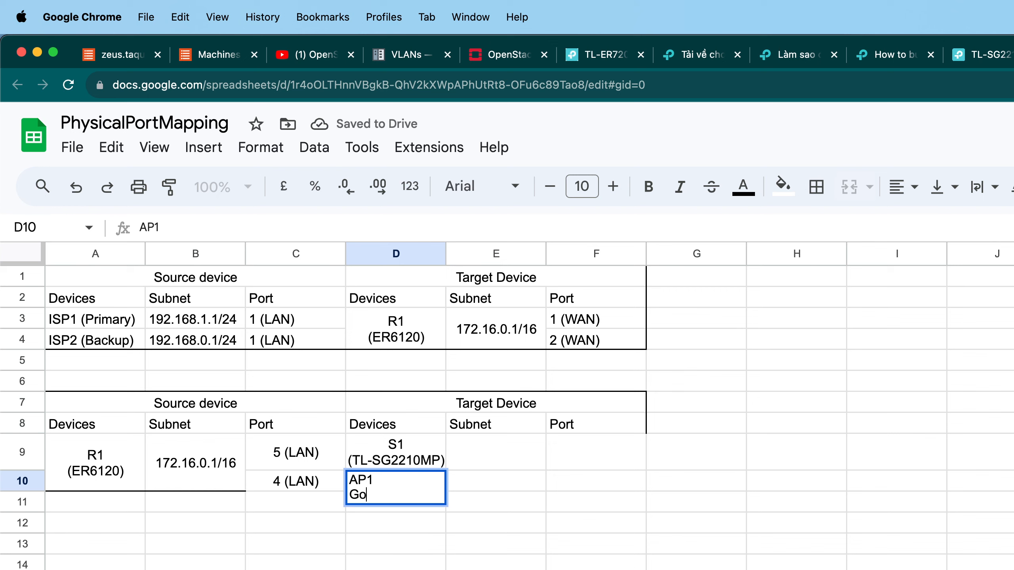
pyautogui.write('(Google W')
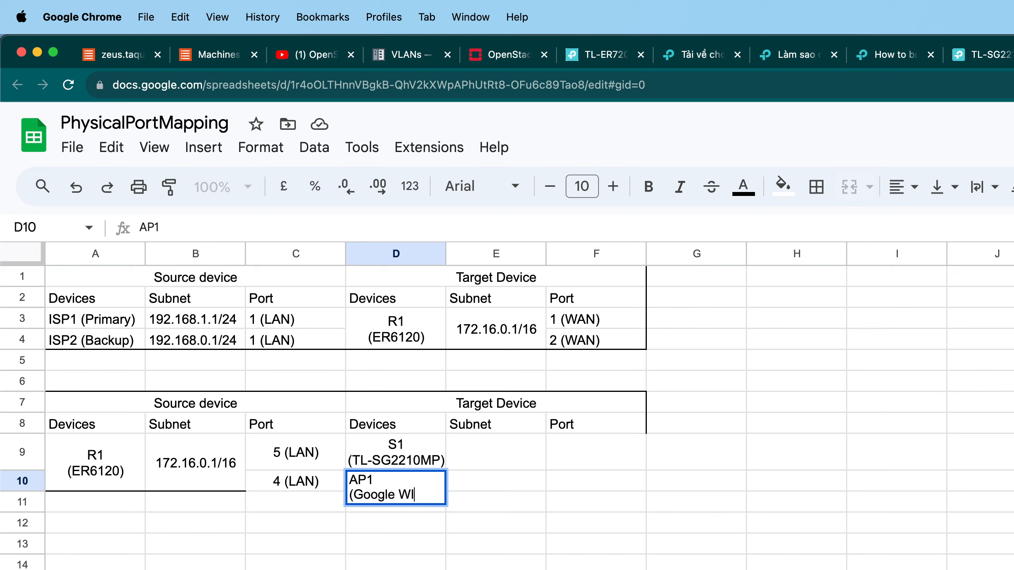
pyautogui.write('iFi)')
pyautogui.press('Return')
# Center the D10 device text horizontally and vertically.
pyautogui.click(390, 498)
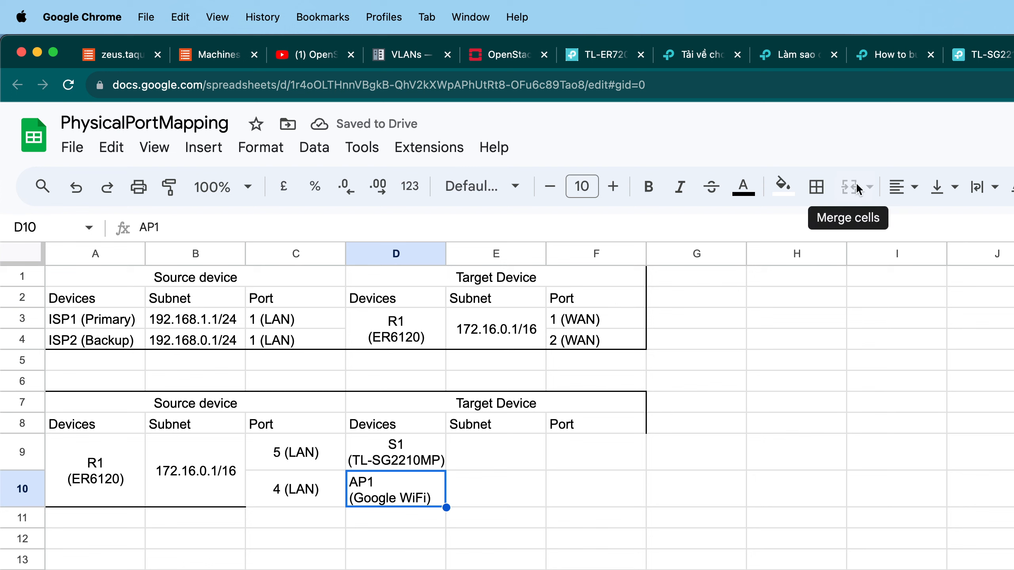
pyautogui.click(936, 190)
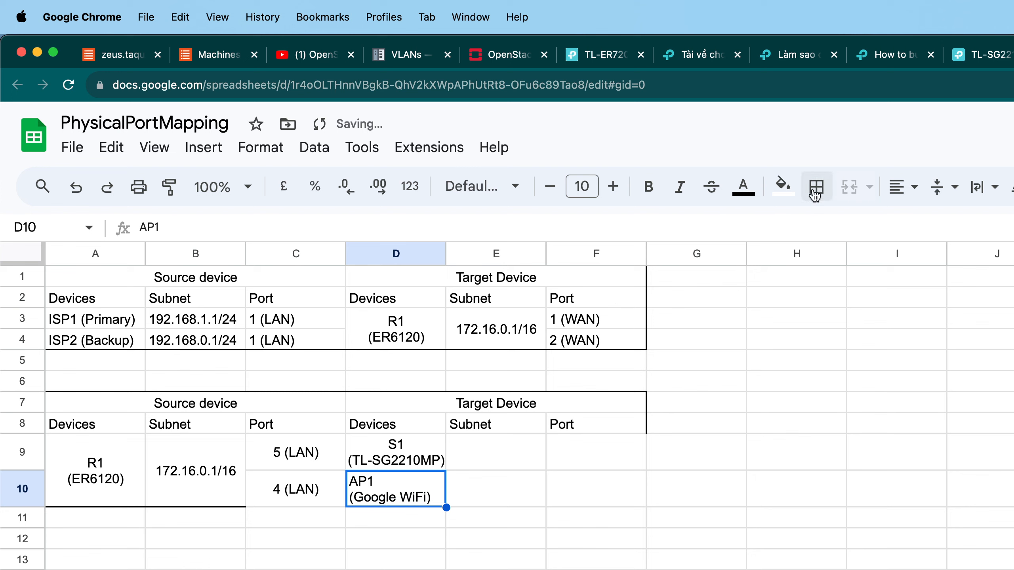
pyautogui.click(899, 191)
pyautogui.click(921, 221)
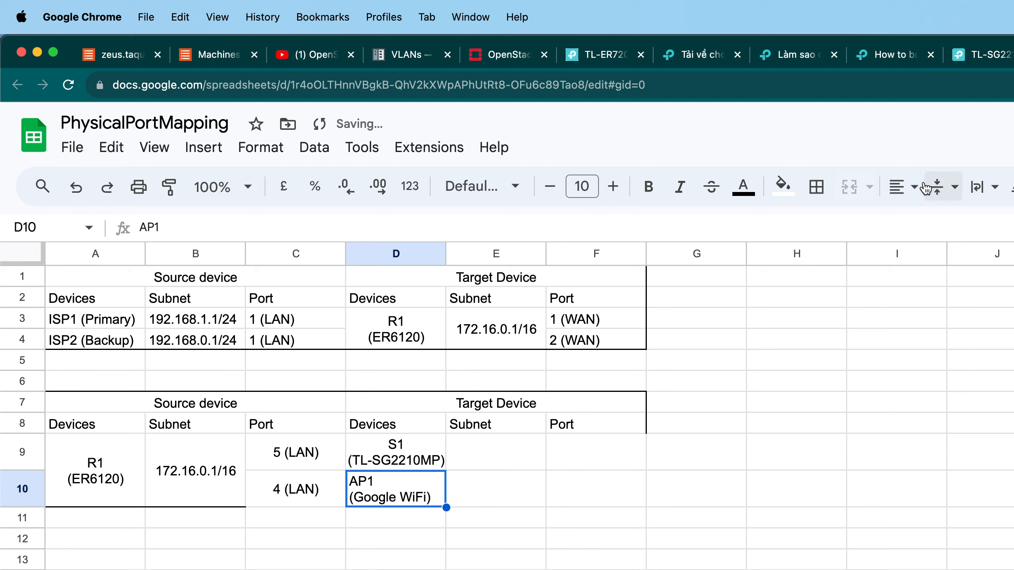
pyautogui.click(945, 191)
pyautogui.click(968, 226)
pyautogui.click(948, 192)
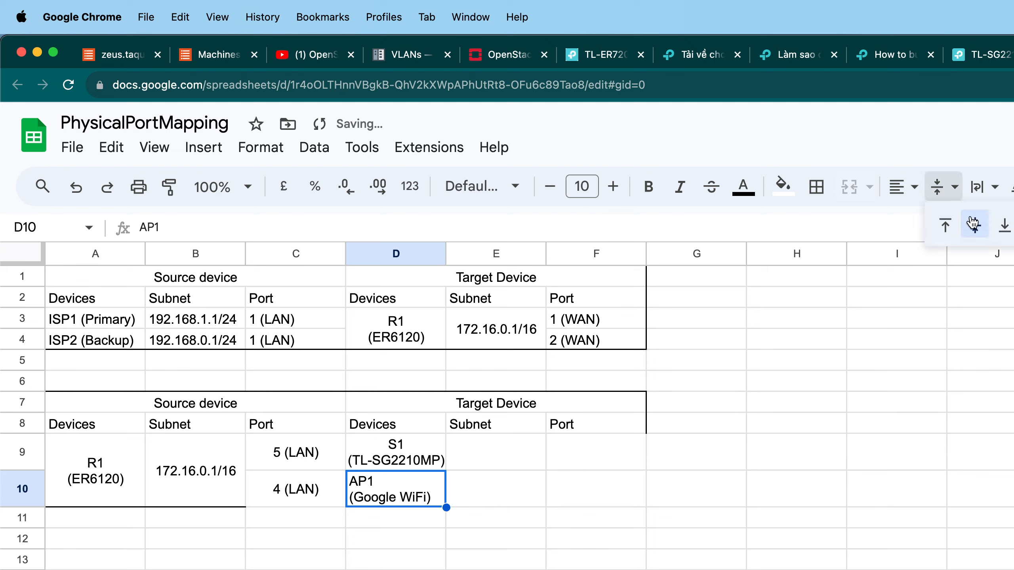
pyautogui.click(900, 189)
pyautogui.click(935, 226)
pyautogui.click(700, 427)
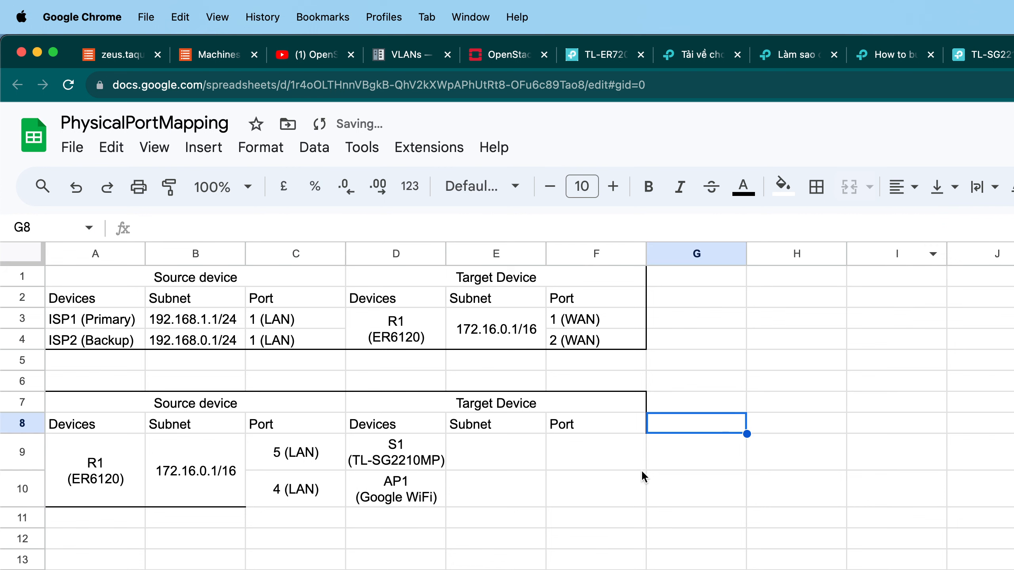
# Switch to the iTerm2 terminal window.
pyautogui.moveTo(483, 449); pyautogui.dragTo(471, 500)
pyautogui.click(473, 501)
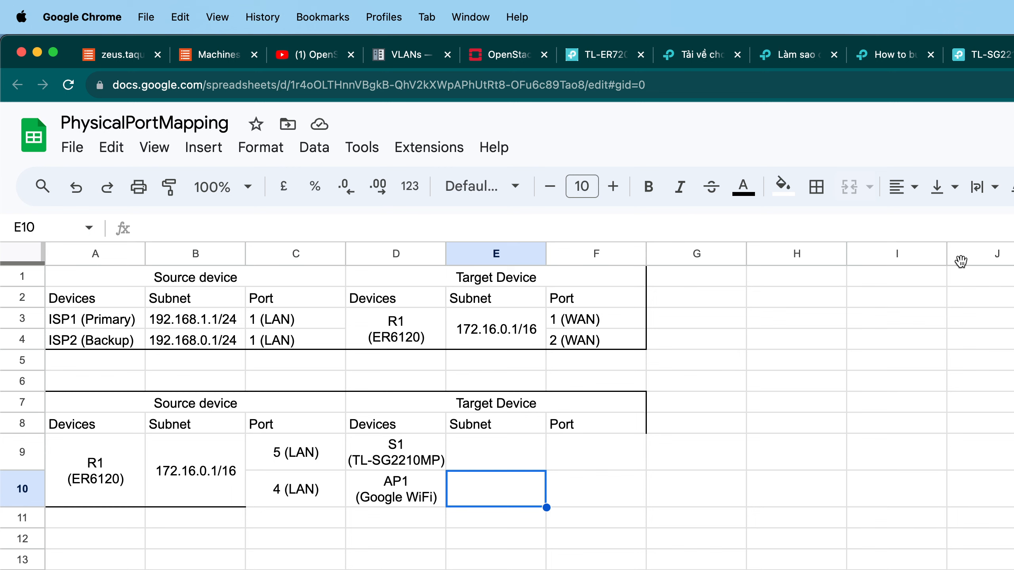
pyautogui.press('super+Tab')
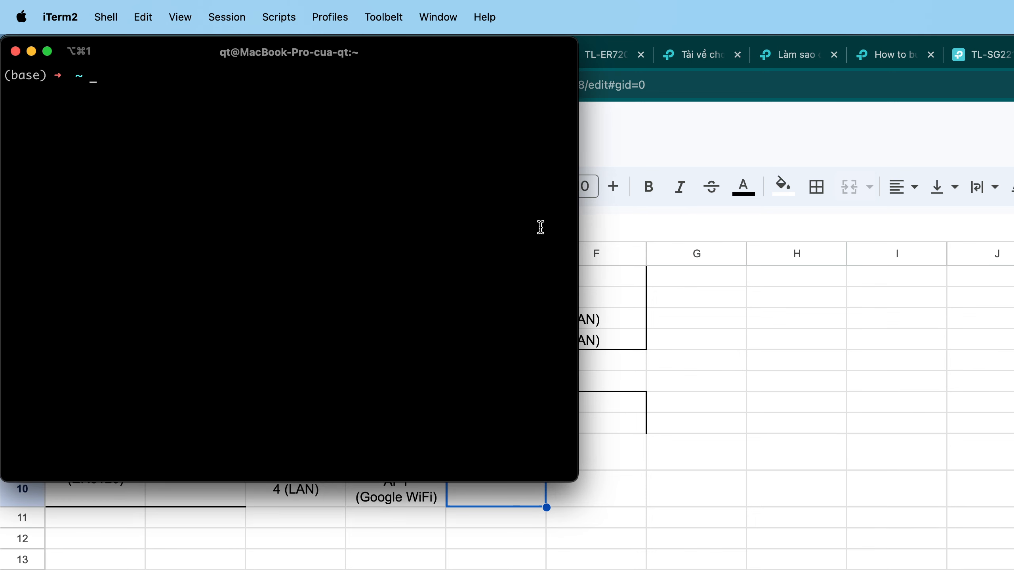
# Run ifconfig in the terminal and scroll through the network interface output to find the Wi-Fi address.
pyautogui.write('ifconfig')
pyautogui.press('Return')
pyautogui.scroll(15, 429, 220)
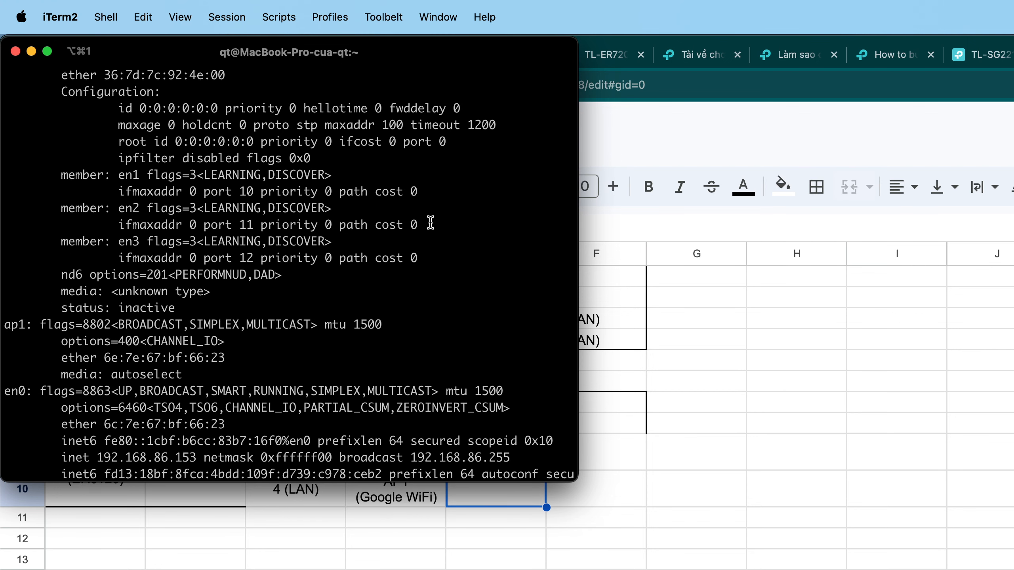
pyautogui.scroll(-3, 430, 223)
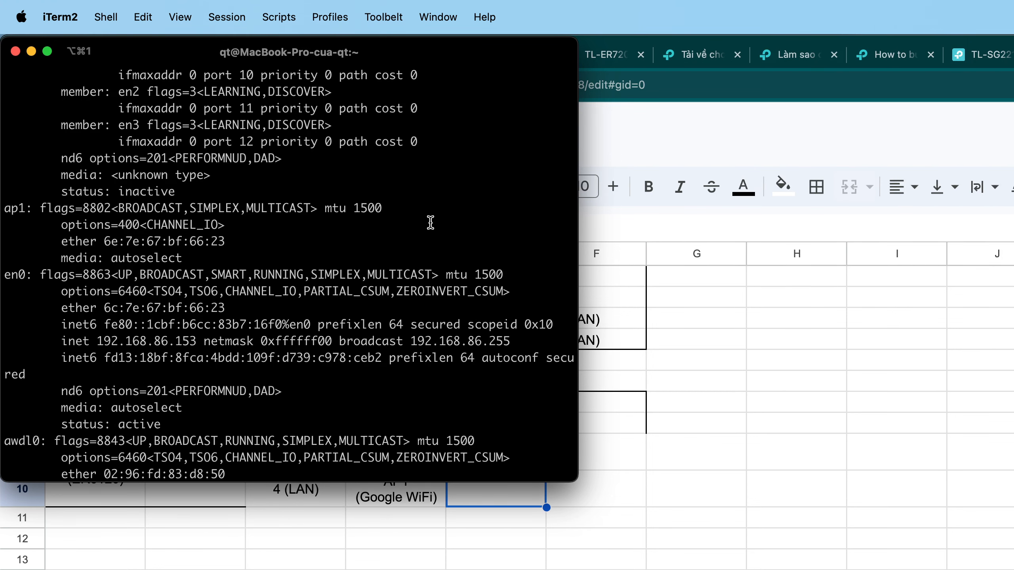
pyautogui.scroll(-3, 430, 222)
pyautogui.scroll(-10, 429, 222)
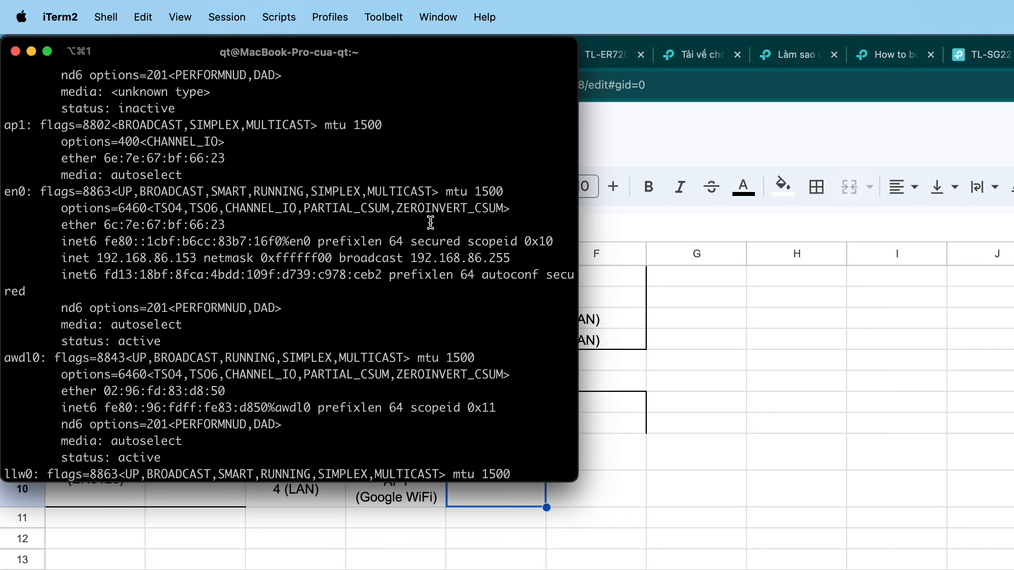
pyautogui.scroll(20, 429, 223)
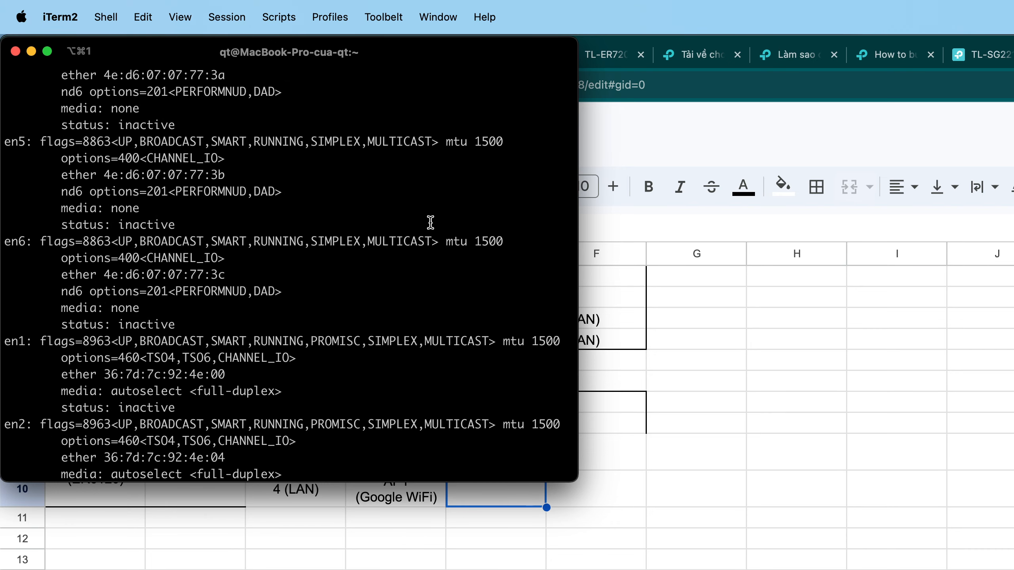
pyautogui.scroll(15, 430, 222)
pyautogui.scroll(-3, 430, 222)
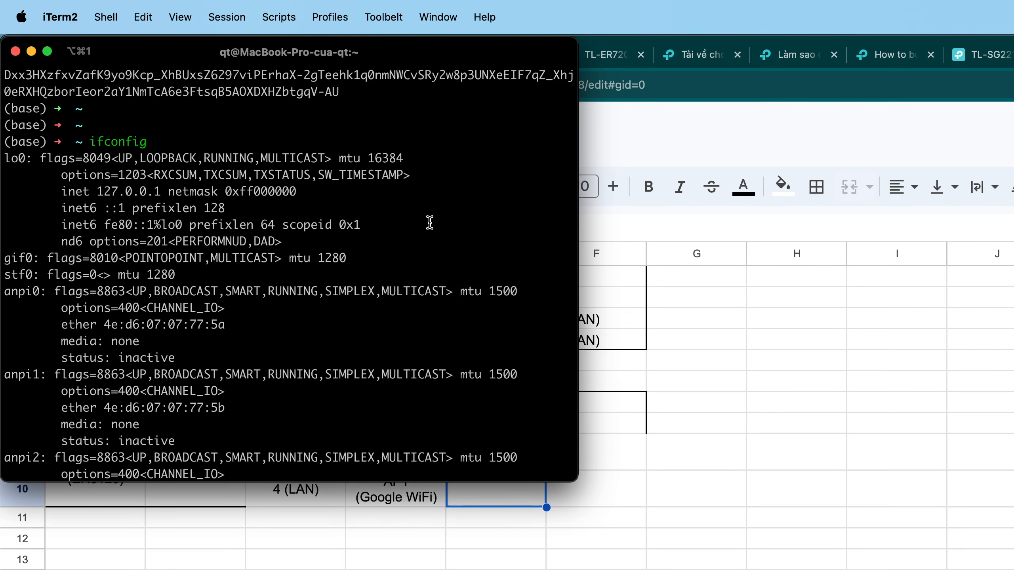
pyautogui.scroll(-1, 430, 222)
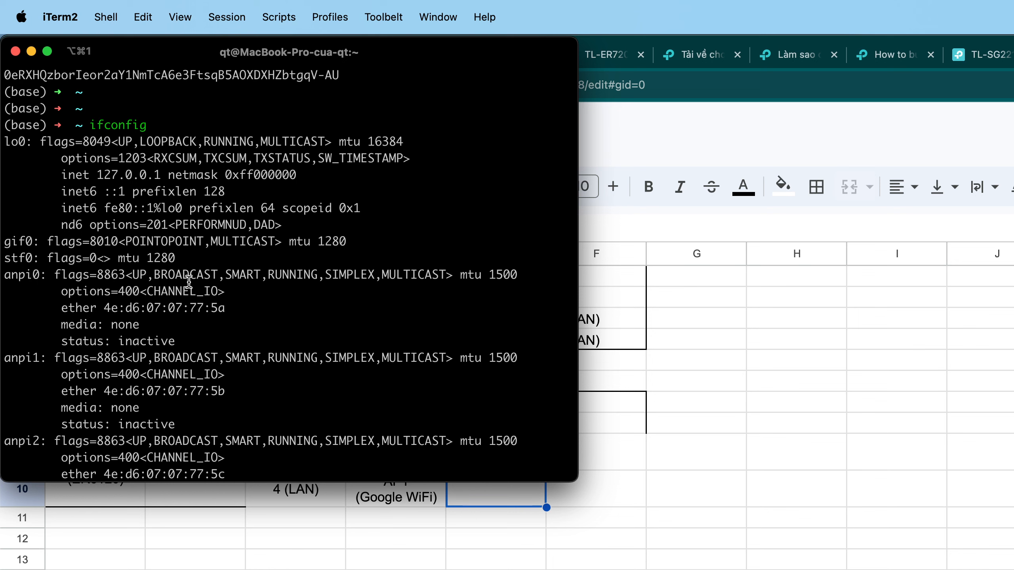
pyautogui.moveTo(107, 155); pyautogui.dragTo(139, 224)
pyautogui.scroll(-9, 138, 224)
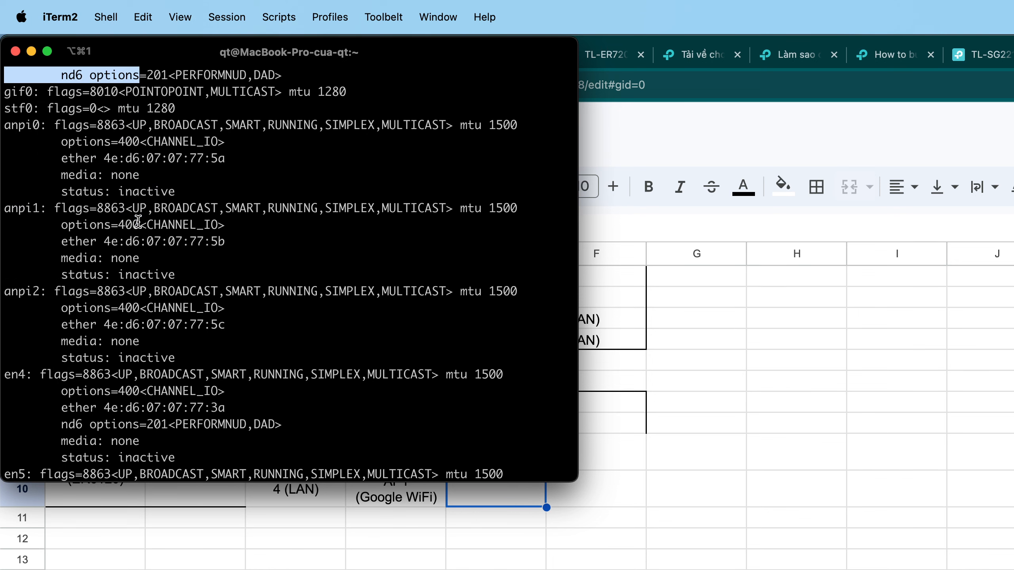
pyautogui.scroll(-5, 138, 222)
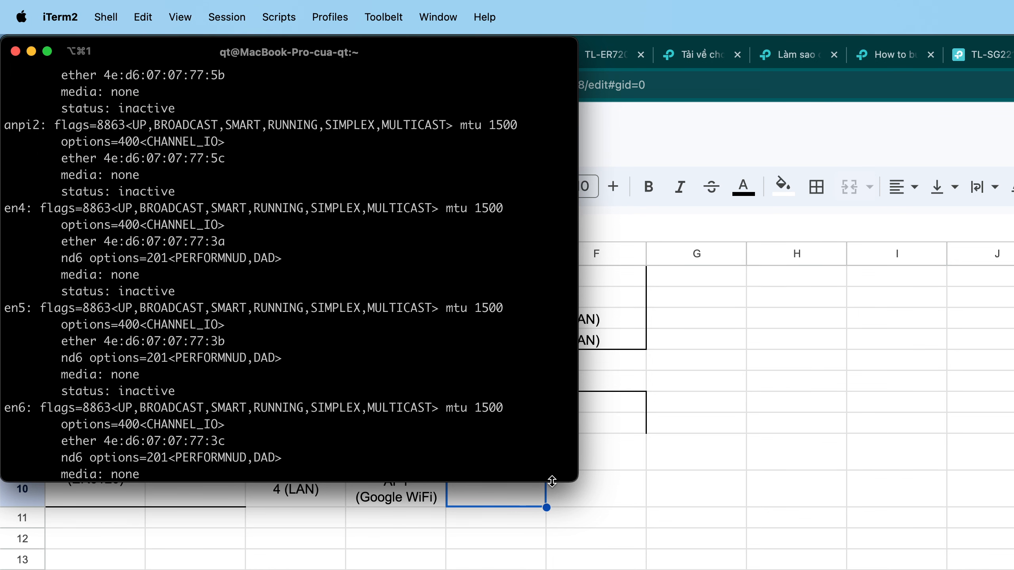
pyautogui.moveTo(568, 482); pyautogui.dragTo(1012, 569)
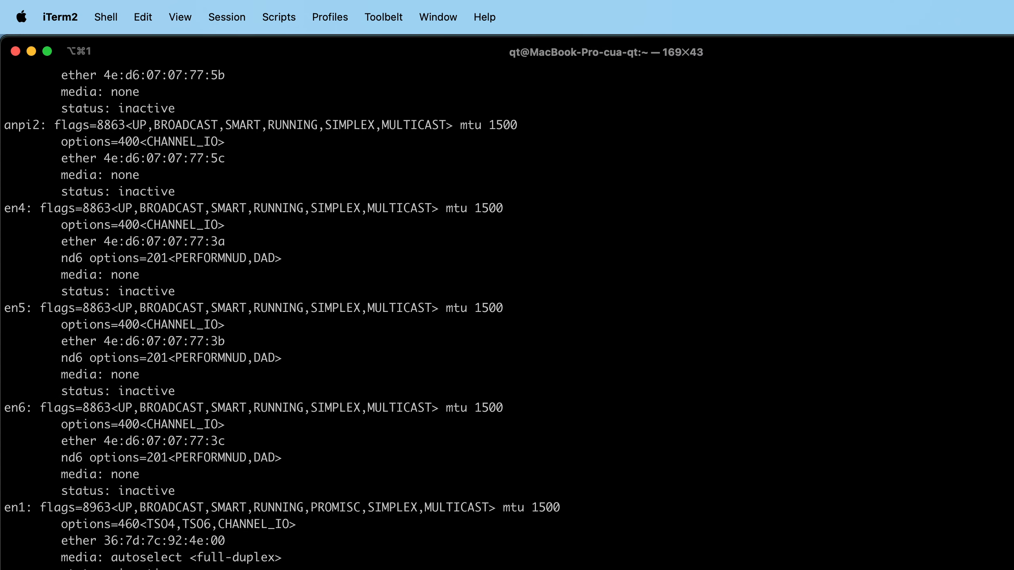
pyautogui.scroll(-6, 507, 303)
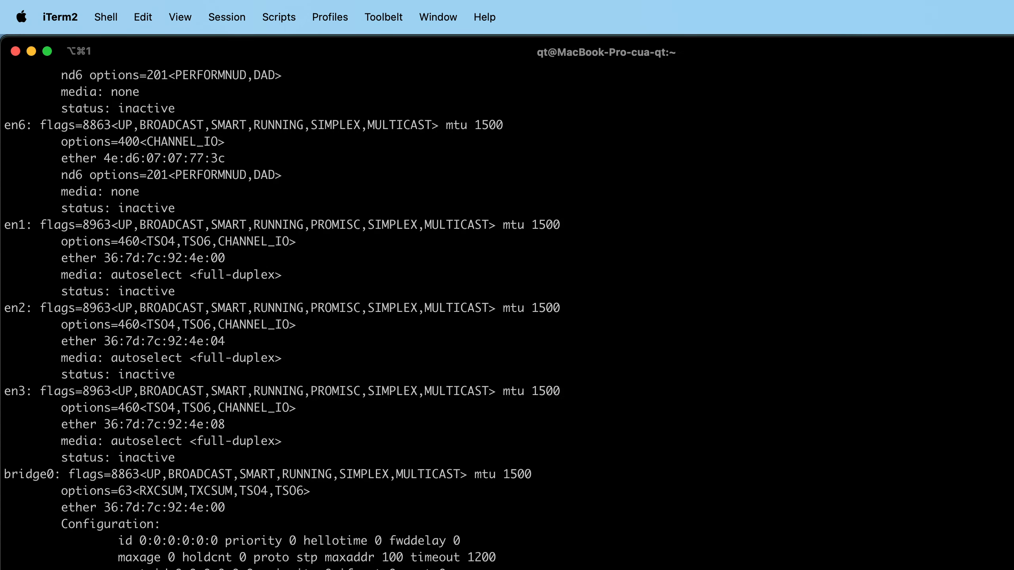
pyautogui.scroll(-2, 507, 303)
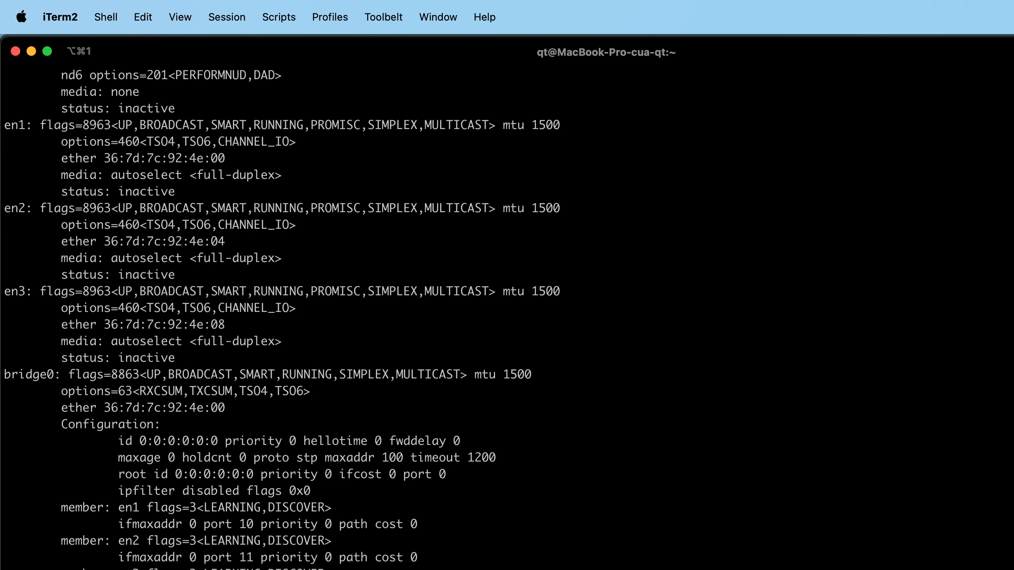
pyautogui.scroll(-2, 507, 304)
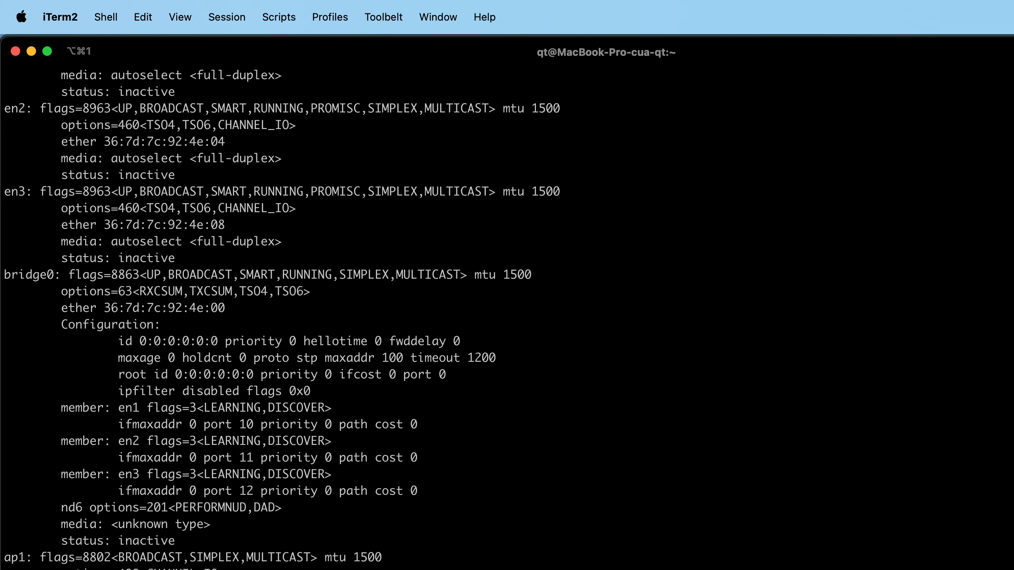
pyautogui.scroll(-8, 507, 303)
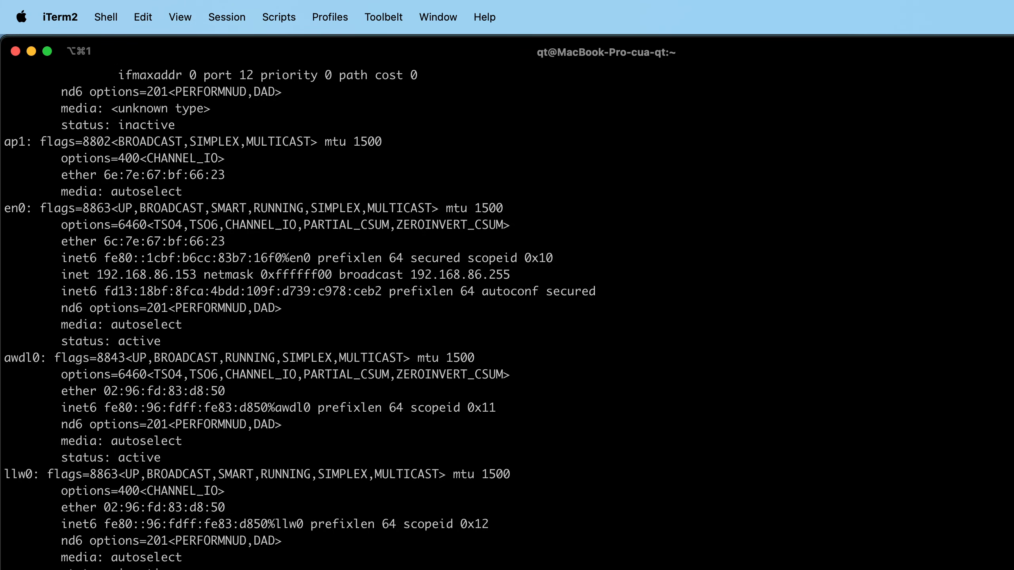
# Clear the terminal, run ip a, and copy the en0 address prefix 192.168.86. before returning to the browser.
pyautogui.hotkey('ctrl', 'l')
pyautogui.write('ip a')
pyautogui.press('Return')
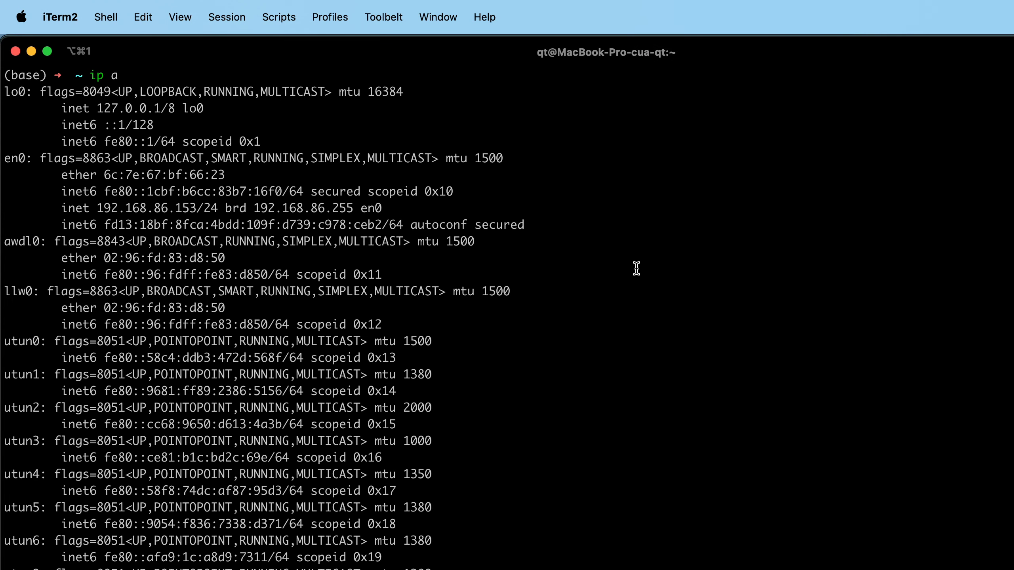
pyautogui.moveTo(197, 210); pyautogui.dragTo(103, 212)
pyautogui.click(180, 213)
pyautogui.moveTo(177, 209); pyautogui.dragTo(97, 205)
pyautogui.press('super+c')
pyautogui.press('super+Tab')
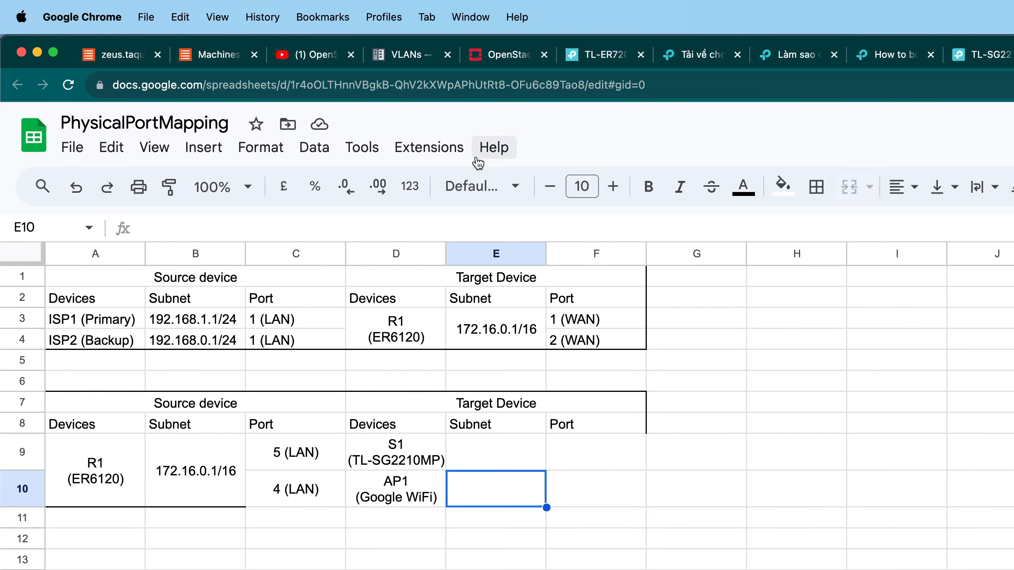
pyautogui.click(503, 94)
pyautogui.press('super+v')
pyautogui.press('super+a')
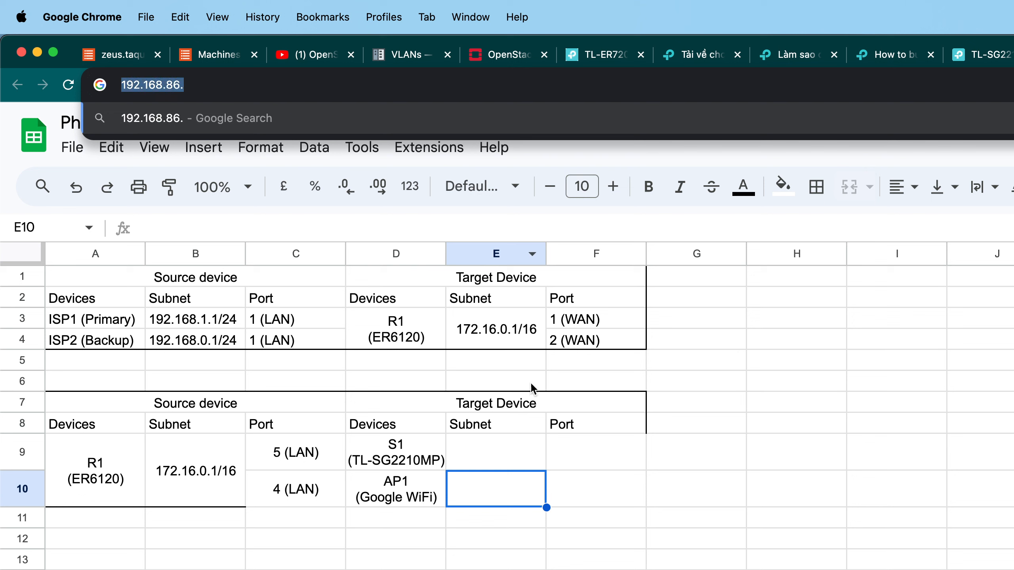
# Enter 192.168.86.1/24 as the access point's subnet in cell E10.
pyautogui.doubleClick(530, 479)
pyautogui.press('super+v')
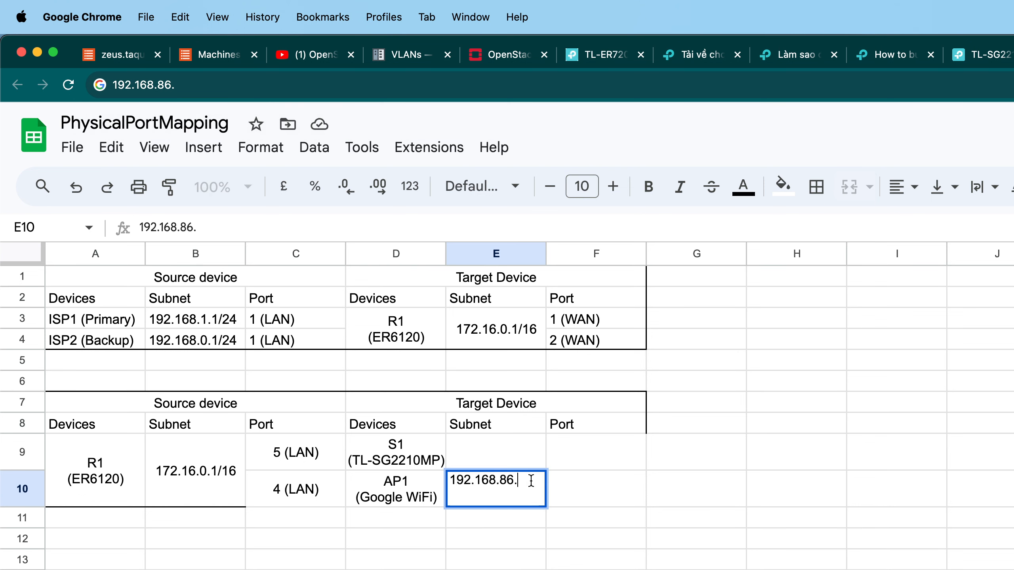
pyautogui.write('1/24')
pyautogui.press('BackSpace')
pyautogui.write('4')
# Copy the address and open 192.168.86.1 in a new browser tab to check the access point, then close the tab.
pyautogui.hotkey('shift', 'Home')
pyautogui.press('super+c')
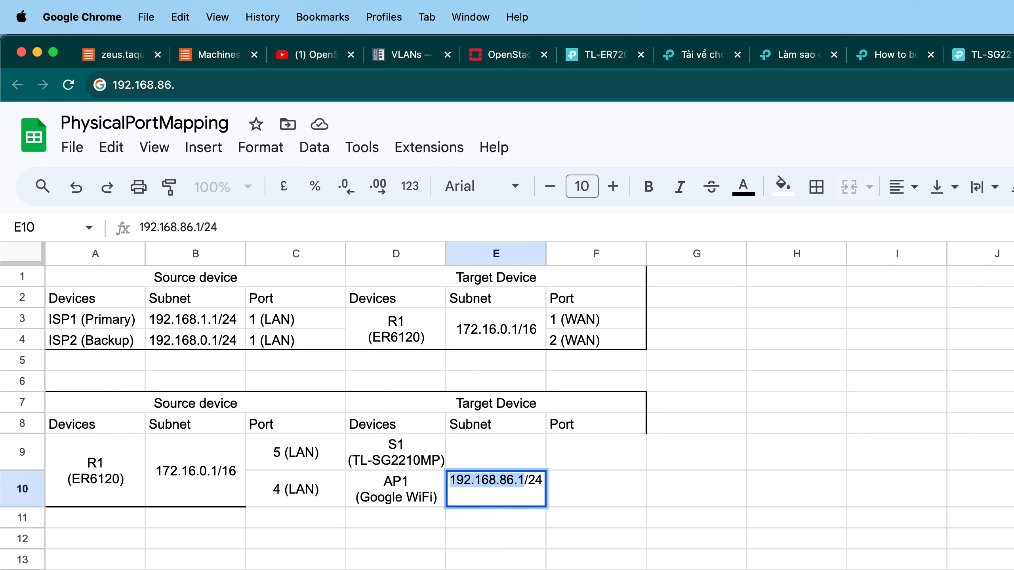
pyautogui.press('super+t')
pyautogui.press('super+v')
pyautogui.press('Return')
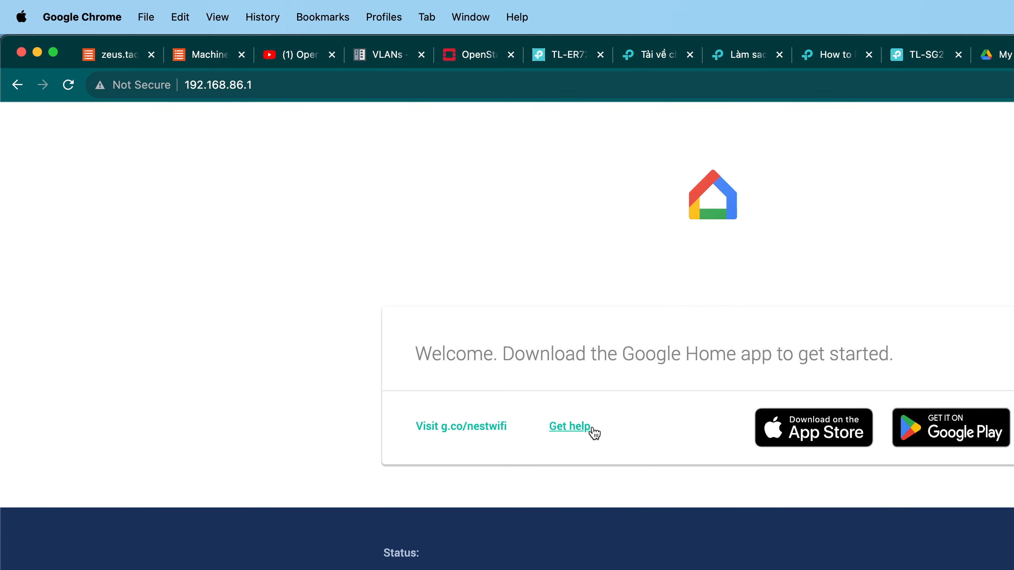
pyautogui.press('super+w')
pyautogui.click(517, 486)
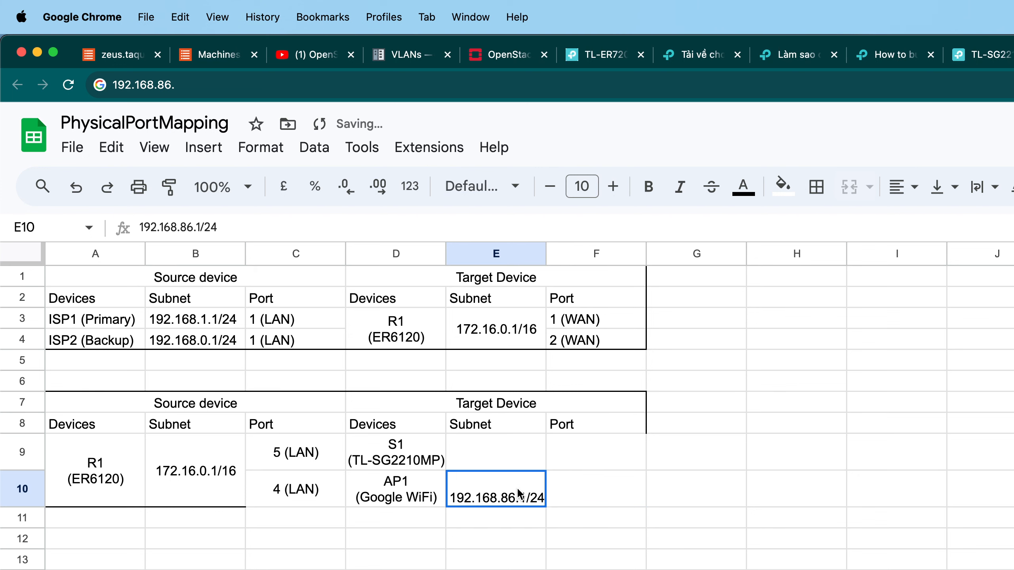
# Center the E10 subnet text horizontally and vertically.
pyautogui.click(903, 186)
pyautogui.click(929, 223)
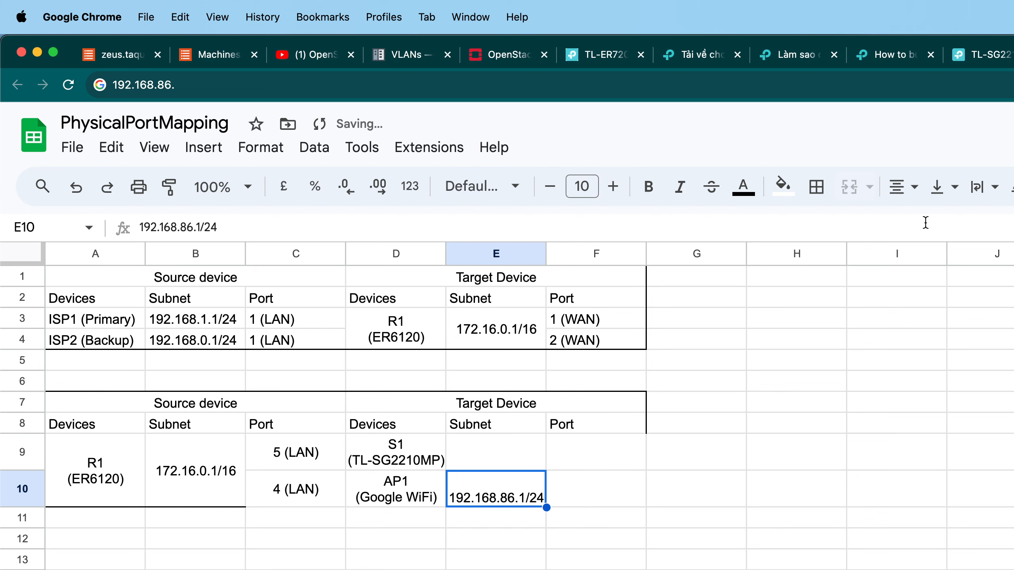
pyautogui.click(943, 191)
pyautogui.click(967, 234)
pyautogui.click(818, 423)
# Copy the 172.16.0.1/16 subnet from the router's cell E3 into cell E9.
pyautogui.click(566, 451)
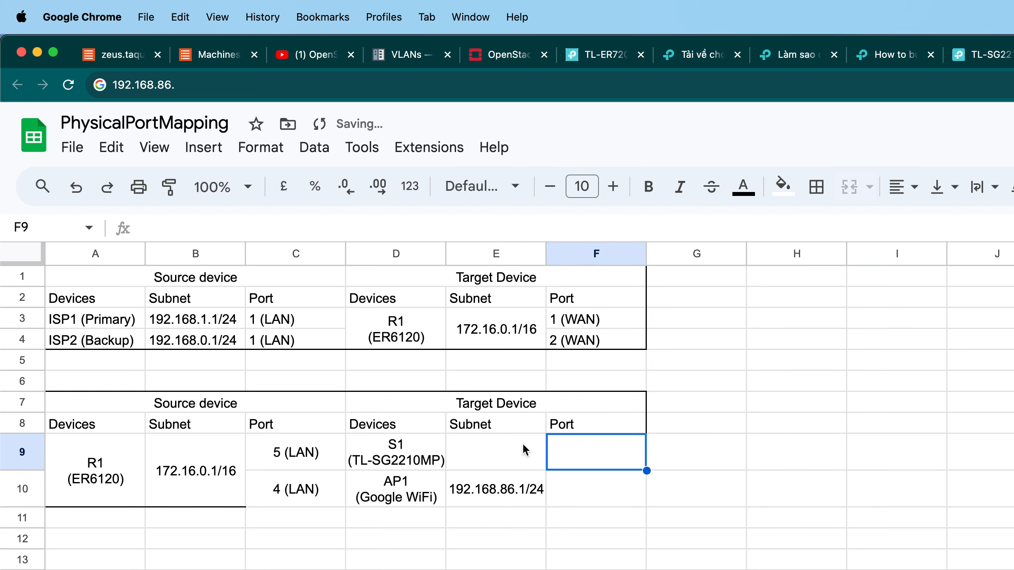
pyautogui.click(523, 449)
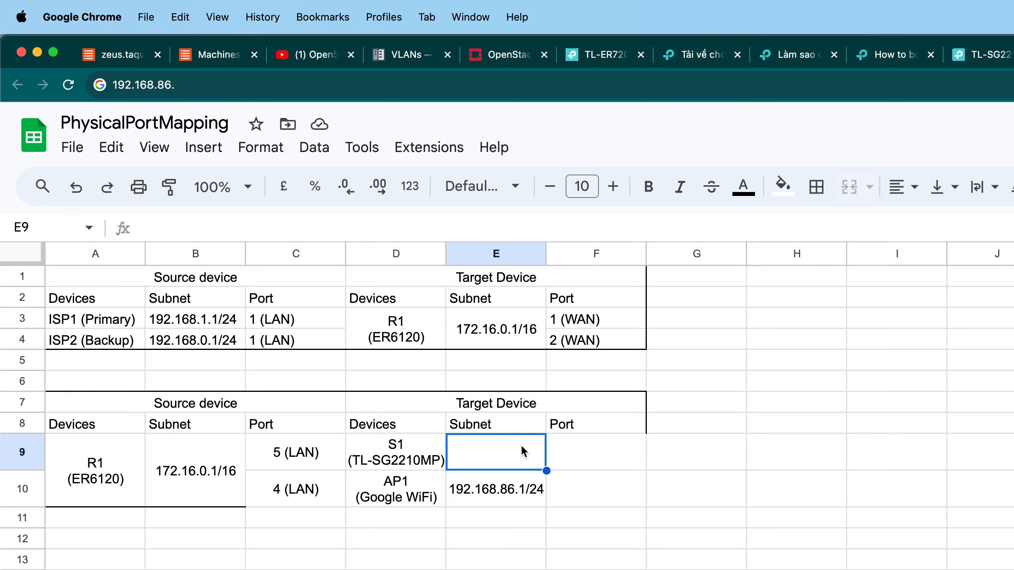
pyautogui.doubleClick(524, 333)
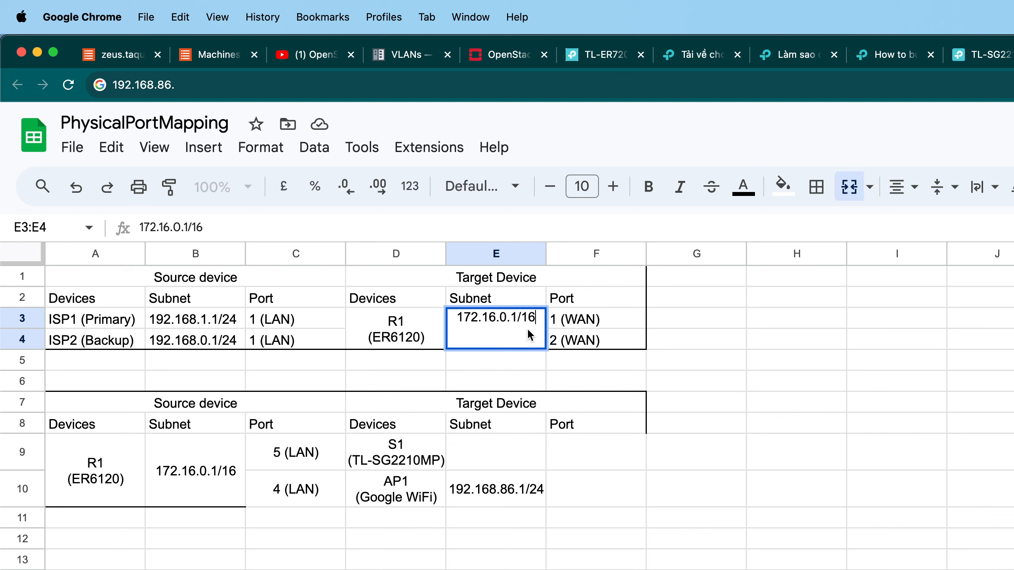
pyautogui.moveTo(536, 318); pyautogui.dragTo(451, 310)
pyautogui.press('super+c')
pyautogui.click(515, 443)
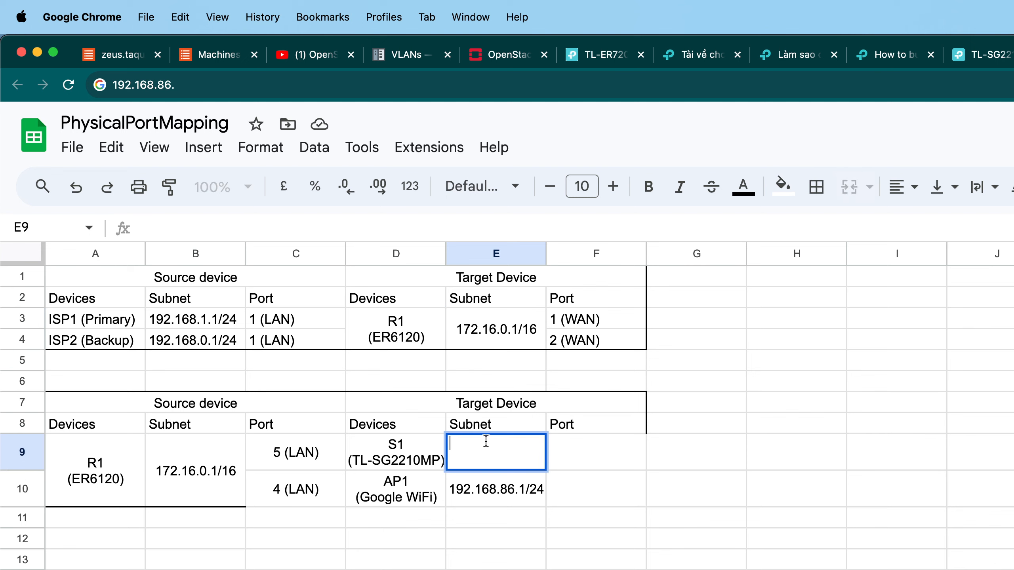
pyautogui.press('super+v')
# Change the address in cell E9 to 172.16.0.2/16 for switch S1.
pyautogui.doubleClick(514, 443)
pyautogui.press('Left')
pyautogui.press('BackSpace')
pyautogui.write('2')
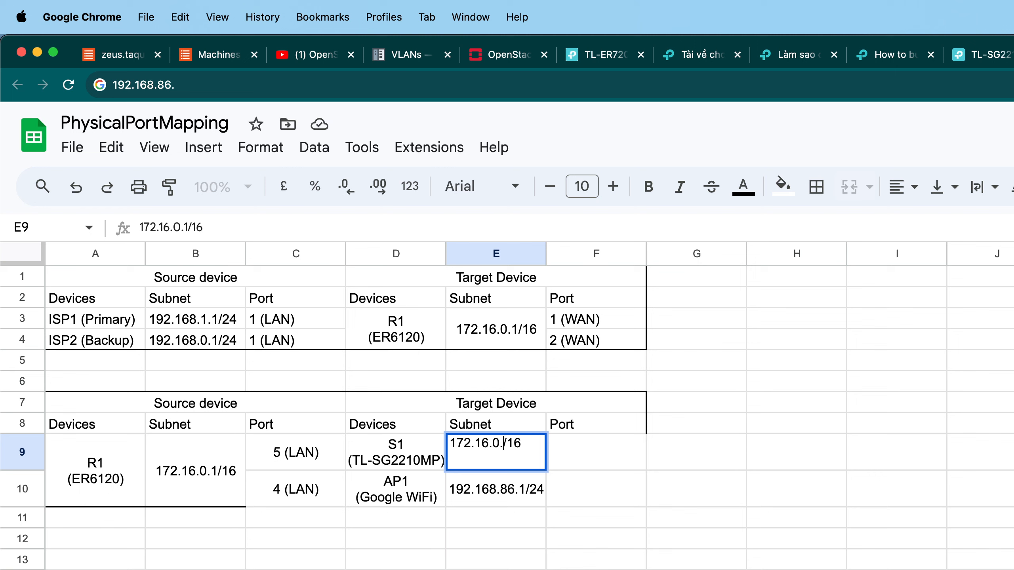
pyautogui.press('Return')
# Center the E9 subnet text horizontally and vertically.
pyautogui.click(648, 428)
pyautogui.click(519, 445)
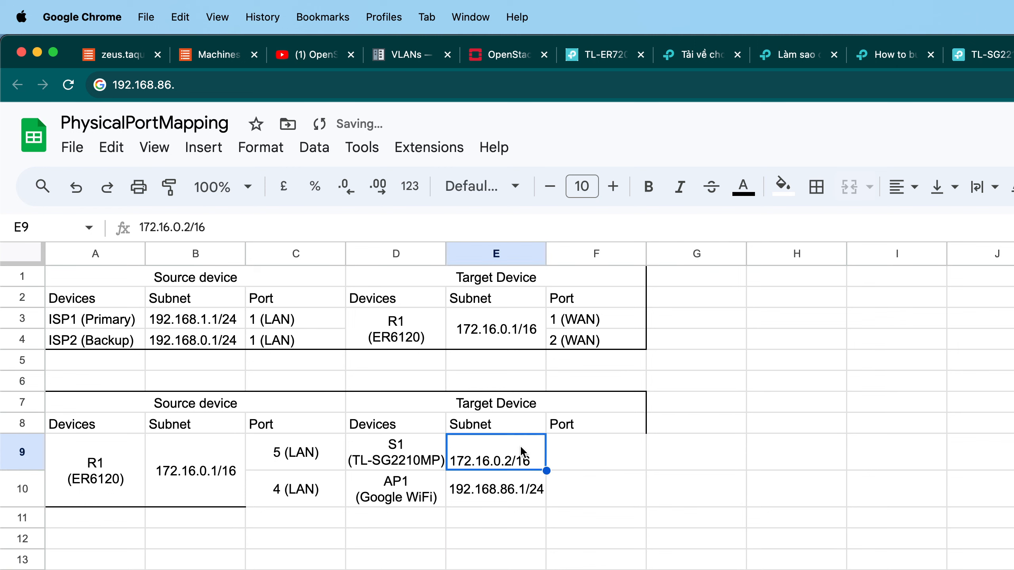
pyautogui.click(903, 186)
pyautogui.click(932, 224)
pyautogui.click(940, 187)
pyautogui.click(958, 223)
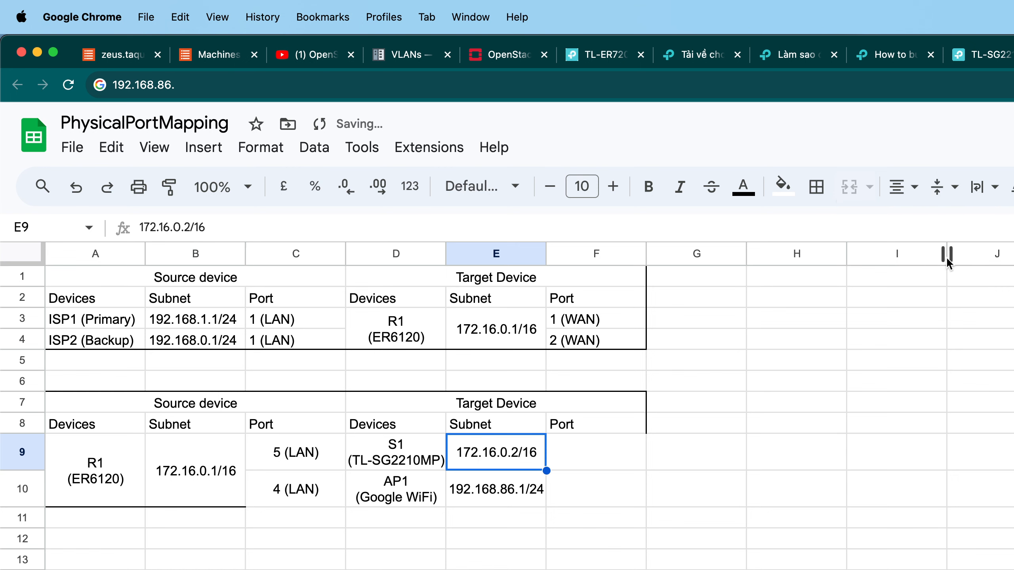
pyautogui.click(789, 431)
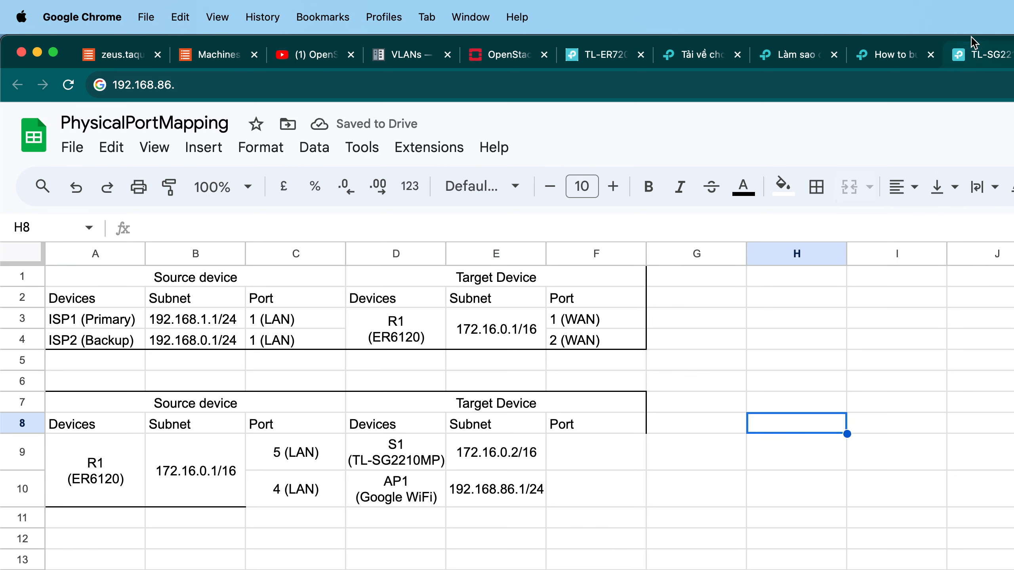
# Check the switch's web page at 172.16.0.2 and open the router login page at 172.16.0.1 in a new tab.
pyautogui.click(974, 54)
pyautogui.click(903, 63)
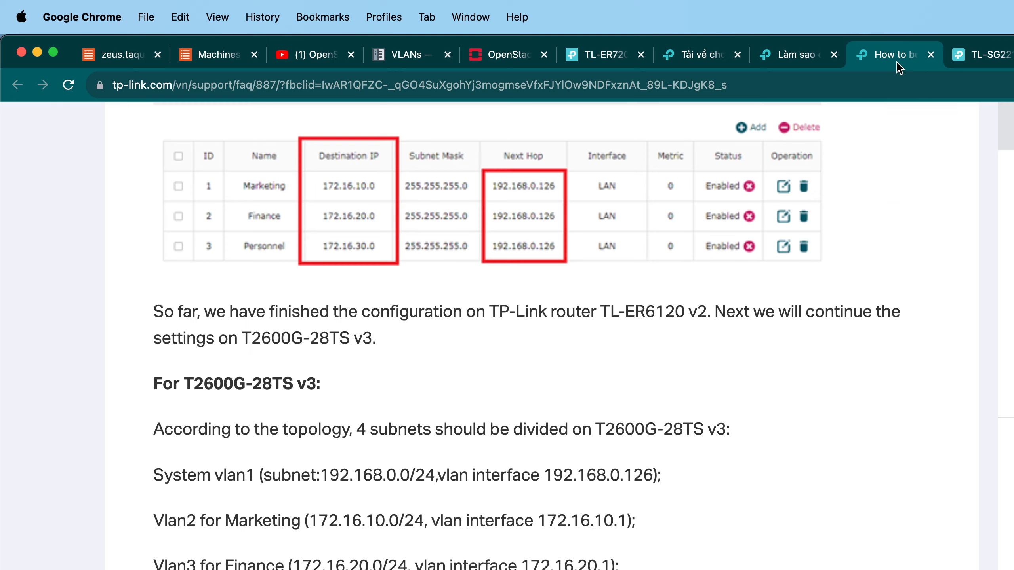
pyautogui.click(975, 56)
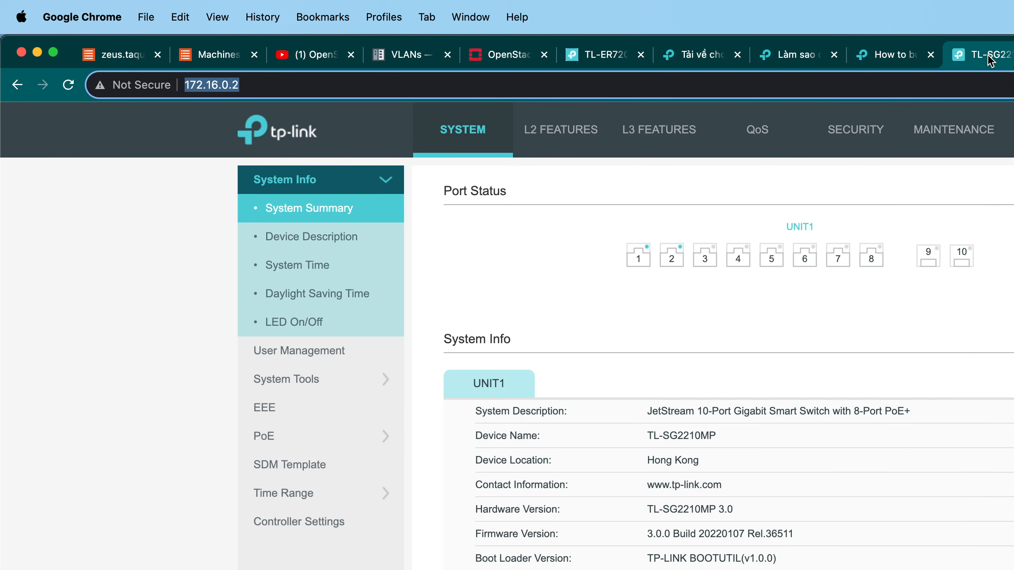
pyautogui.press('super+t')
pyautogui.write('172.16.0.1')
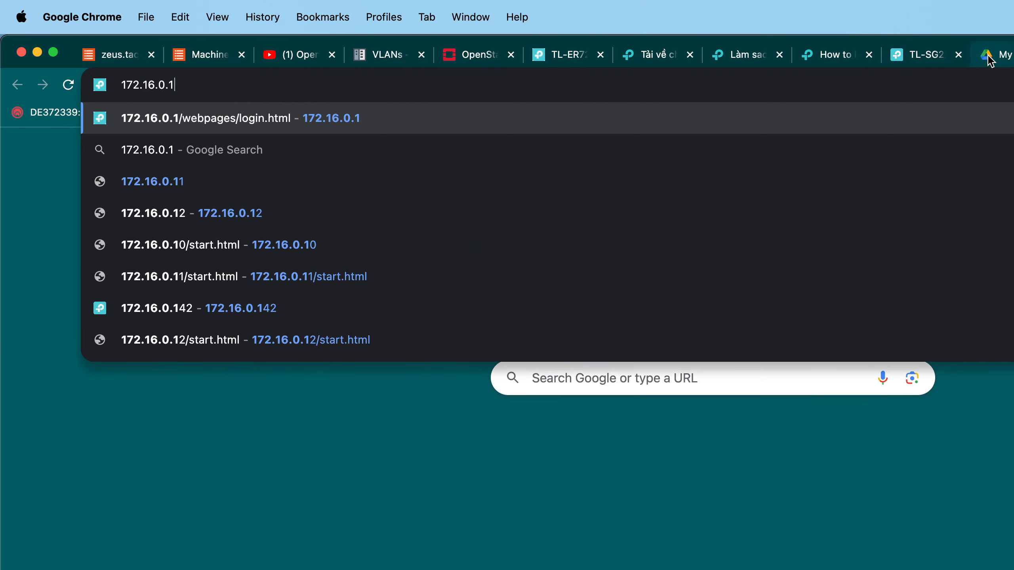
pyautogui.press('Return')
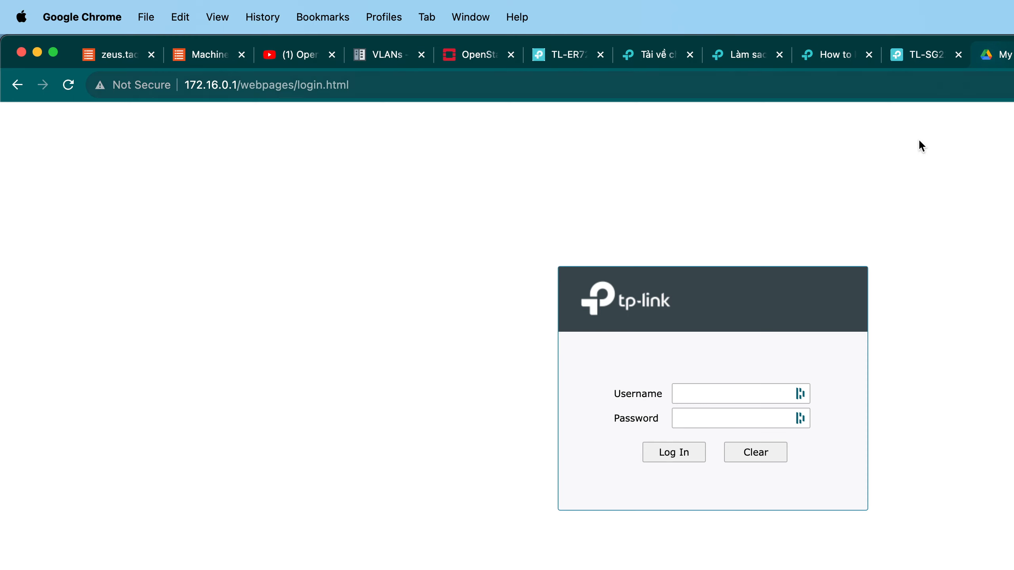
pyautogui.click(752, 399)
pyautogui.click(750, 471)
pyautogui.click(678, 453)
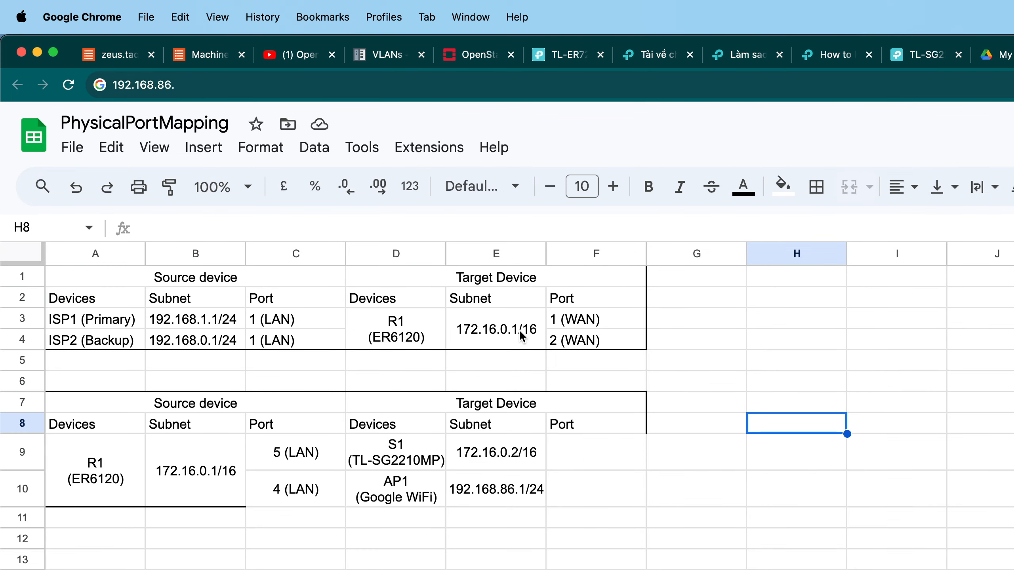
# Copy ISP1's 192.168.1.1 address, open 192.168.1.2 in a new tab and proceed past the certificate warning.
pyautogui.doubleClick(459, 328)
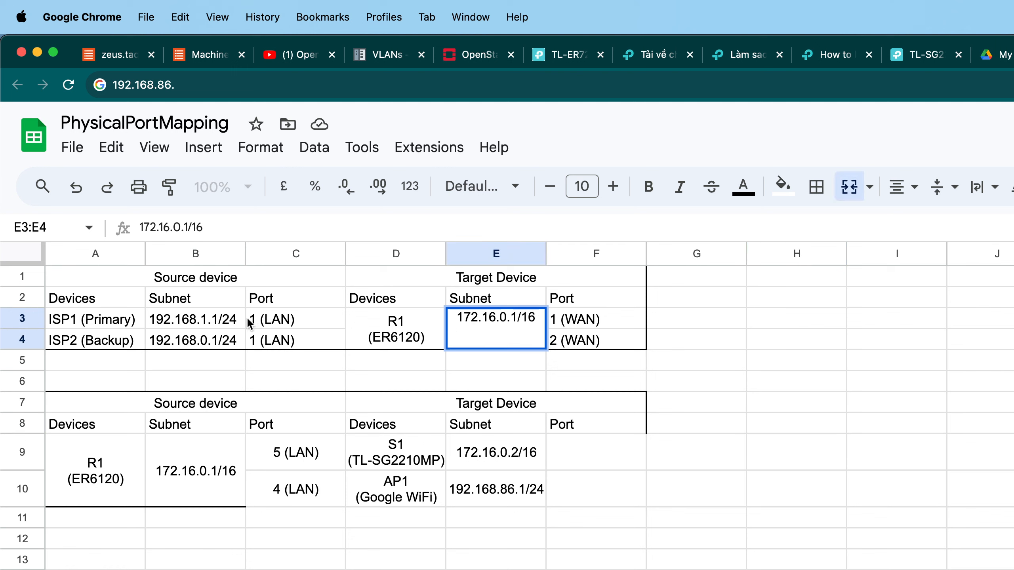
pyautogui.doubleClick(217, 320)
pyautogui.moveTo(216, 319); pyautogui.dragTo(131, 322)
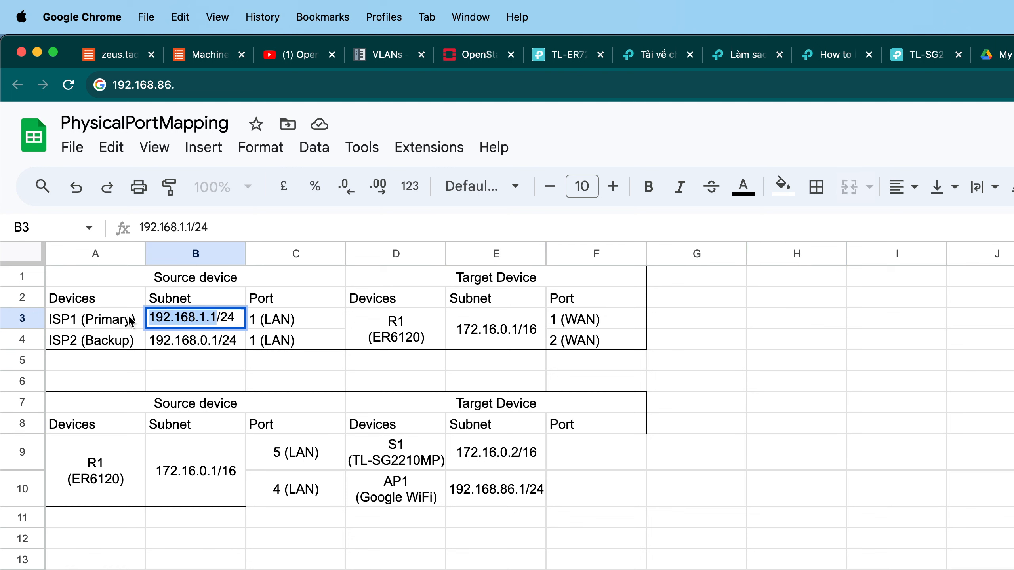
pyautogui.press('super+c')
pyautogui.press('super+t')
pyautogui.press('super+v')
pyautogui.press('BackSpace')
pyautogui.write('2')
pyautogui.press('Return')
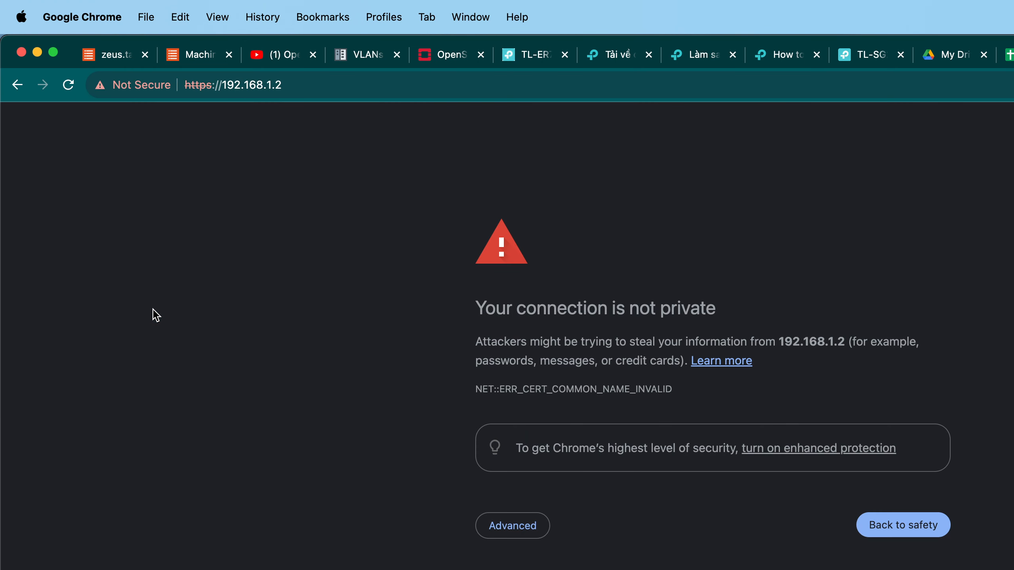
pyautogui.click(537, 534)
pyautogui.click(535, 569)
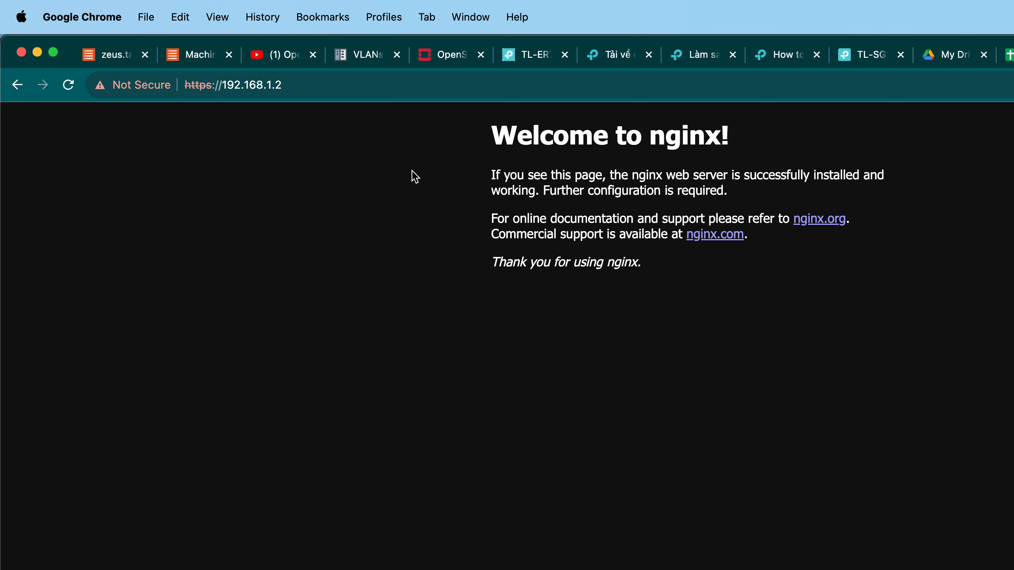
# Try the address 192.168.1.3 in the browser, then go back to 192.168.1.2.
pyautogui.click(357, 94)
pyautogui.click(360, 93)
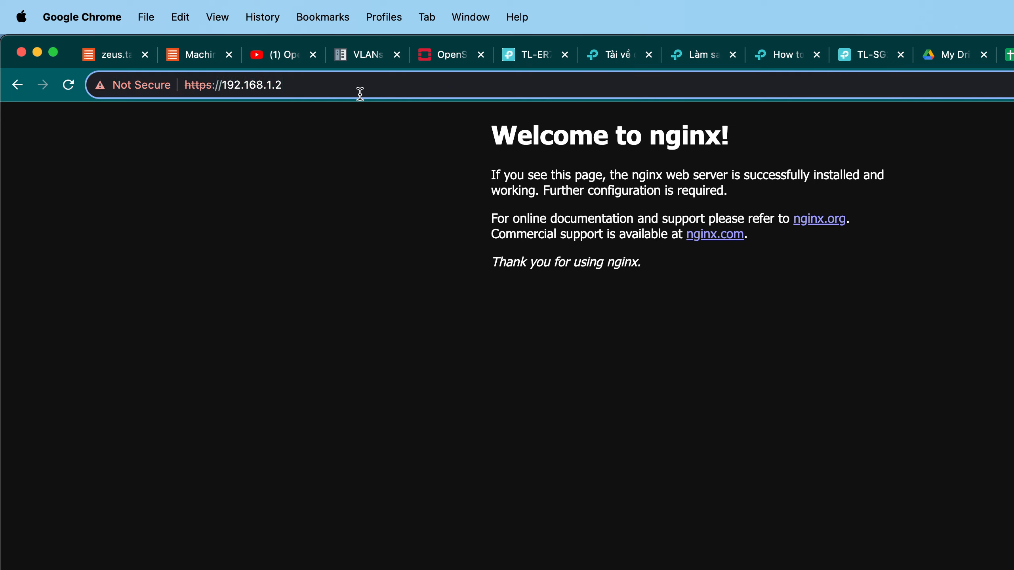
pyautogui.press('BackSpace')
pyautogui.write('3')
pyautogui.press('Return')
pyautogui.click(361, 93)
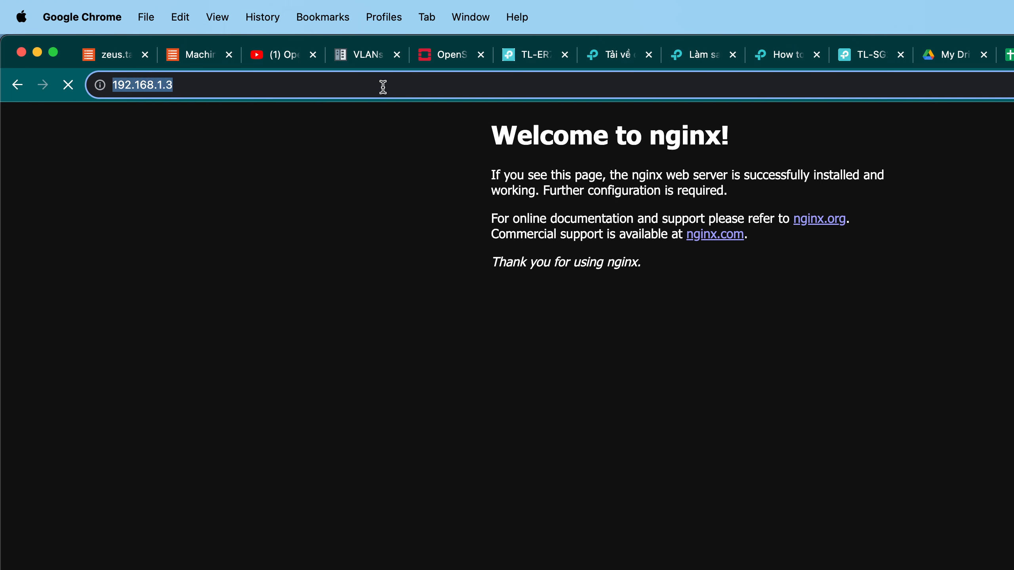
pyautogui.click(433, 92)
pyautogui.press('BackSpace')
pyautogui.write('2')
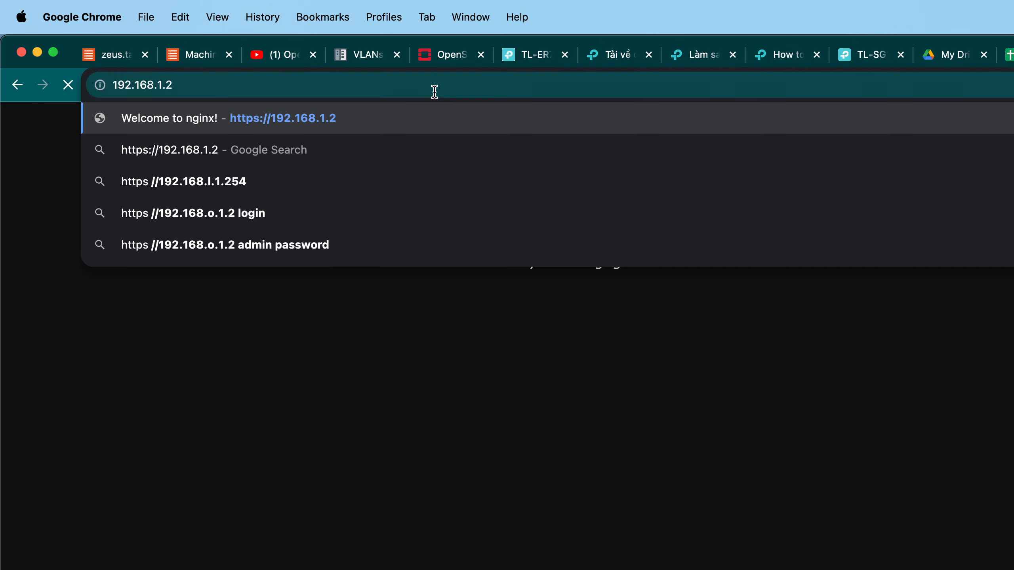
pyautogui.press('Return')
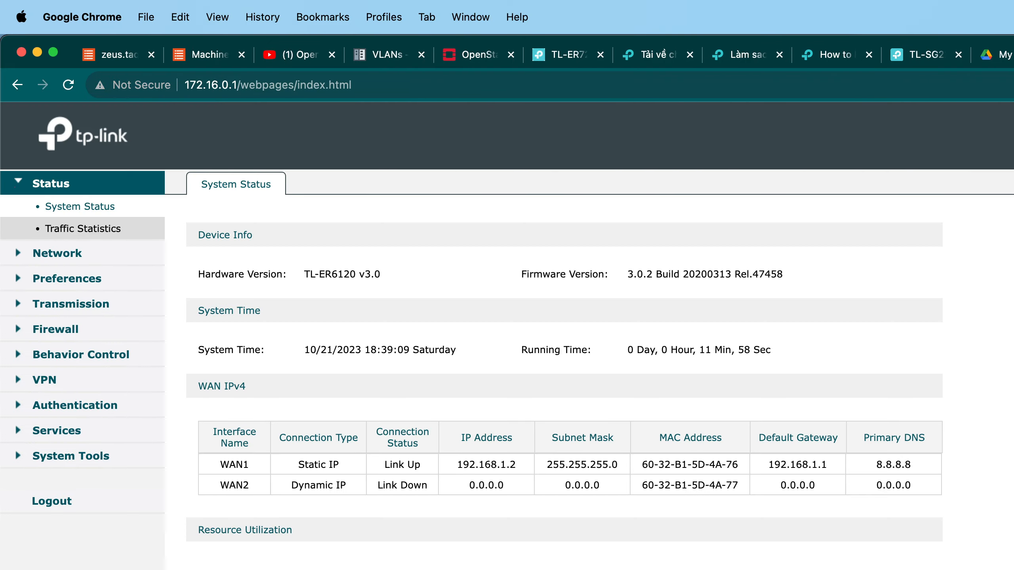
# Open the router's WAN network settings and its WAN1 connection configuration.
pyautogui.click(94, 255)
pyautogui.click(88, 234)
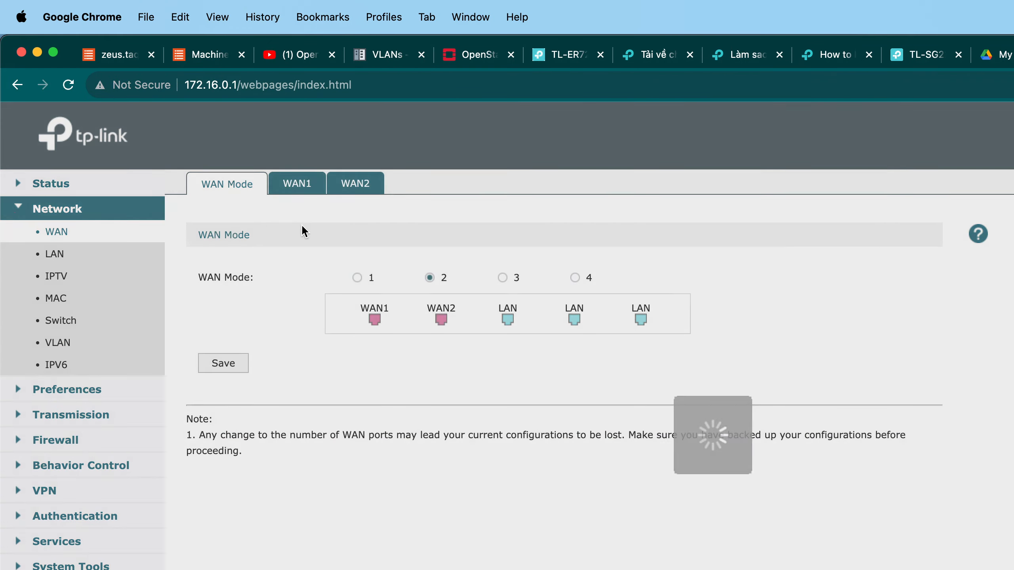
pyautogui.click(366, 278)
pyautogui.click(311, 187)
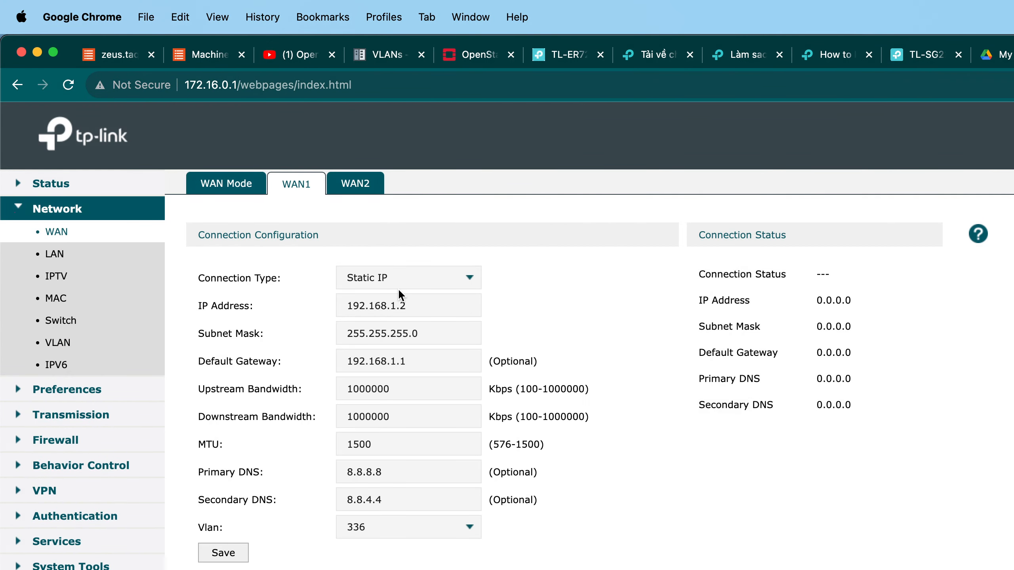
# Copy the WAN1 IP address and open 192.168.1.2/webpages in a new tab, then close it.
pyautogui.click(439, 303)
pyautogui.press('super+a')
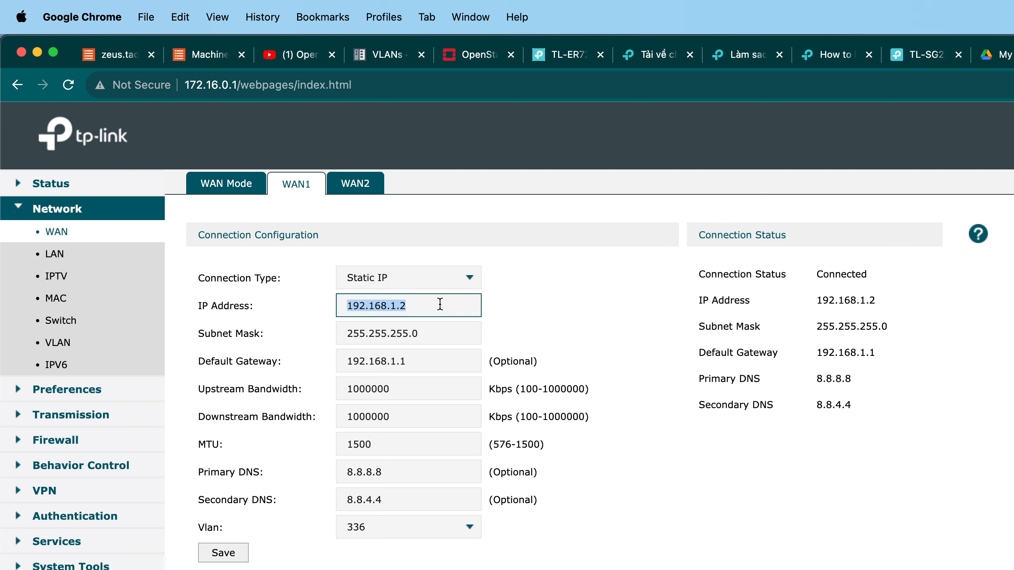
pyautogui.press('super+t')
pyautogui.press('super+v')
pyautogui.write('/web')
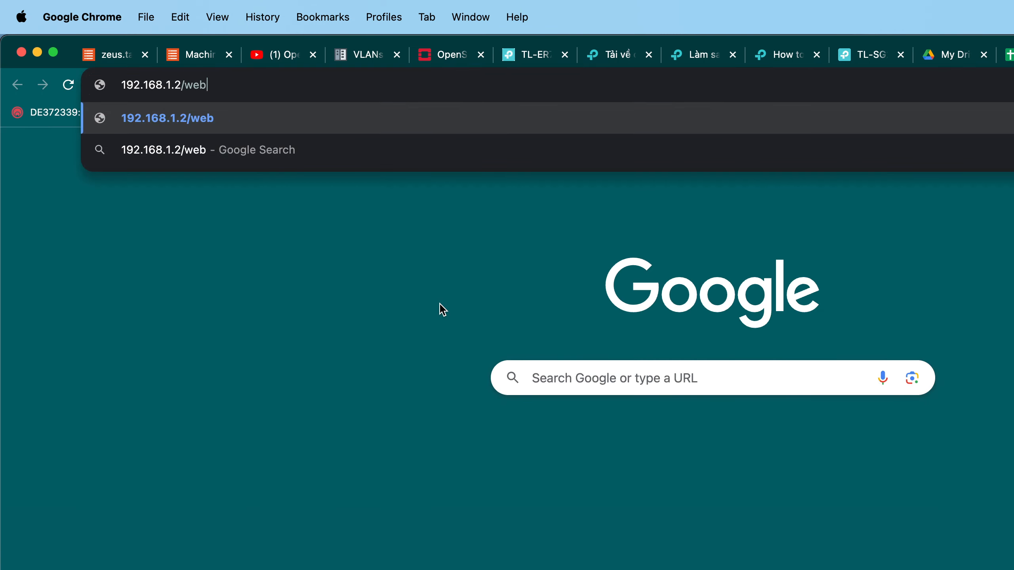
pyautogui.write('pages')
pyautogui.press('Return')
pyautogui.press('super+w')
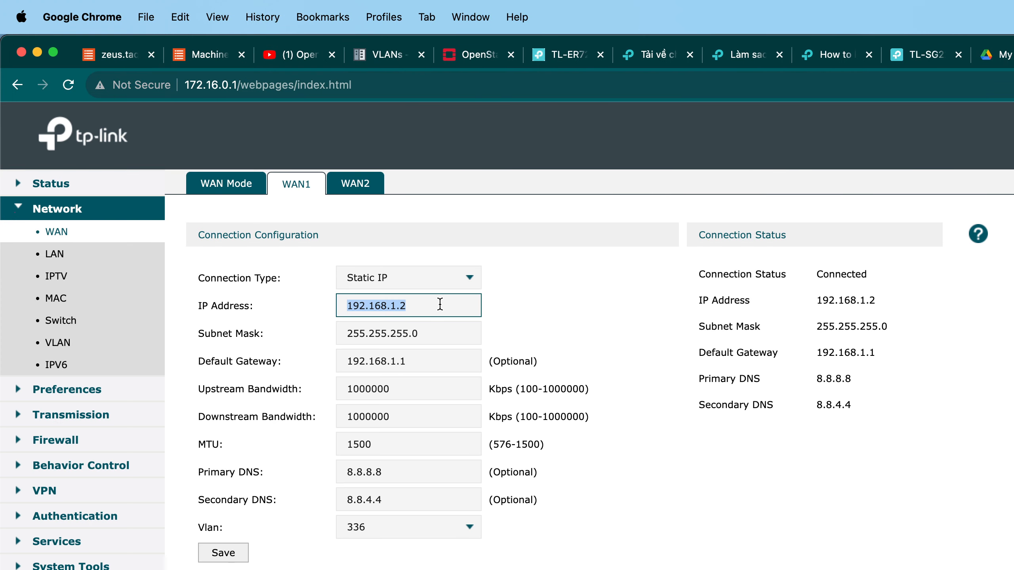
# Open 192.168.1.2/webpages/index.html in a new tab, then close that tab.
pyautogui.doubleClick(258, 85)
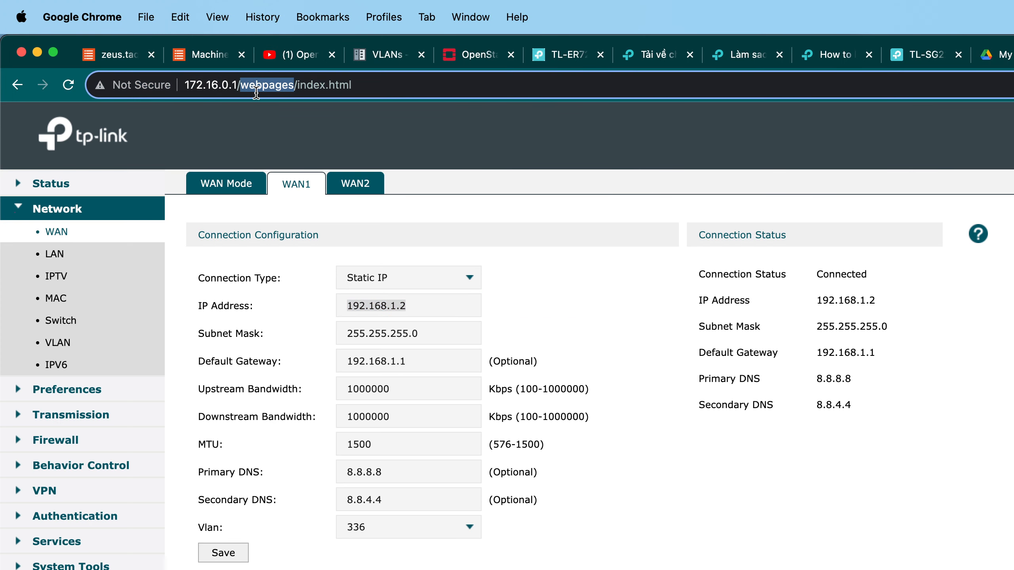
pyautogui.press('super+t')
pyautogui.press('super+v')
pyautogui.click(855, 60)
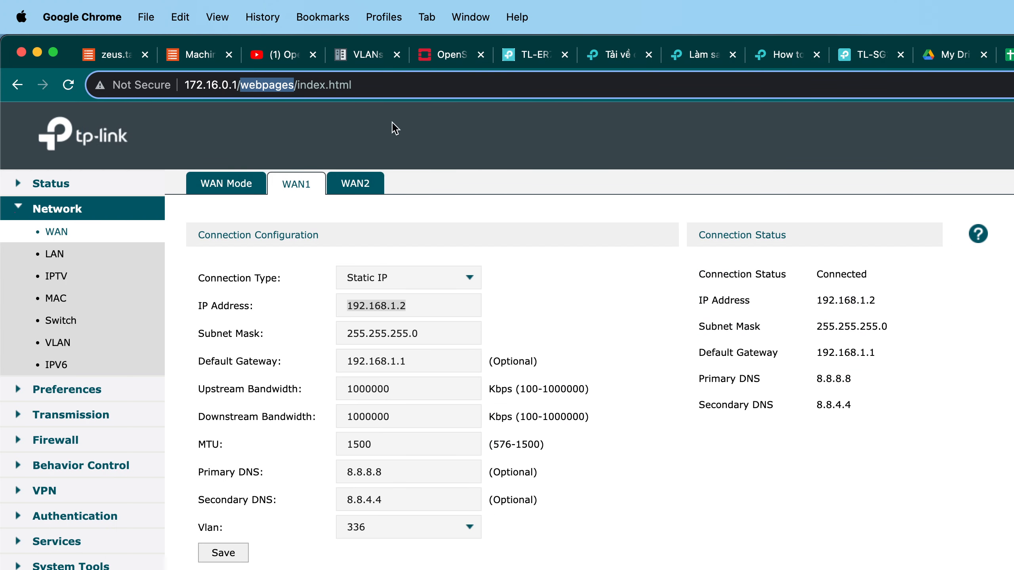
pyautogui.keyDown('shift'); pyautogui.click(441, 88); pyautogui.keyUp('shift')
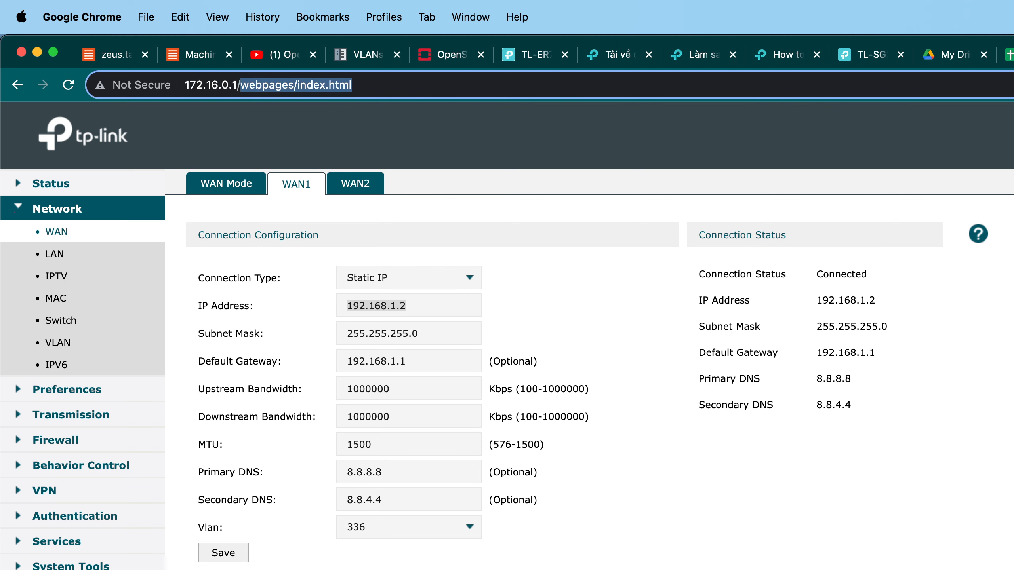
pyautogui.hotkey('ctrl', 'Tab')
pyautogui.press('super+v')
pyautogui.press('super+z')
pyautogui.write('/')
pyautogui.press('super+v')
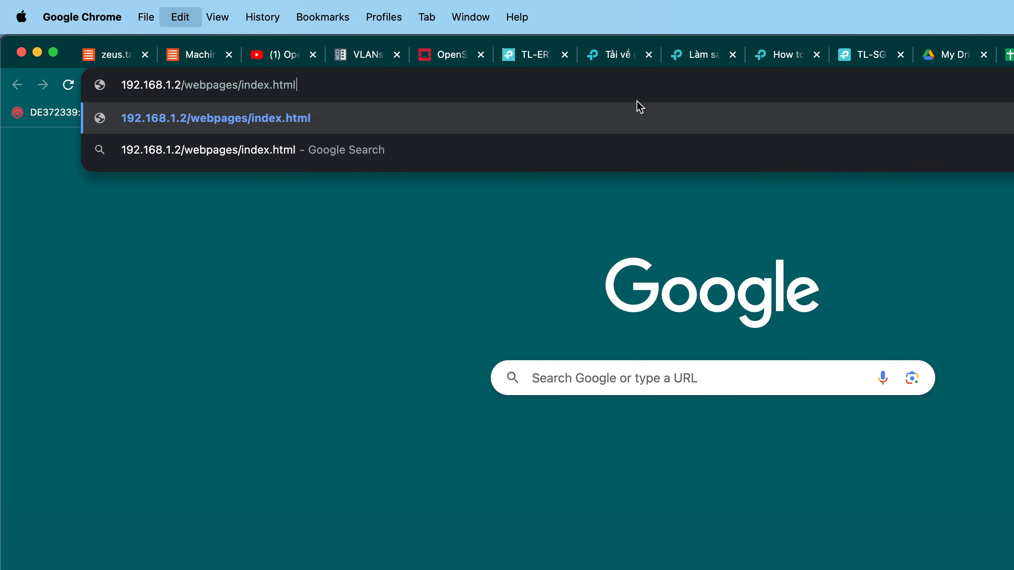
pyautogui.press('Return')
pyautogui.press('super+w')
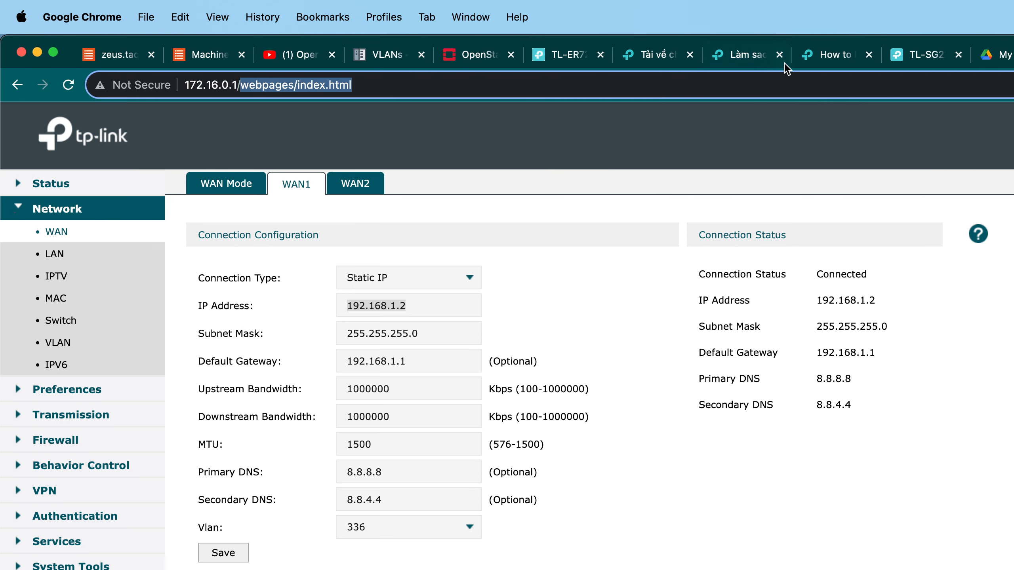
# Examine the WAN1 IP address and default gateway fields.
pyautogui.moveTo(409, 305); pyautogui.dragTo(339, 307)
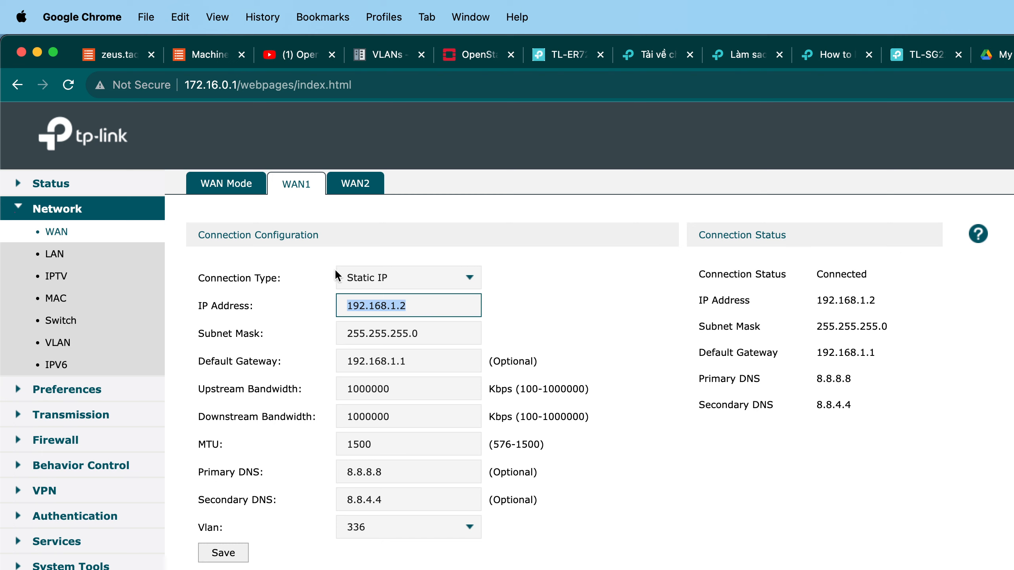
pyautogui.moveTo(394, 364); pyautogui.dragTo(298, 357)
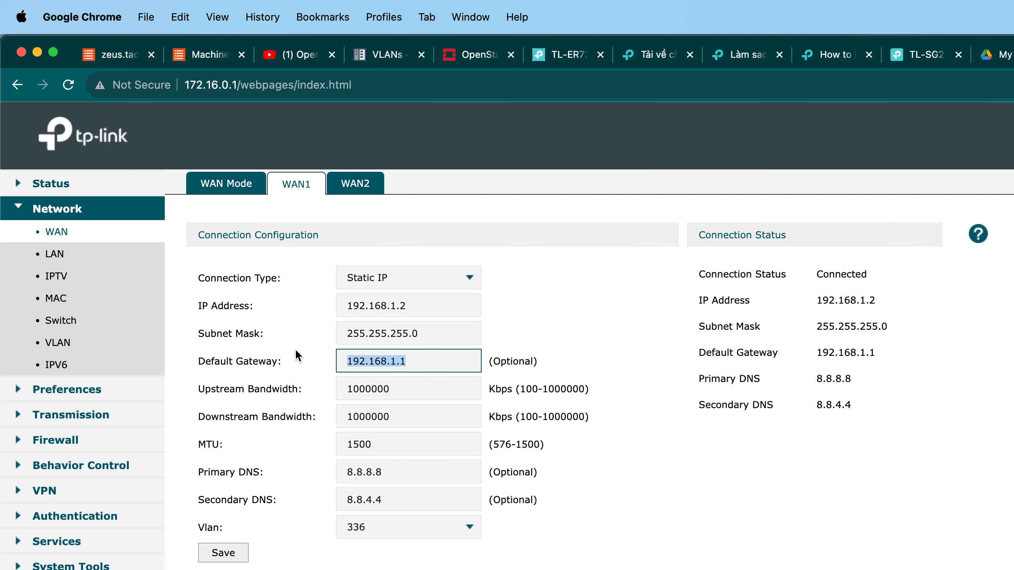
pyautogui.click(629, 376)
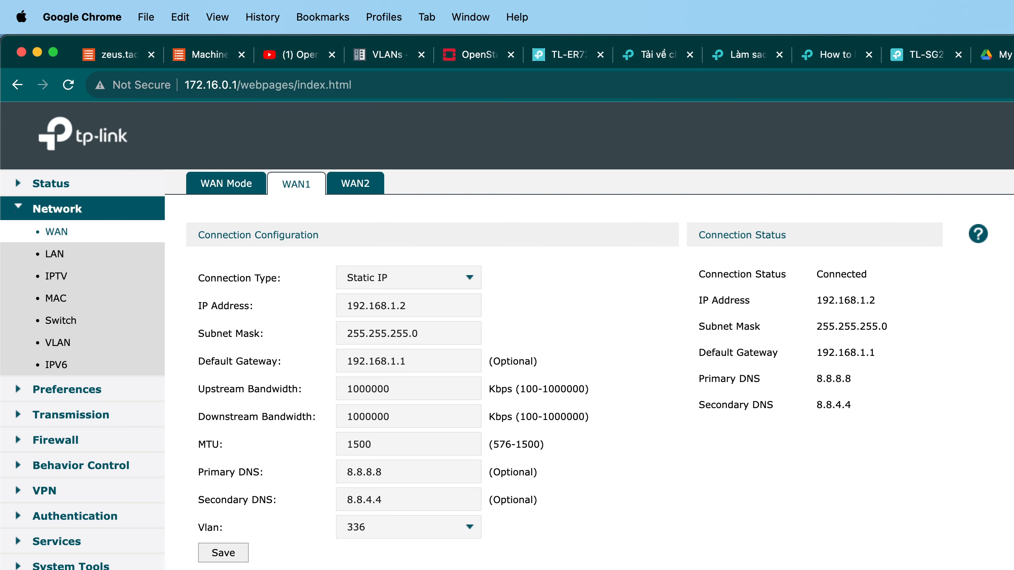
# Glance at the router addresses in the draw.io network diagram and return to the spreadsheet.
pyautogui.hotkey('ctrl', 'Tab')
pyautogui.click(715, 433)
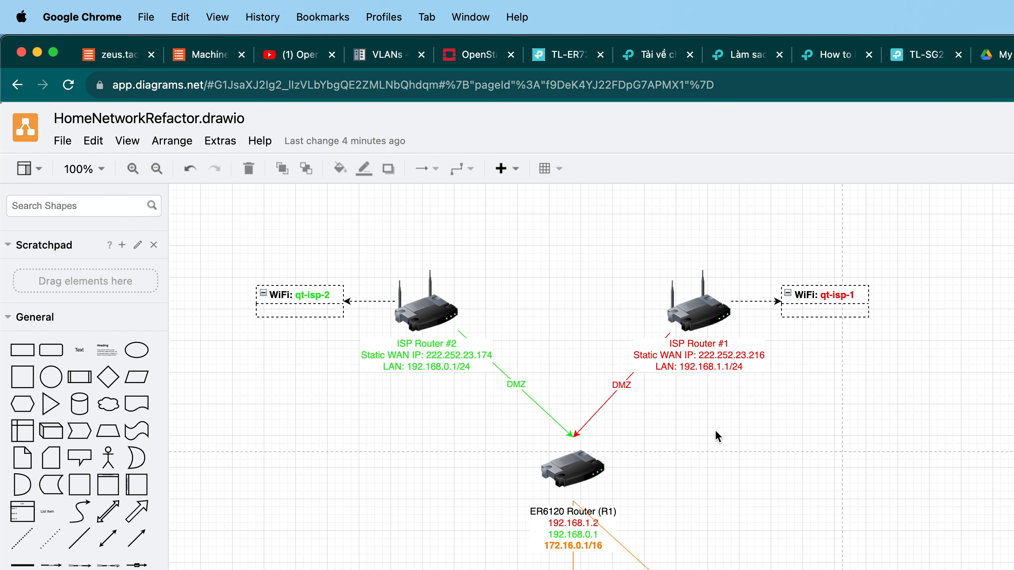
pyautogui.hotkey('ctrl', 'Tab')
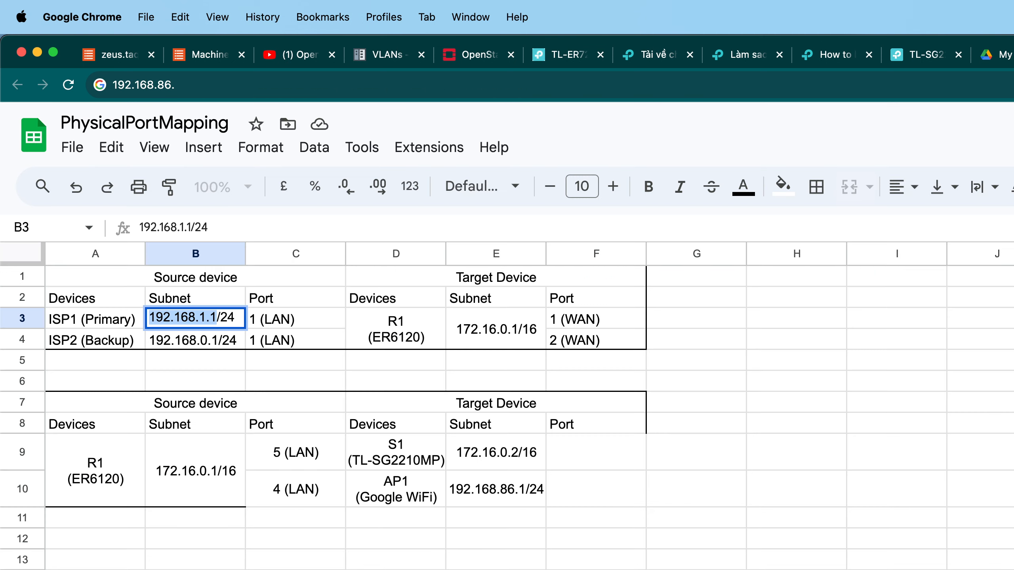
# Inspect the subnet cells E9 and E10 for the switch and access point.
pyautogui.click(647, 521)
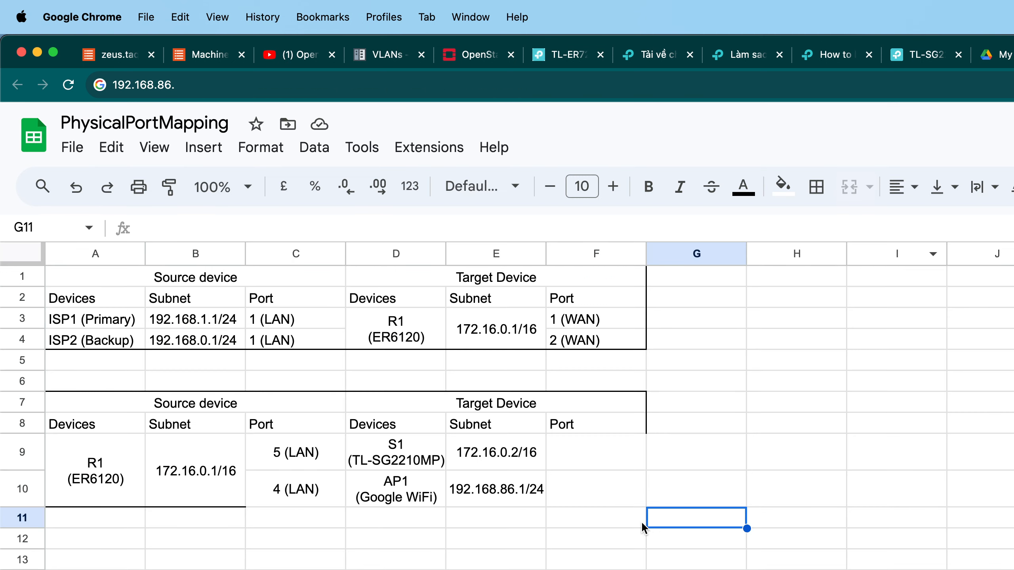
pyautogui.click(521, 488)
pyautogui.click(527, 454)
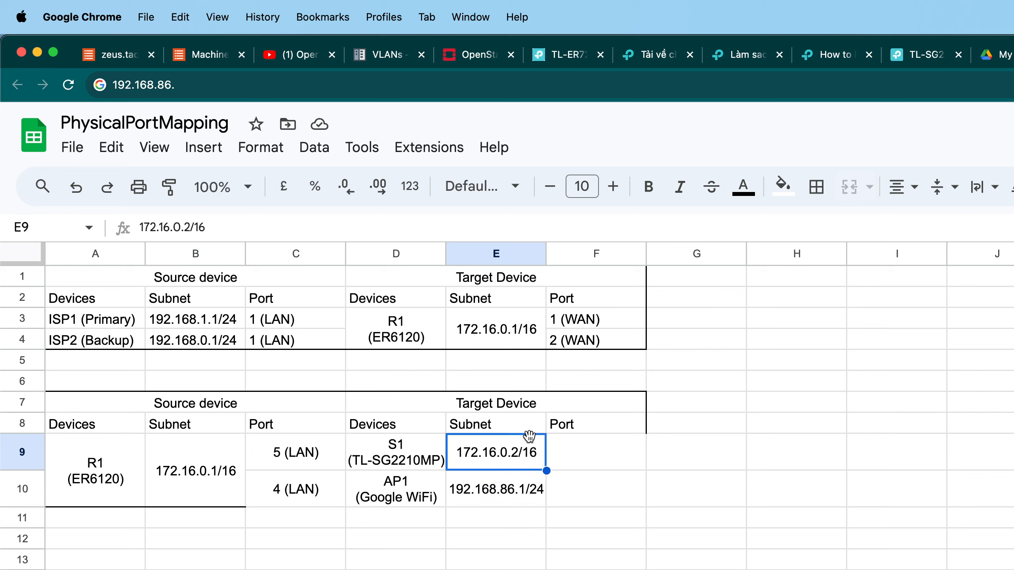
pyautogui.doubleClick(538, 453)
pyautogui.moveTo(537, 452); pyautogui.dragTo(441, 444)
pyautogui.click(482, 497)
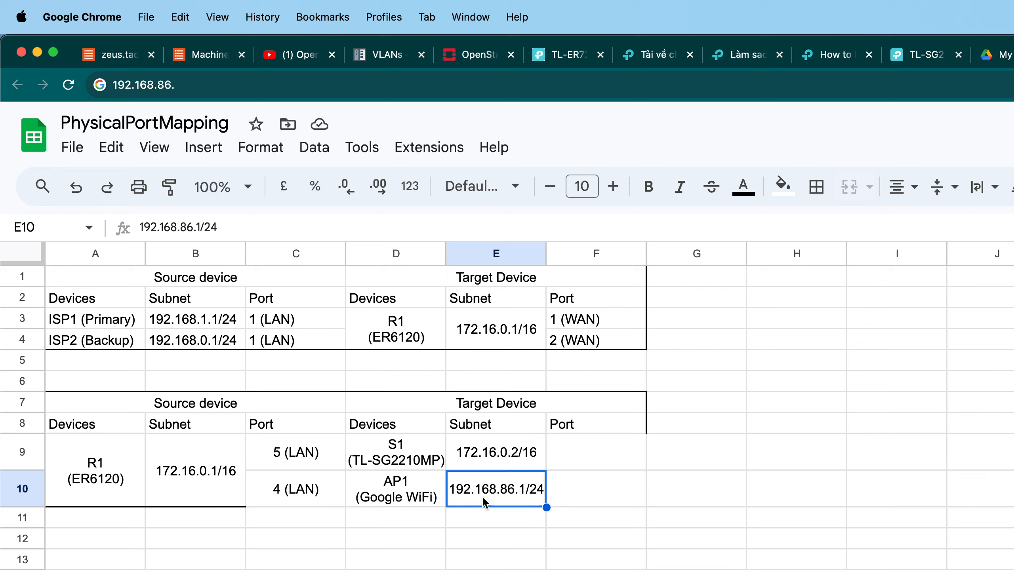
pyautogui.doubleClick(462, 486)
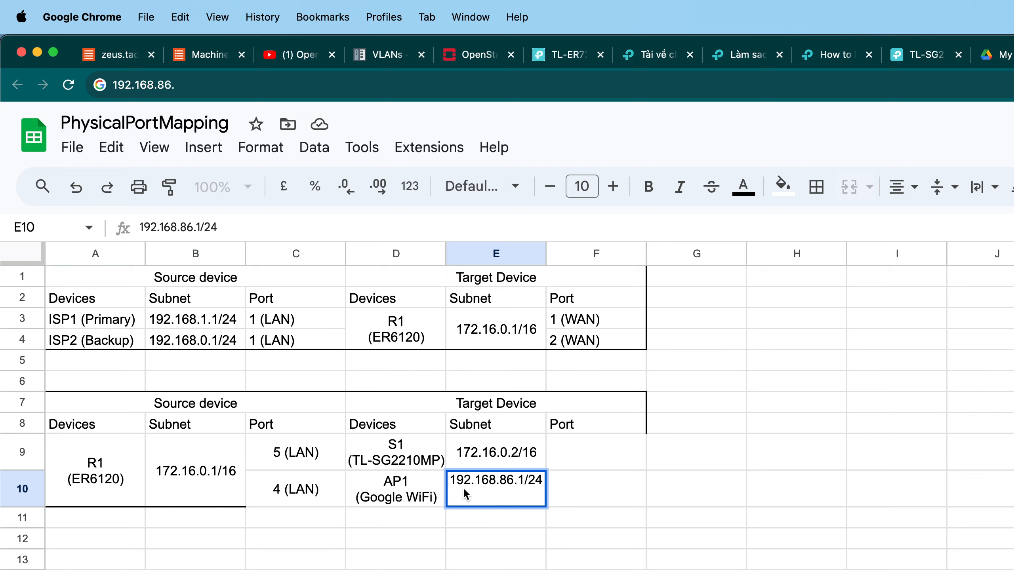
pyautogui.press('Return')
pyautogui.click(393, 491)
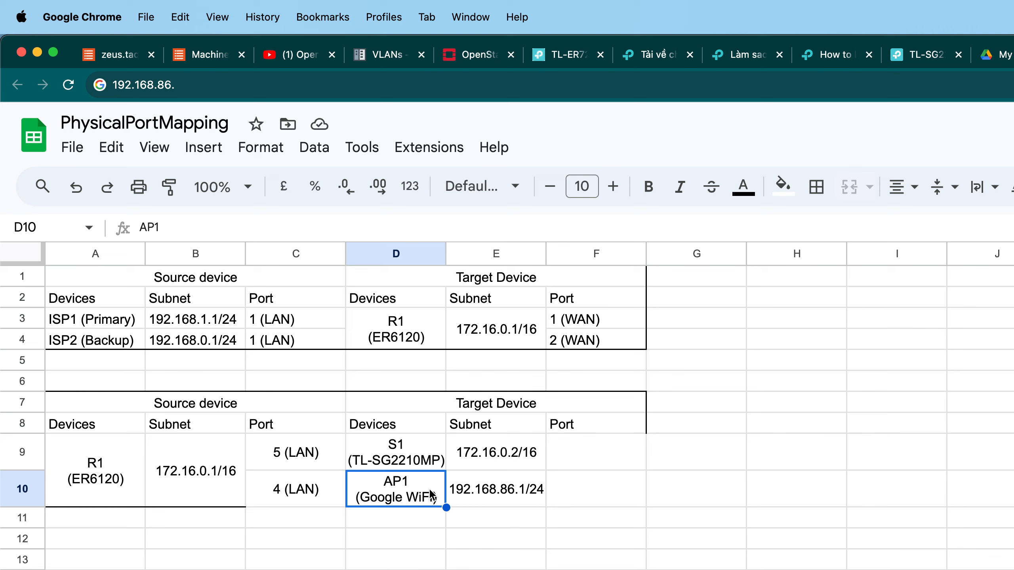
# Enter 1 (LAN) as the access point AP1's port in cell F10.
pyautogui.click(601, 486)
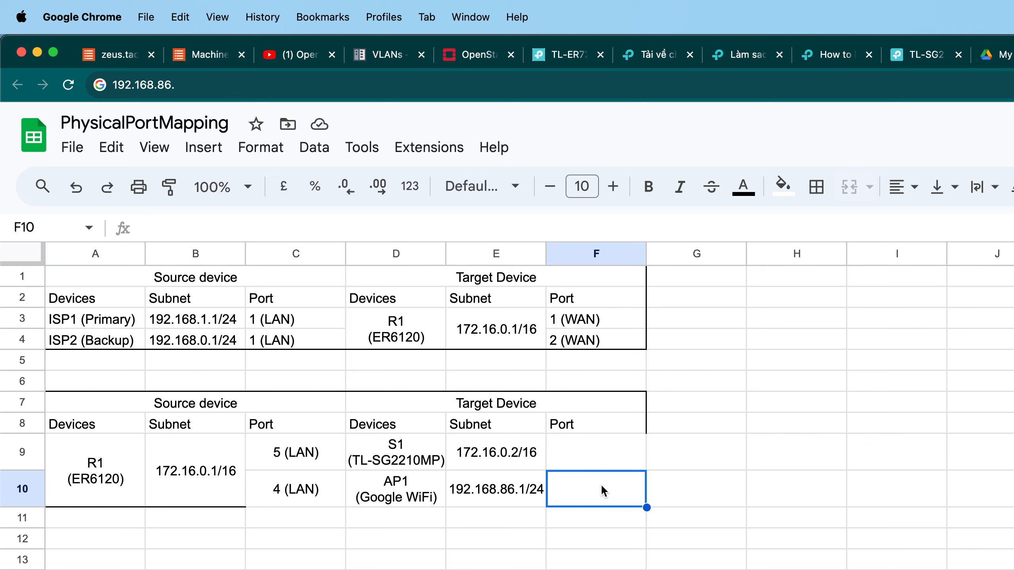
pyautogui.write('1 (LAN)')
pyautogui.press('Return')
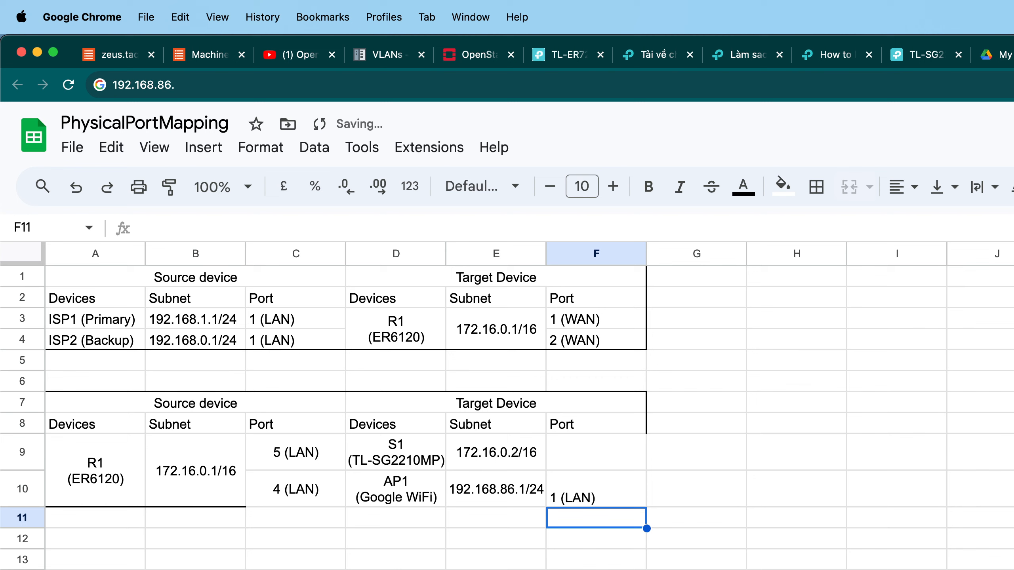
# Center the F10 port text horizontally and vertically.
pyautogui.click(606, 493)
pyautogui.click(898, 187)
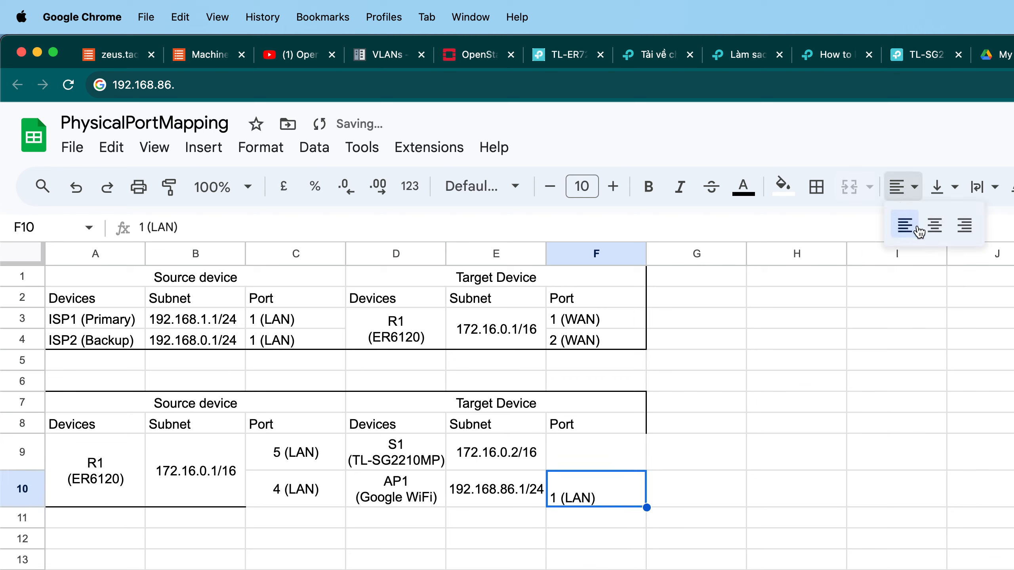
pyautogui.click(933, 226)
pyautogui.click(938, 187)
pyautogui.click(974, 227)
pyautogui.click(778, 427)
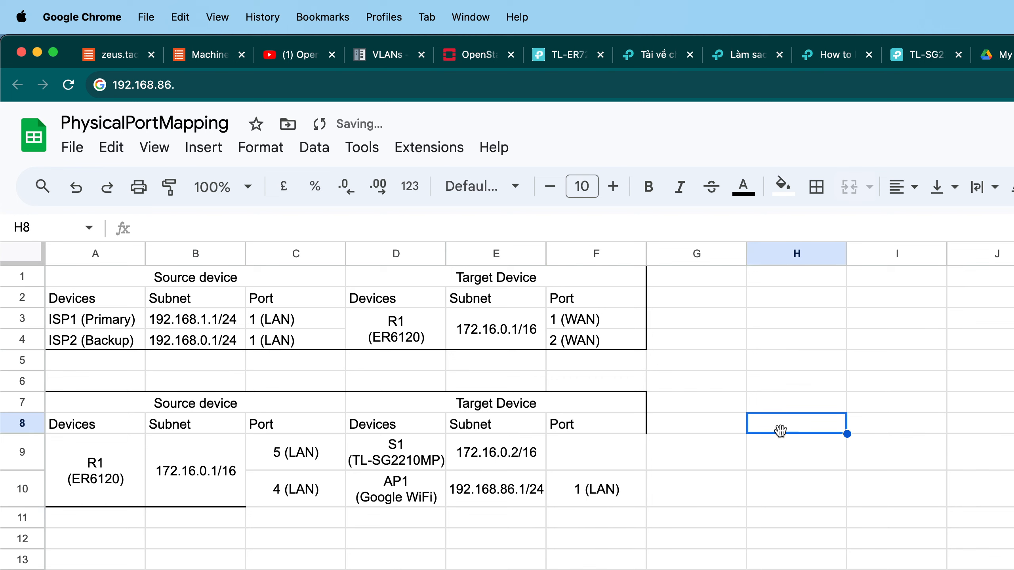
# Enter 2 (LAN) as switch S1's port in cell F9 and center it horizontally and vertically.
pyautogui.click(633, 465)
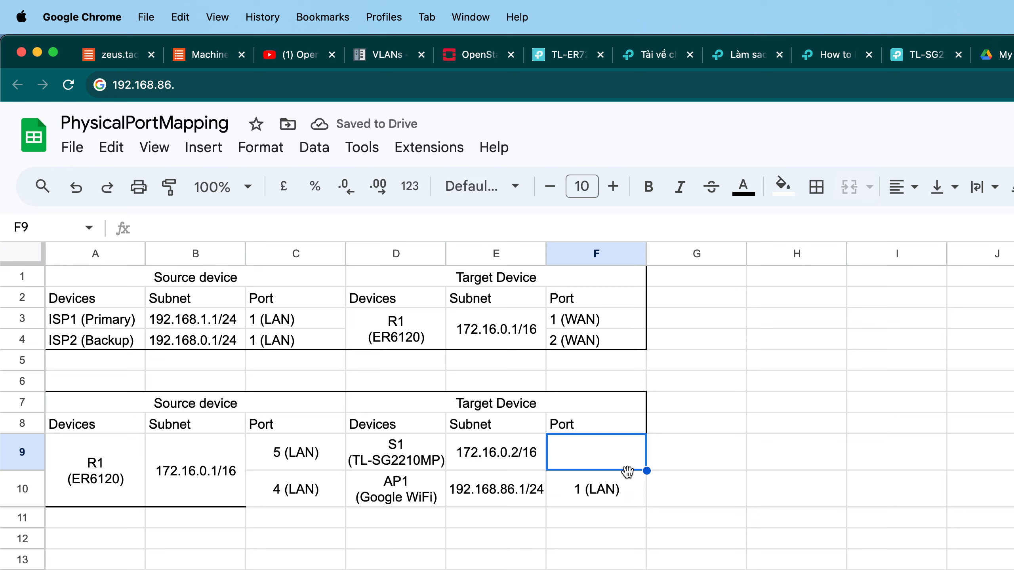
pyautogui.doubleClick(591, 449)
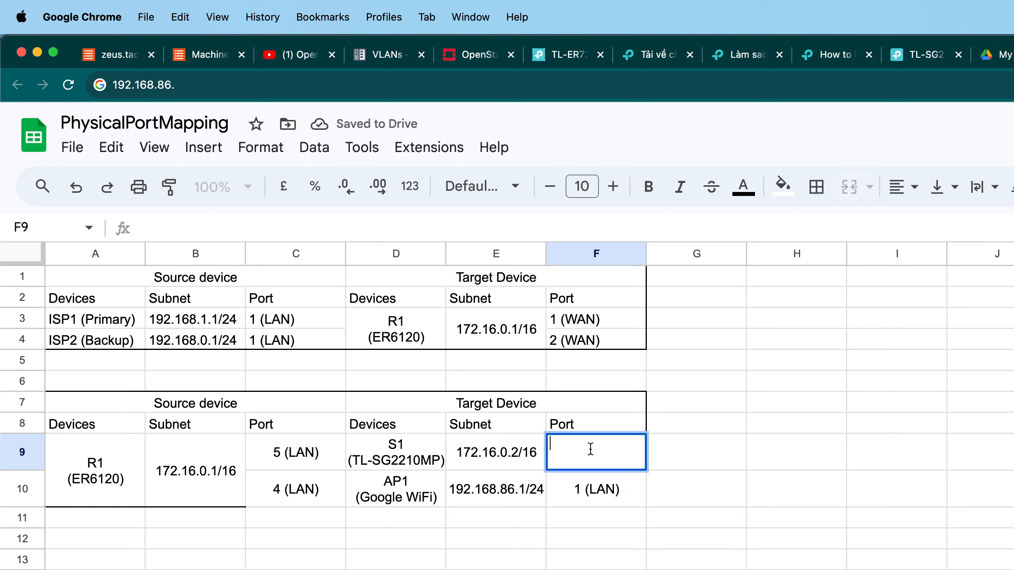
pyautogui.write('2 (LAN)')
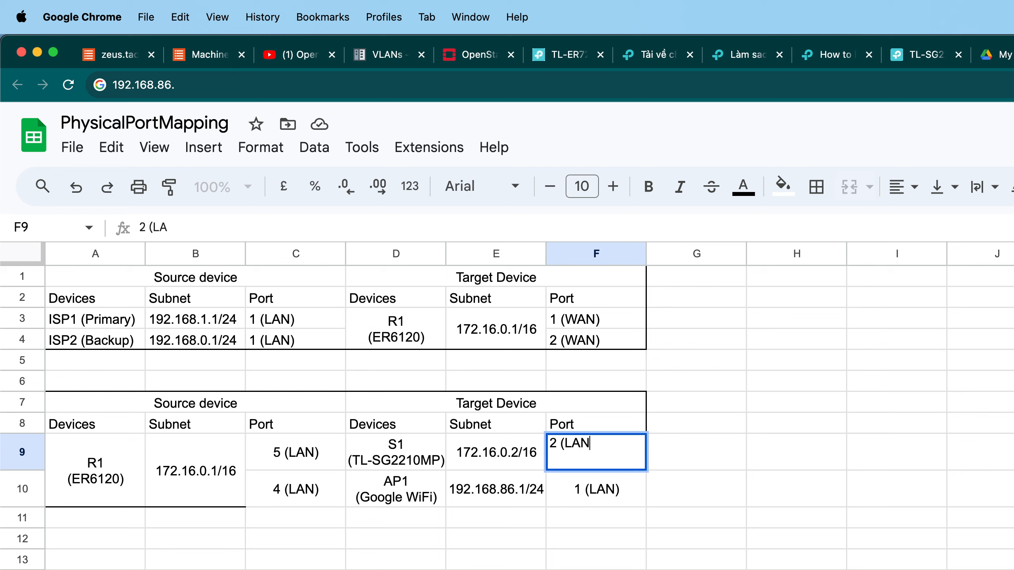
pyautogui.press('Return')
pyautogui.click(609, 449)
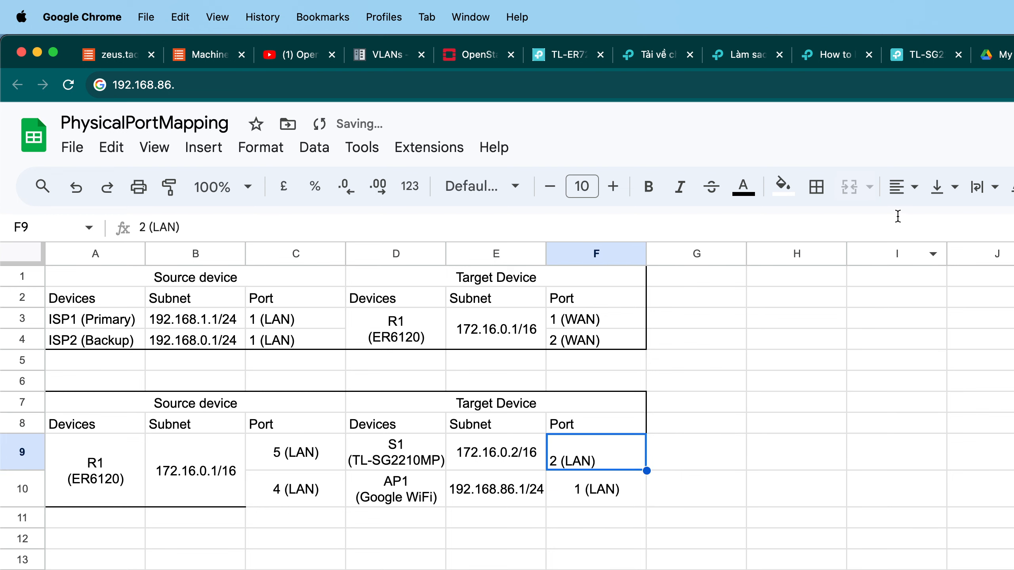
pyautogui.click(936, 189)
pyautogui.click(974, 226)
pyautogui.click(911, 195)
pyautogui.click(934, 226)
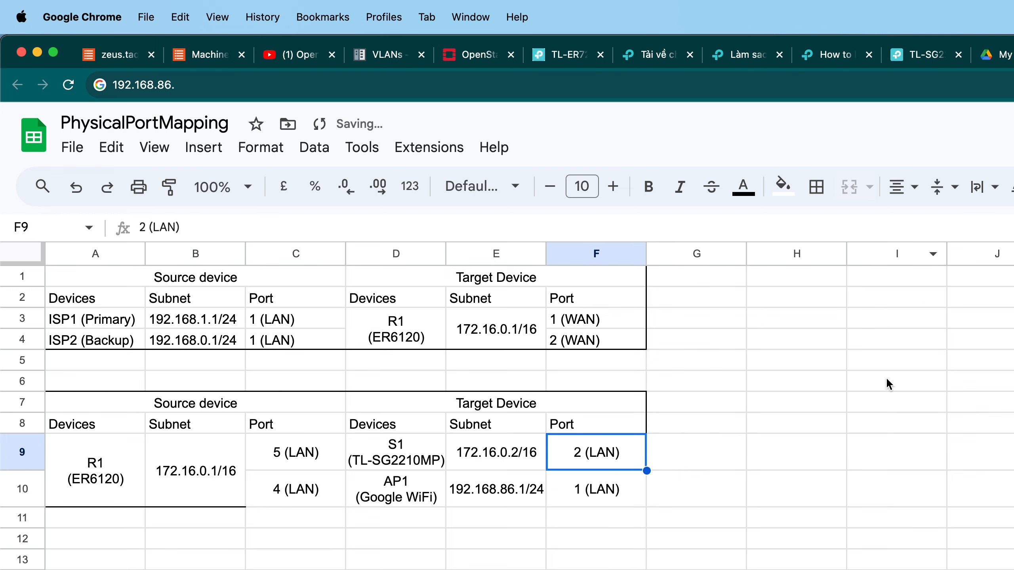
# Apply an outer border around the second connection table A7:F10.
pyautogui.click(885, 380)
pyautogui.moveTo(128, 404); pyautogui.dragTo(624, 491)
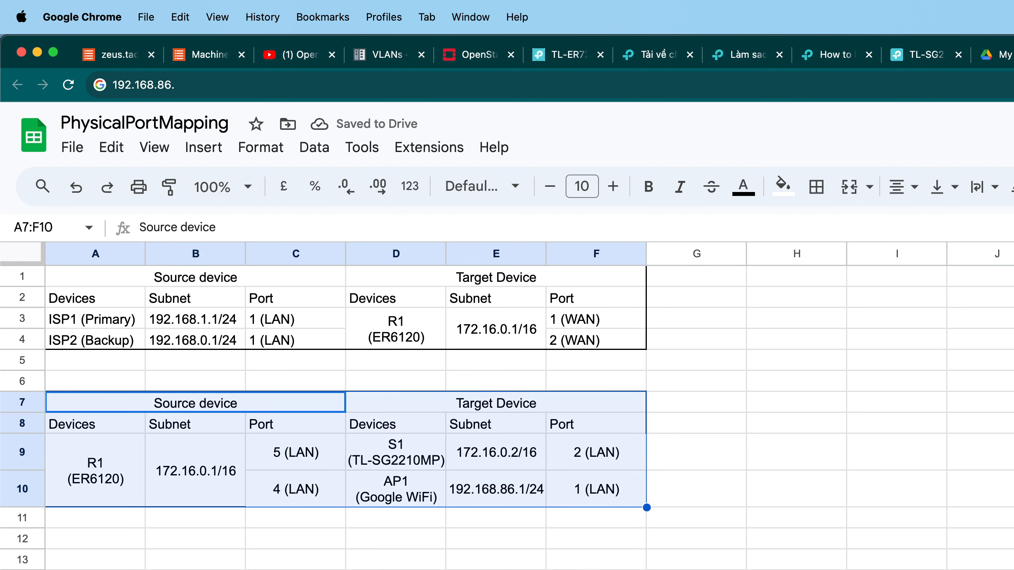
pyautogui.click(828, 192)
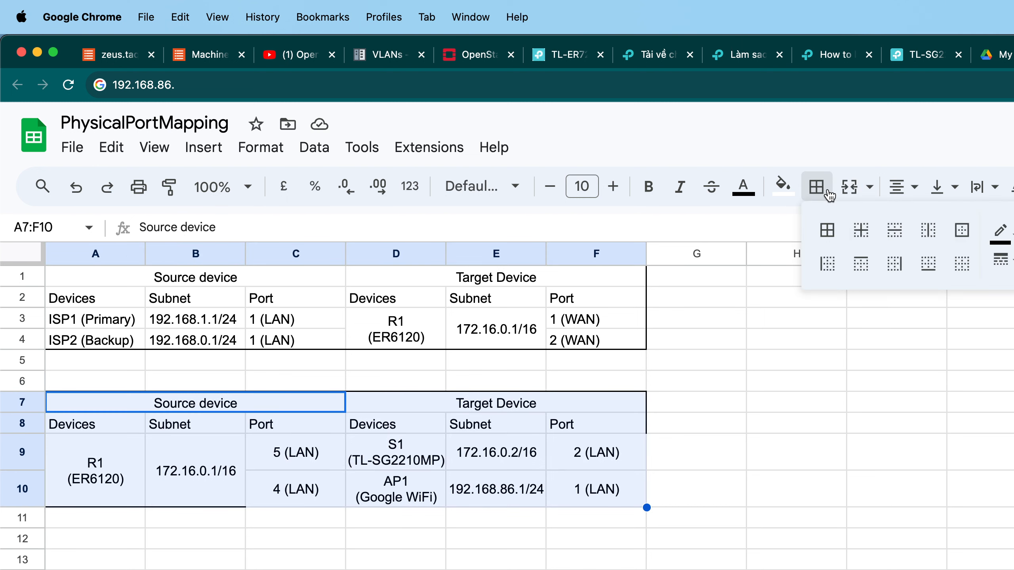
pyautogui.click(961, 229)
pyautogui.click(872, 382)
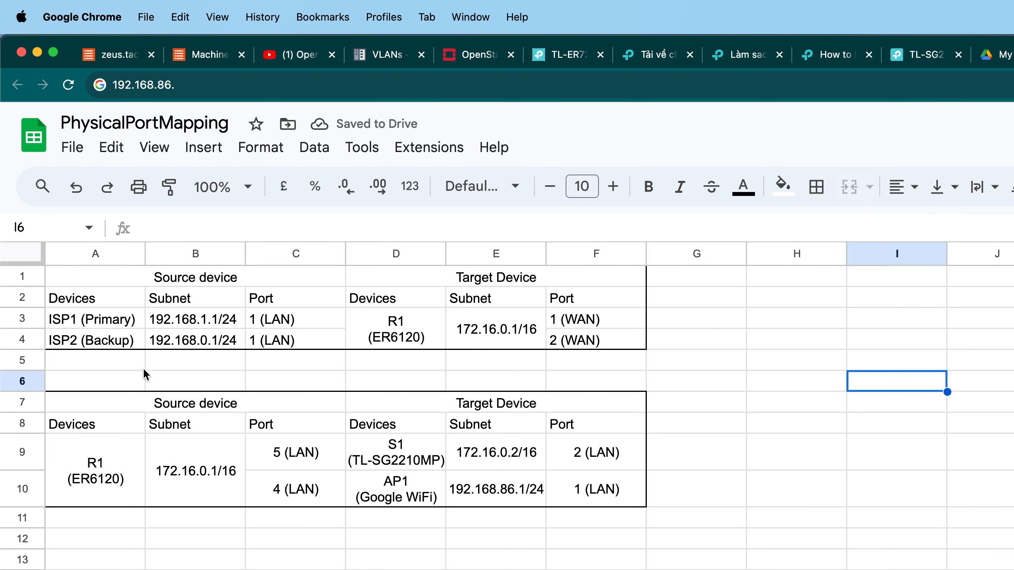
# Move the second table down one row to start at A8 and the first table down to start at A2.
pyautogui.moveTo(144, 401); pyautogui.dragTo(553, 503)
pyautogui.press('super+c')
pyautogui.click(511, 559)
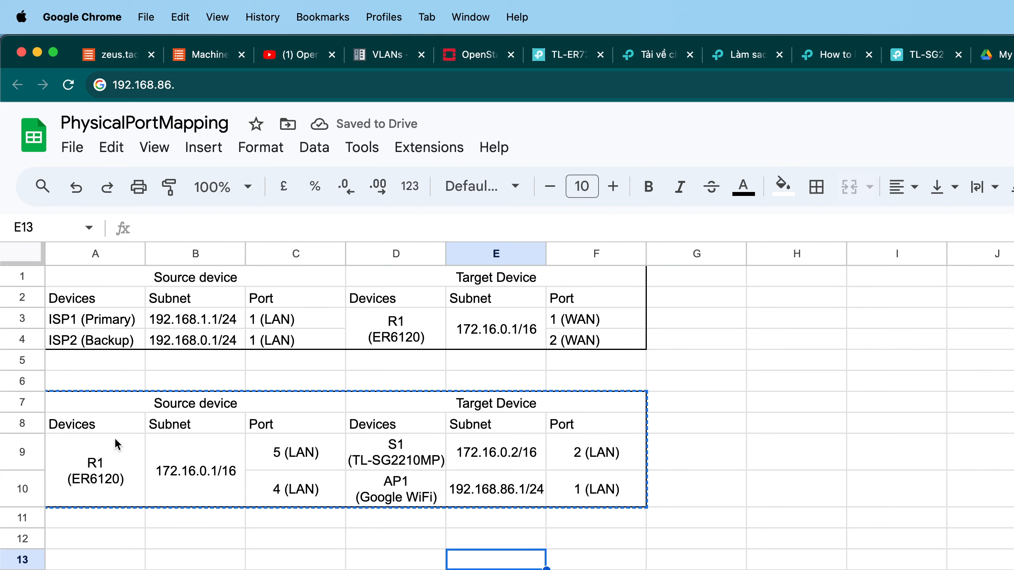
pyautogui.click(111, 425)
pyautogui.press('super+v')
pyautogui.click(64, 251)
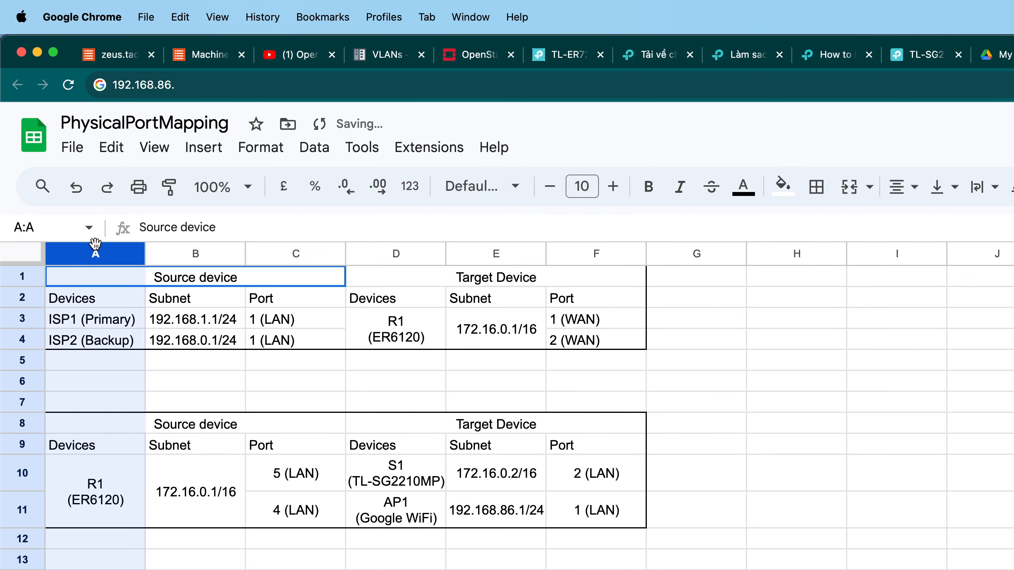
pyautogui.click(359, 355)
pyautogui.moveTo(103, 277); pyautogui.dragTo(595, 336)
pyautogui.press('super+x')
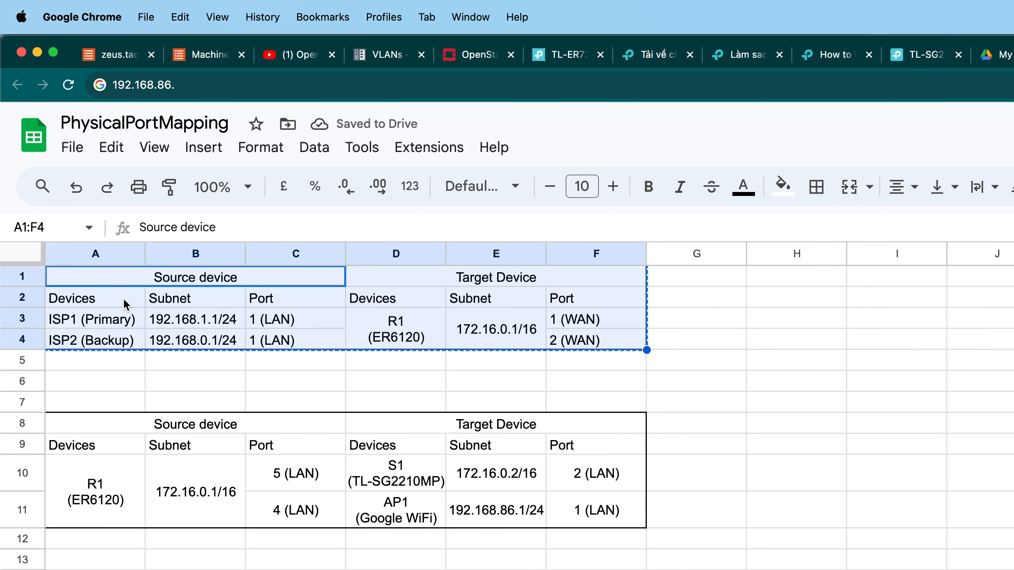
pyautogui.click(124, 302)
pyautogui.press('super+v')
pyautogui.click(715, 352)
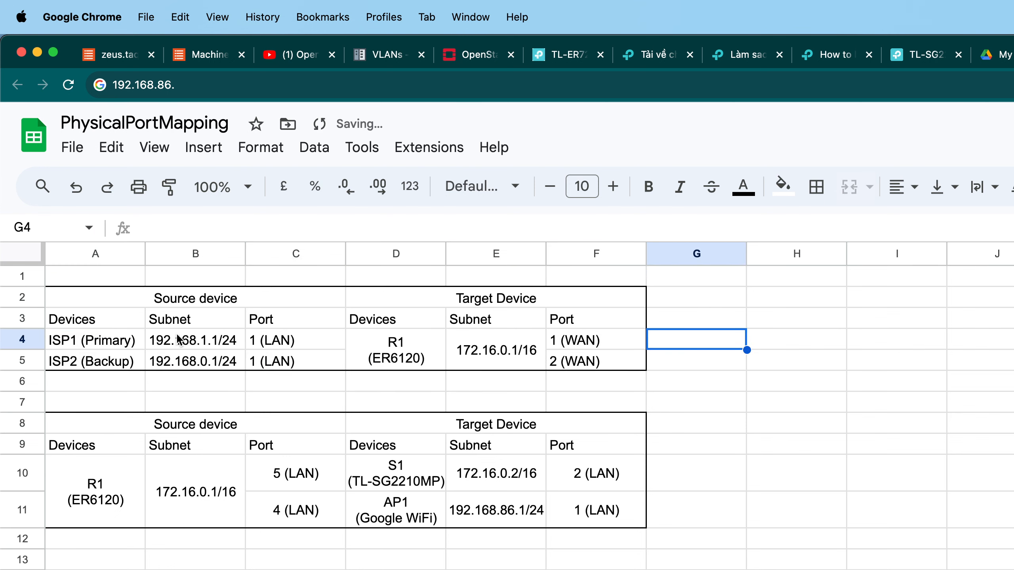
pyautogui.moveTo(95, 303); pyautogui.dragTo(582, 510)
pyautogui.press('super+c')
pyautogui.click(859, 385)
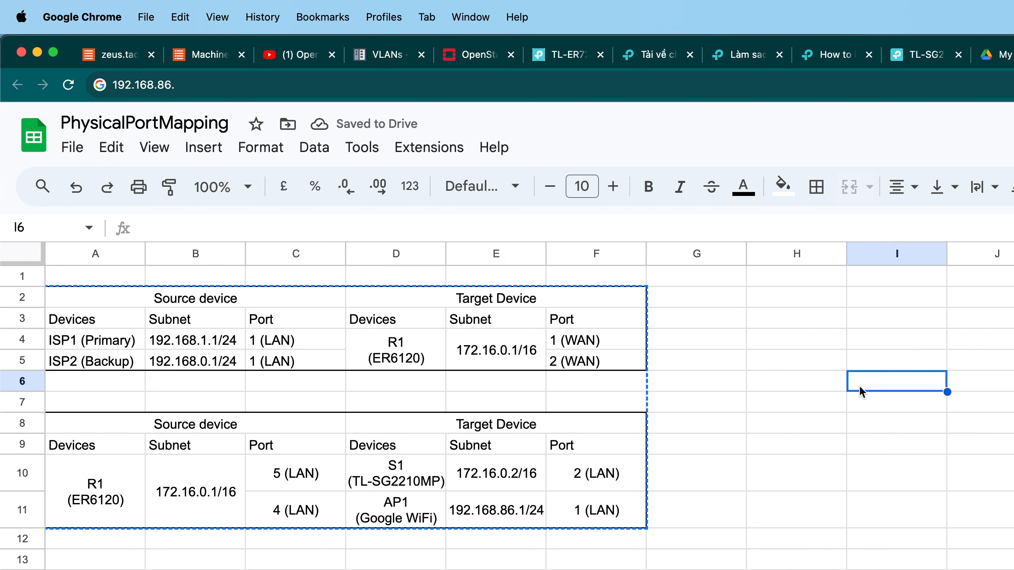
pyautogui.click(231, 301)
pyautogui.press('super+v')
pyautogui.click(796, 366)
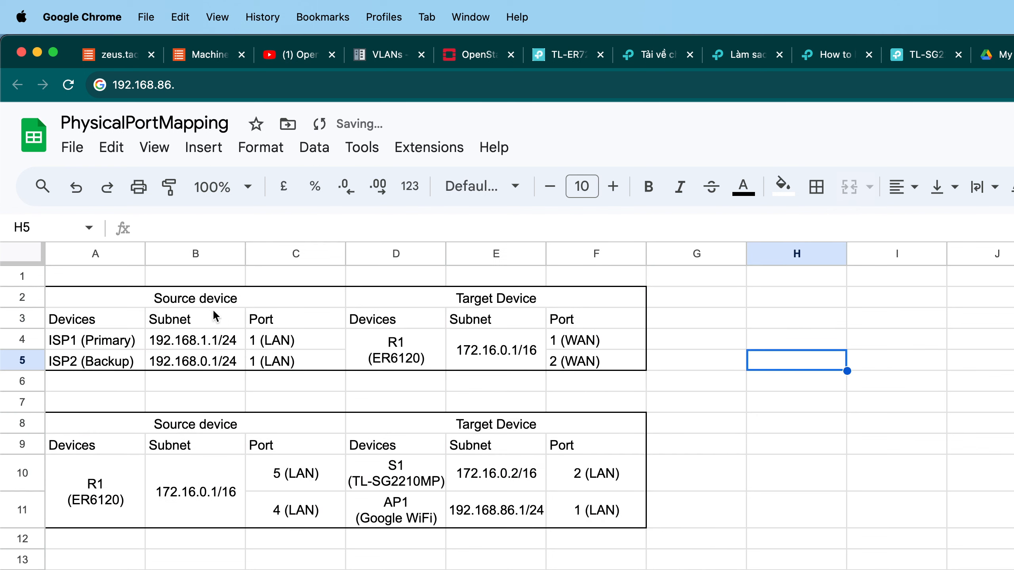
# Move both connection tables so they start at cell B3.
pyautogui.moveTo(119, 281); pyautogui.dragTo(44, 294)
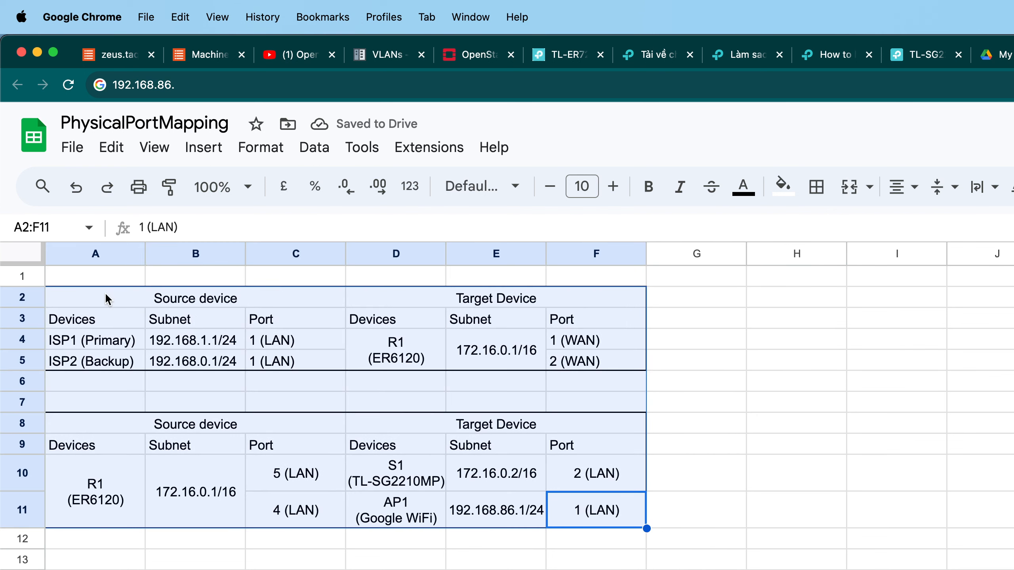
pyautogui.press('super+c')
pyautogui.click(185, 323)
pyautogui.press('super+v')
pyautogui.click(295, 280)
pyautogui.moveTo(215, 321); pyautogui.dragTo(645, 519)
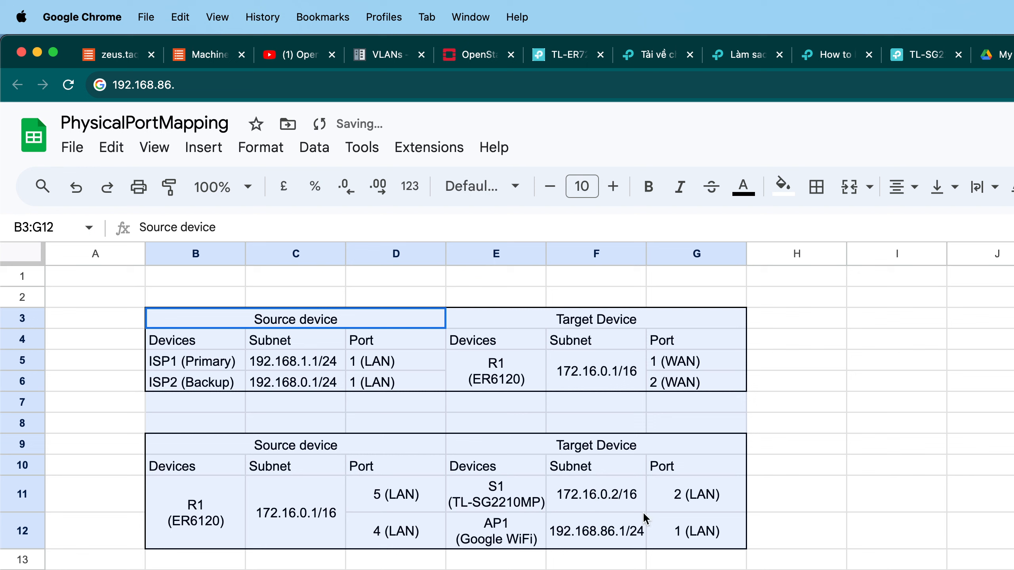
pyautogui.click(870, 389)
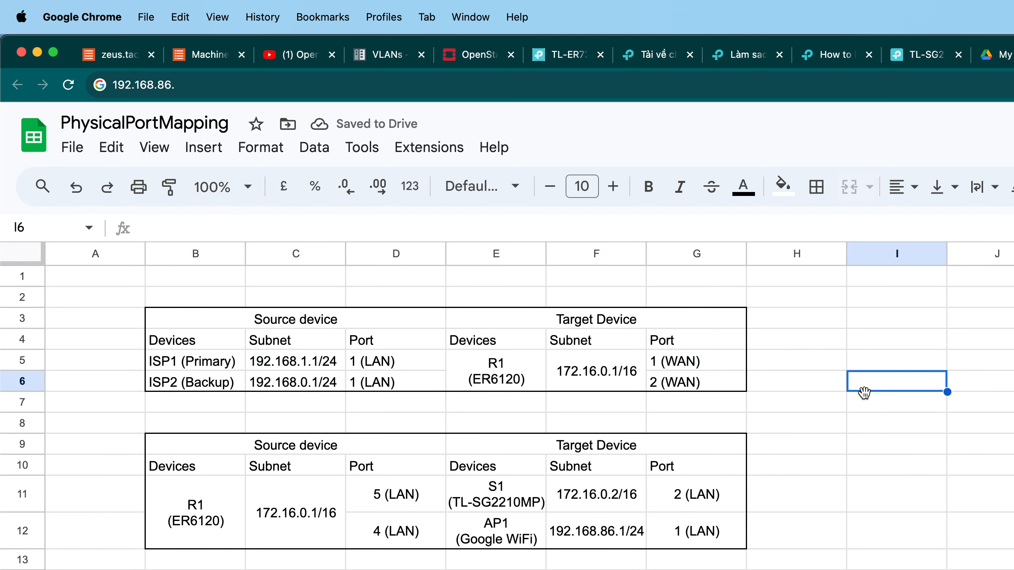
pyautogui.click(823, 428)
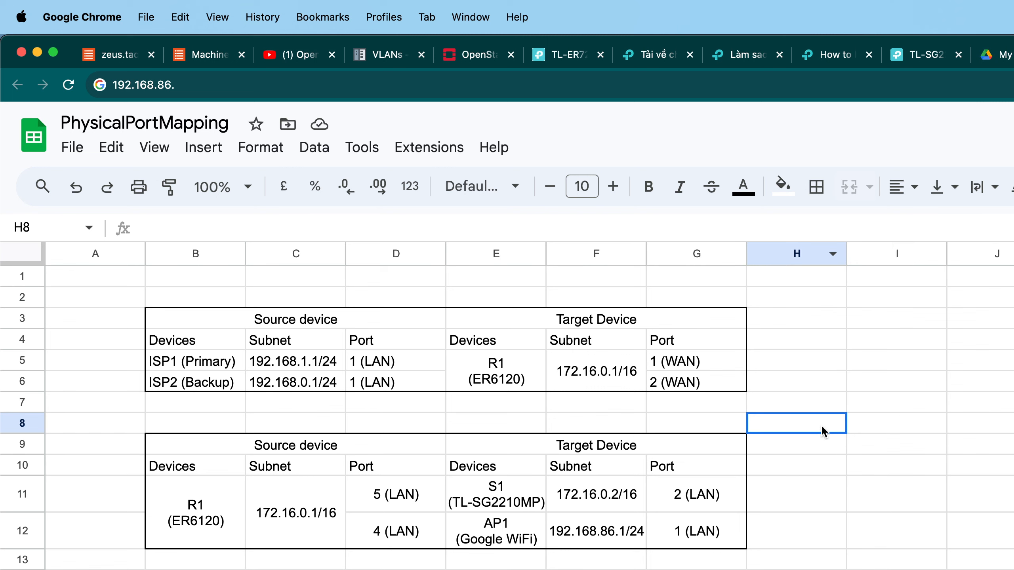
pyautogui.moveTo(496, 492); pyautogui.dragTo(539, 502)
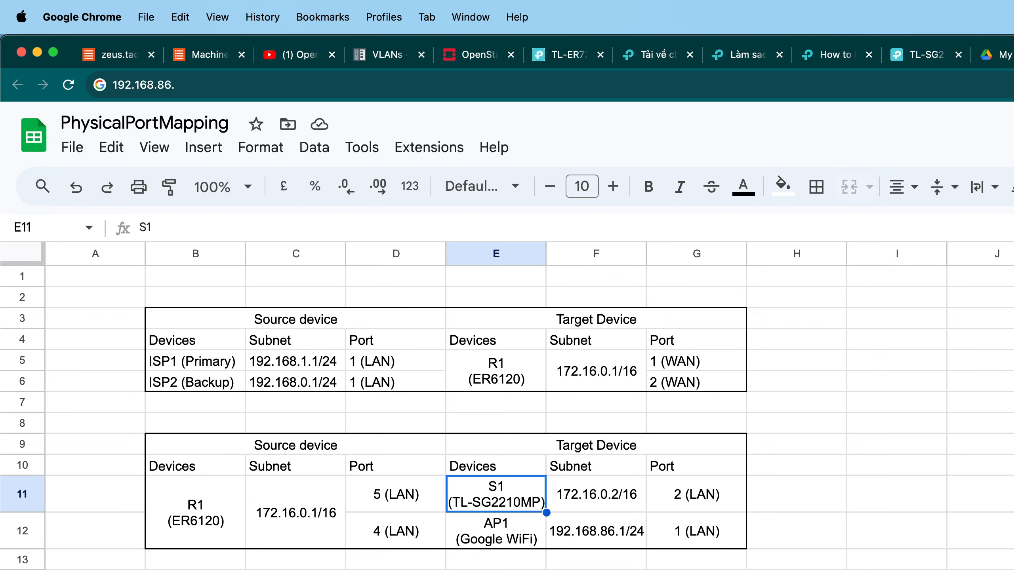
pyautogui.press('super+Tab')
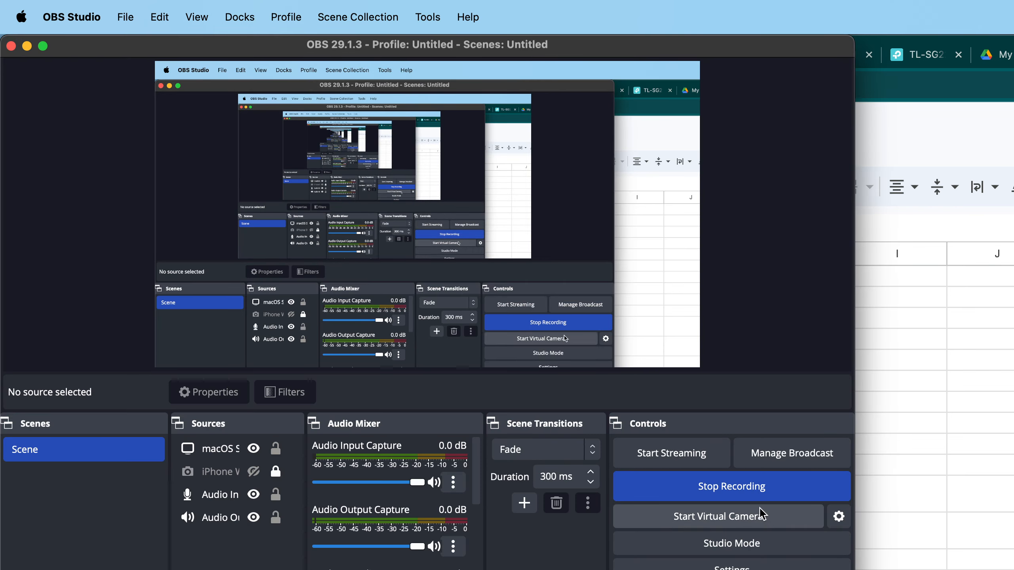